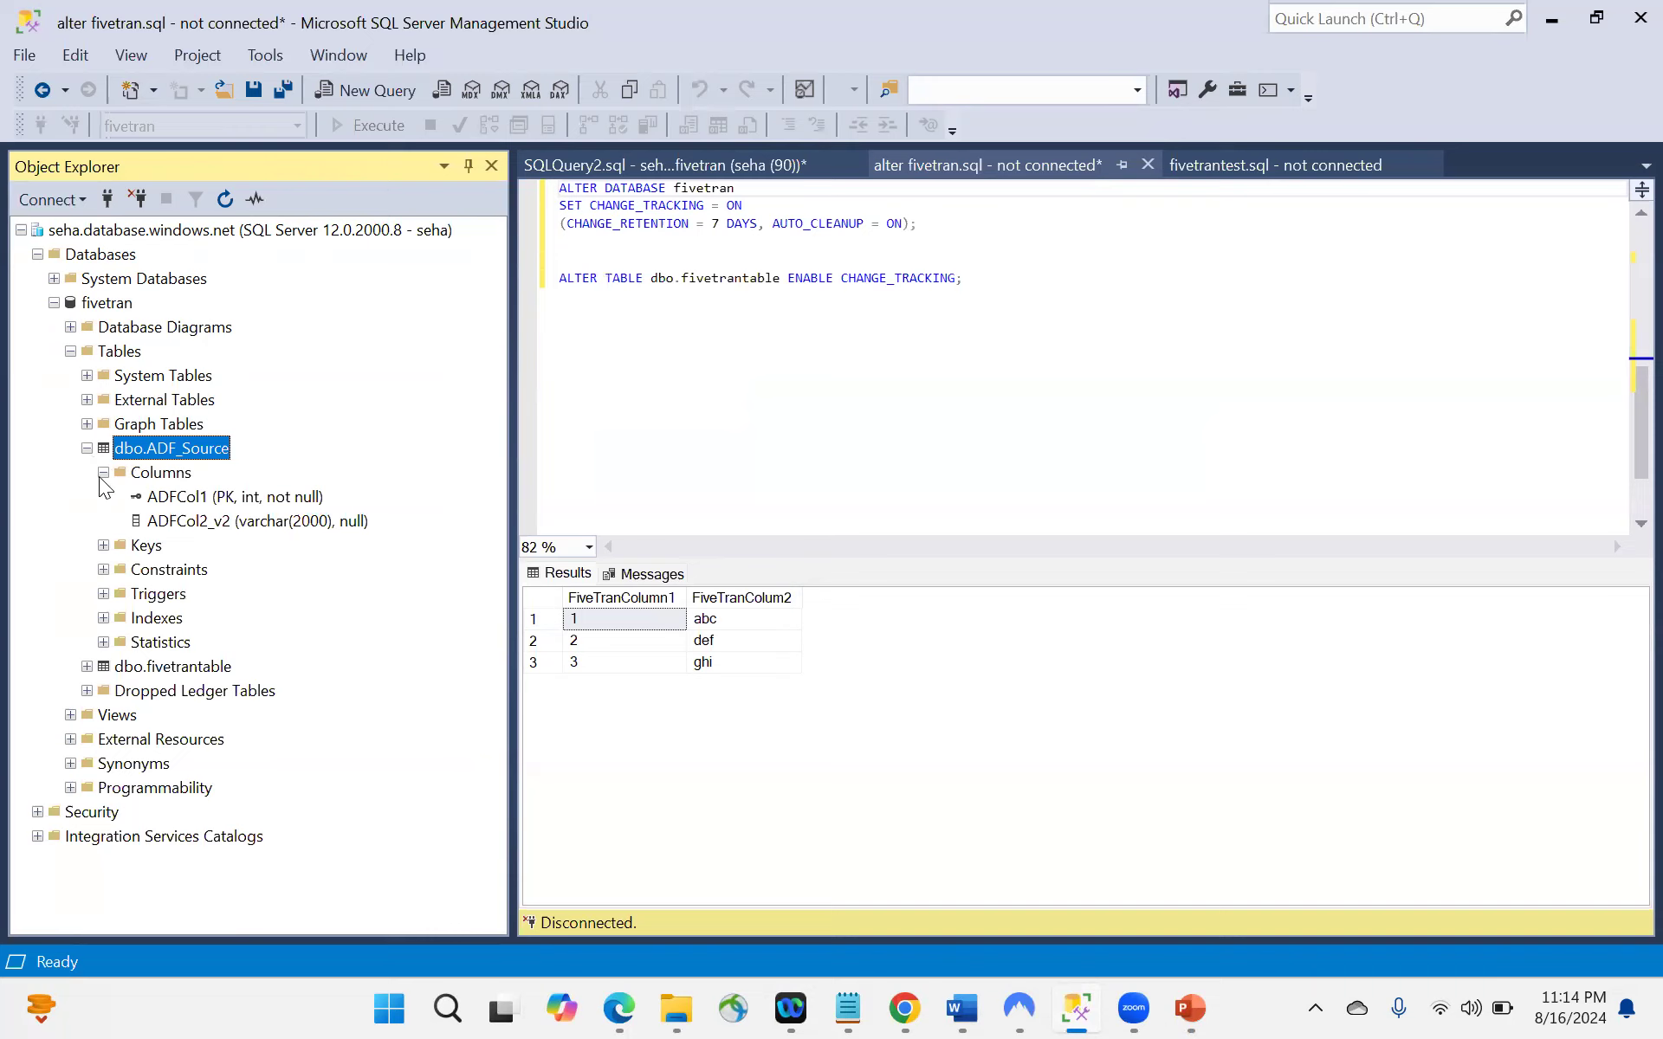
Step: Examine the columns of dbo.fivetrantable and the statements enabling change tracking on the fivetran database and on that table
left_click(88, 449)
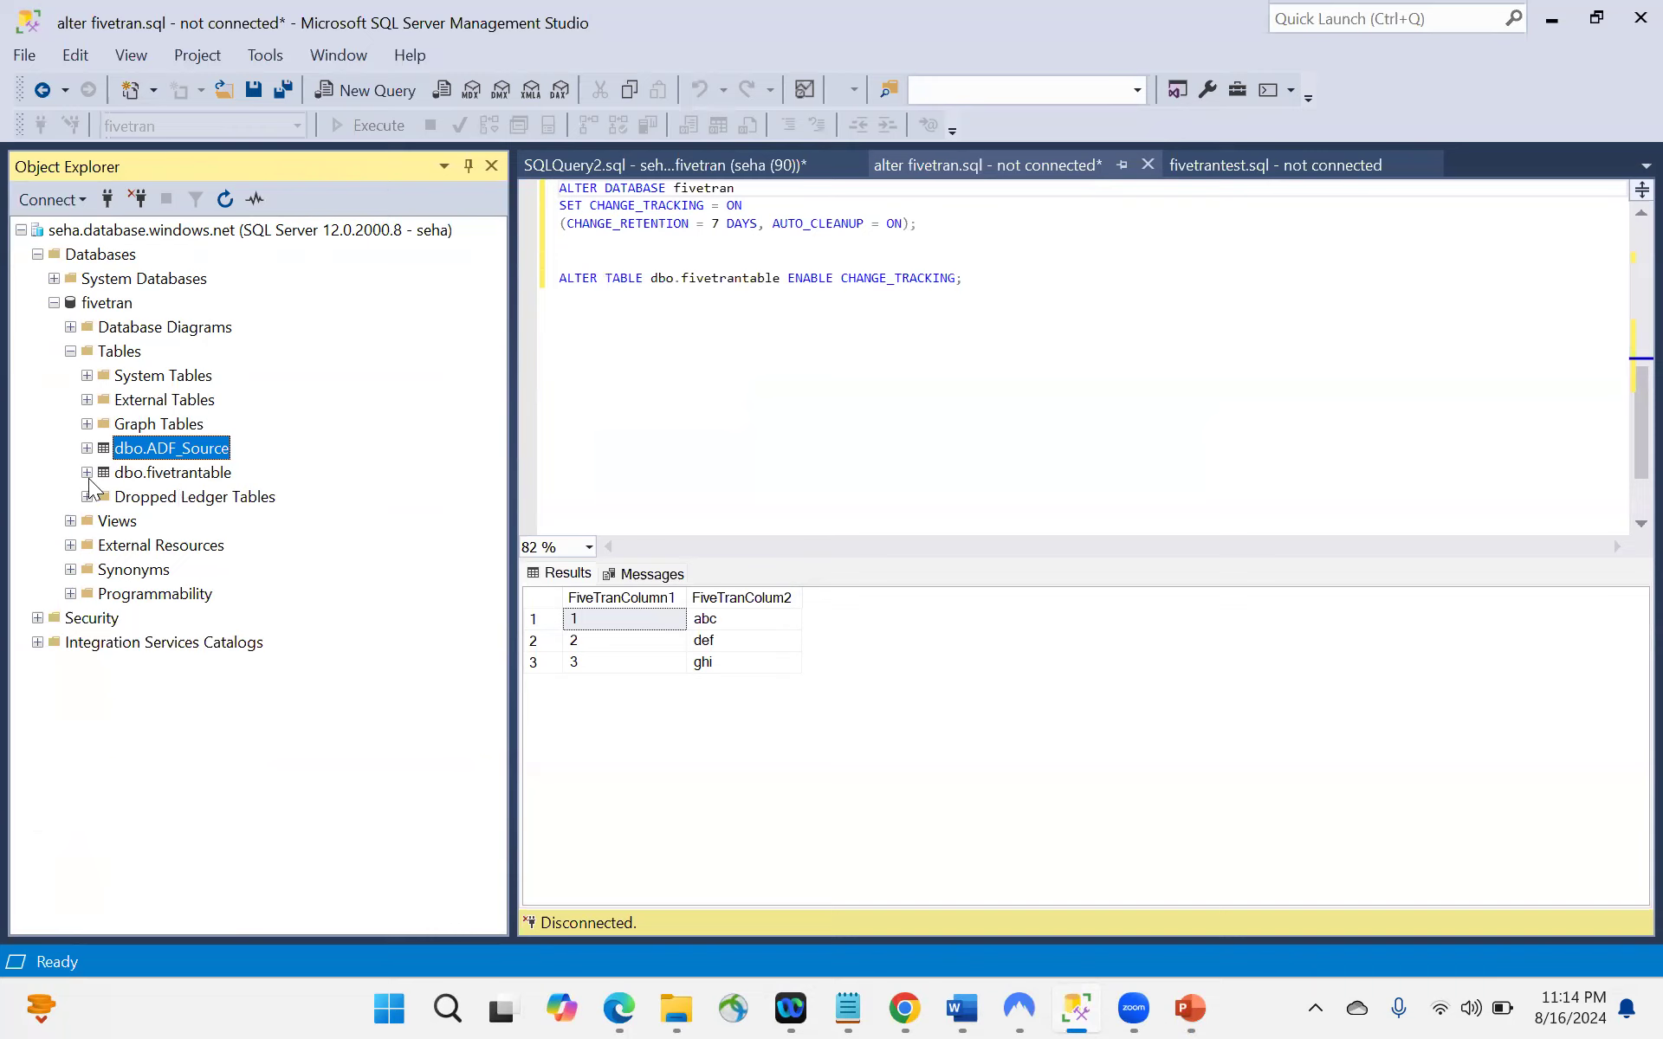
left_click(87, 473)
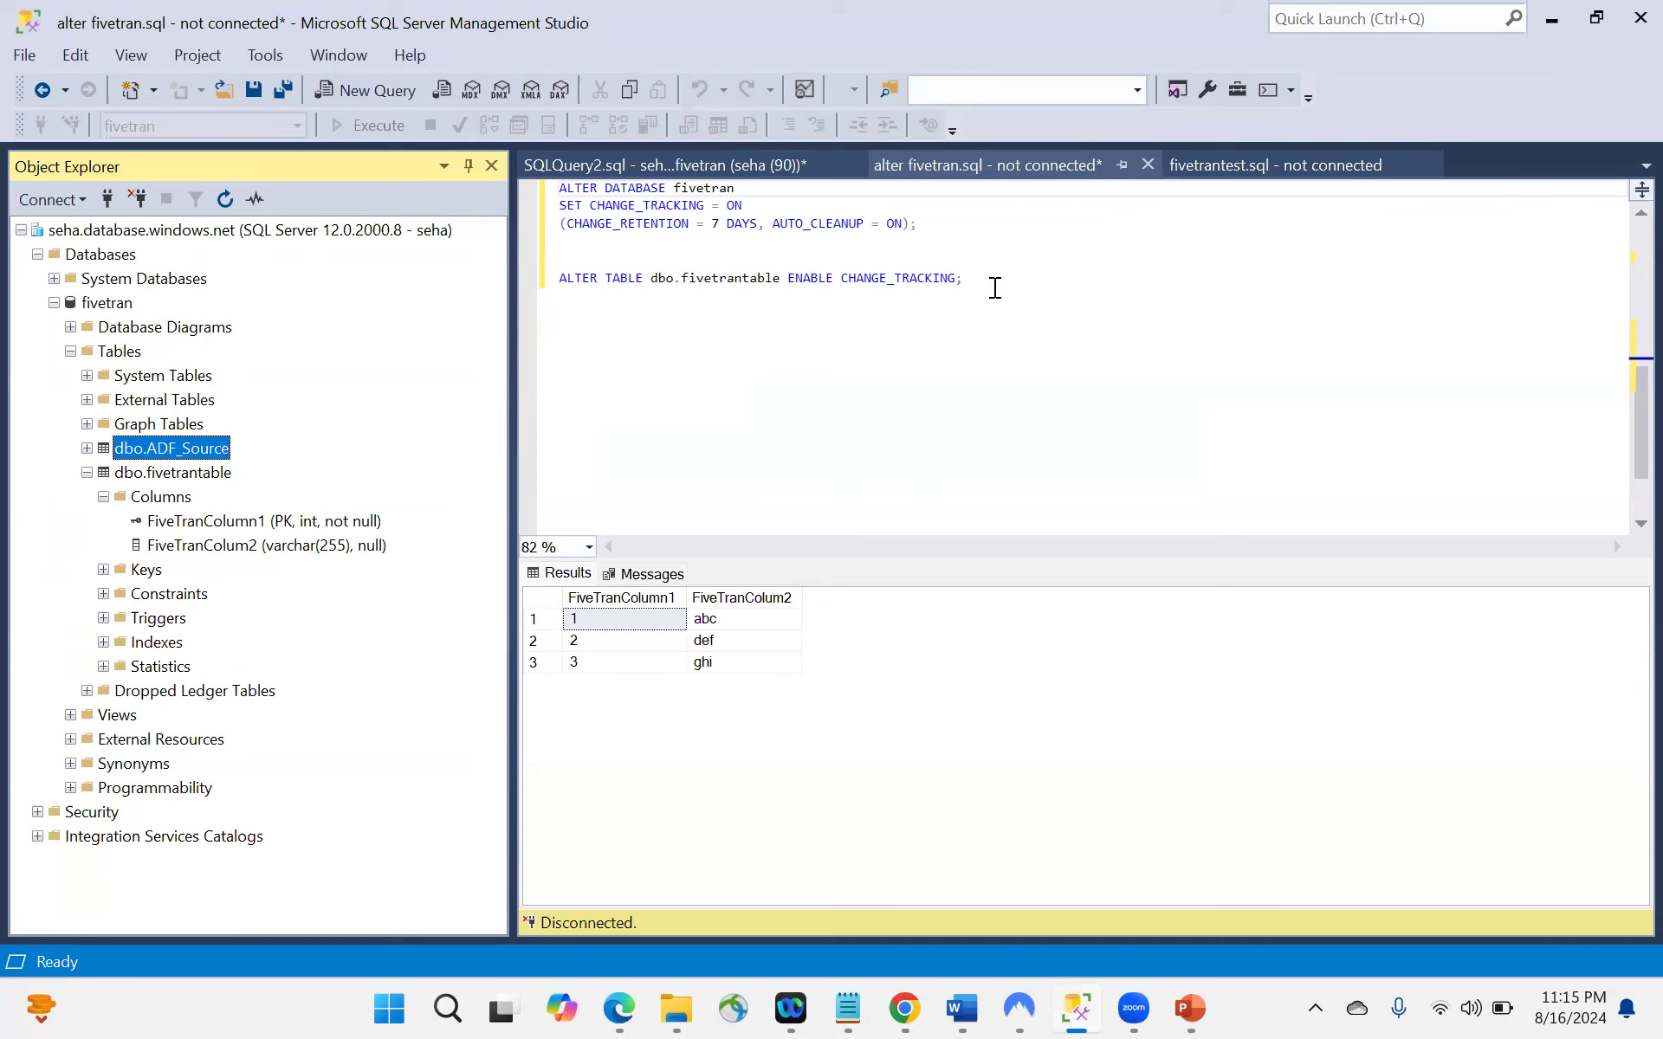
left_click_drag(951, 224, 525, 185)
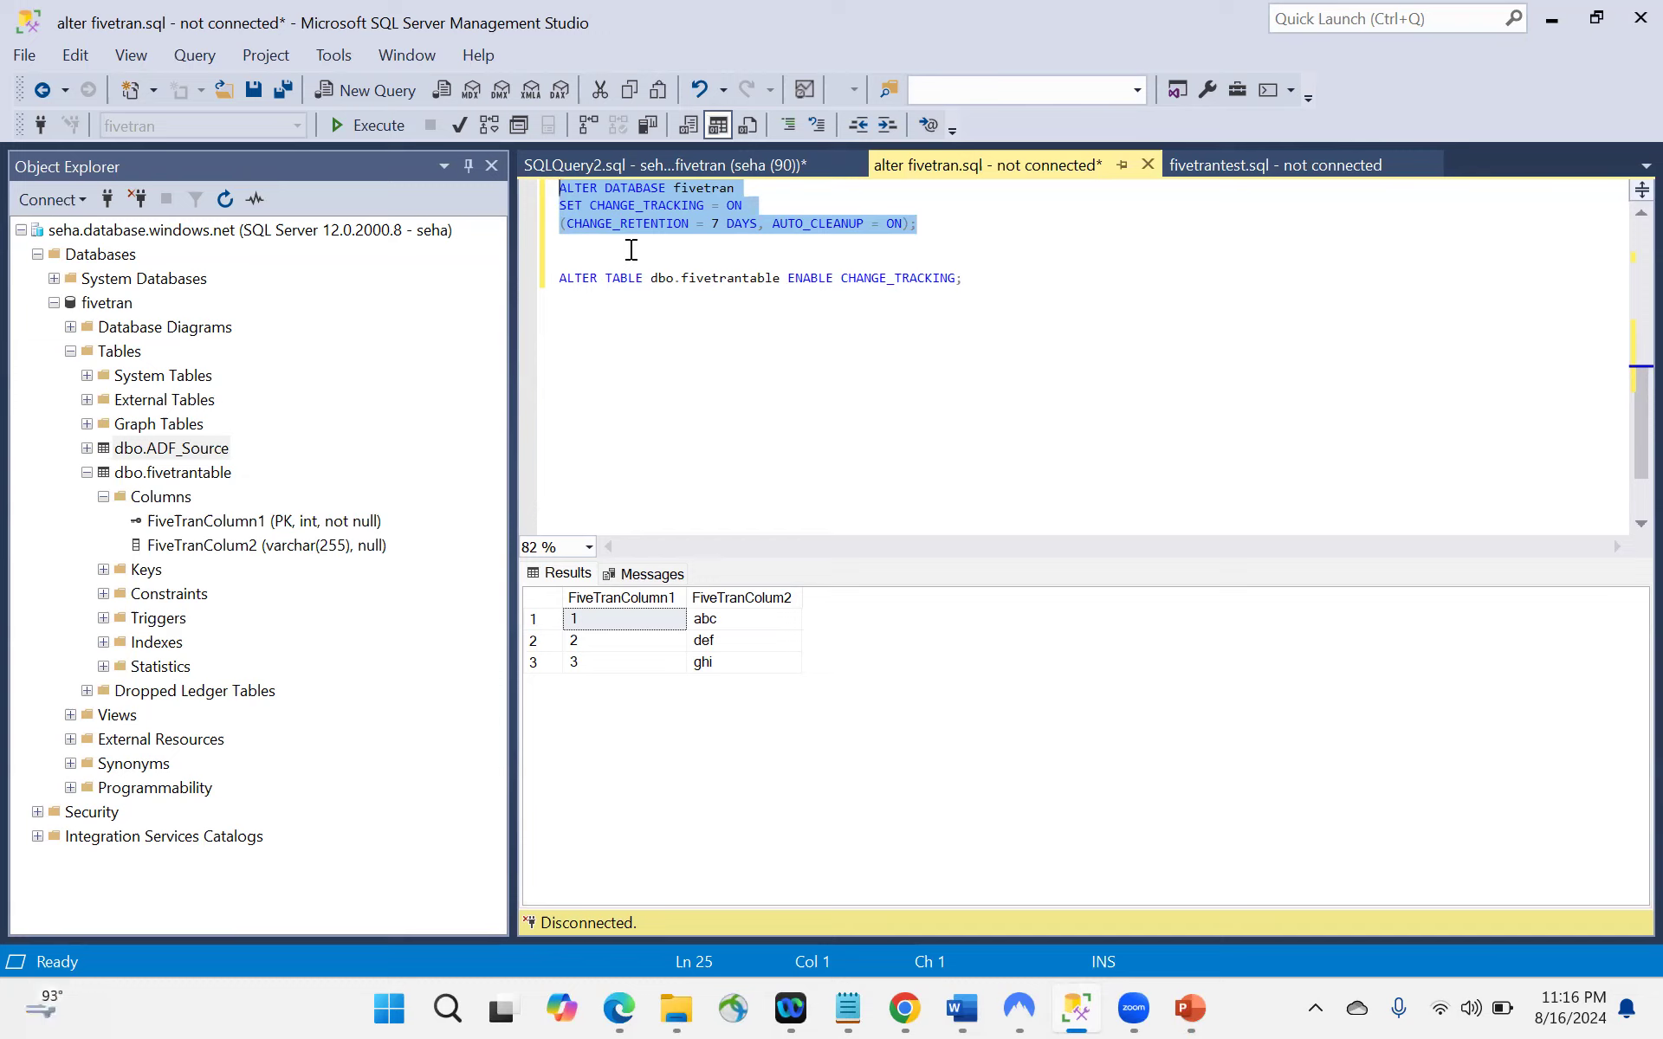
left_click_drag(968, 279, 533, 283)
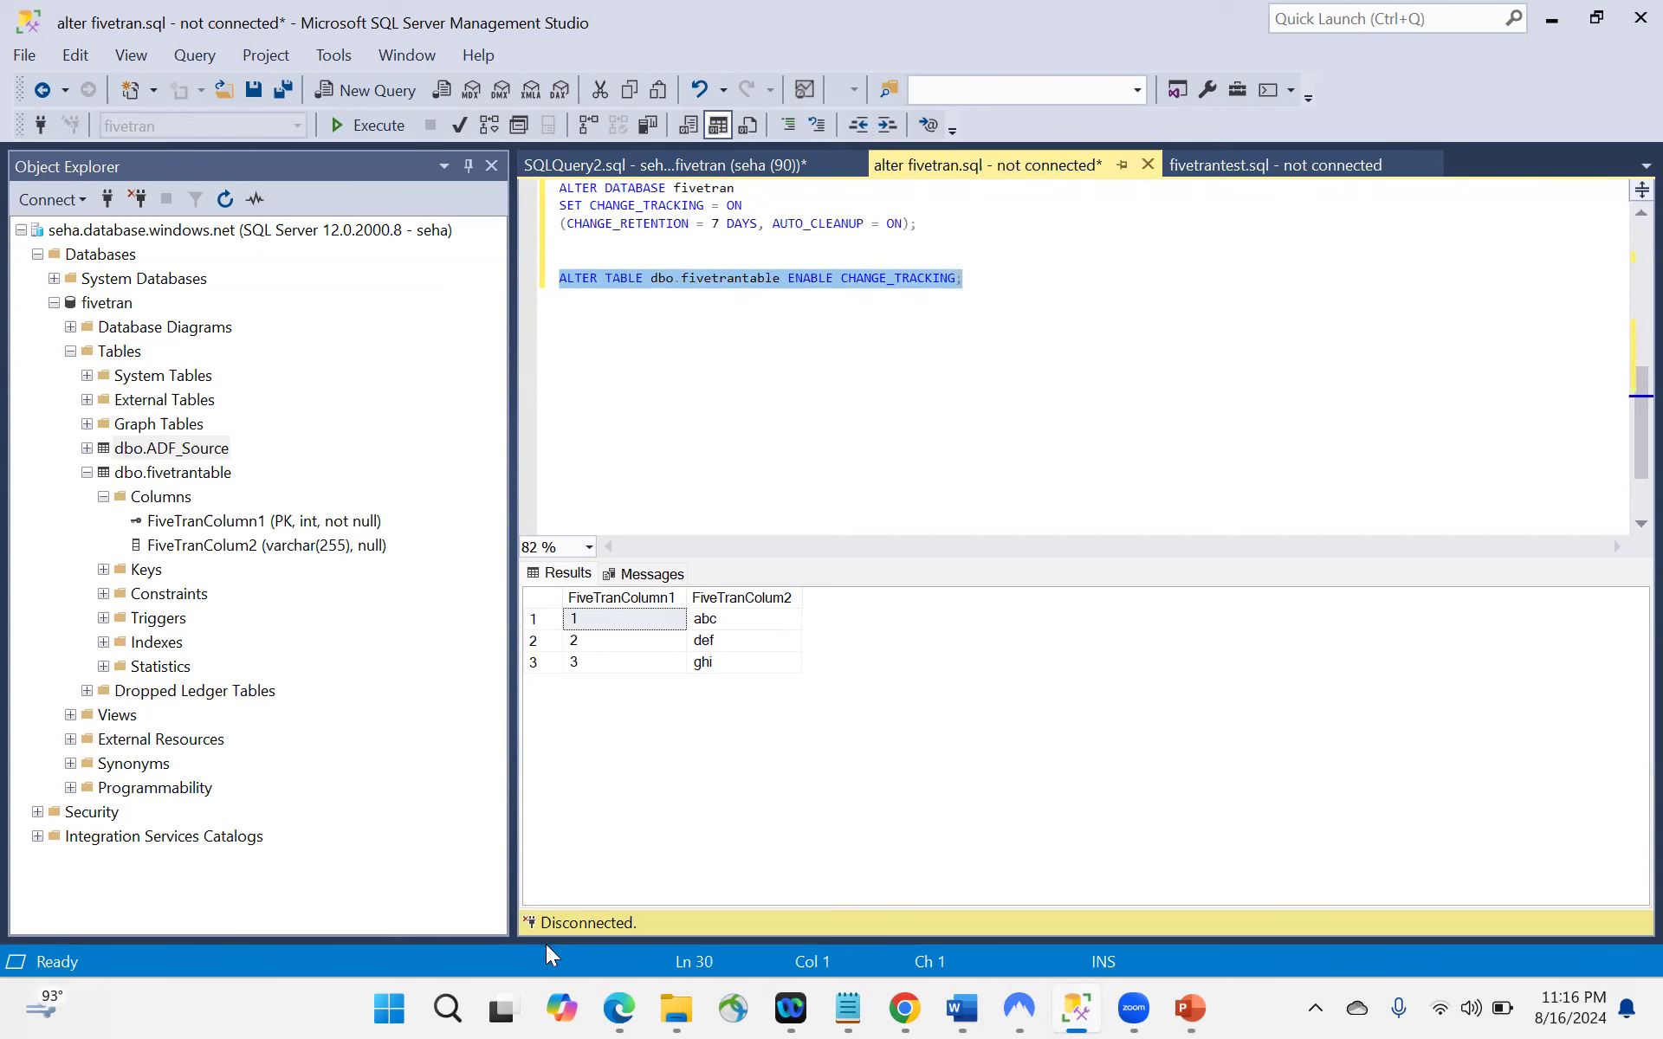
Step: Switch to Edge and check the Fivetran change tracking instructions and the Google snippet on enabling CT at database and table level
mouse_move(608, 1001)
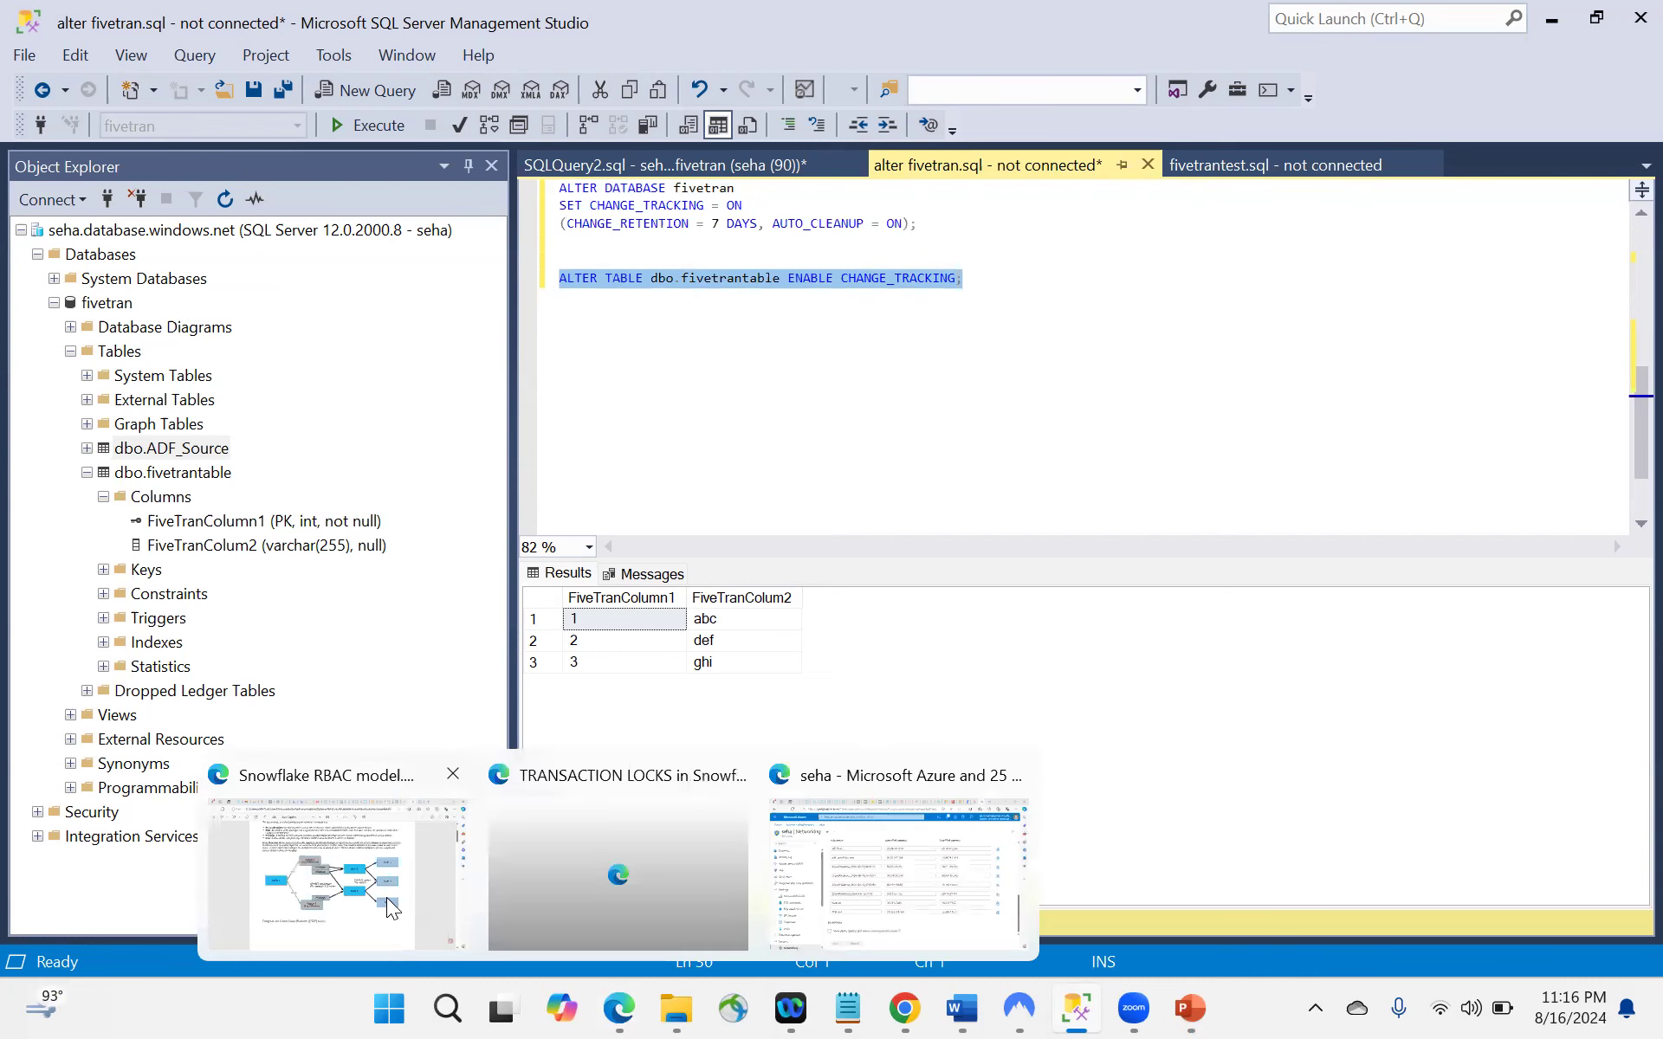
left_click(863, 852)
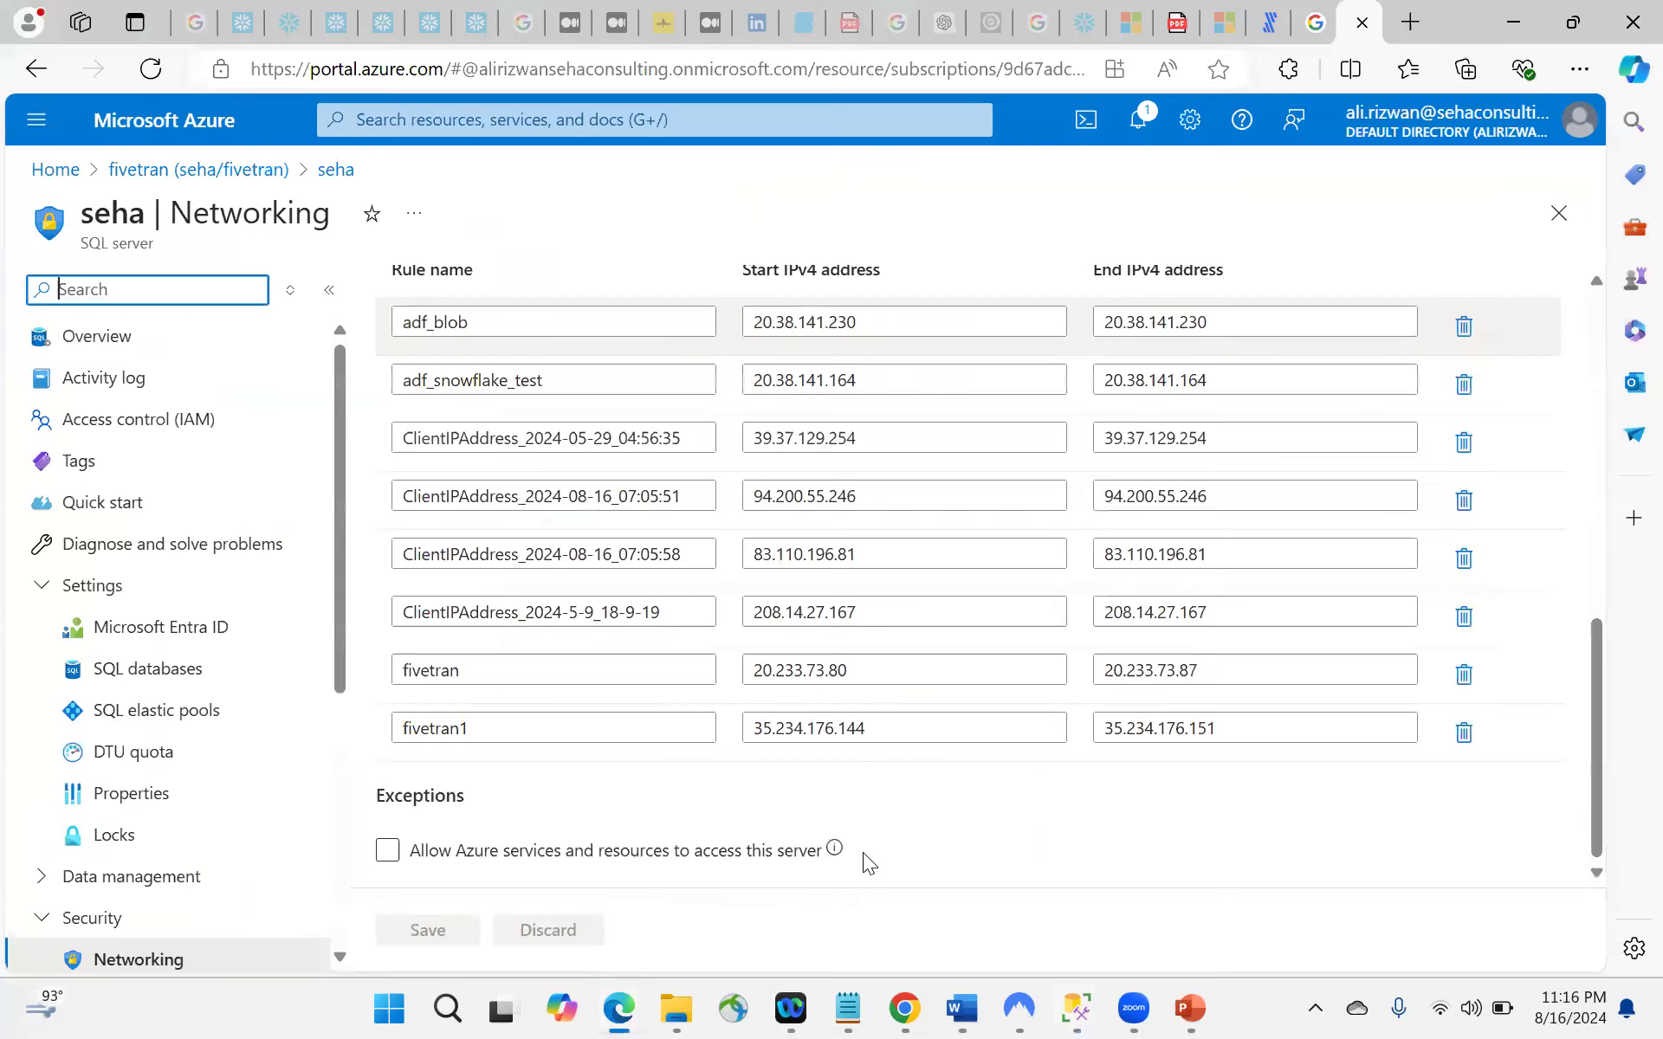
left_click(1270, 23)
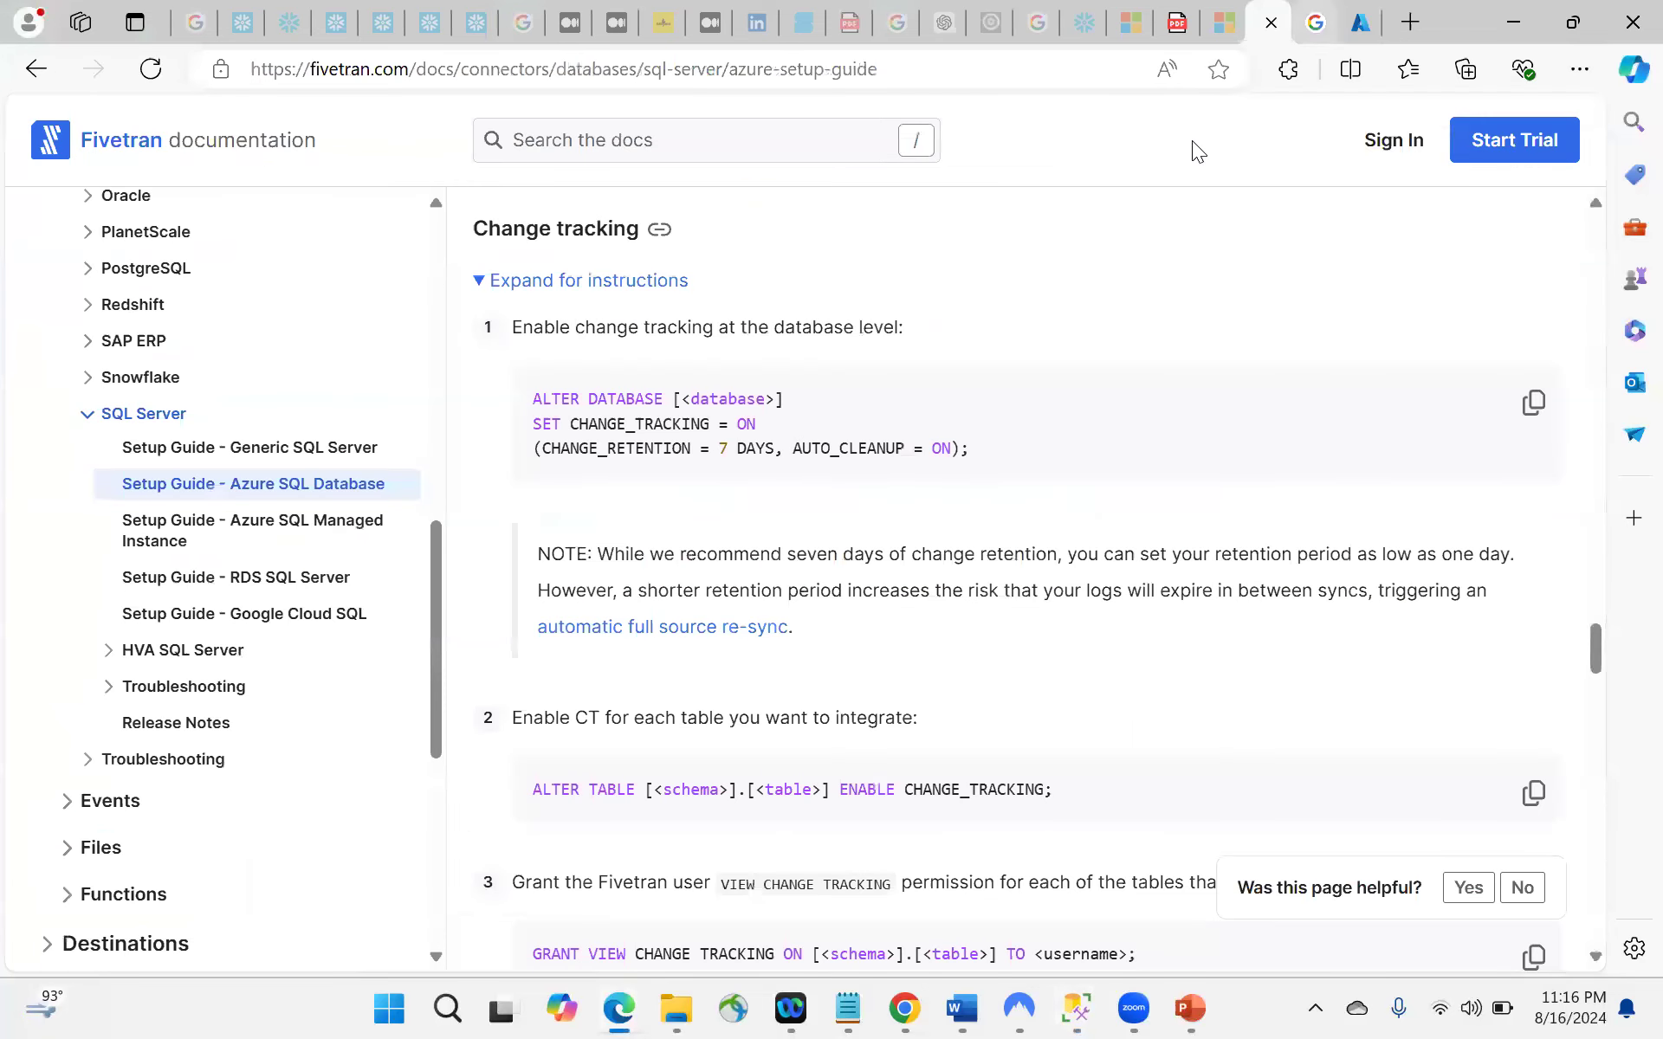
key("ctrl+Tab")
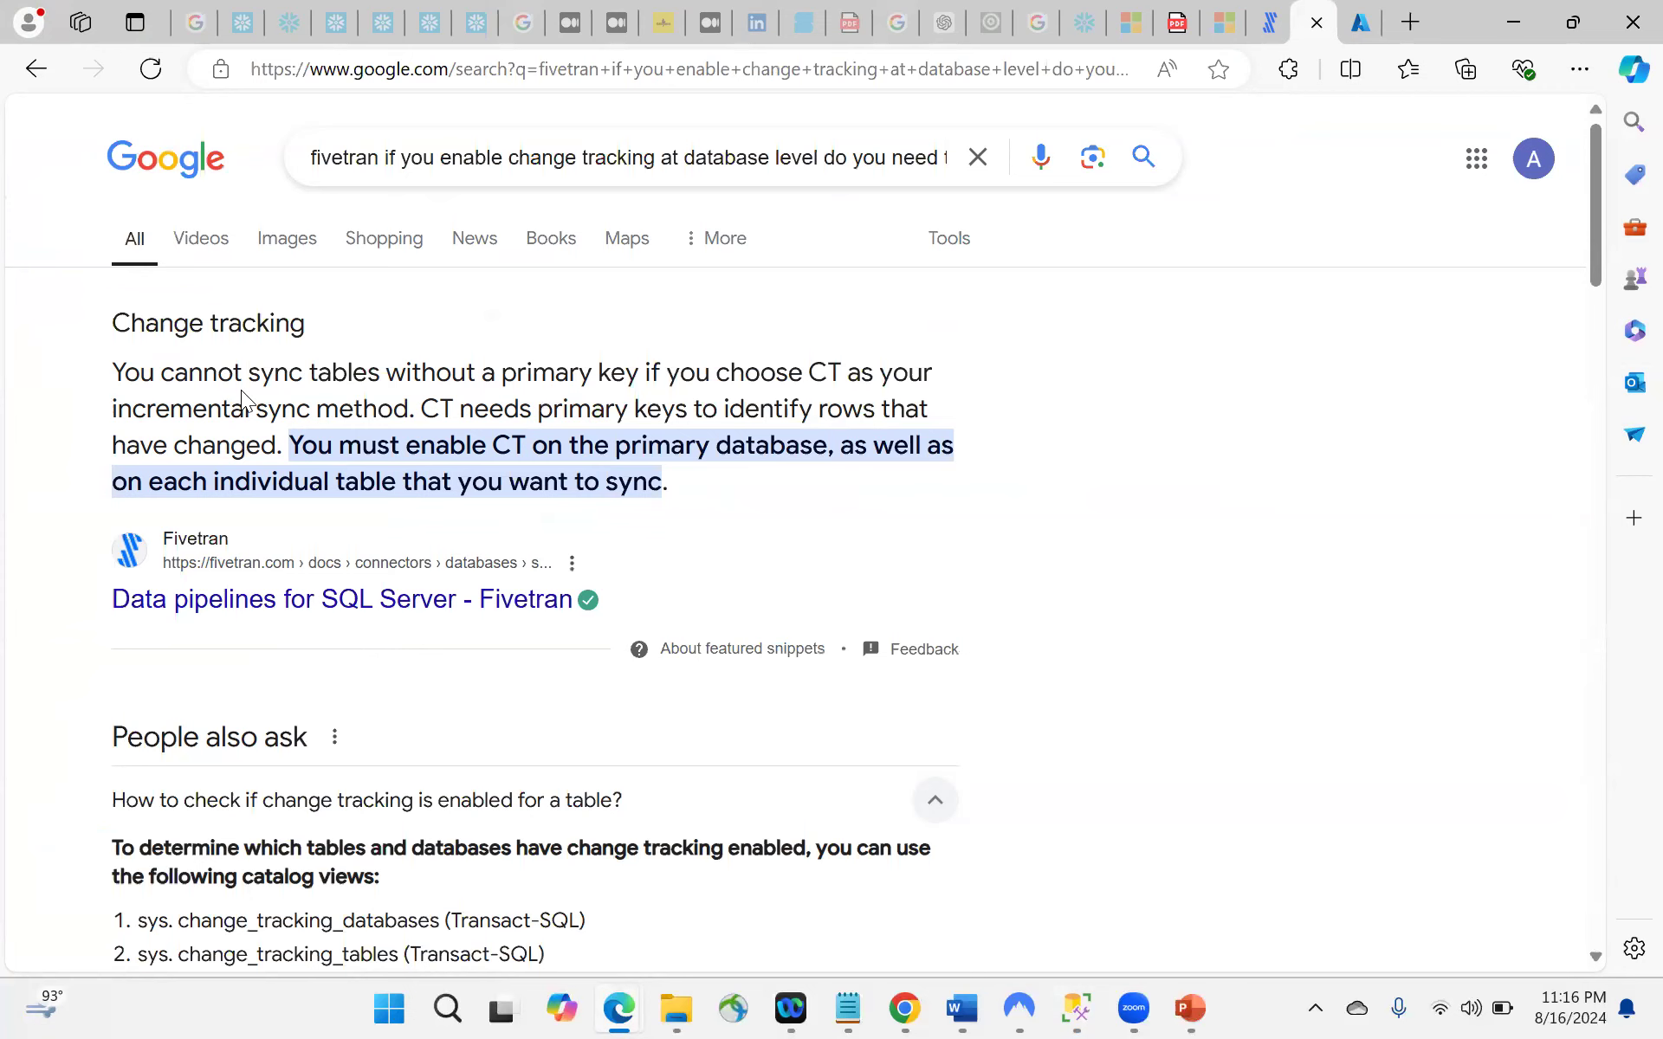
left_click_drag(296, 452, 669, 488)
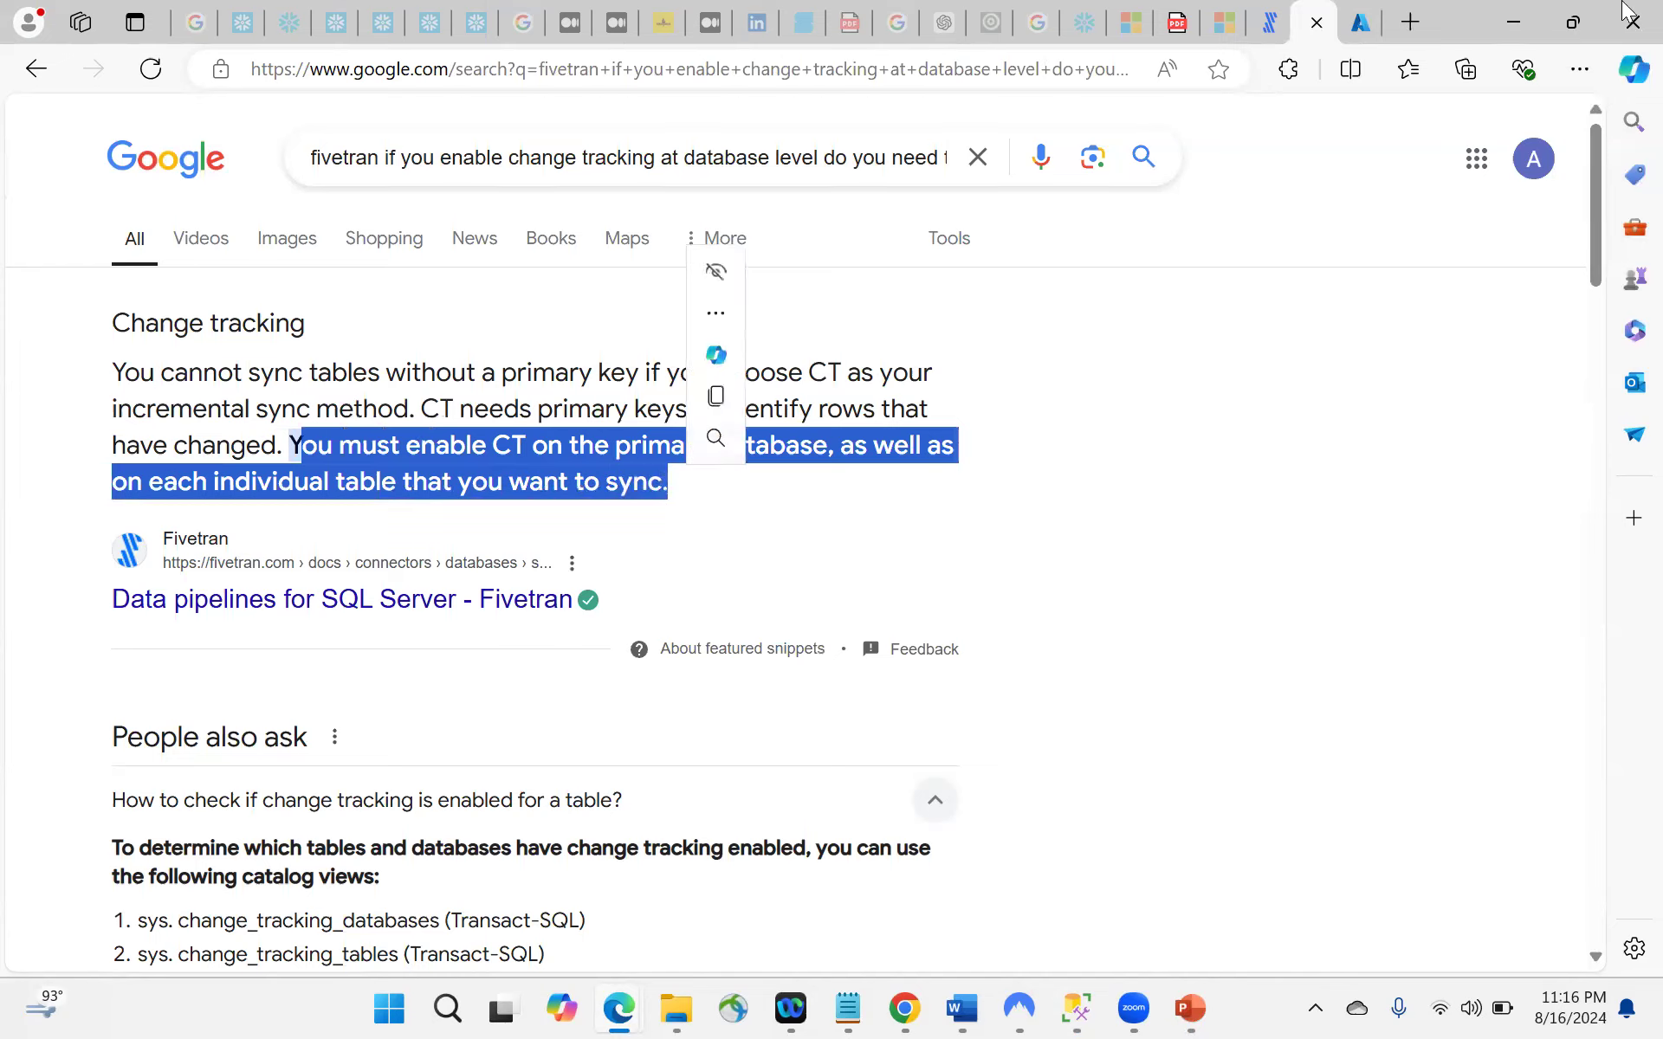
left_click(1513, 22)
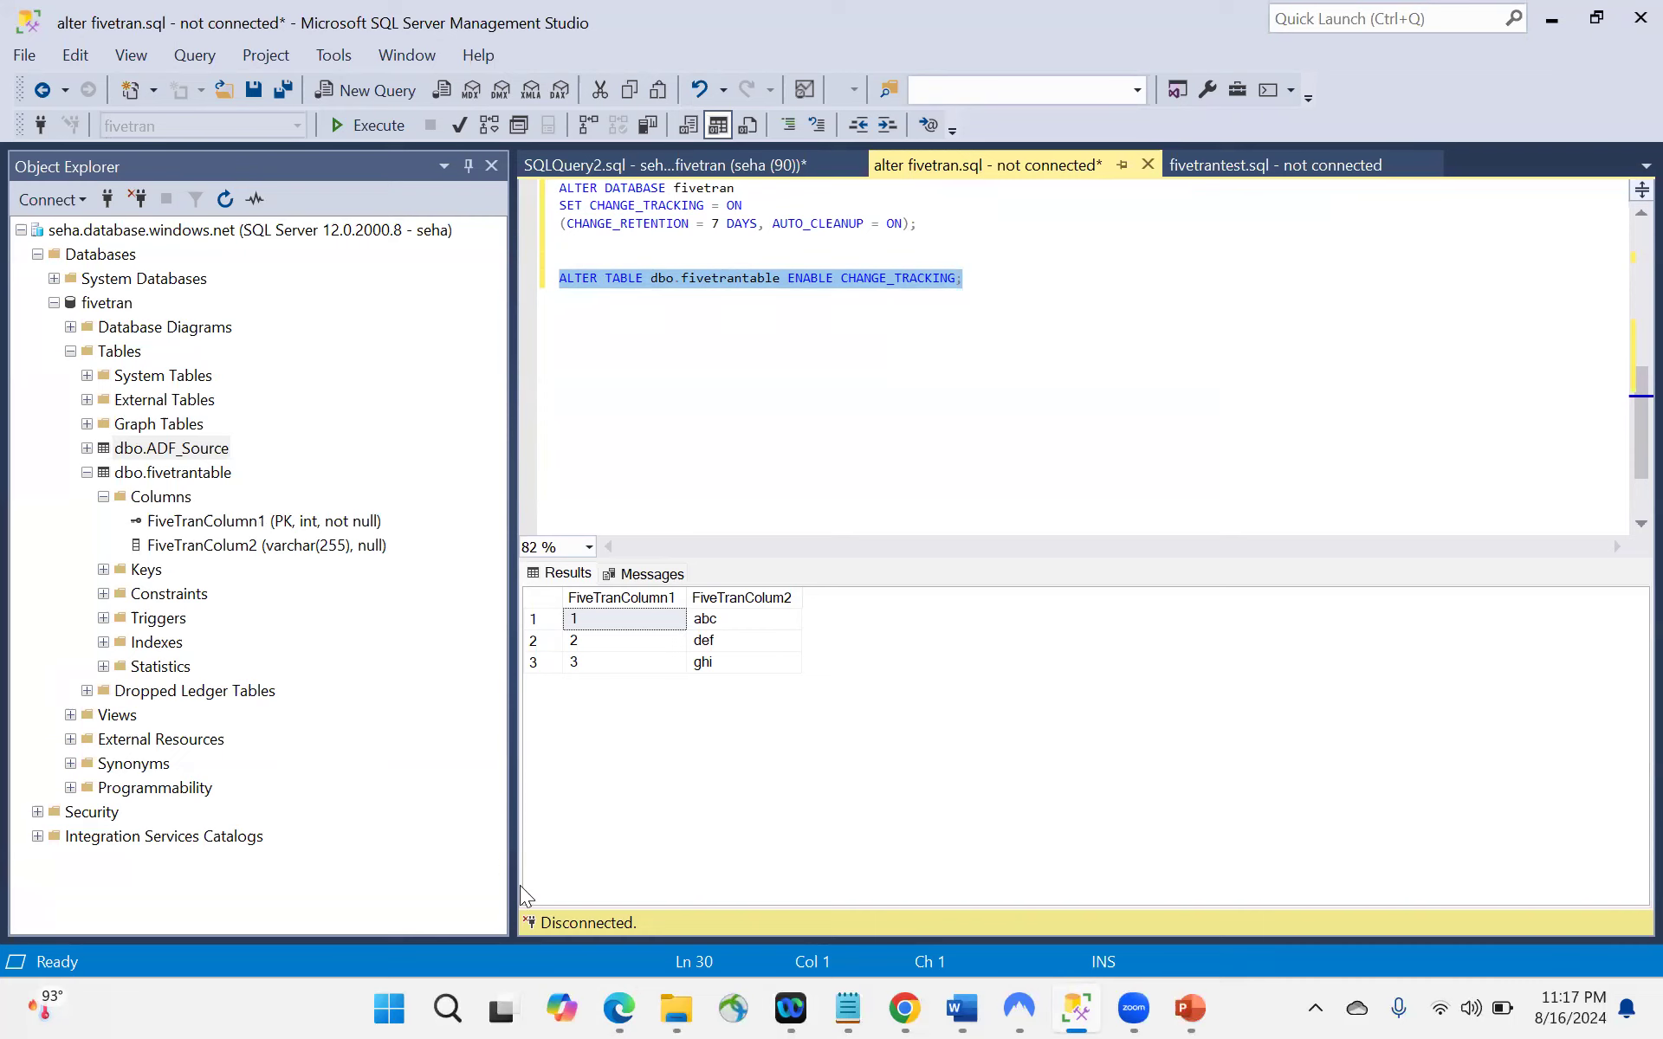
Step: Switch to the Fivetran dashboard in Chrome and look through the account's connectors and destinations lists
mouse_move(901, 1007)
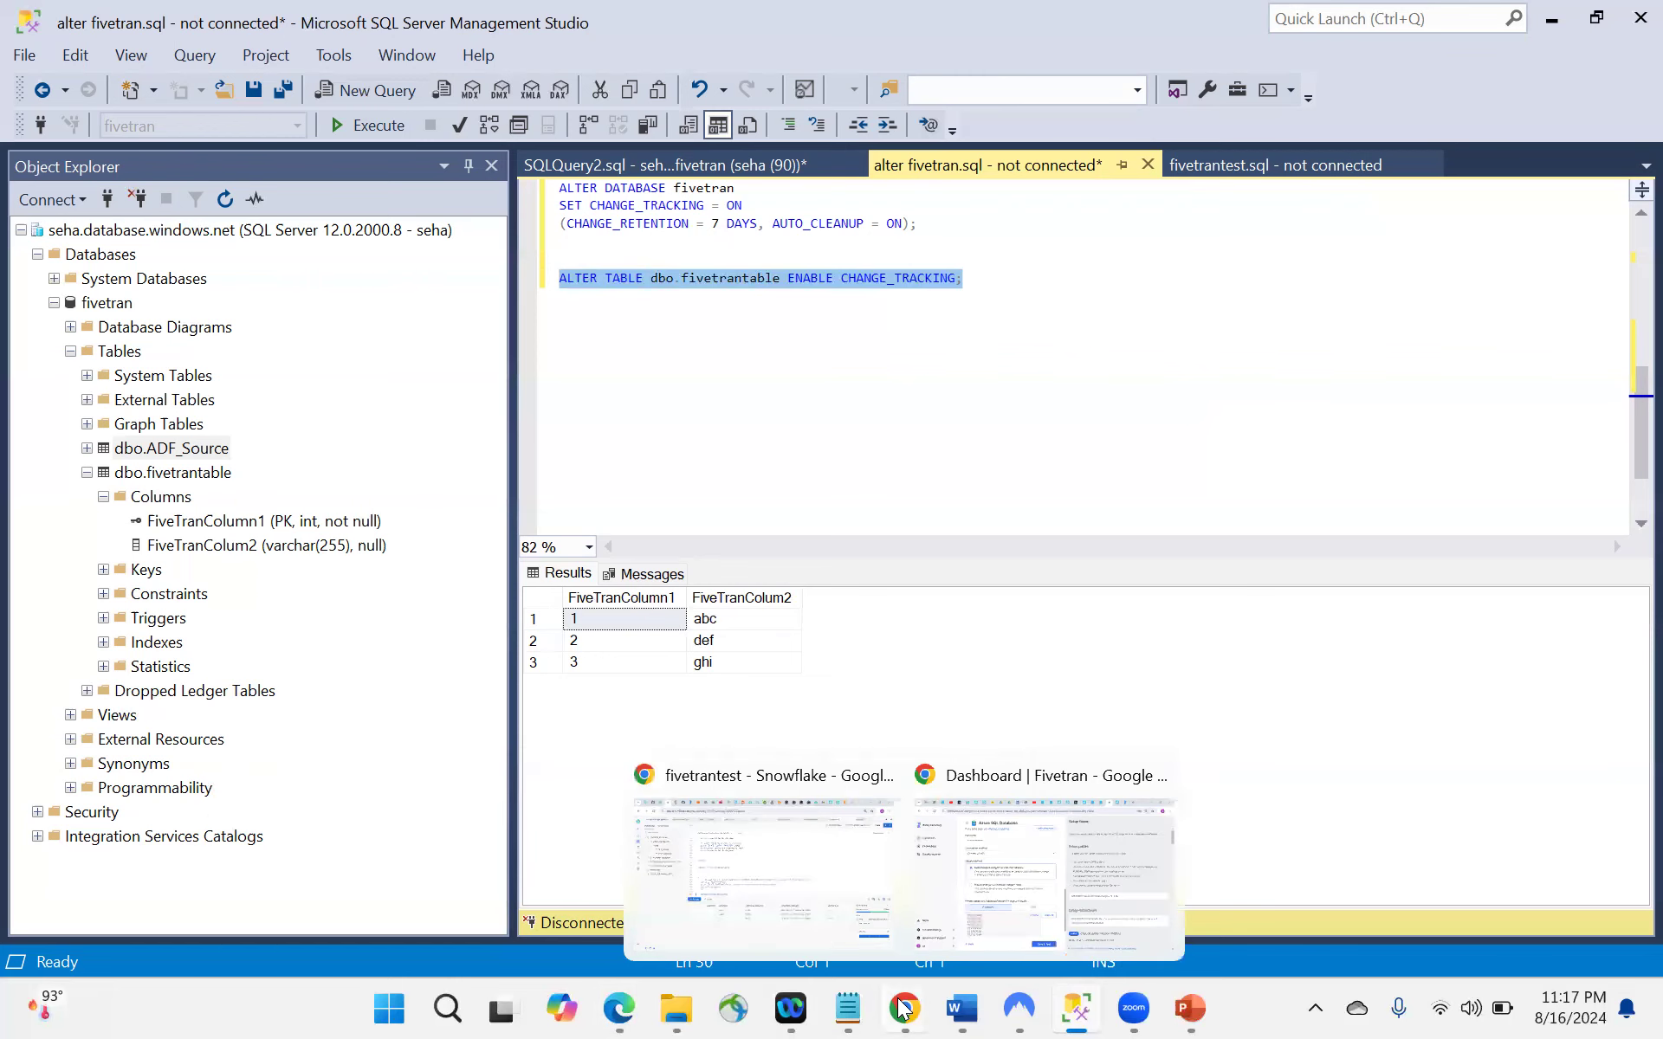
left_click(1038, 866)
scroll(573, 594, "up", 10)
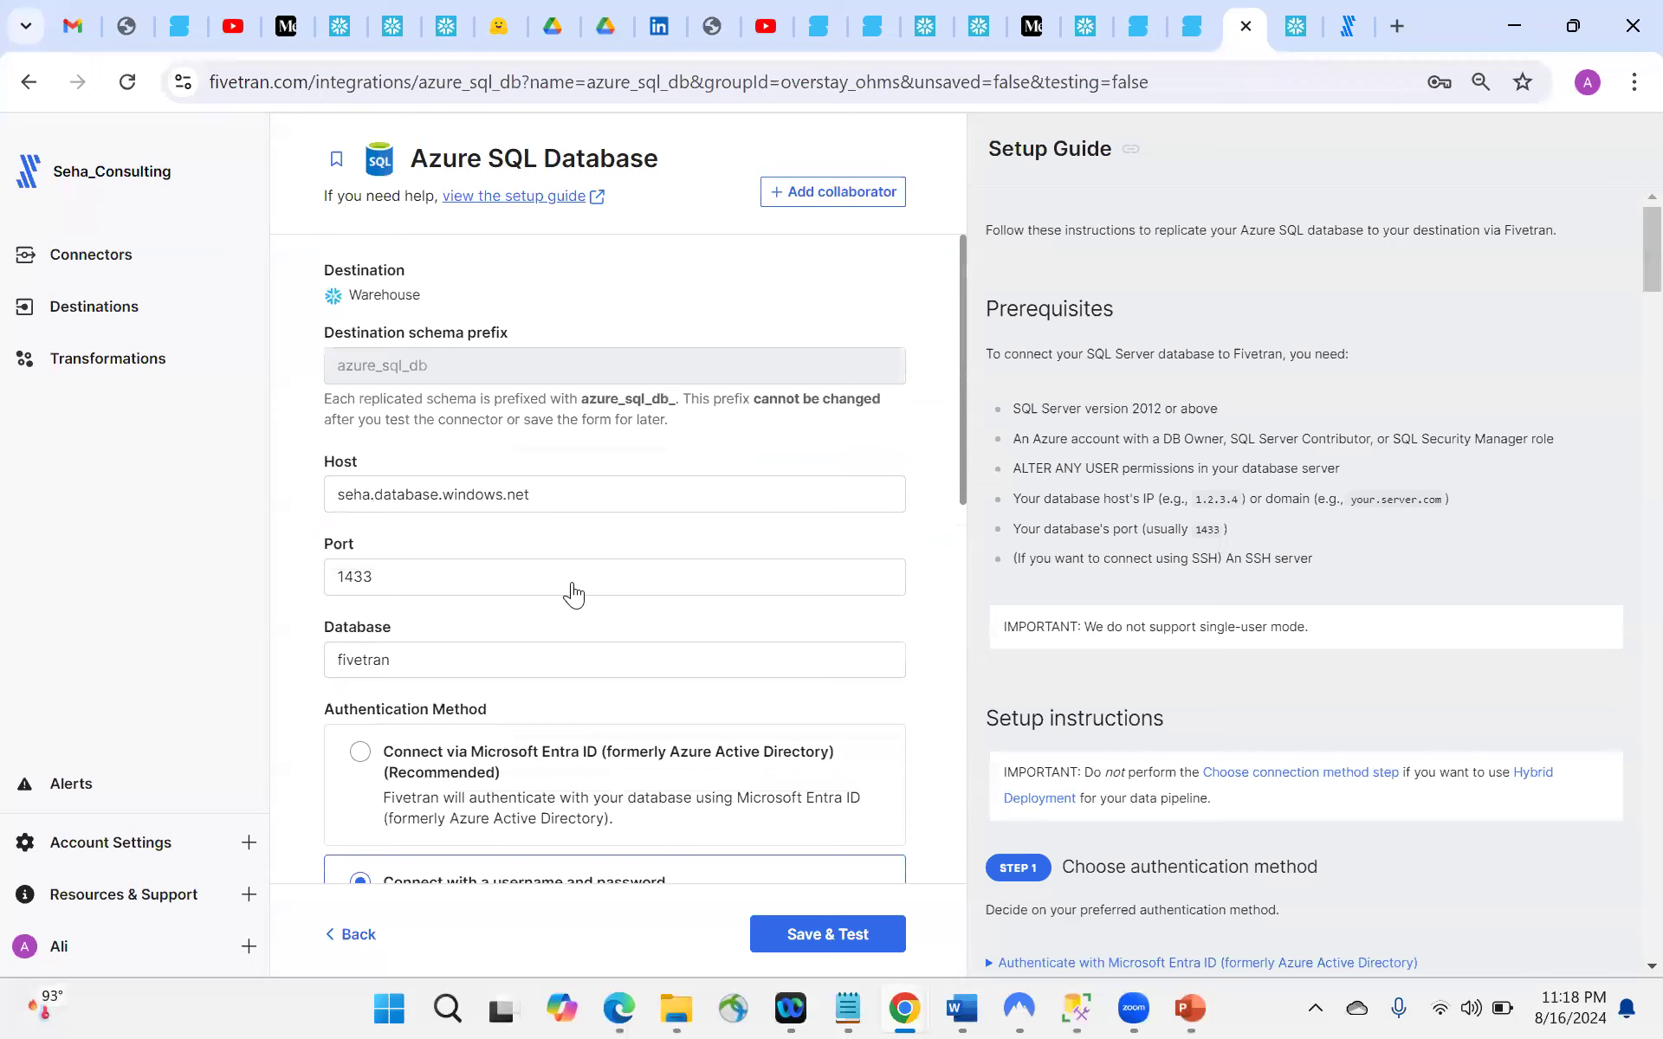
left_click(109, 264)
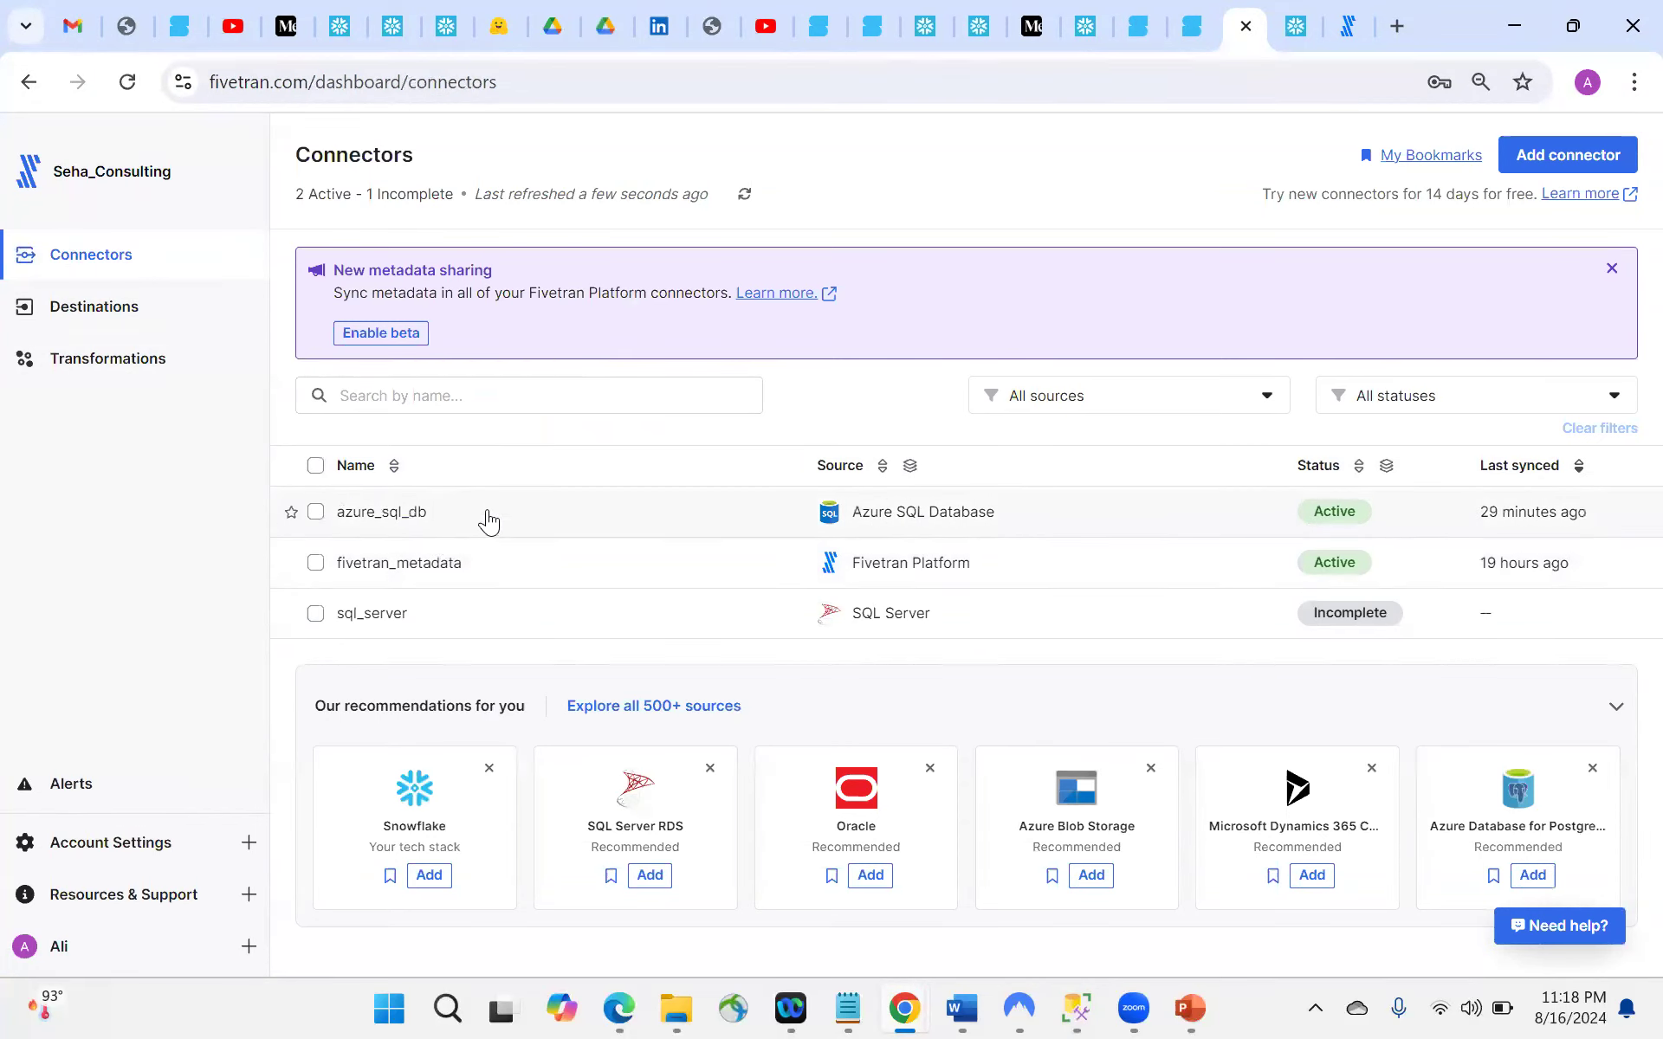
left_click(114, 322)
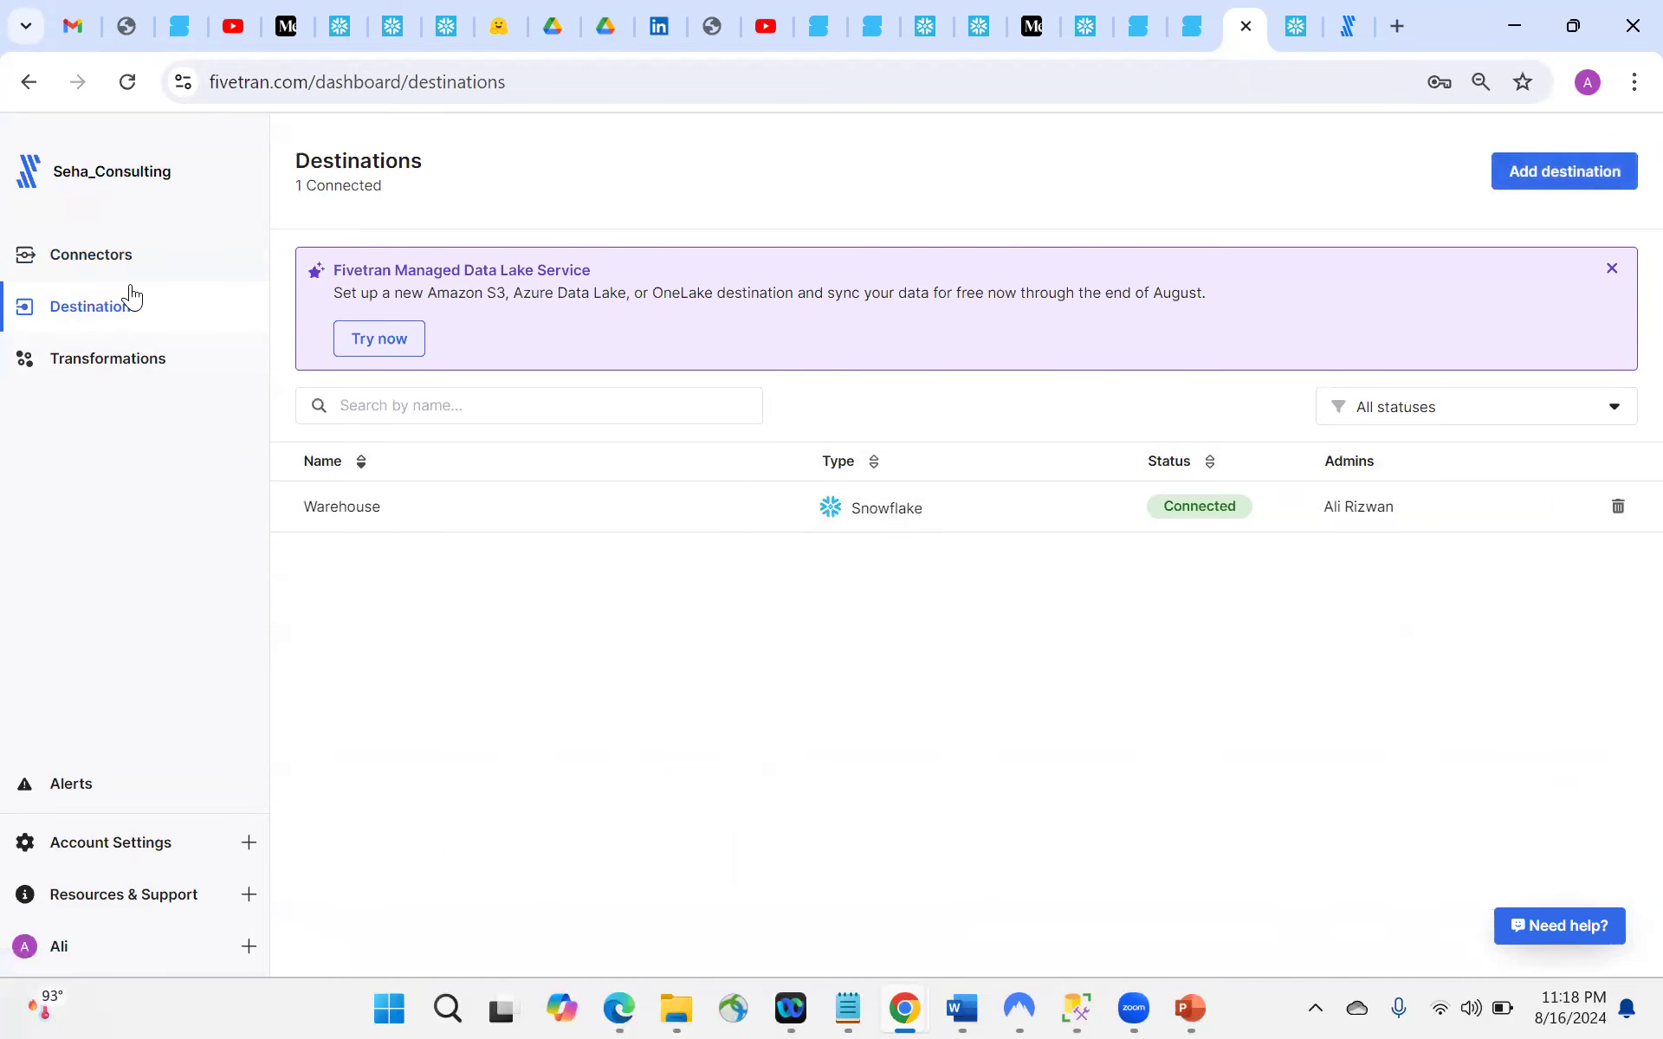
left_click(121, 257)
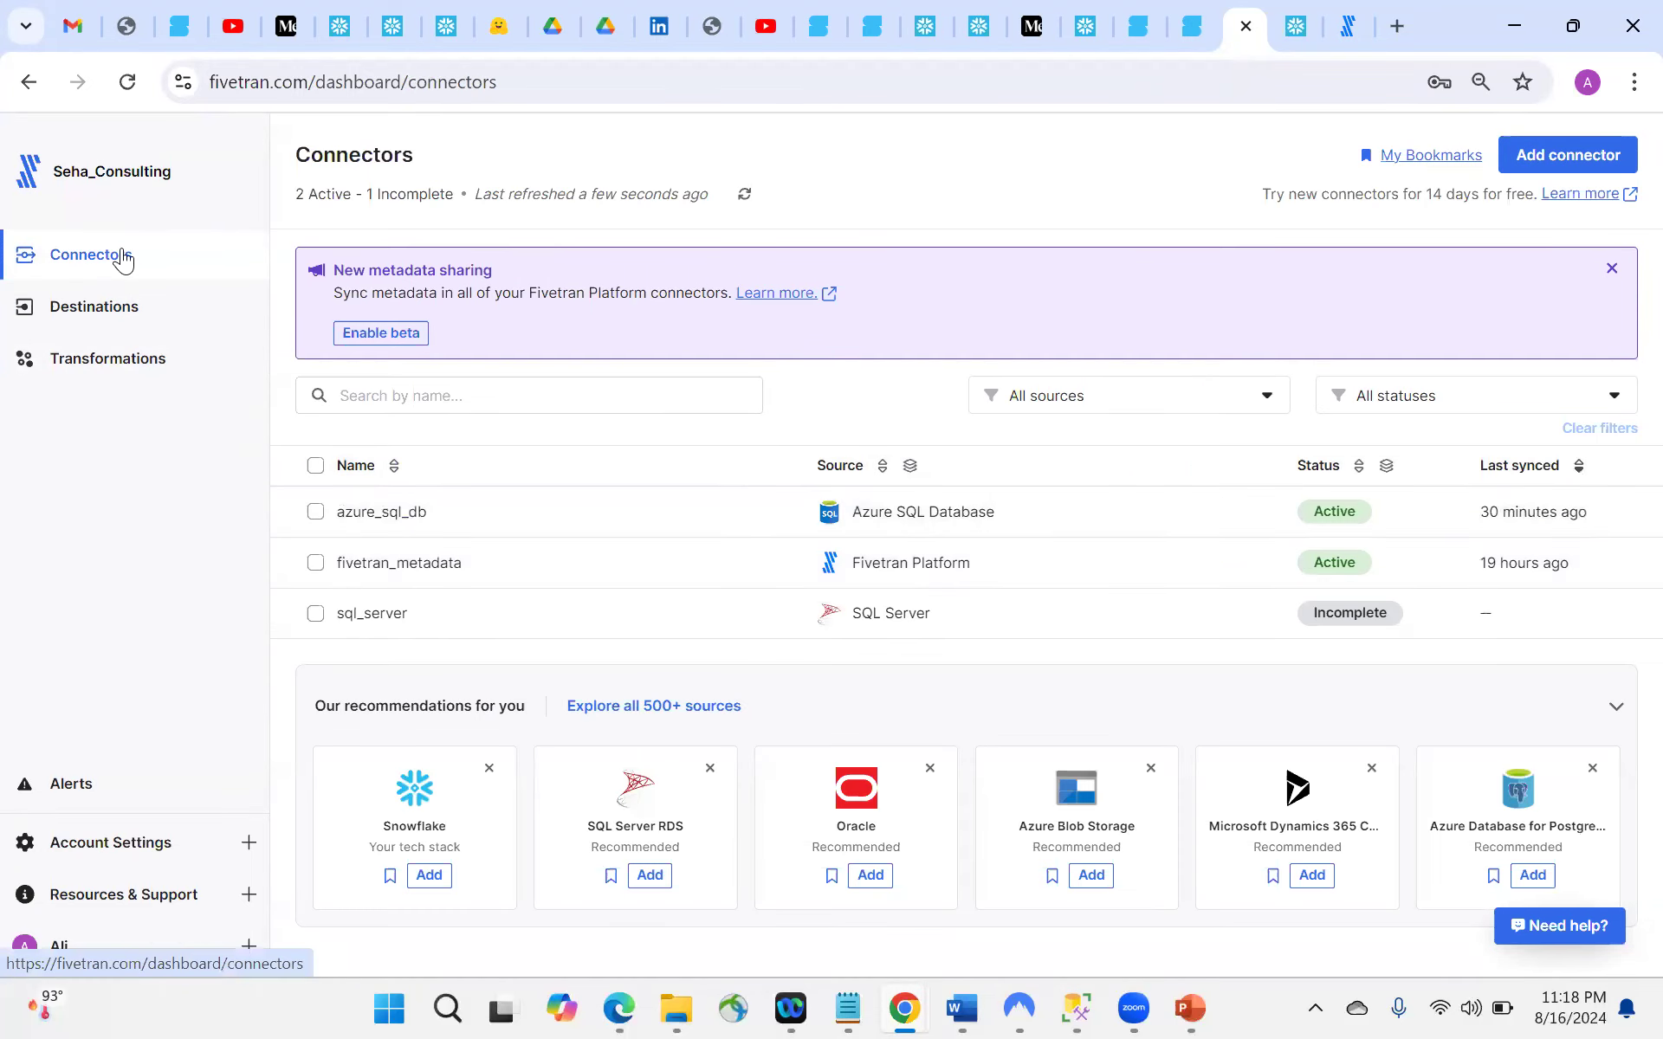
Step: Open the azure_sql_db connector and review its connection metadata and sync settings
left_click(423, 512)
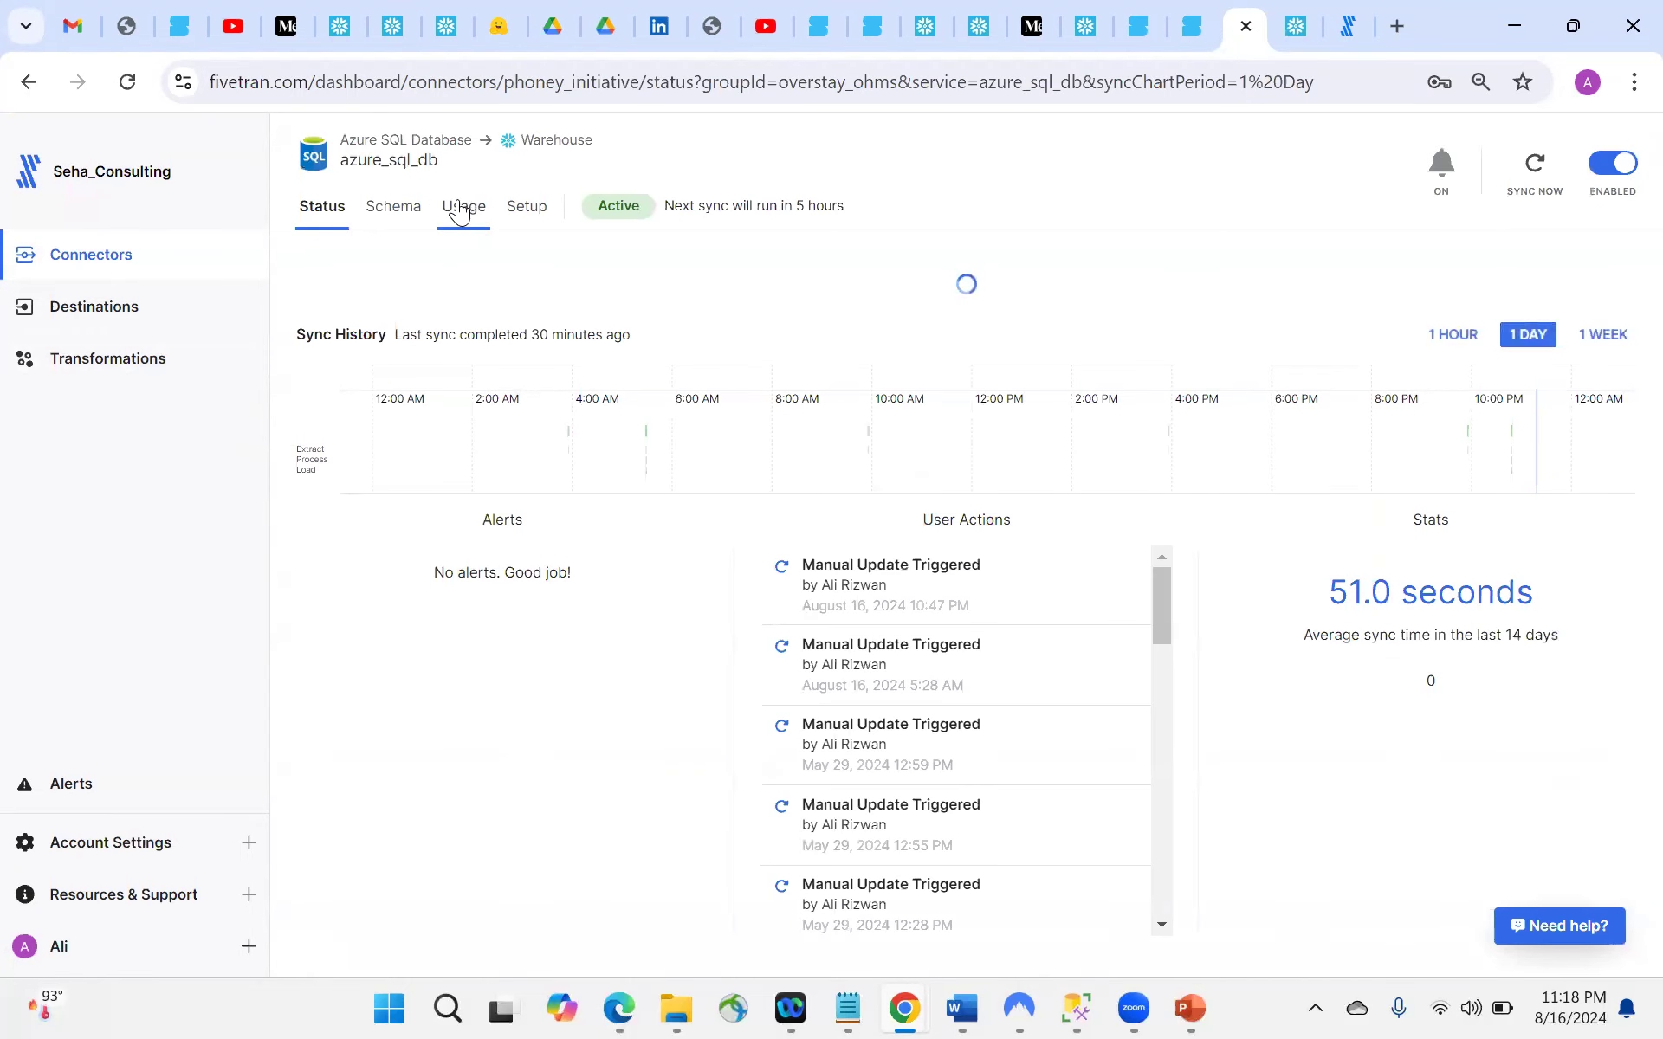
left_click(529, 214)
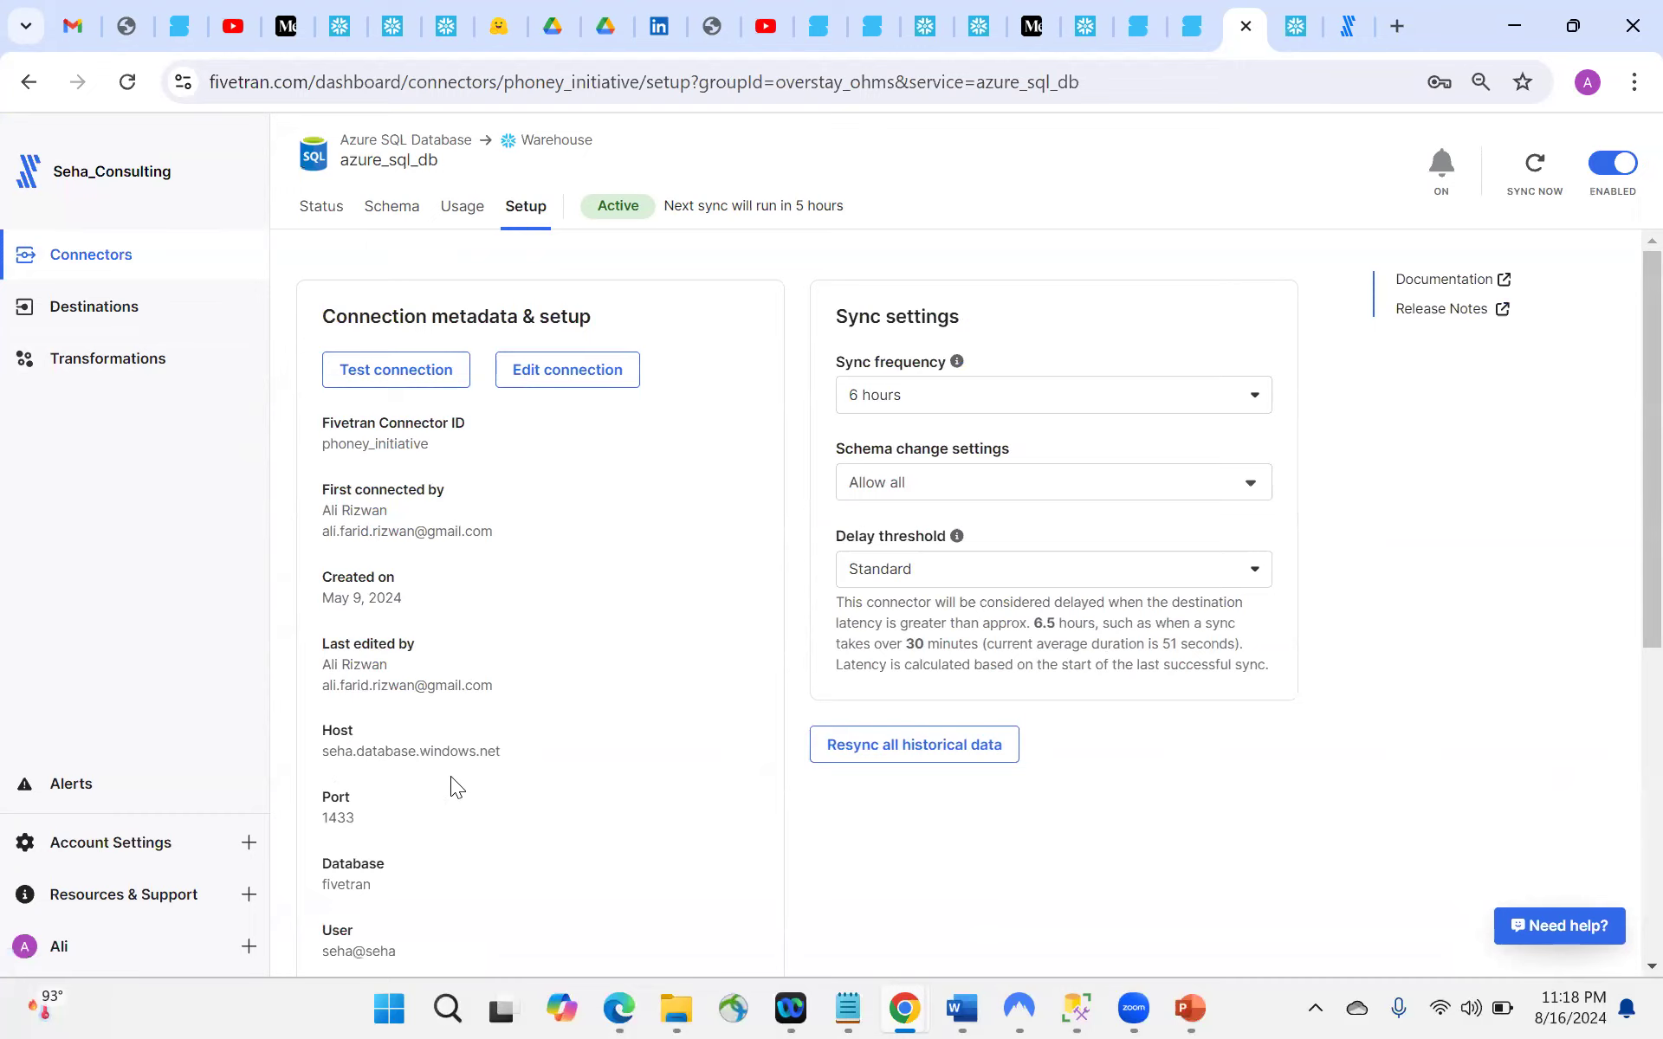
scroll(454, 817, "down", 1)
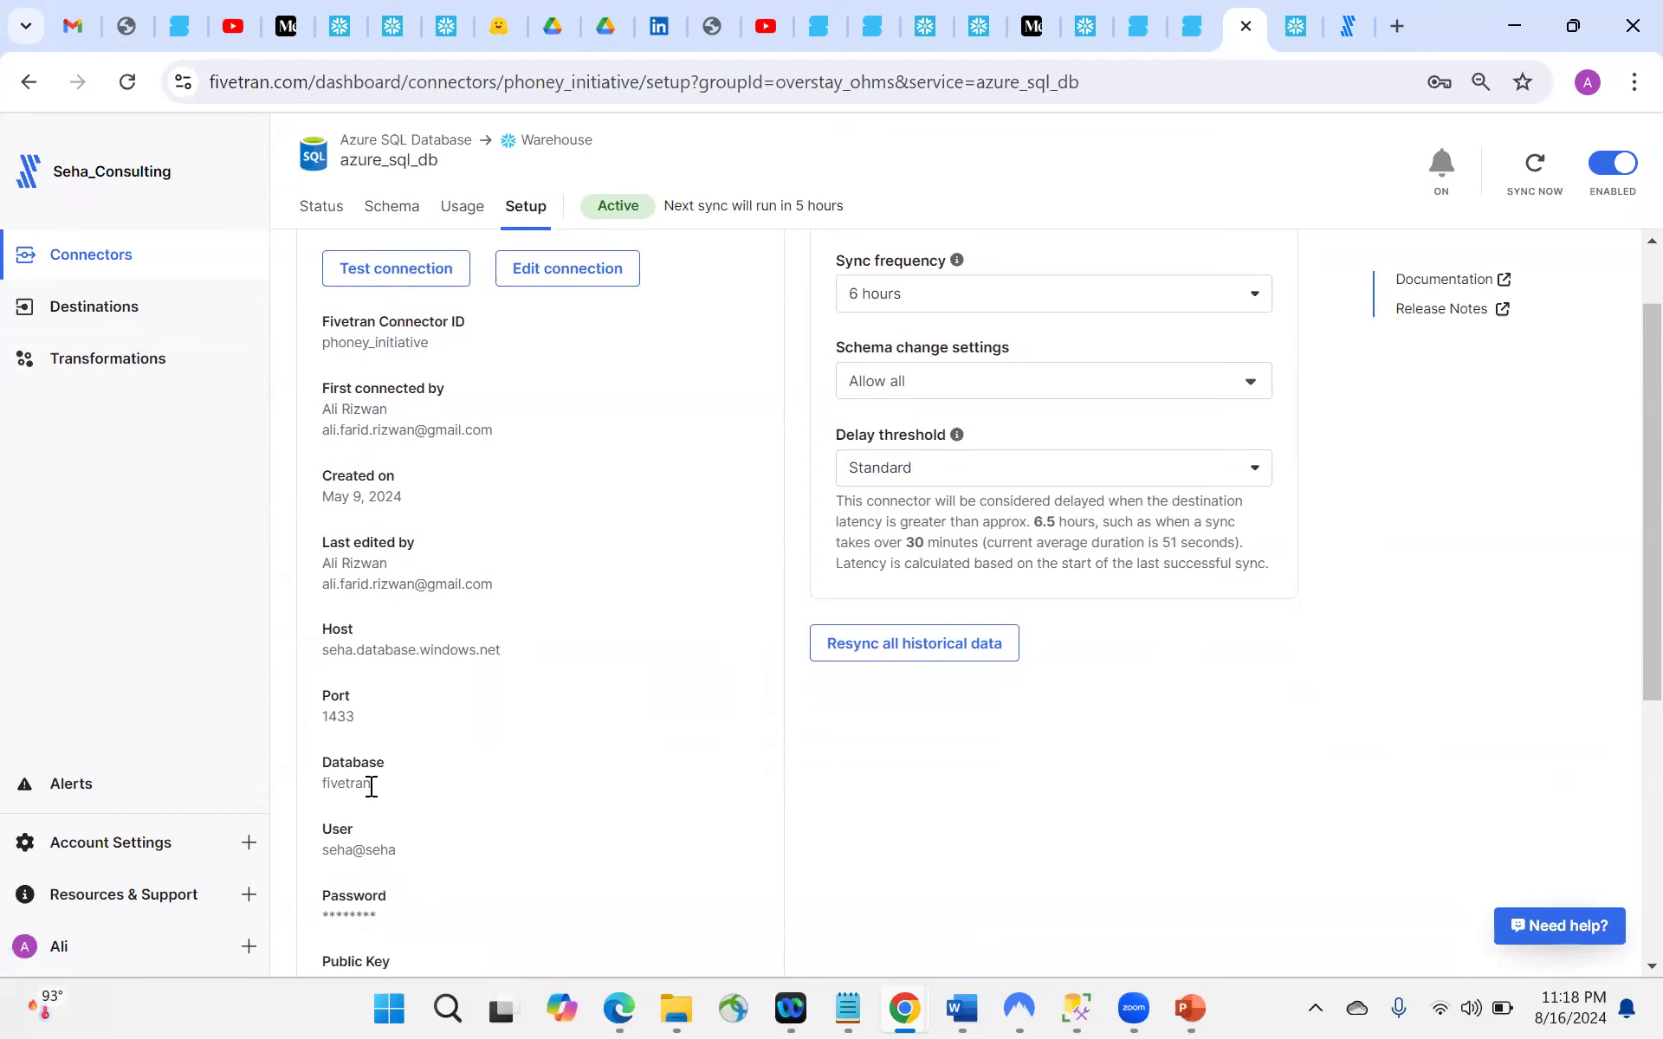
scroll(370, 785, "down", 1)
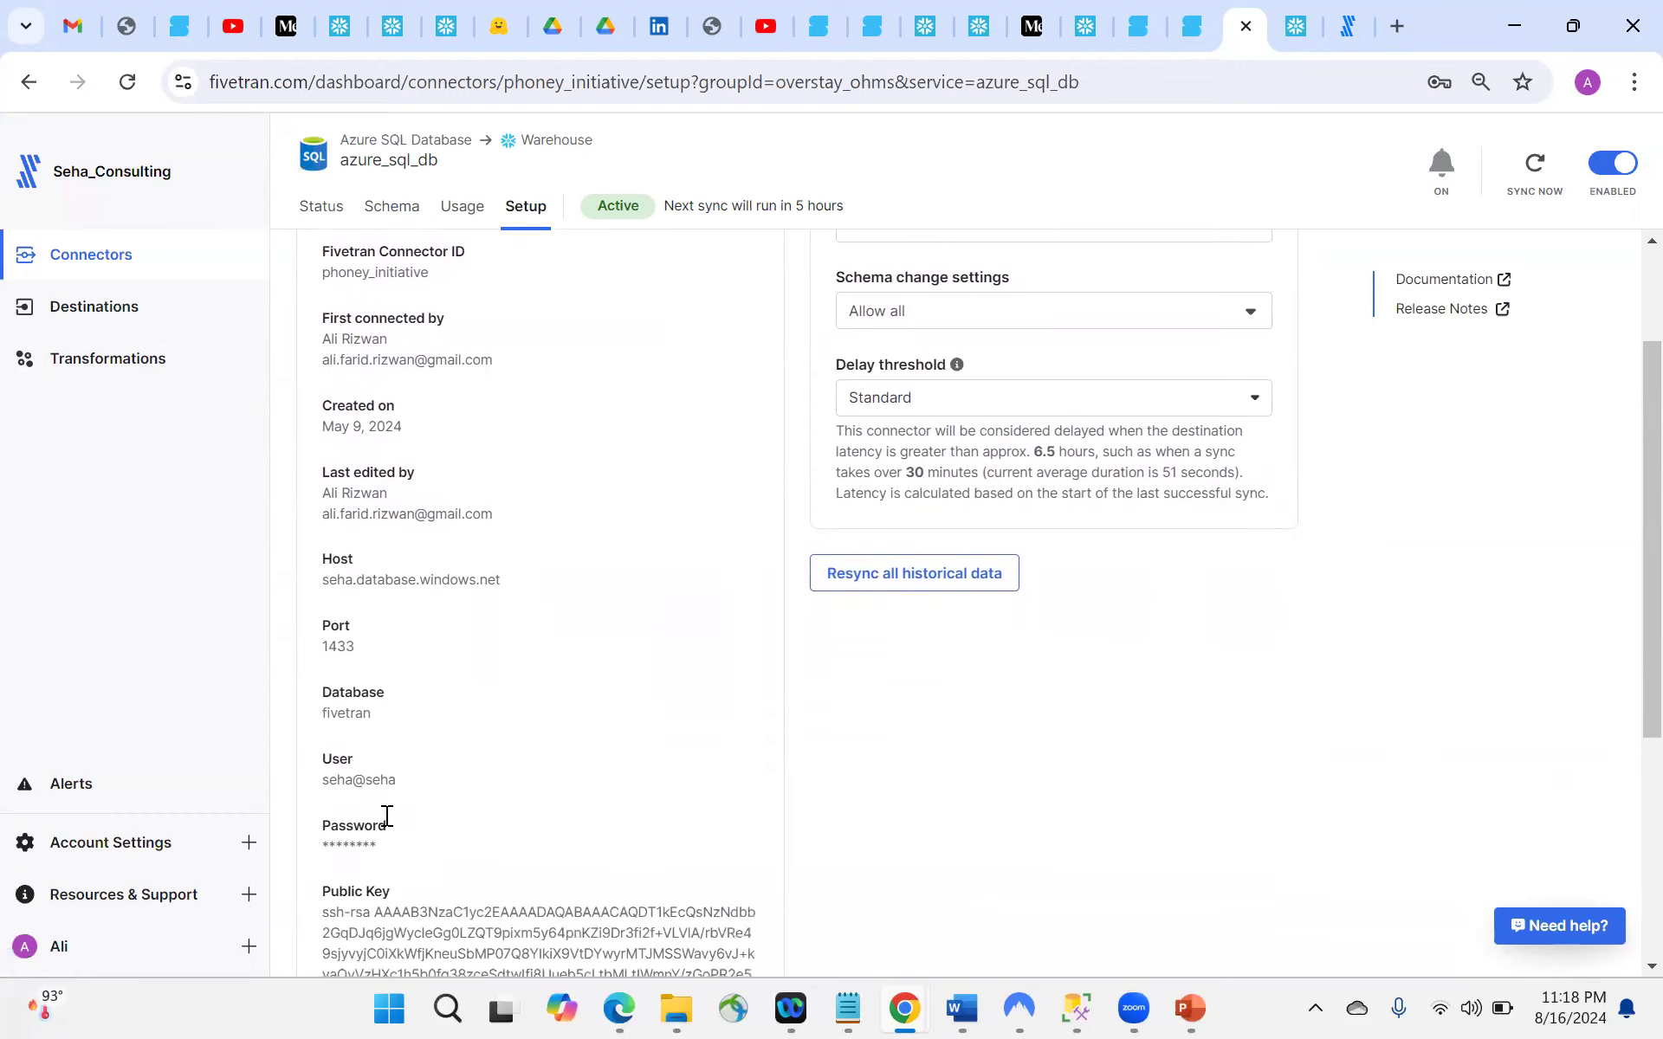
scroll(386, 812, "up", 1)
scroll(386, 821, "up", 1)
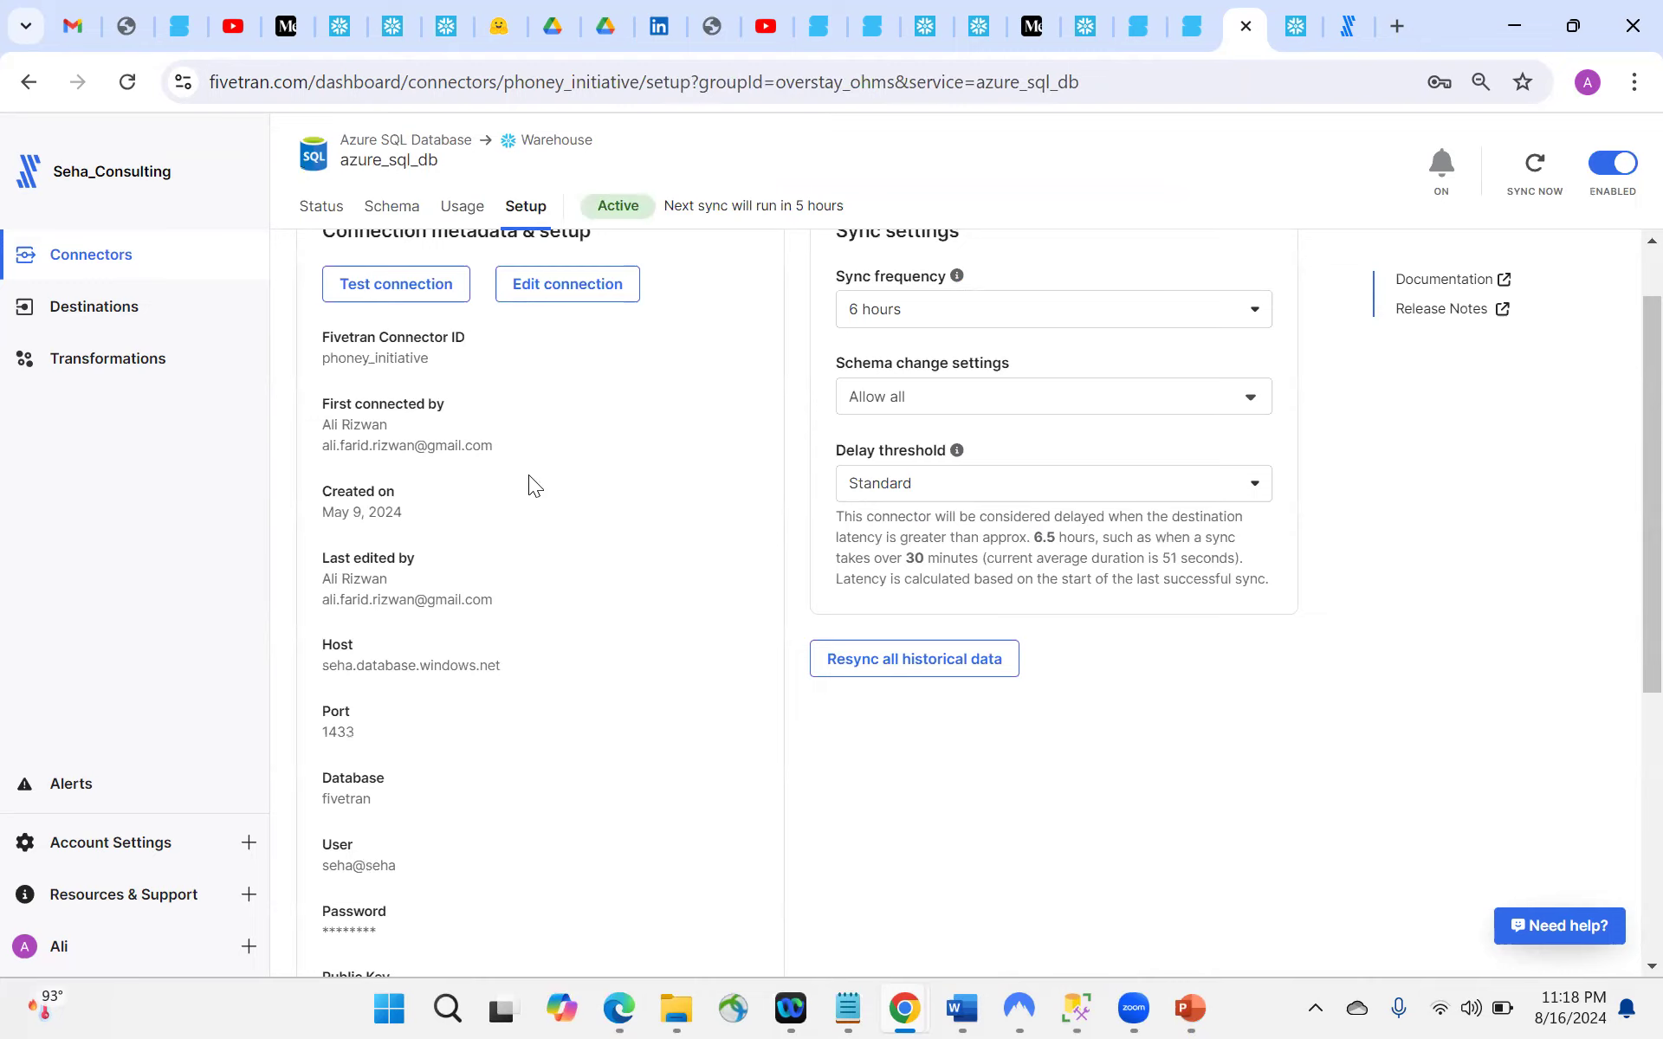
Step: Open the azure_sql_db connection for editing and expand the full list of Fivetran IP addresses to safelist
left_click(579, 285)
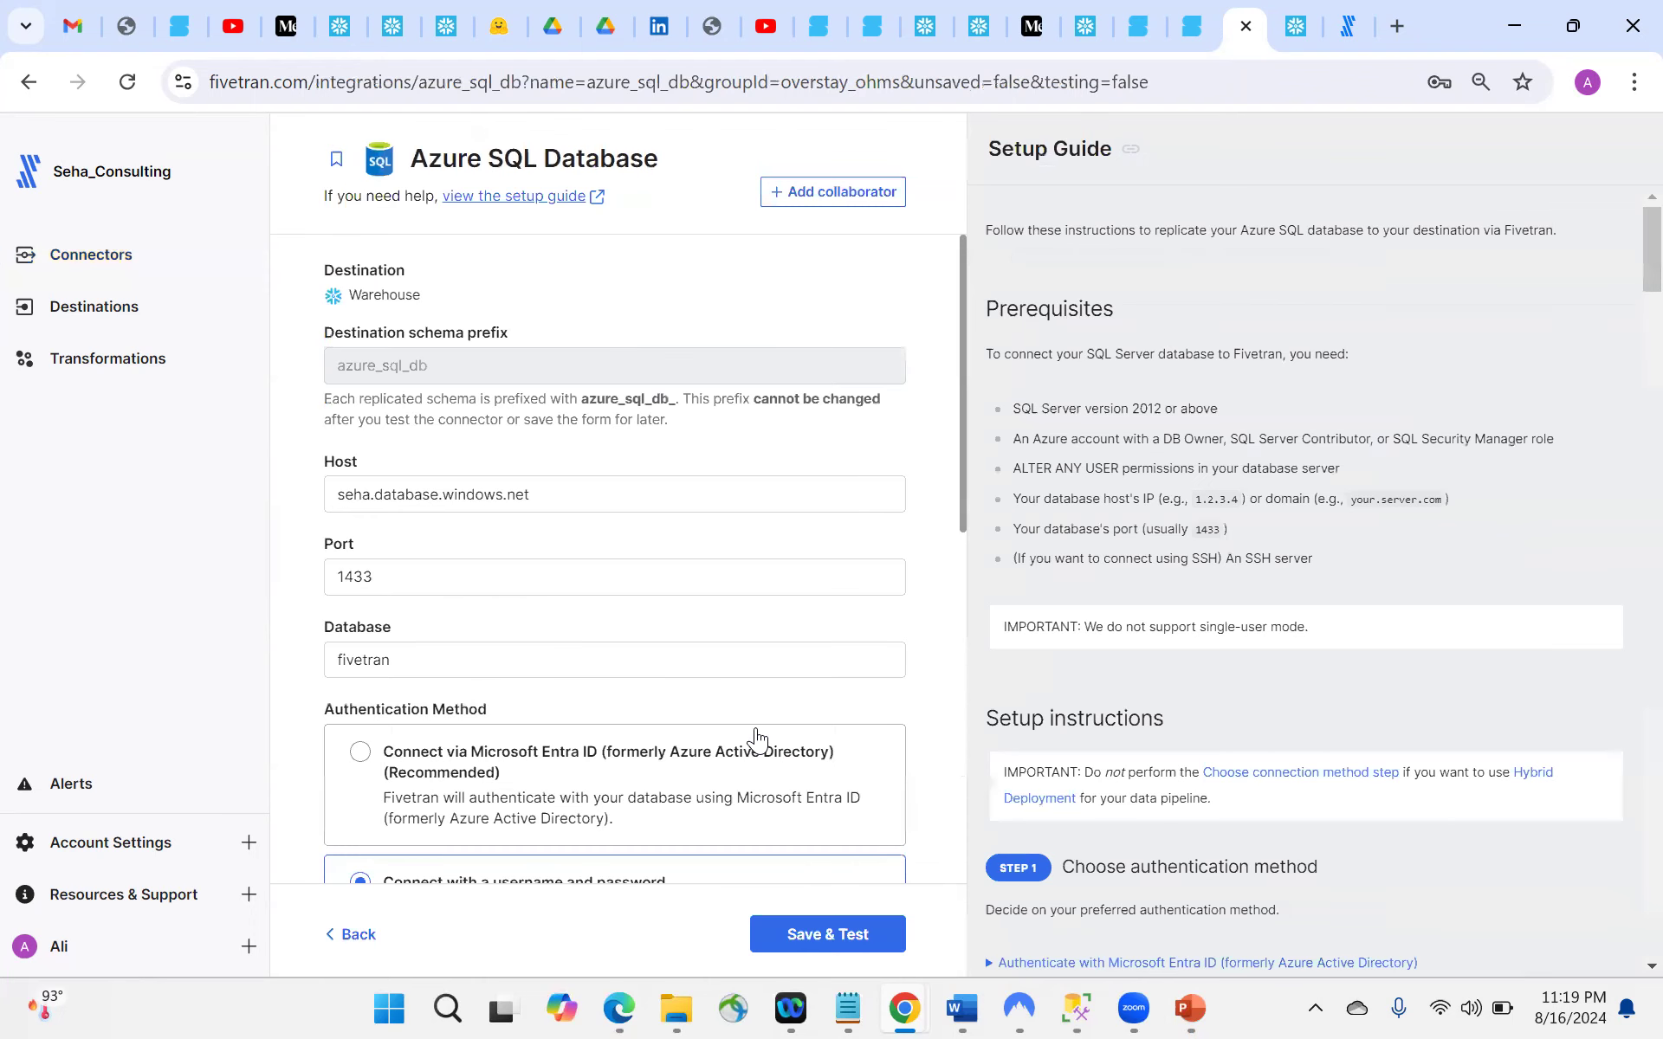
scroll(756, 736, "down", 8)
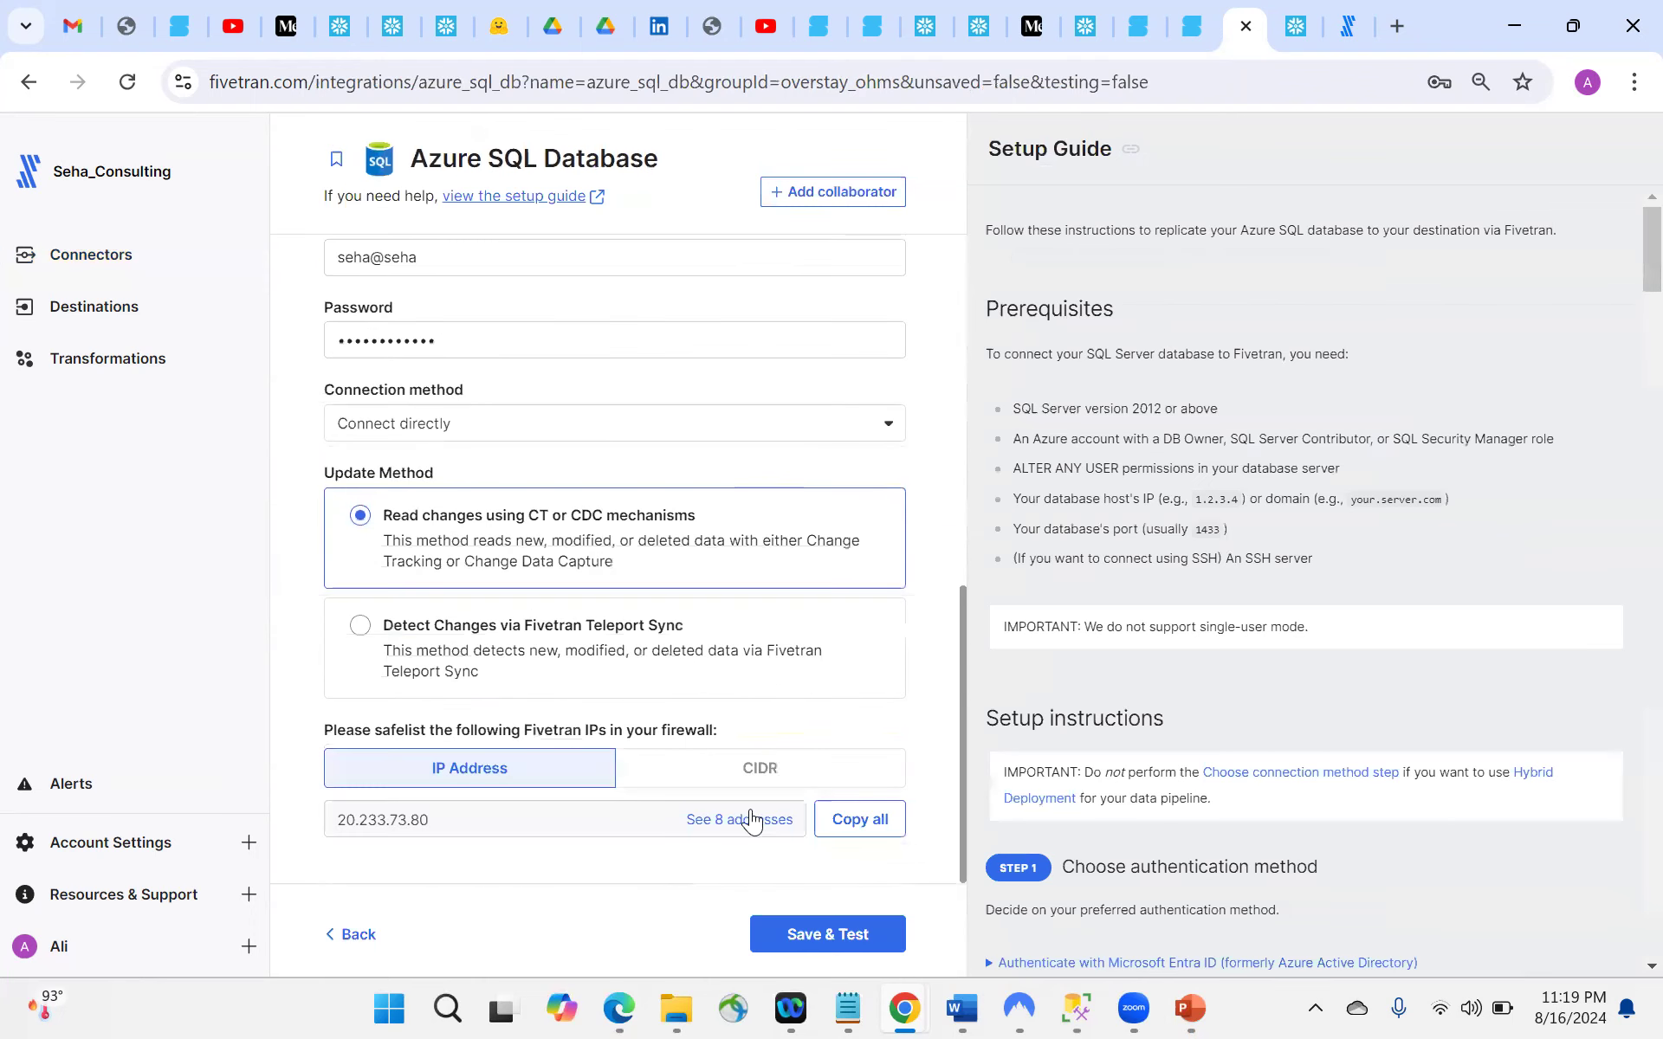
left_click(752, 818)
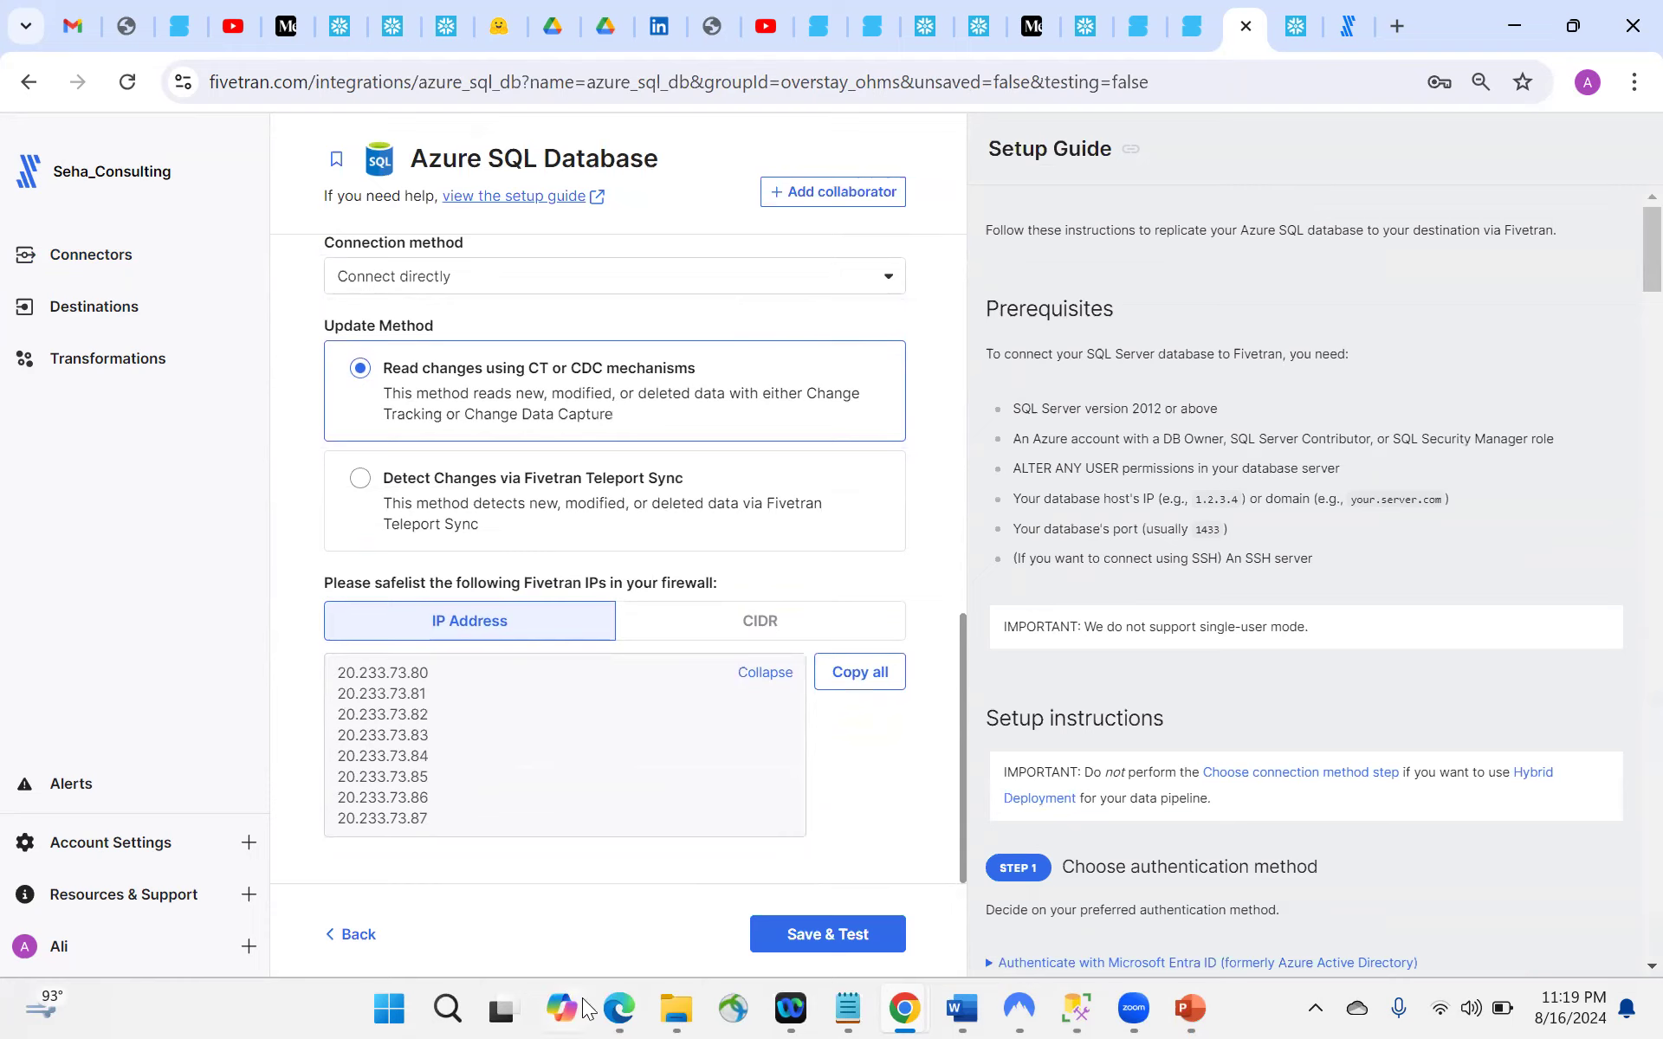
Step: Switch to the Azure portal in Edge and check the seha SQL server's firewall rules for the Fivetran IP ranges
mouse_move(602, 1008)
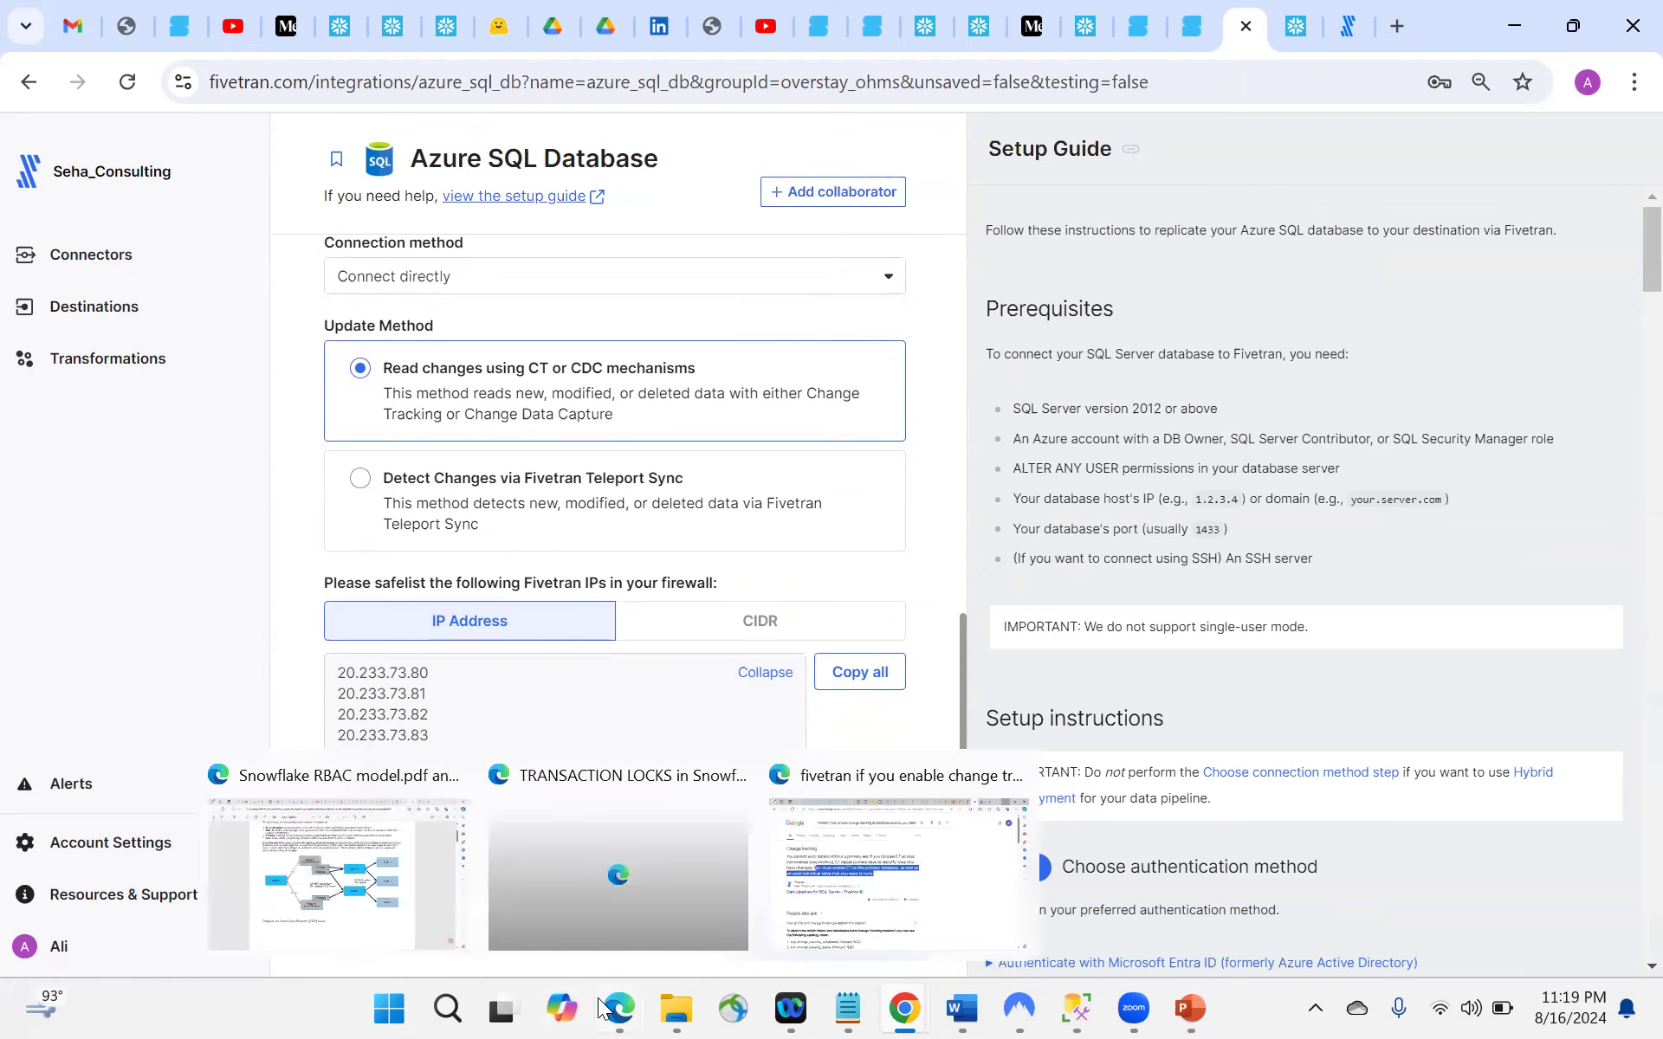
left_click(800, 909)
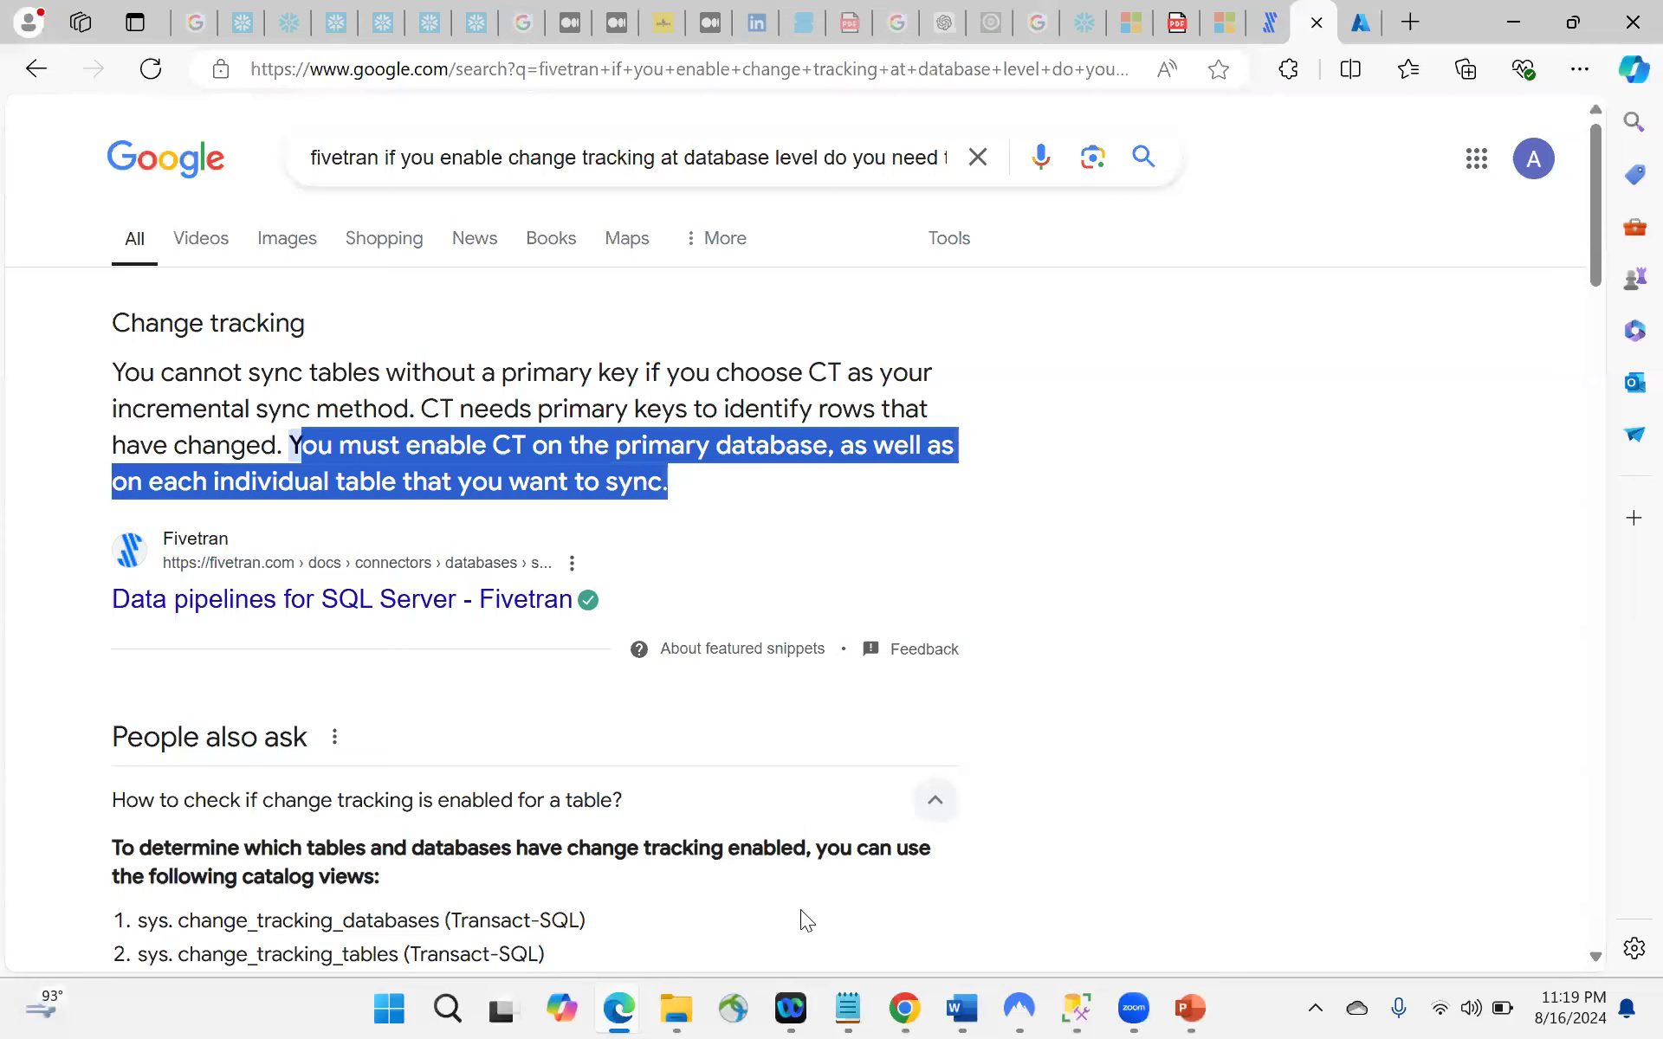
left_click(1351, 26)
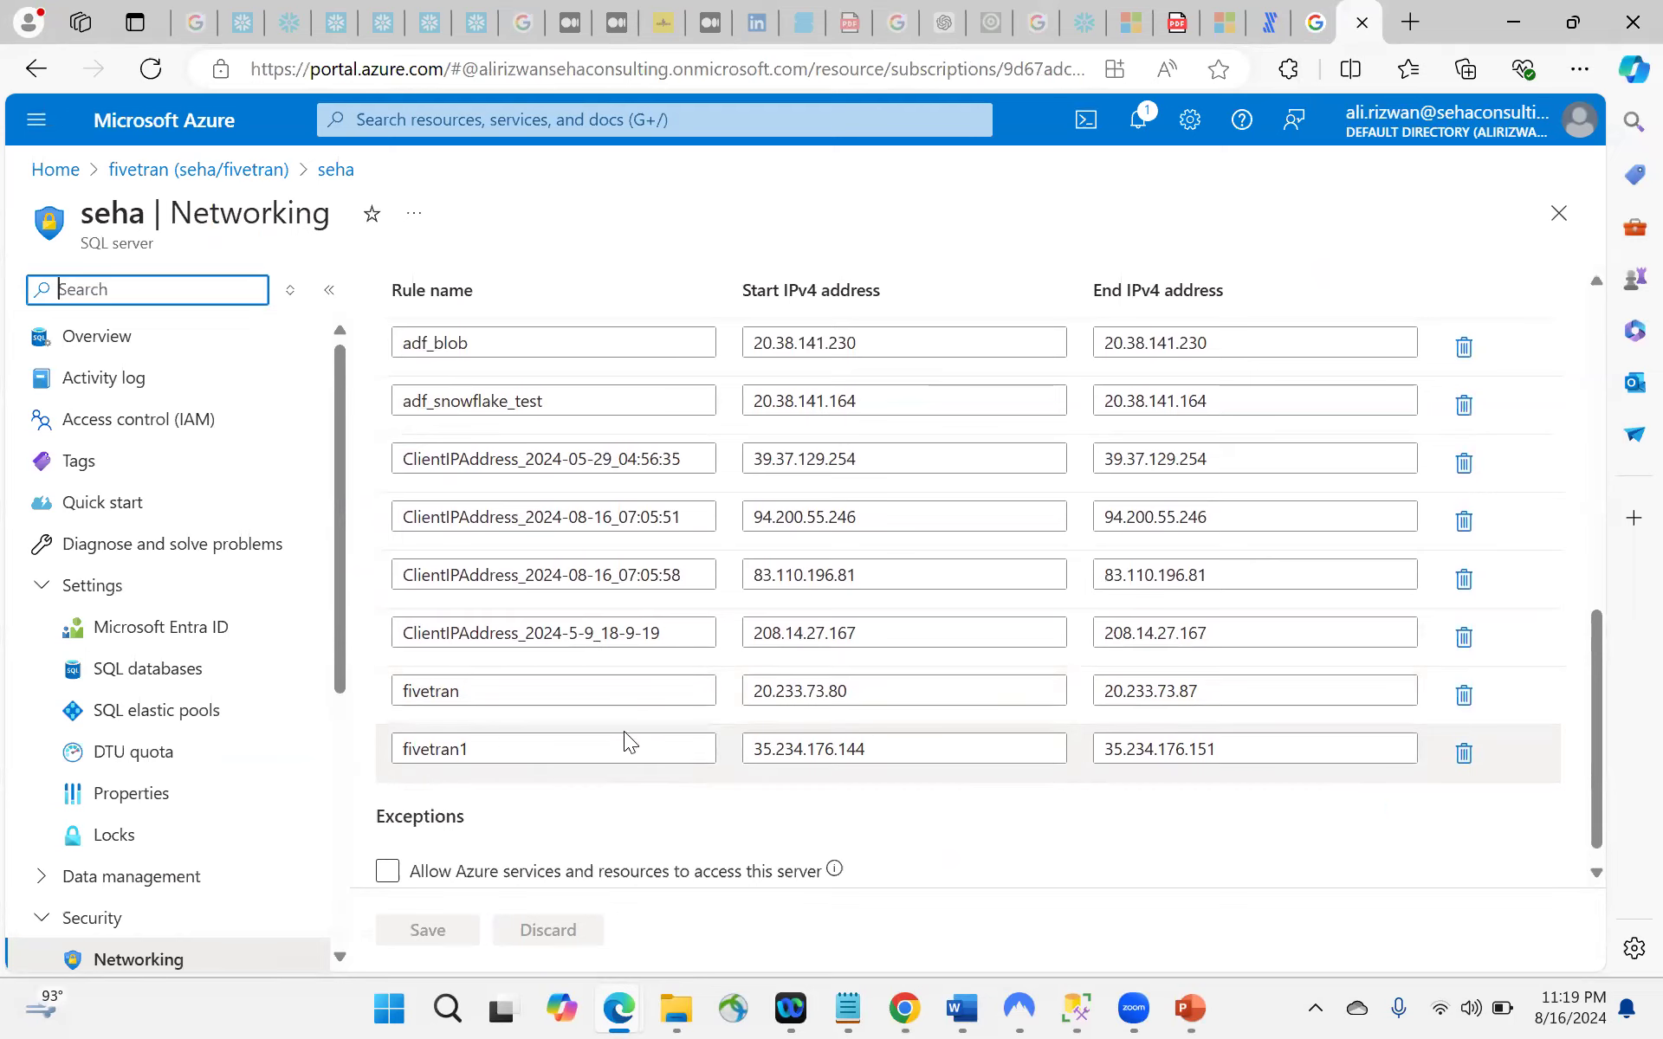
scroll(854, 694, "up", 1)
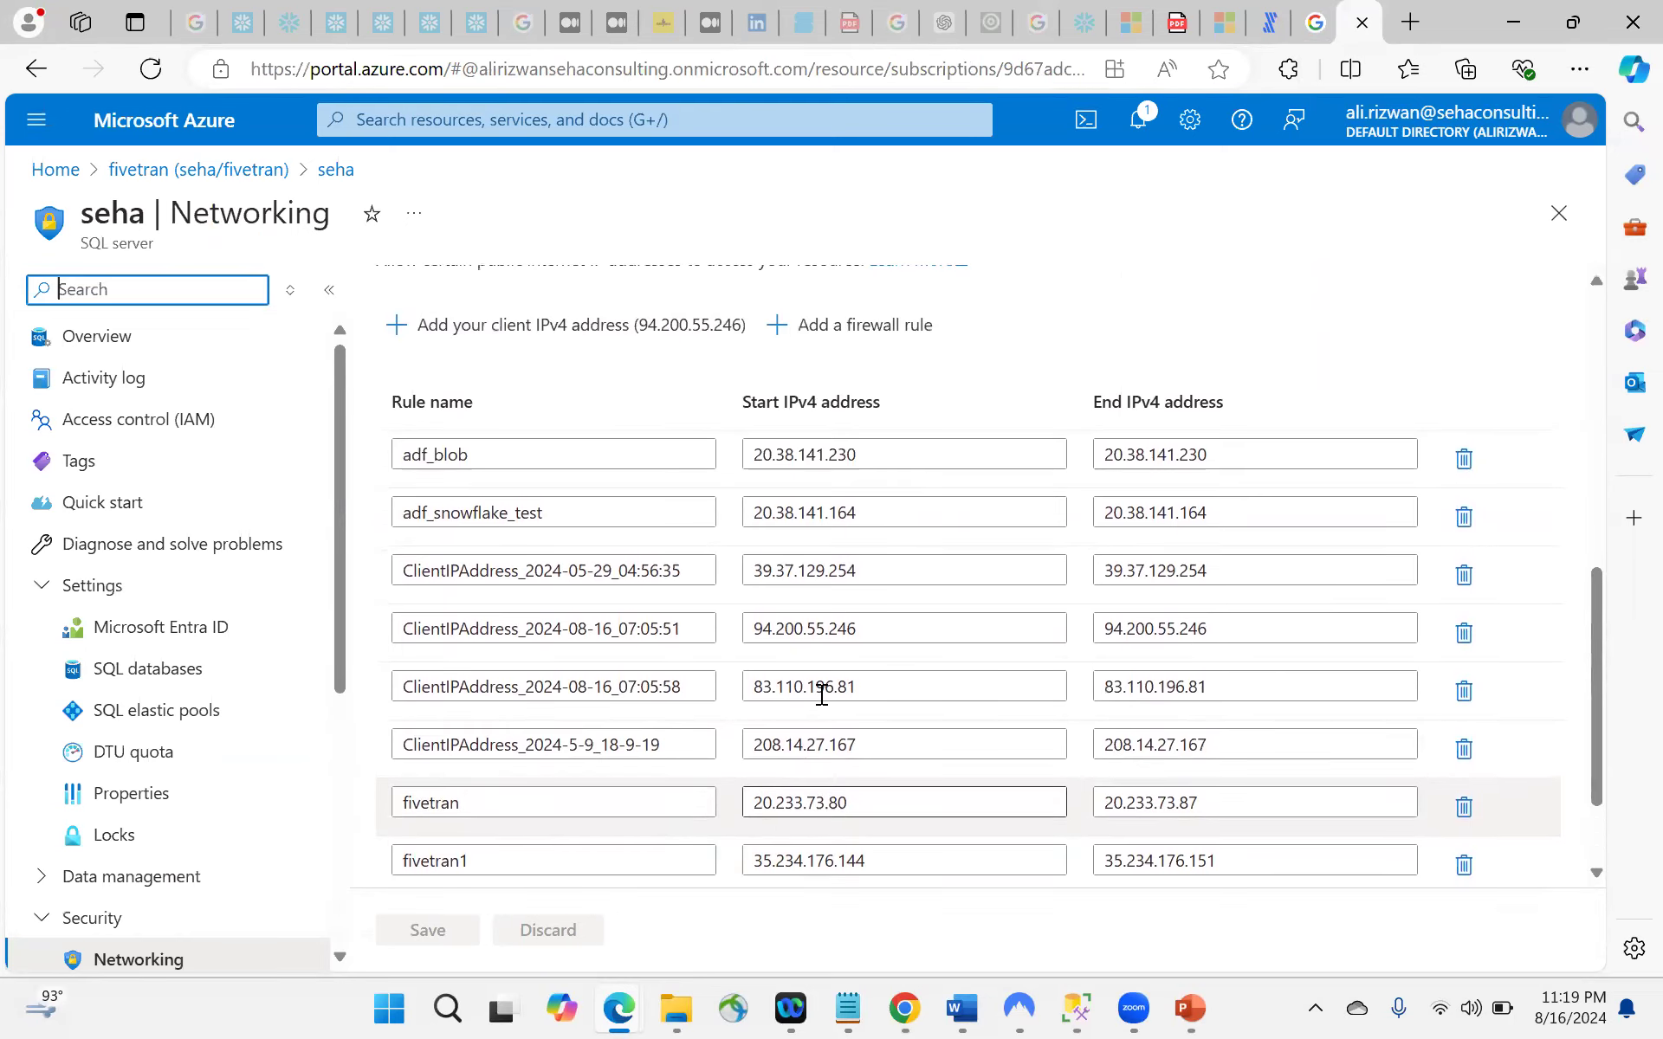
scroll(822, 694, "up", 1)
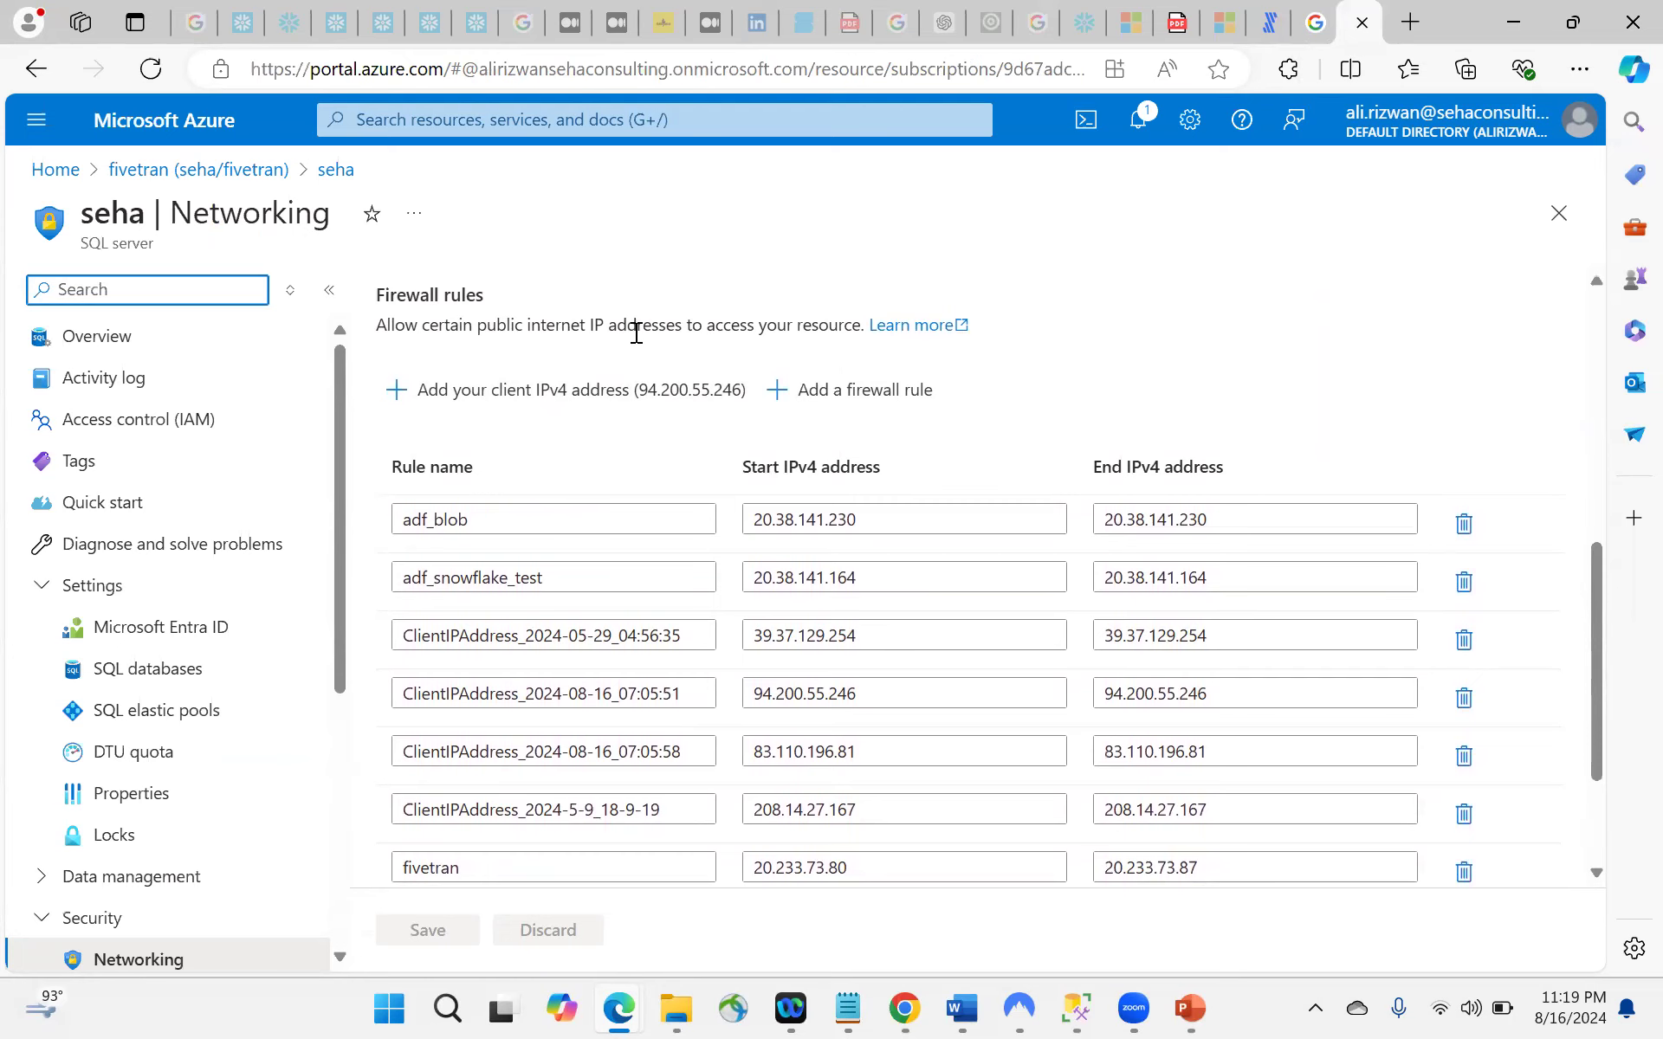
scroll(636, 334, "down", 3)
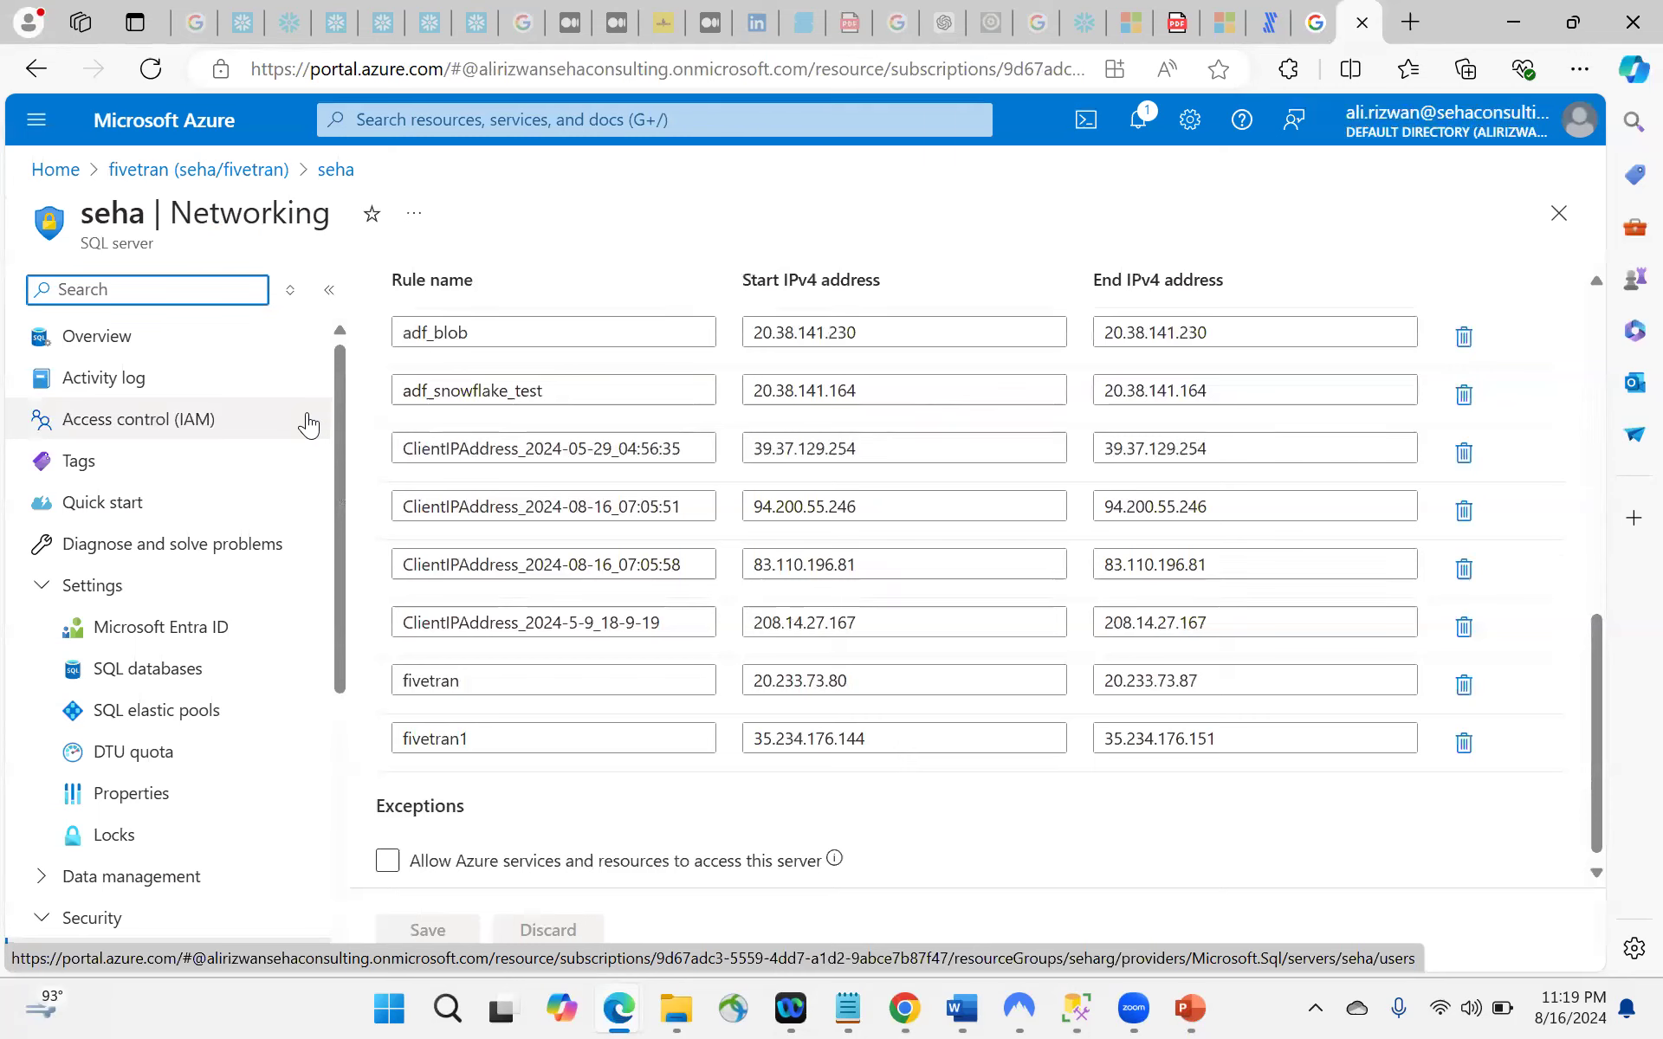
Step: Return to Fivetran in Chrome and review the connection details of the Snowflake destination named Warehouse
mouse_move(1093, 1007)
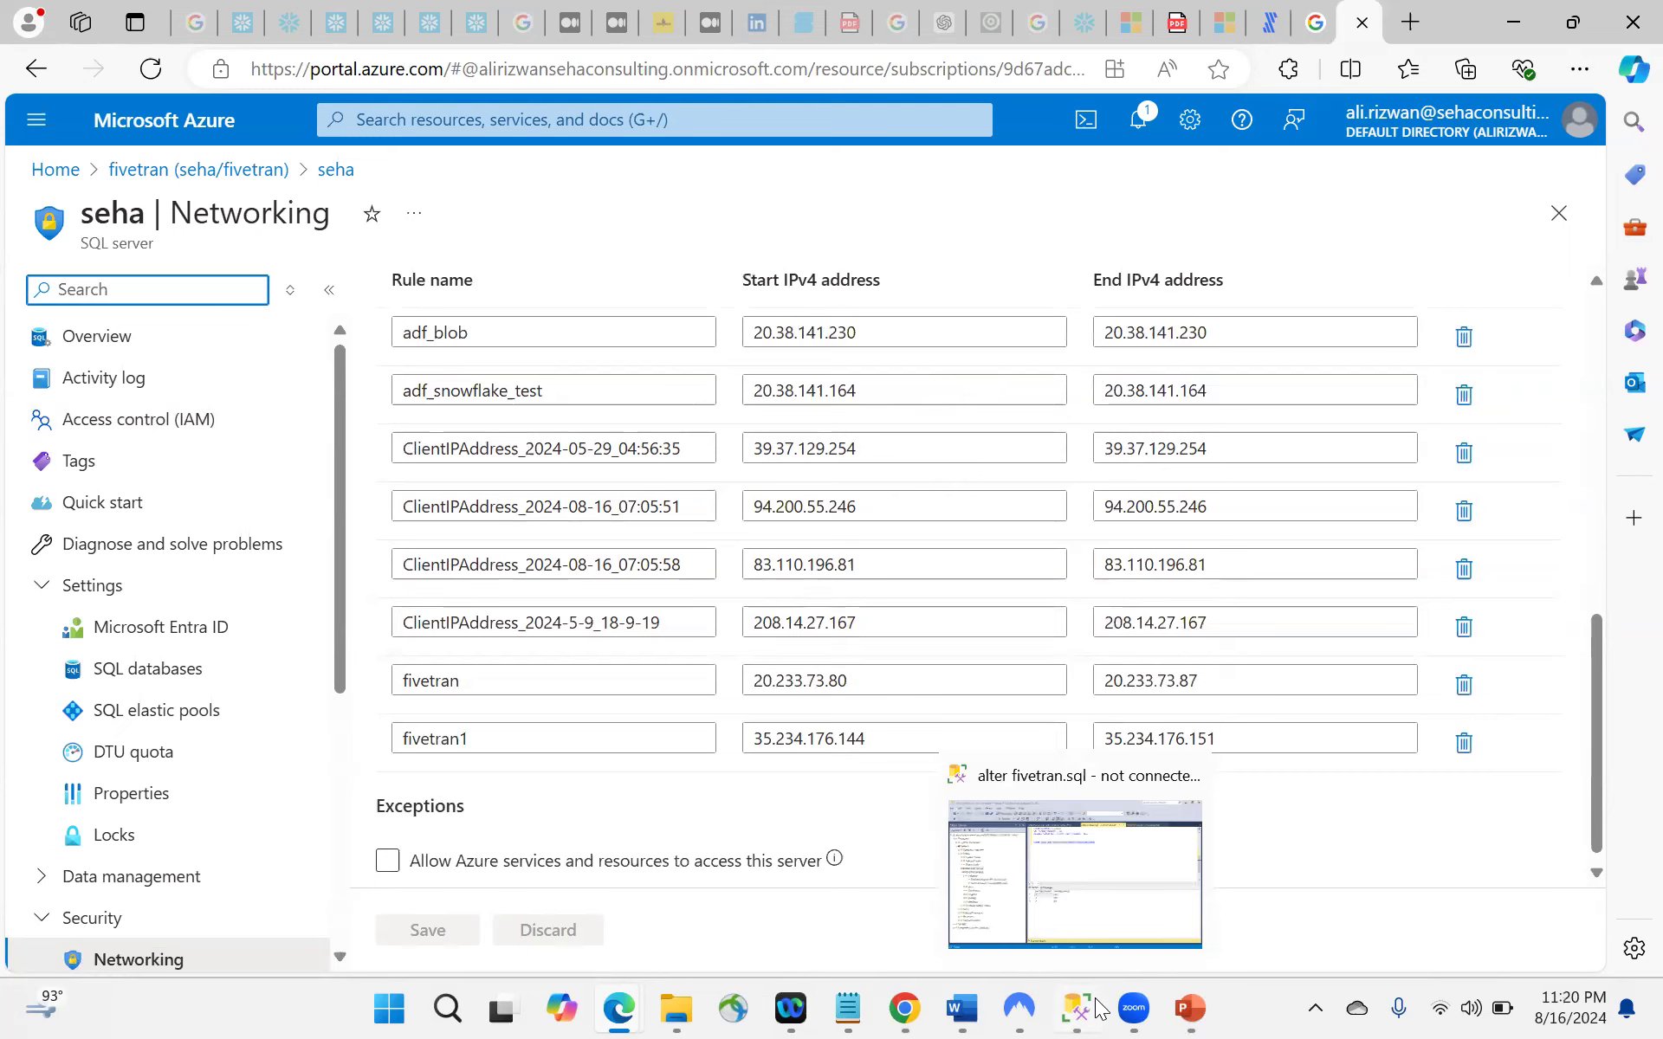
mouse_move(903, 1007)
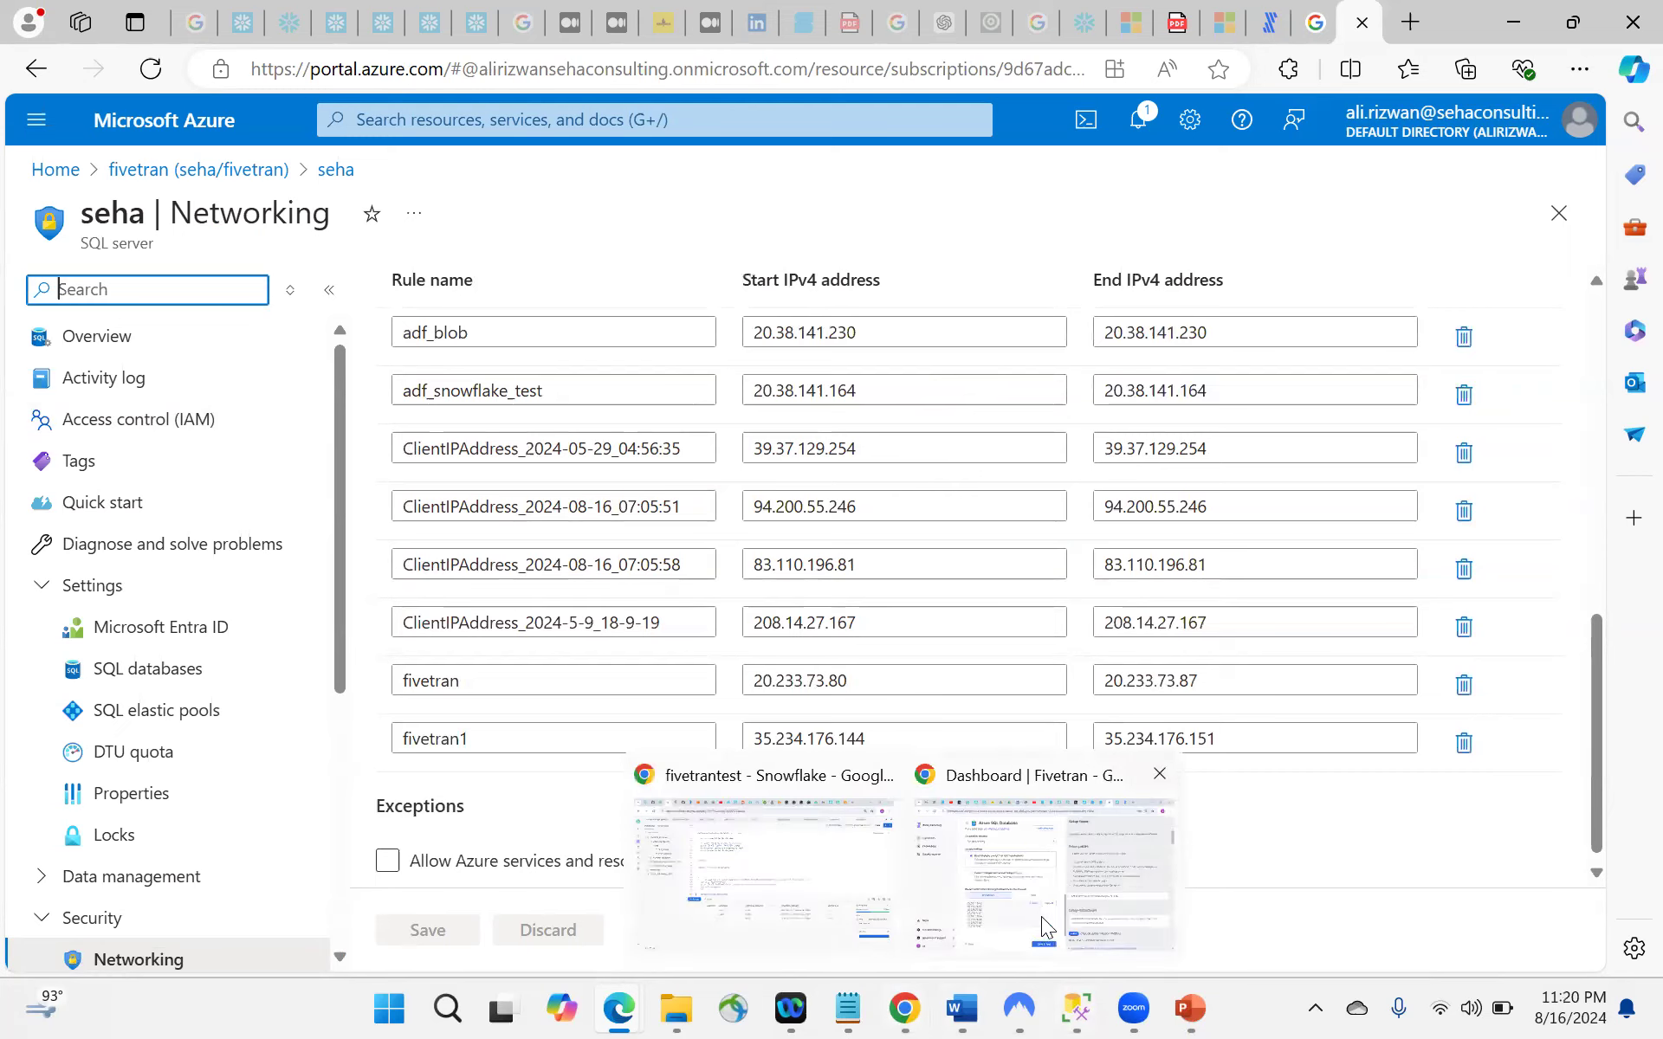
left_click(1032, 908)
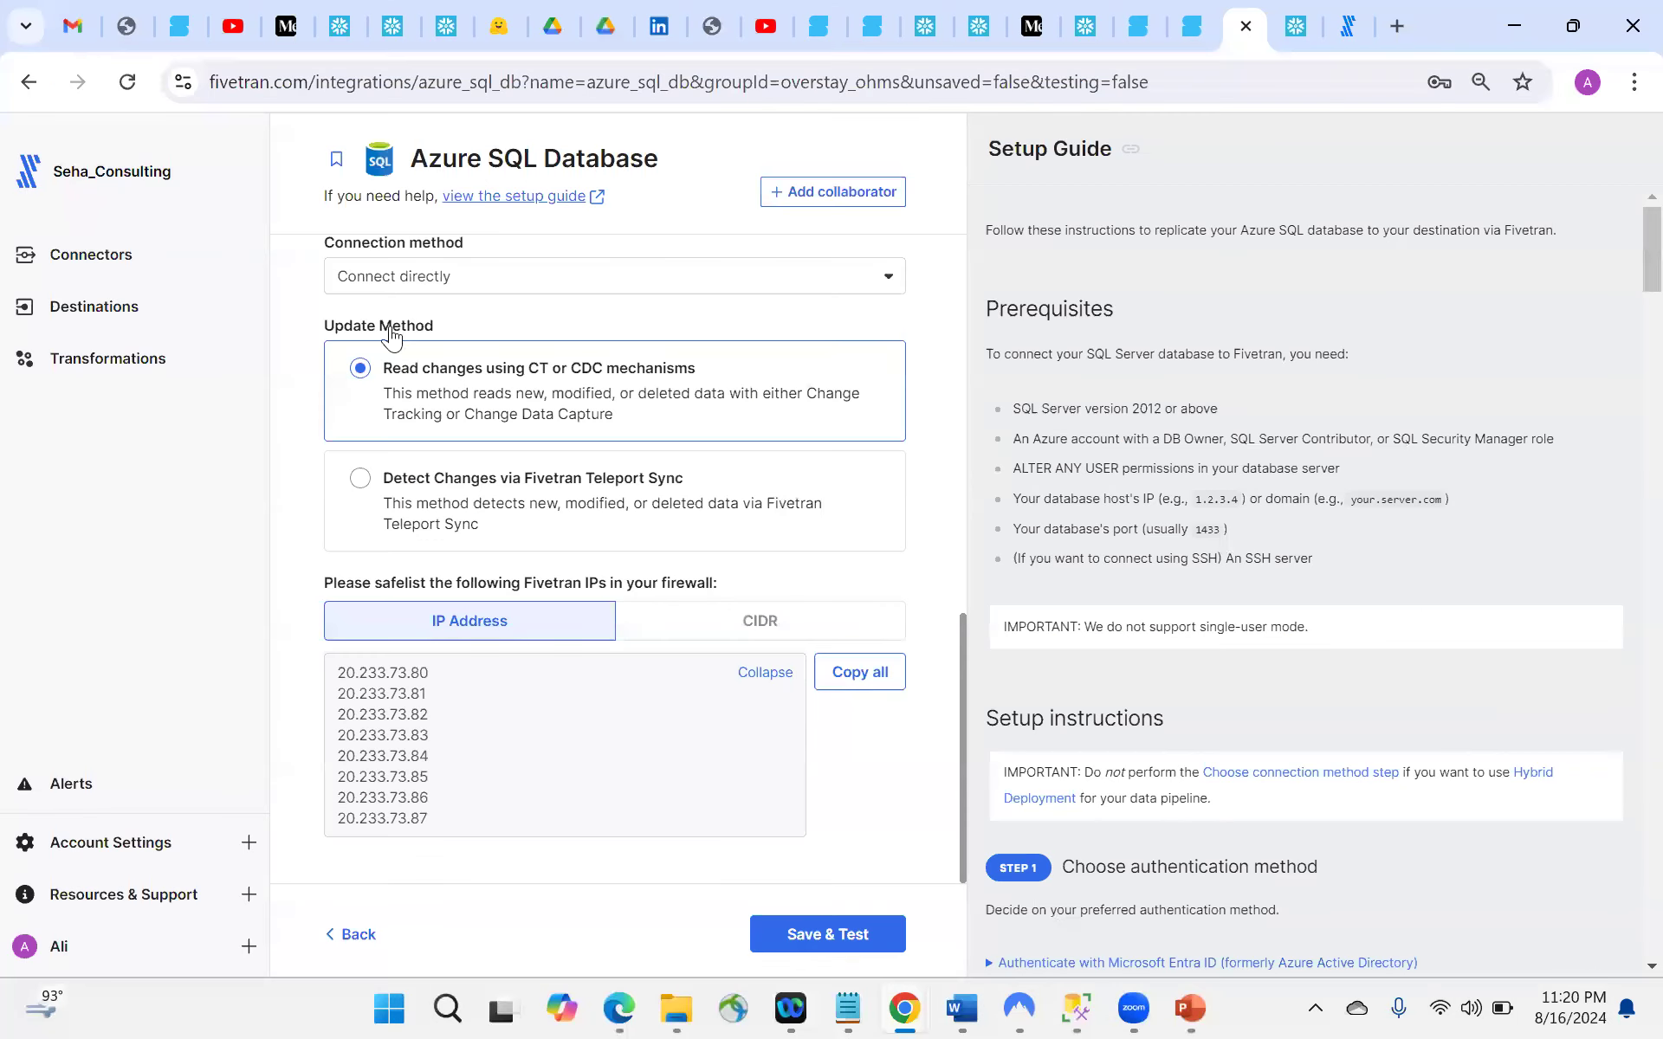
left_click(94, 307)
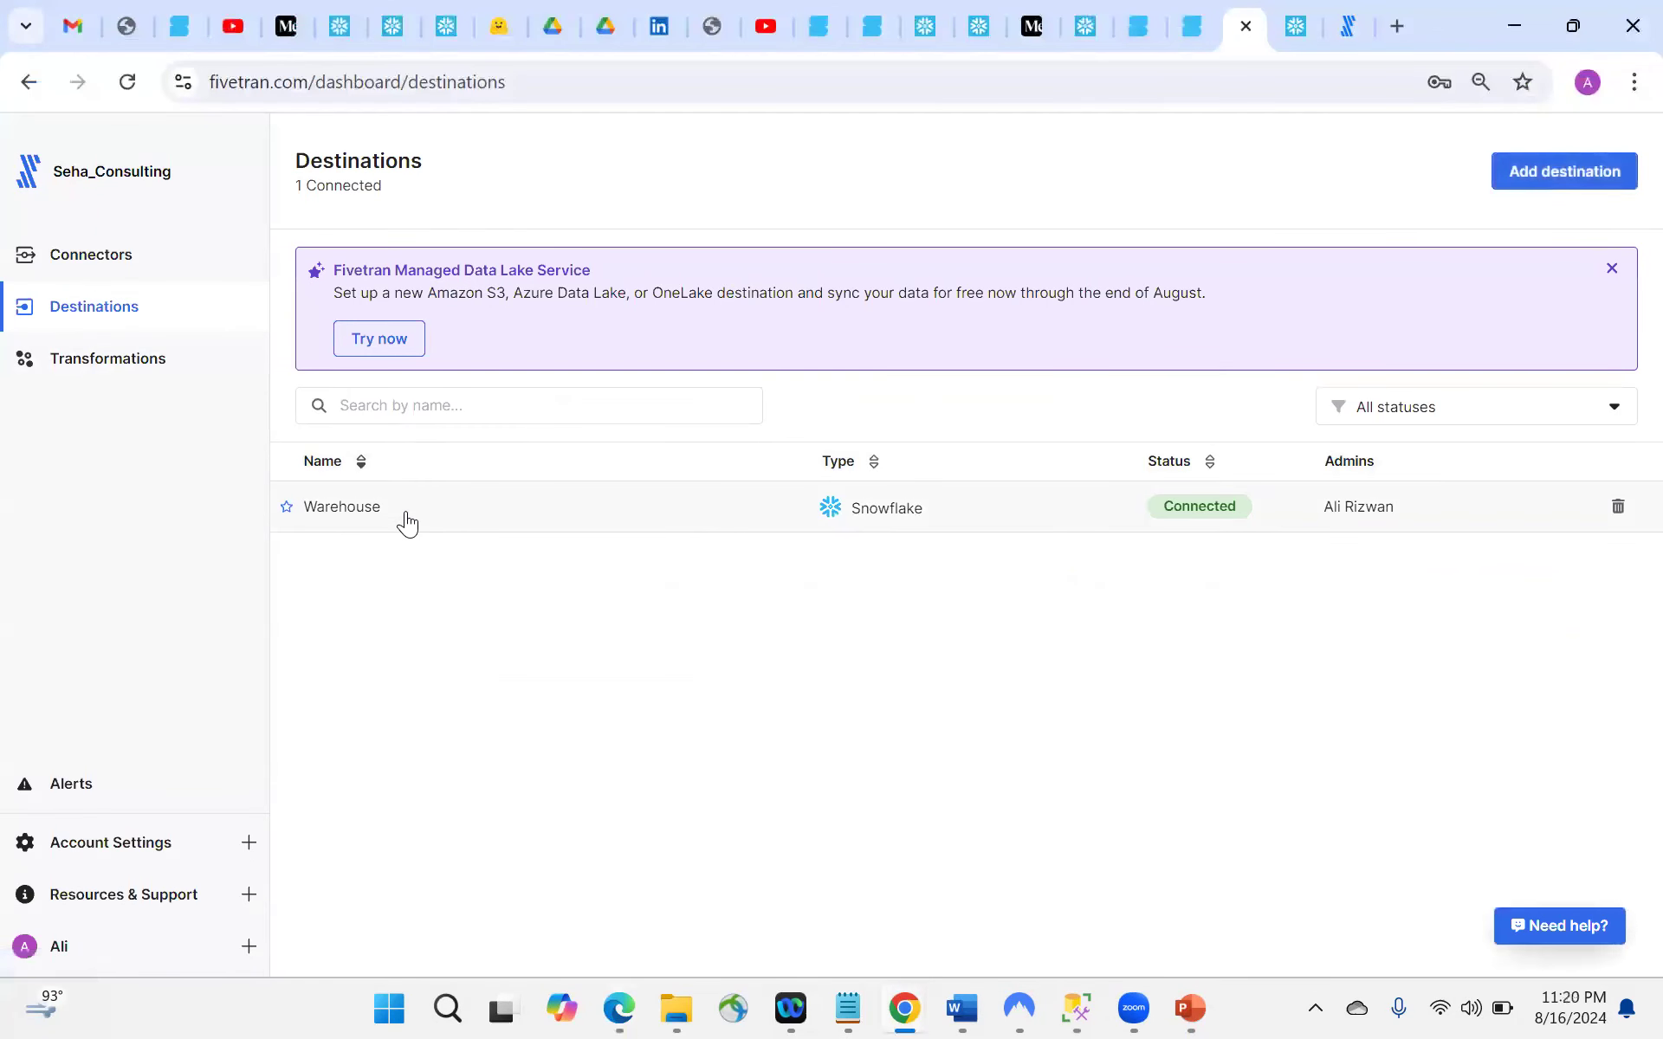
left_click(409, 521)
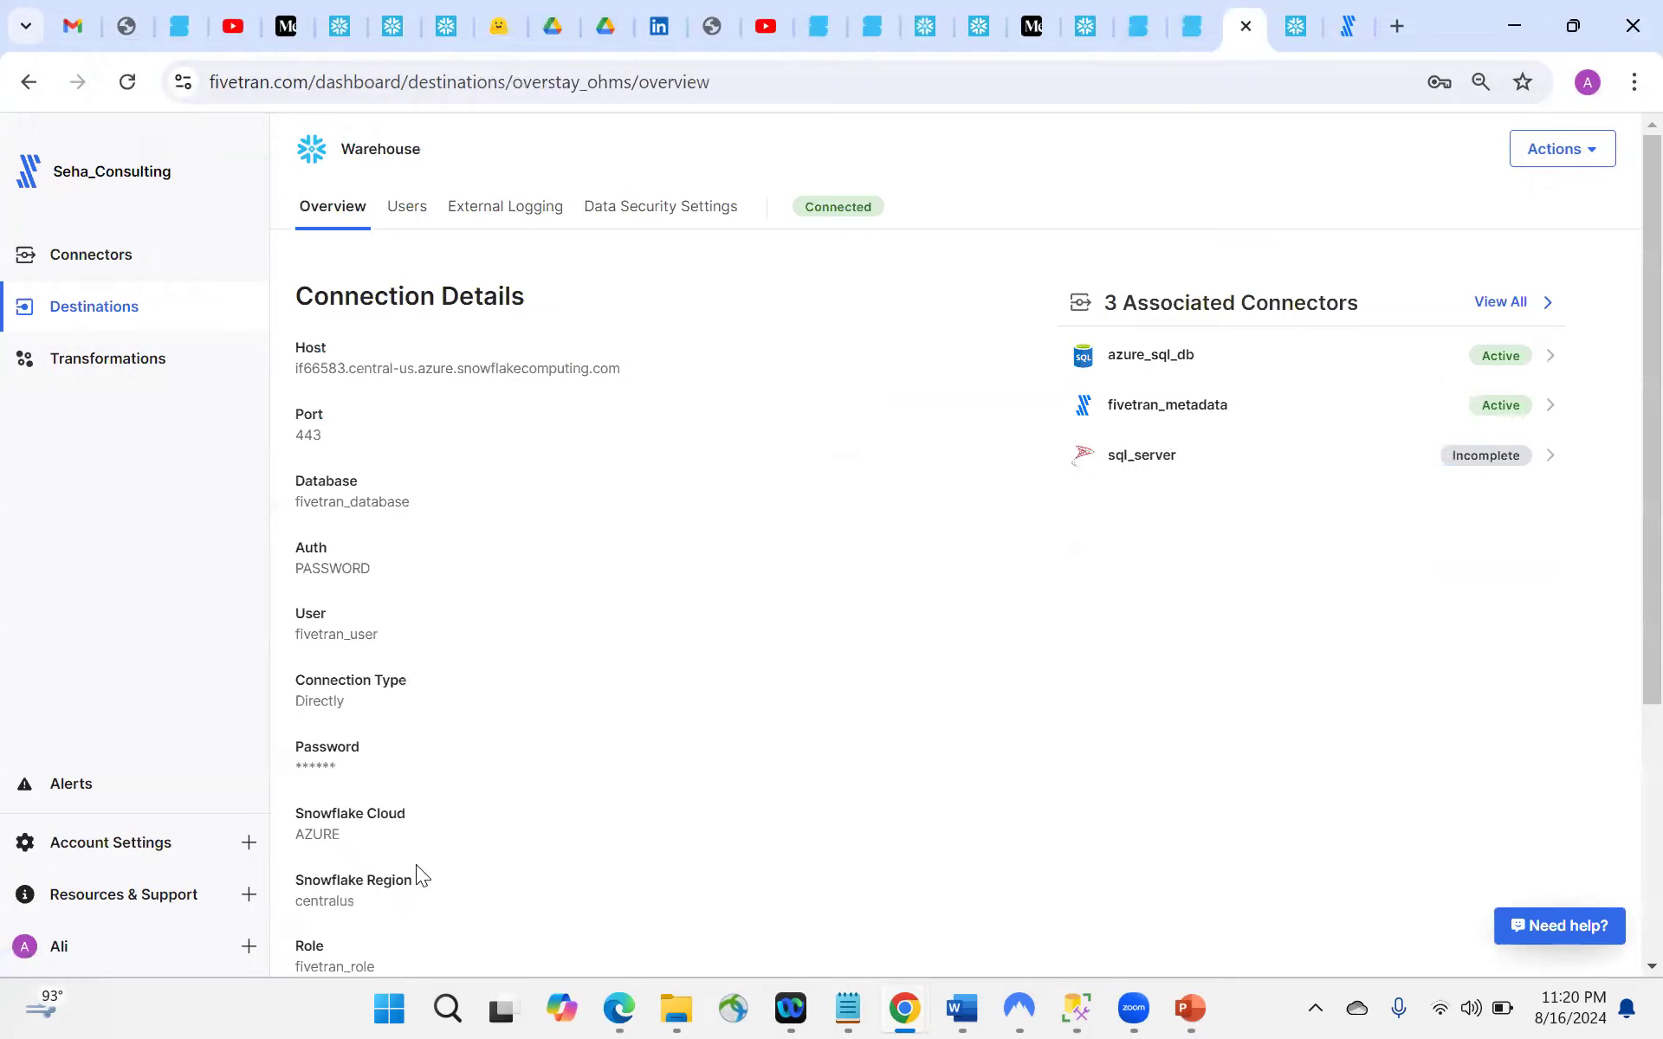
scroll(416, 865, "down", 1)
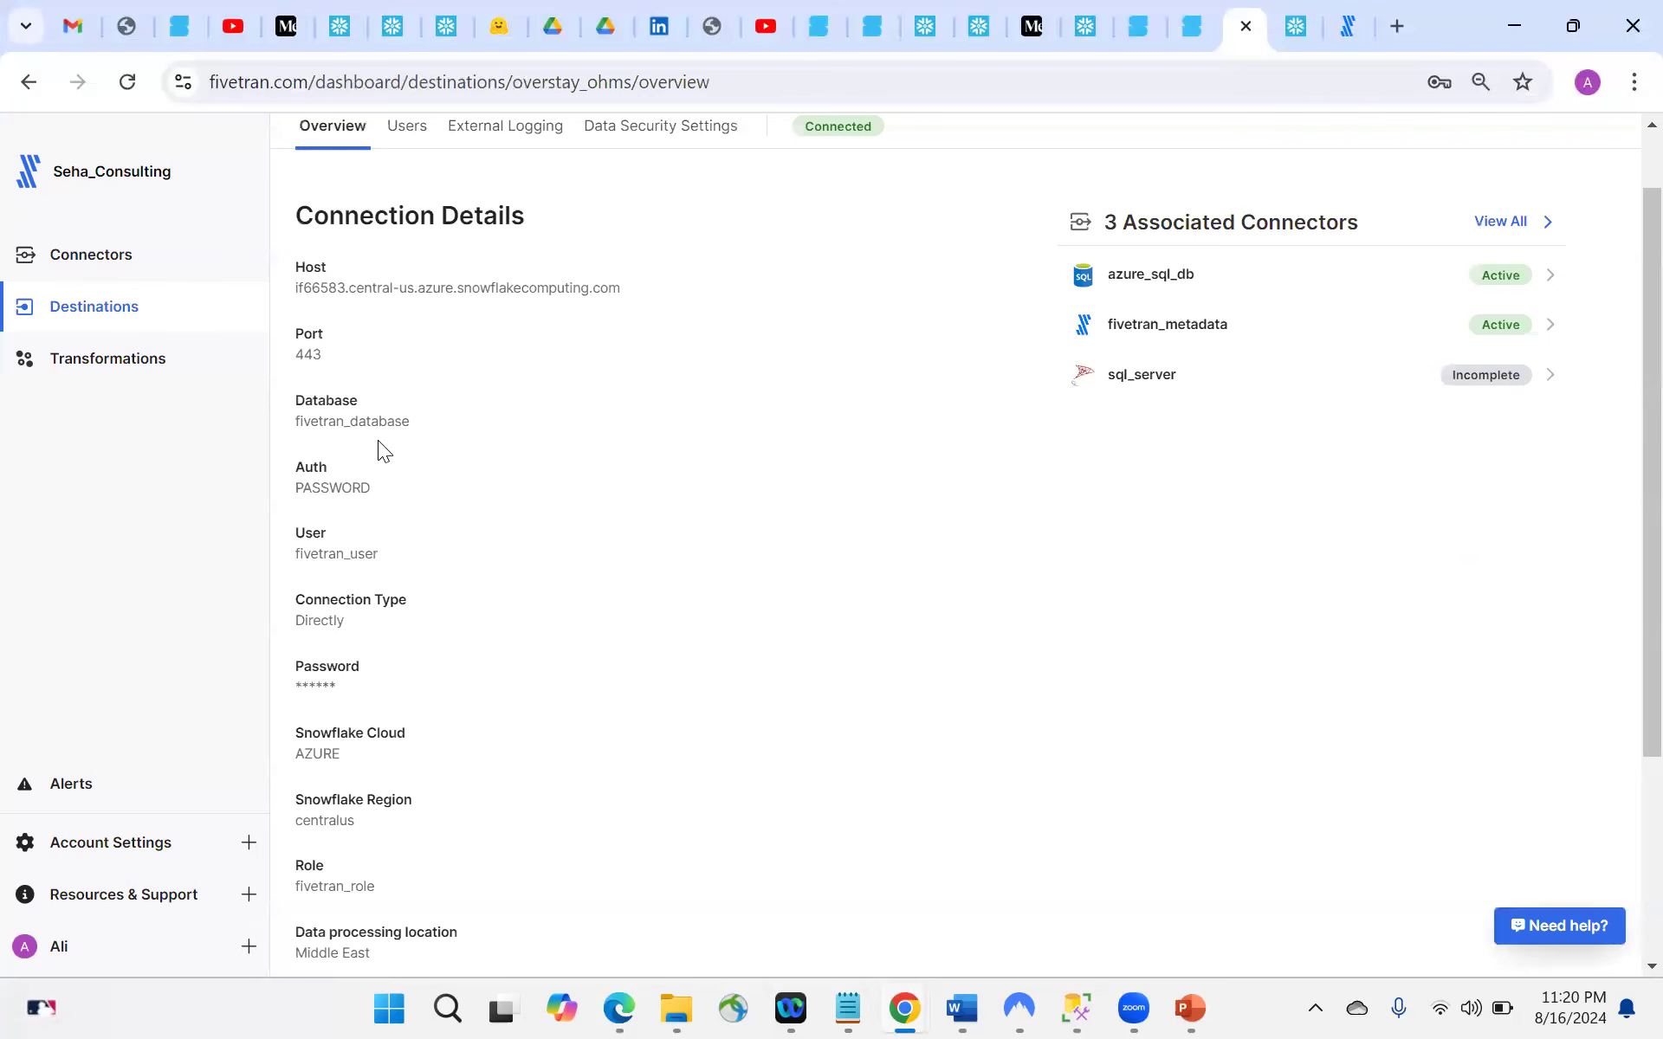
Step: Switch to the fivetrantest worksheet in Snowflake and review the setup script's role, user, password, warehouse and database variables
left_click(1074, 866)
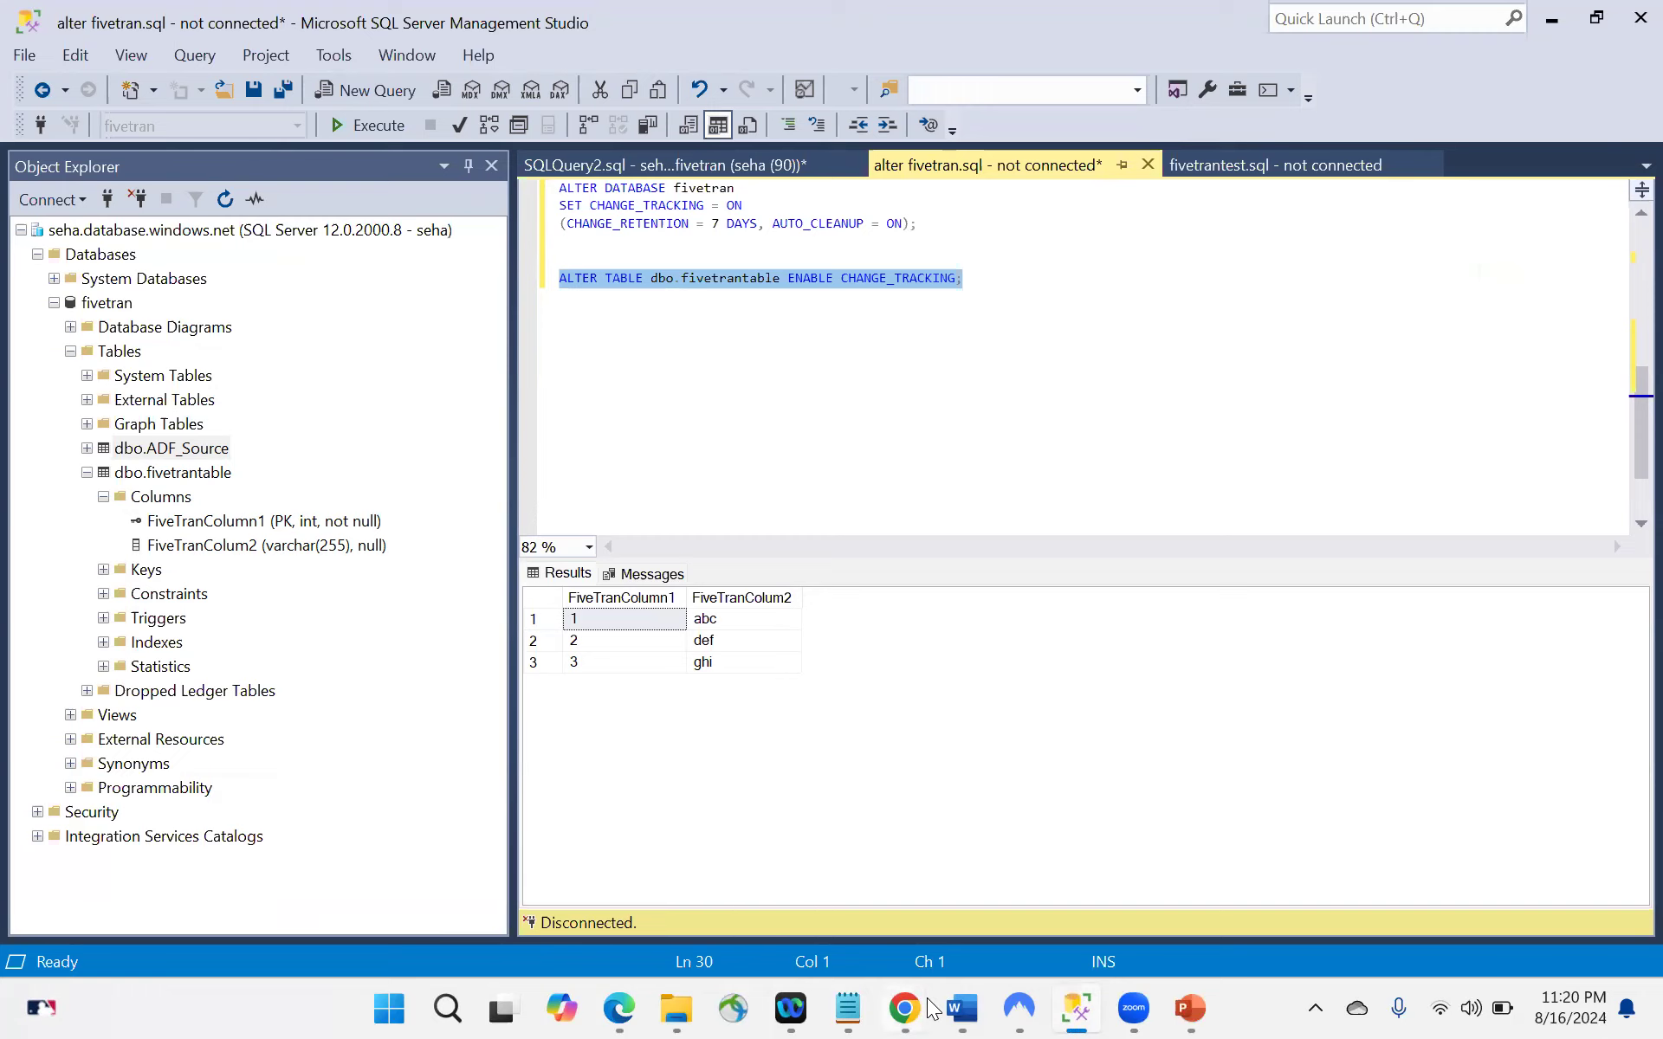
mouse_move(932, 1010)
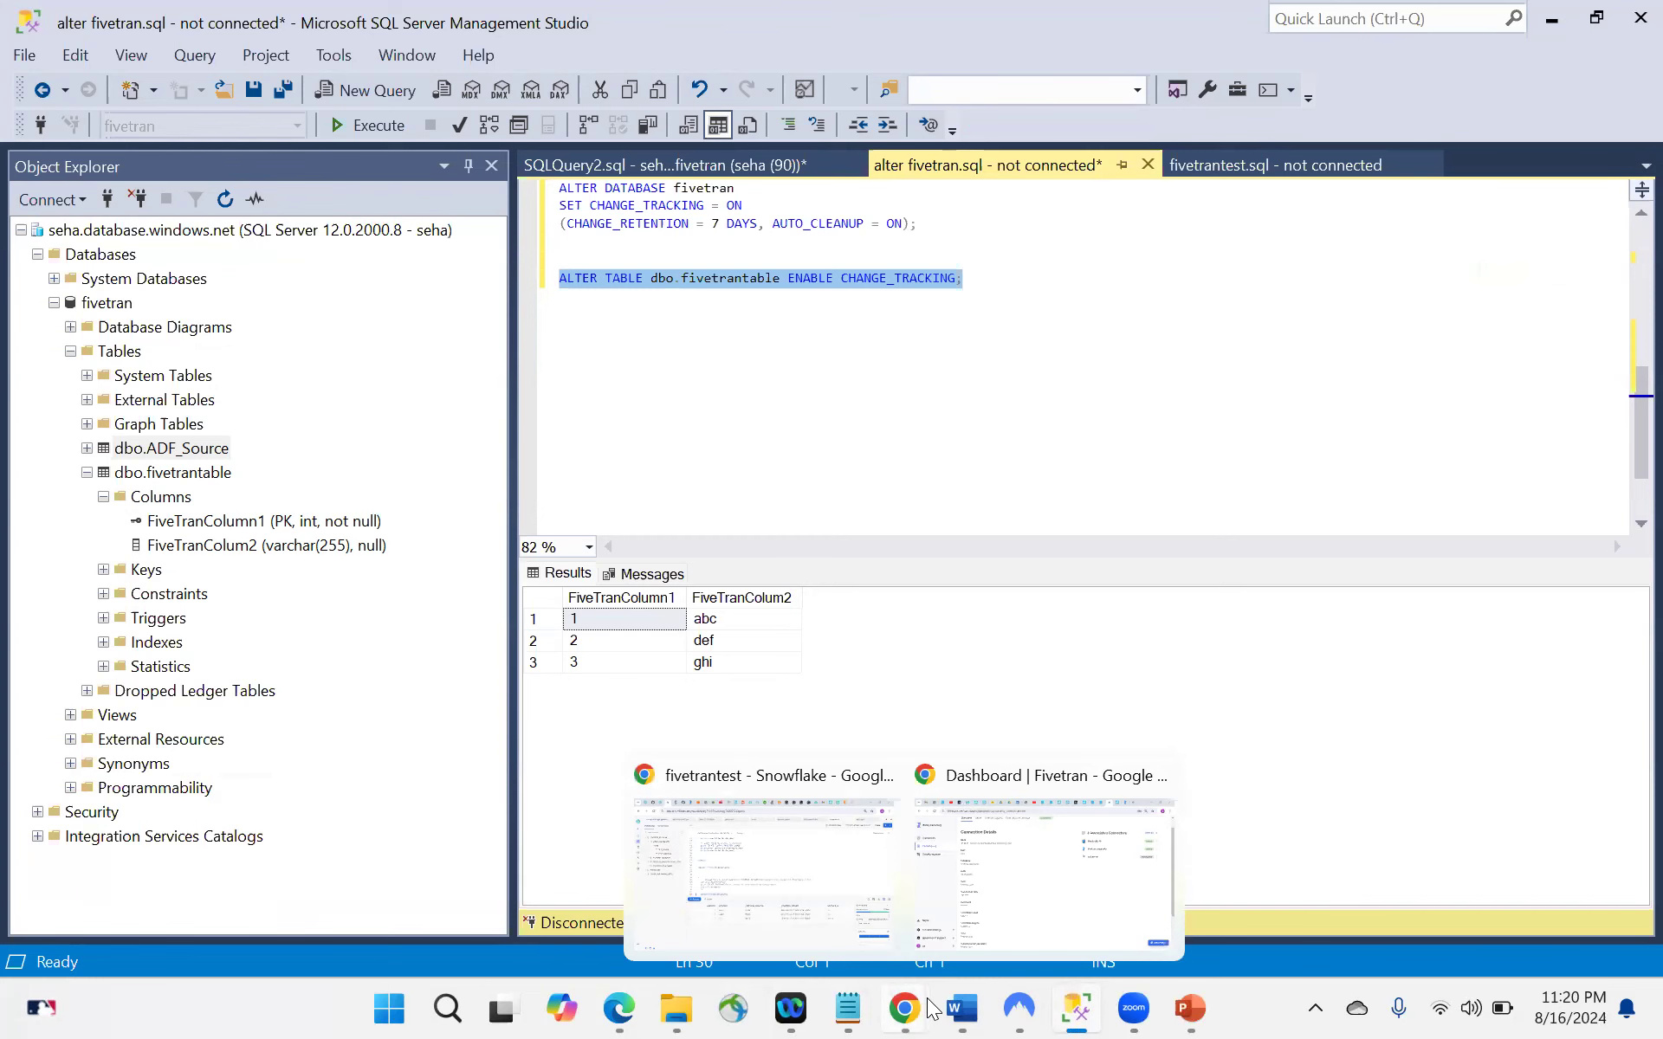
left_click(769, 873)
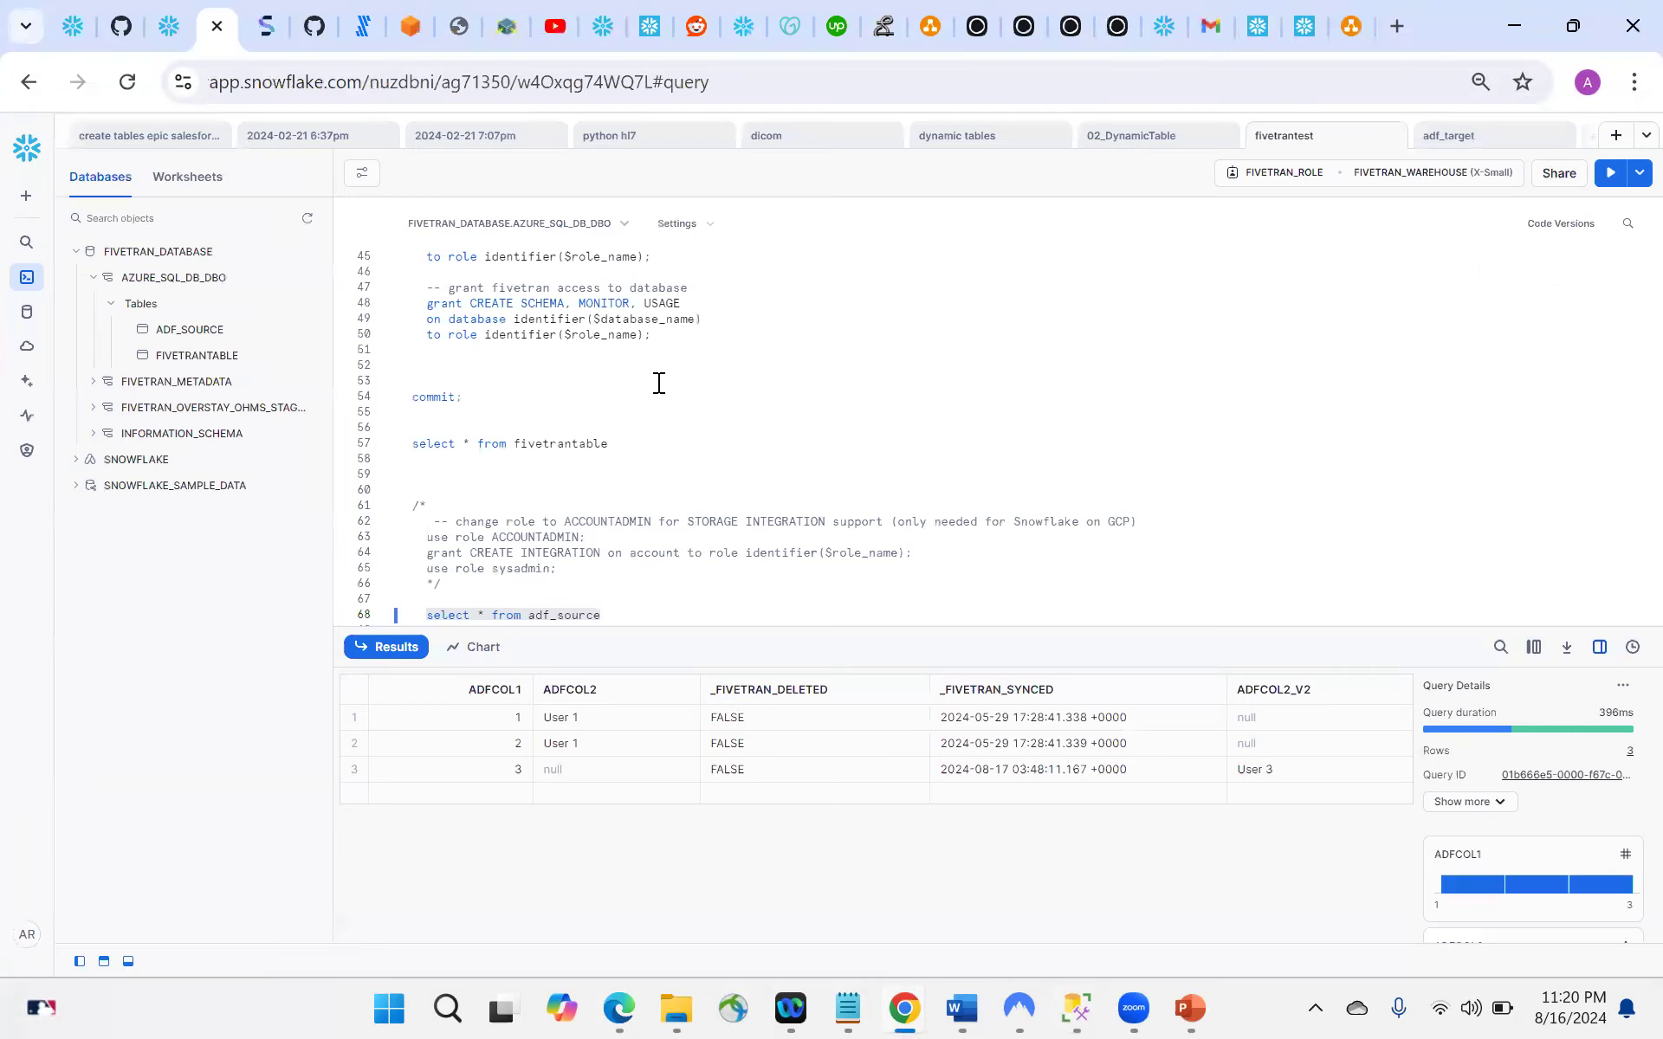
left_click(594, 397)
scroll(593, 396, "up", 8)
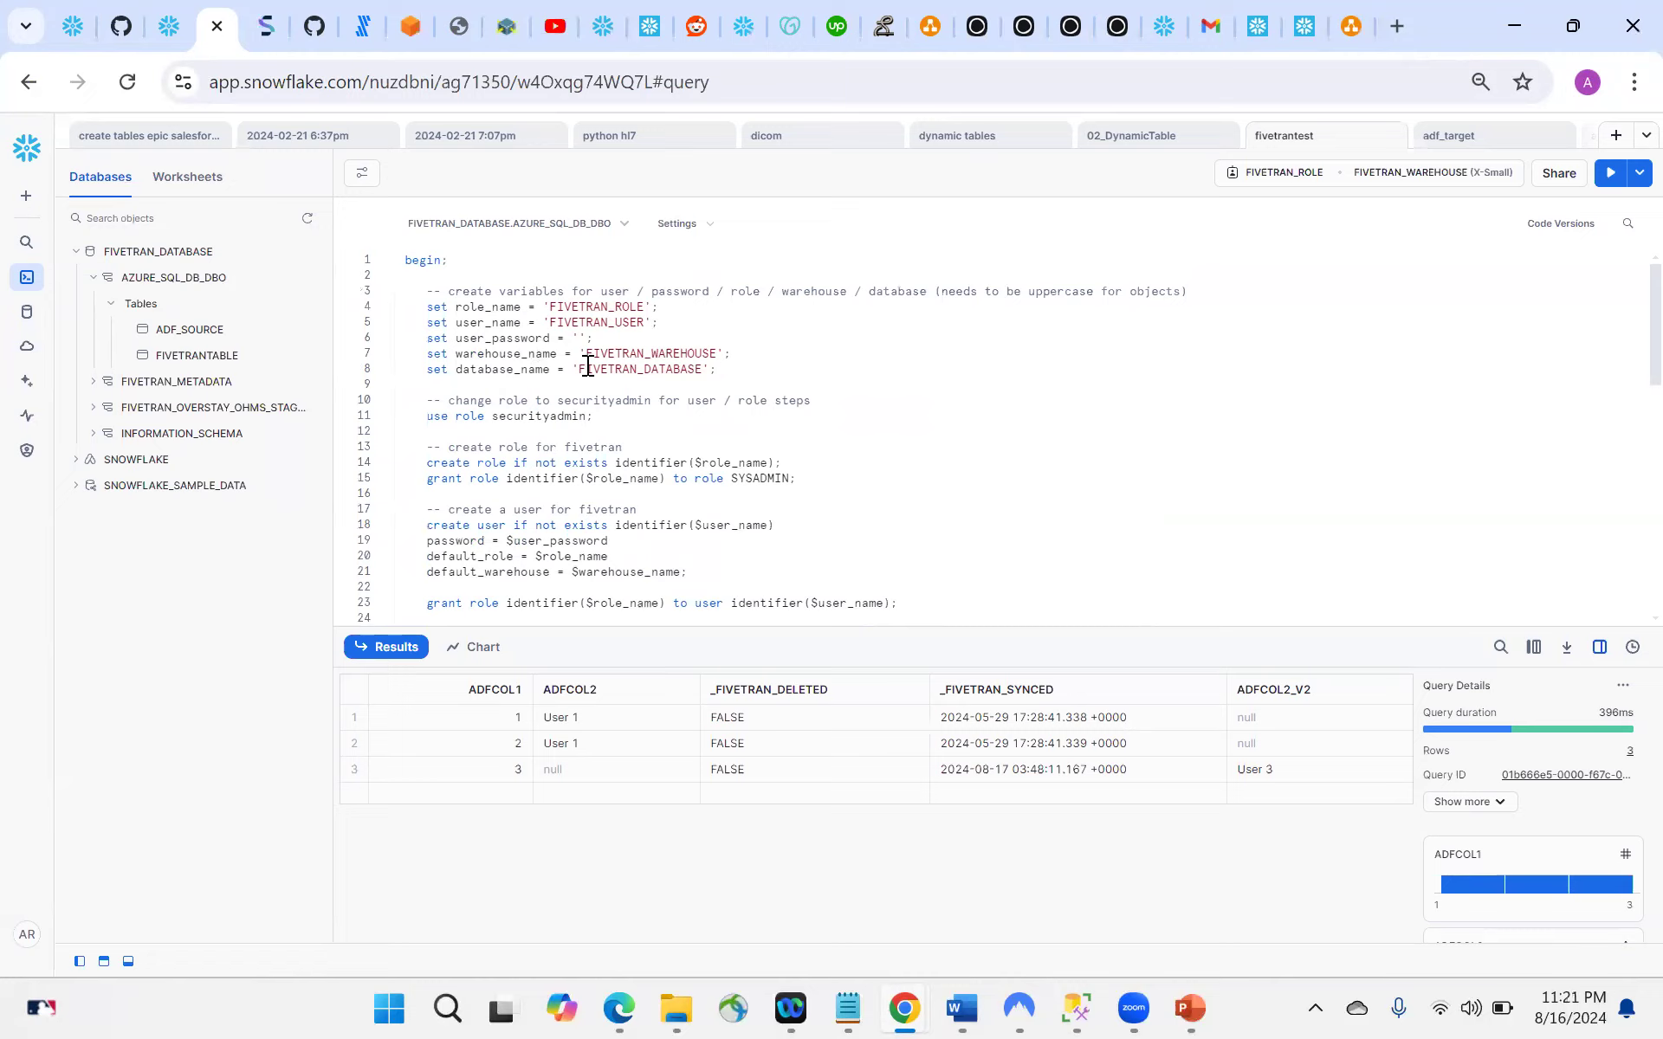
left_click_drag(747, 374, 378, 313)
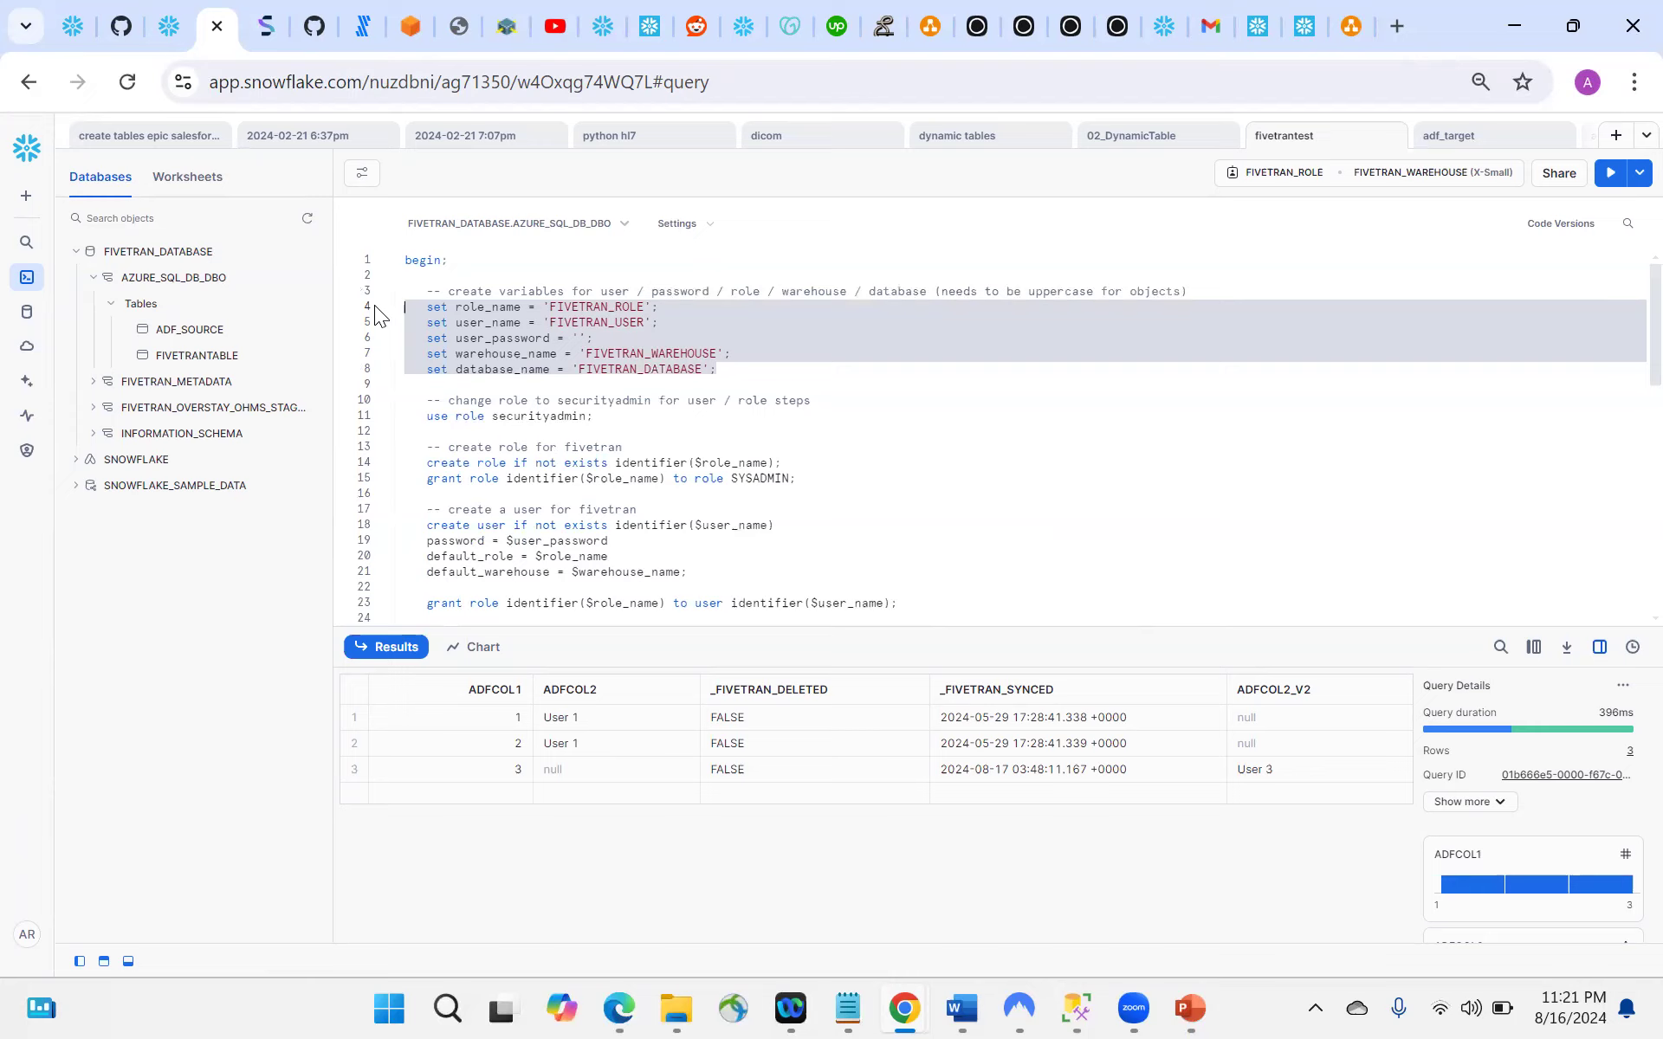
Step: Examine the script's switch to the securityadmin role and the statements that create the Fivetran role and grant it to SYSADMIN
scroll(592, 454, "down", 1)
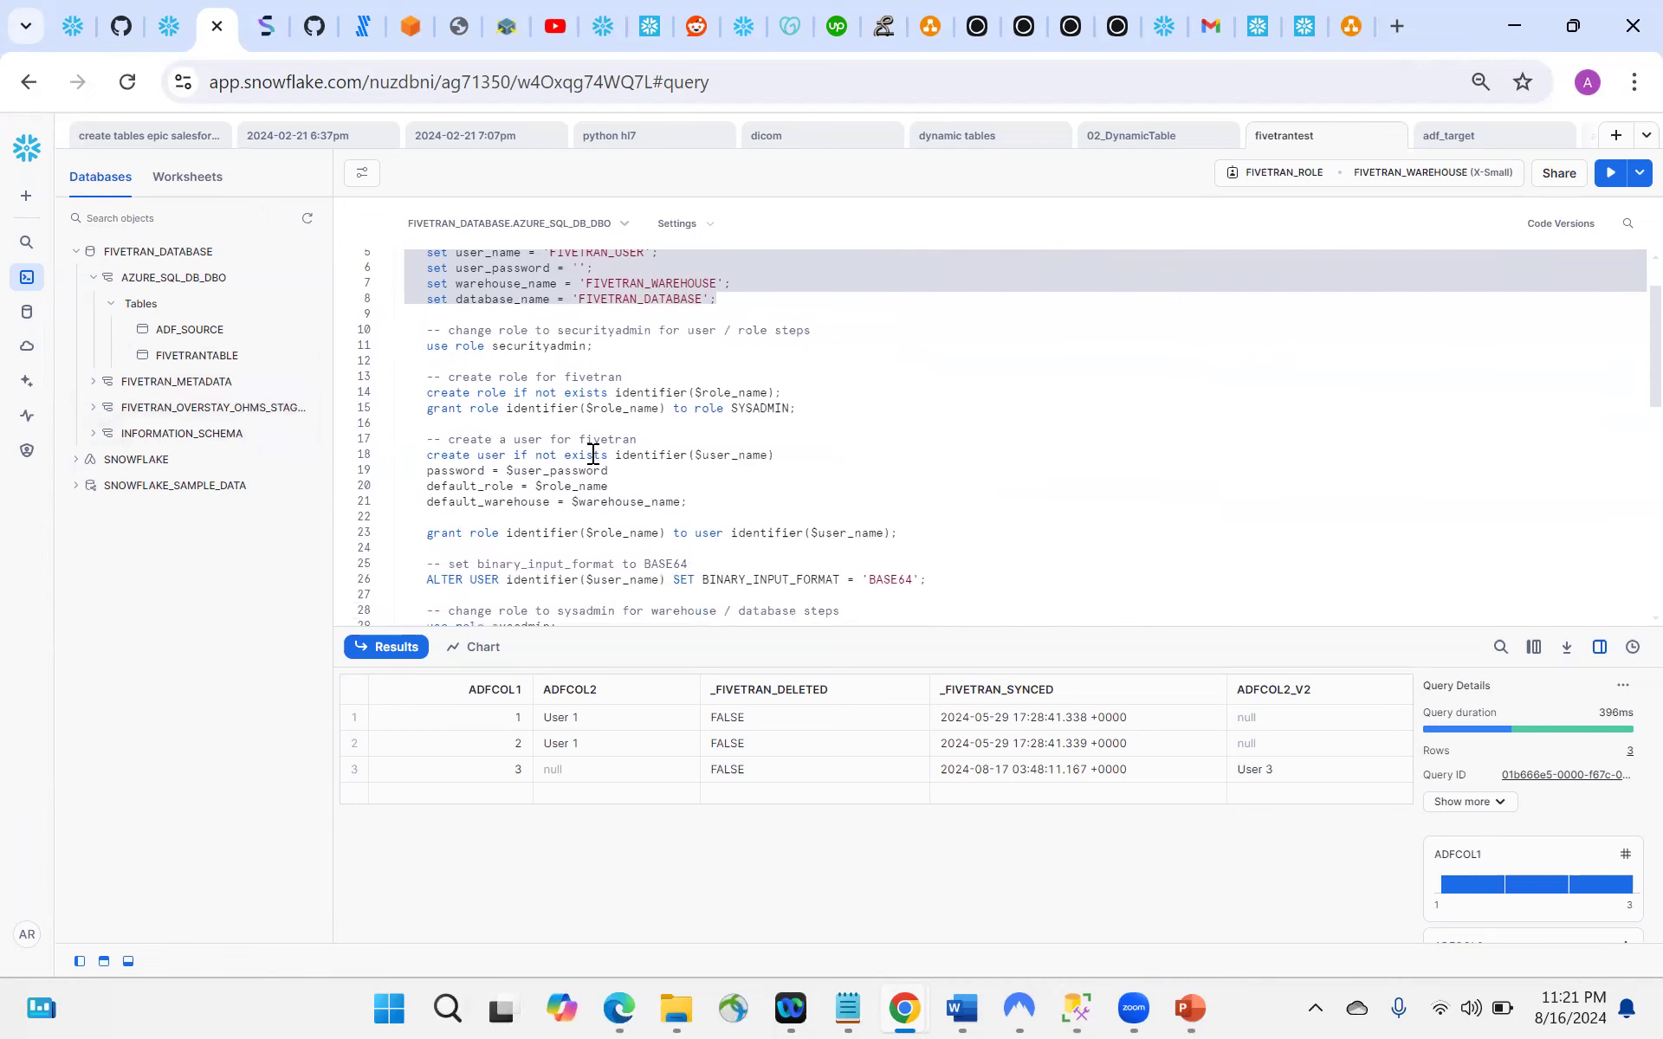
left_click_drag(625, 349, 419, 348)
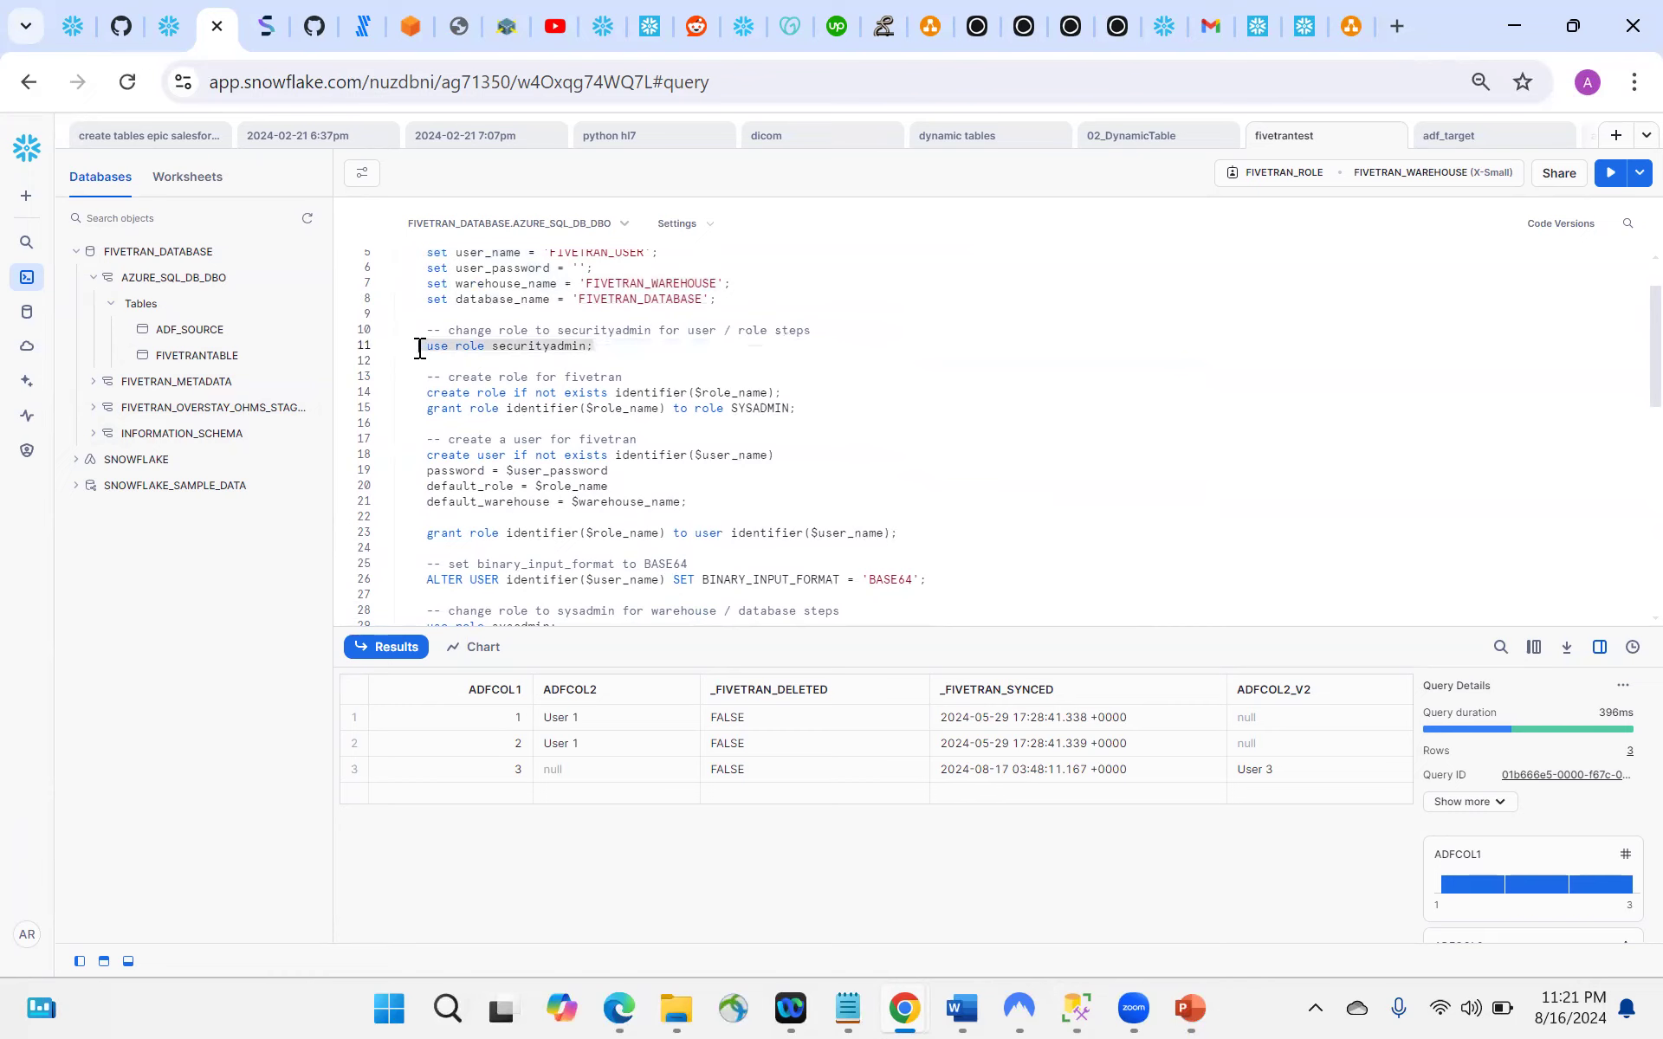
scroll(419, 348, "down", 1)
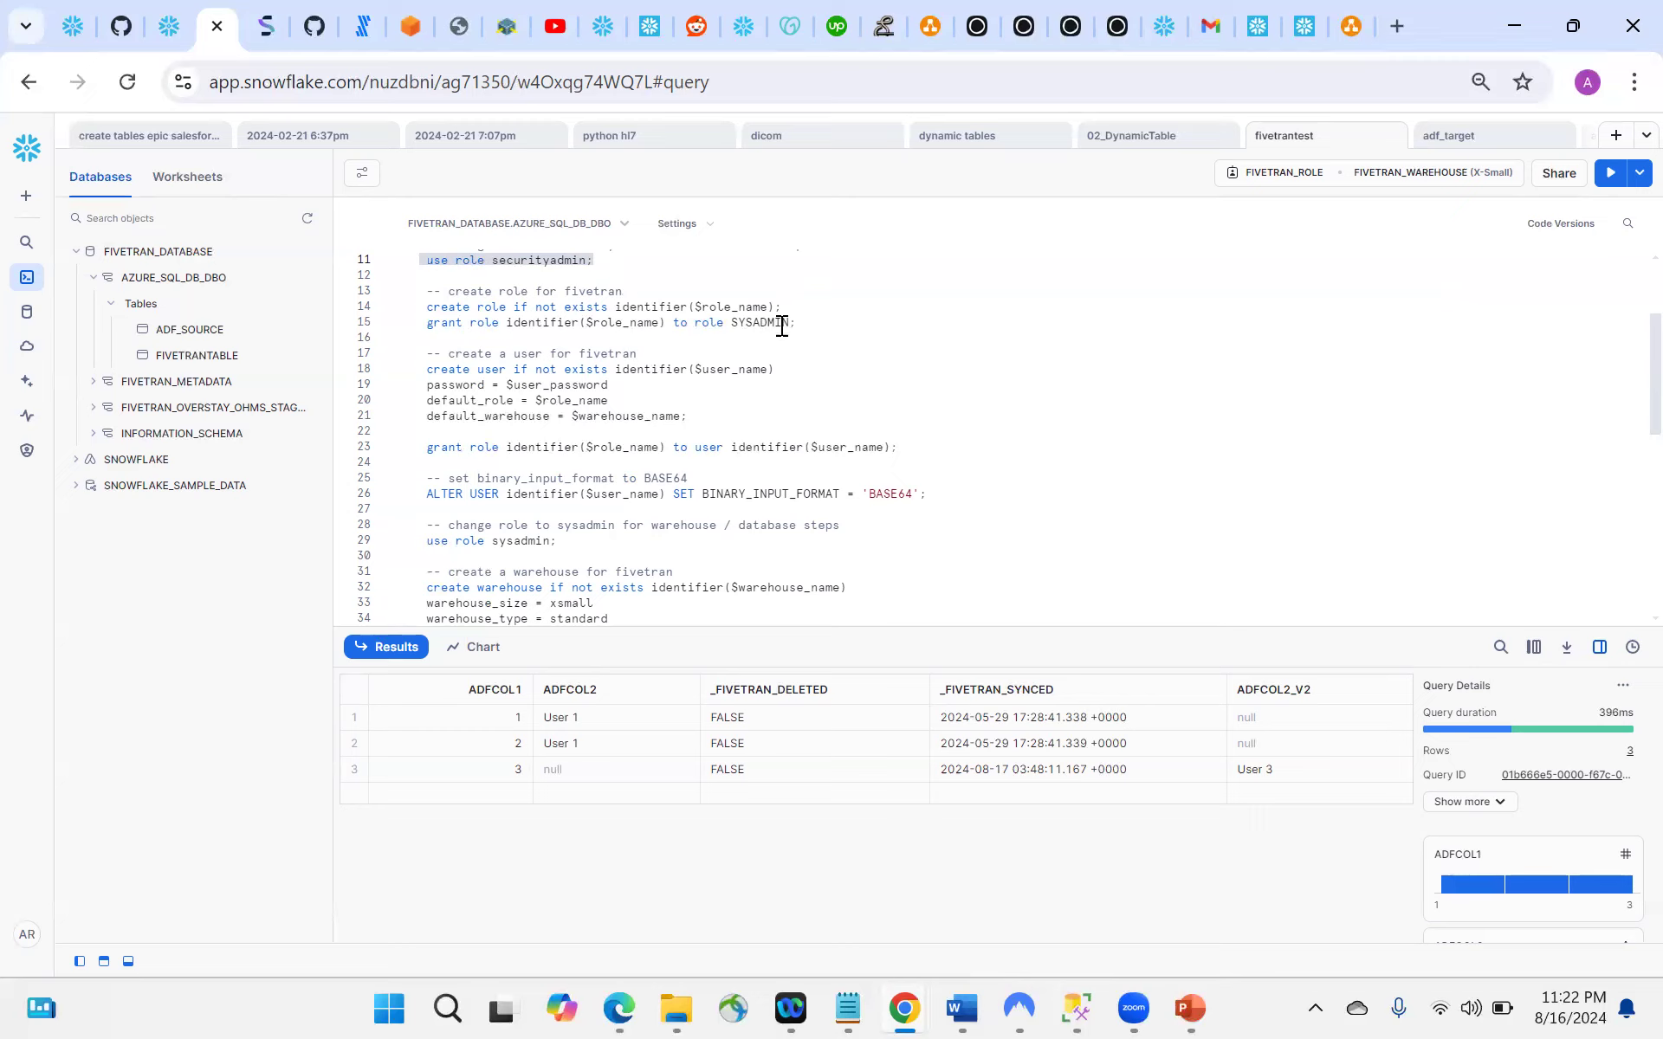
scroll(790, 320, "up", 2)
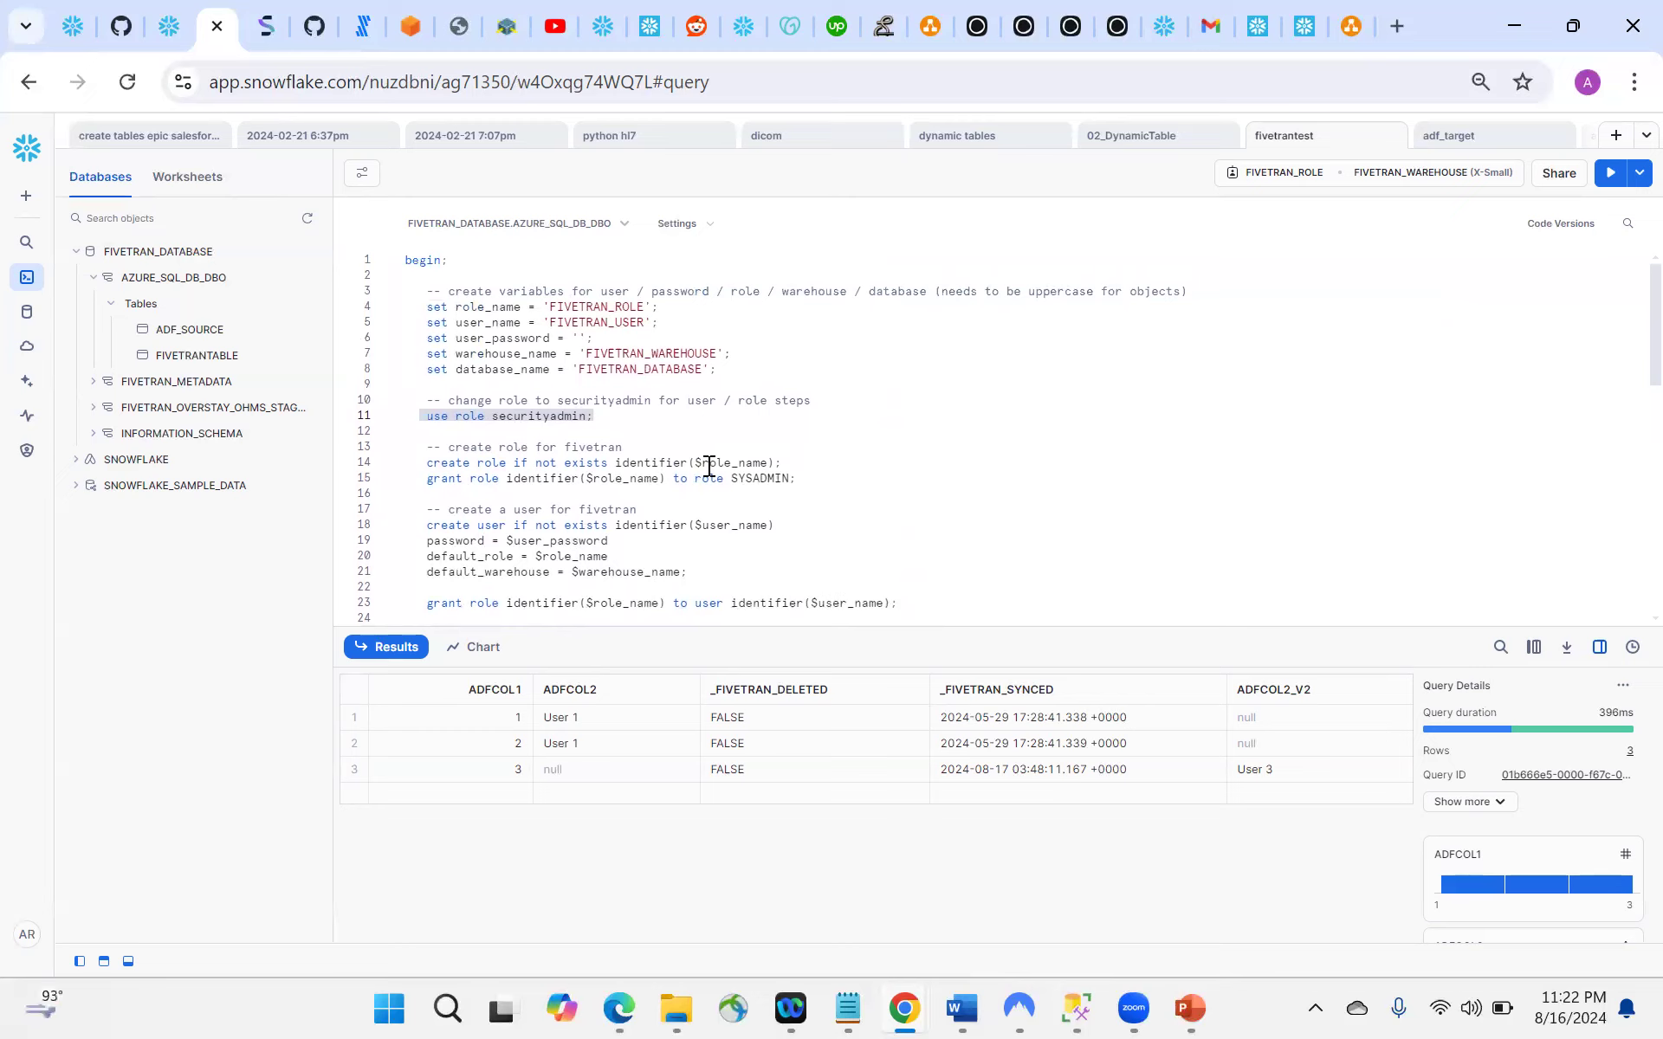
scroll(710, 466, "down", 2)
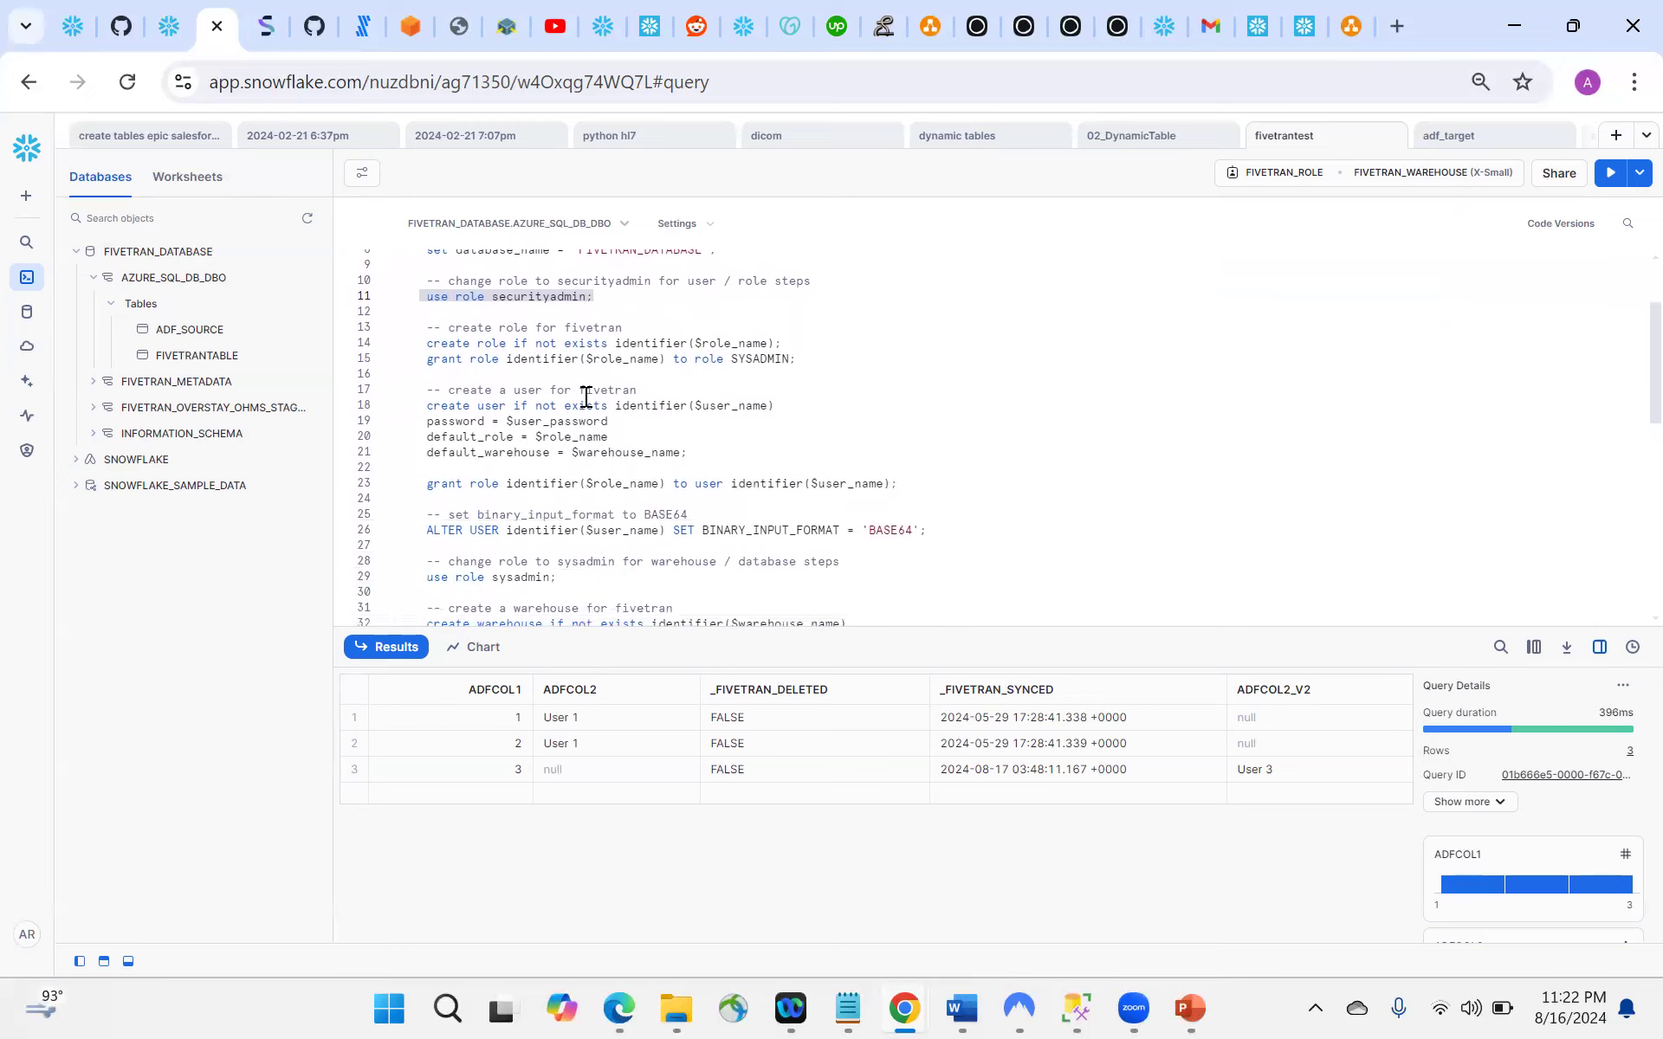
scroll(586, 397, "up", 1)
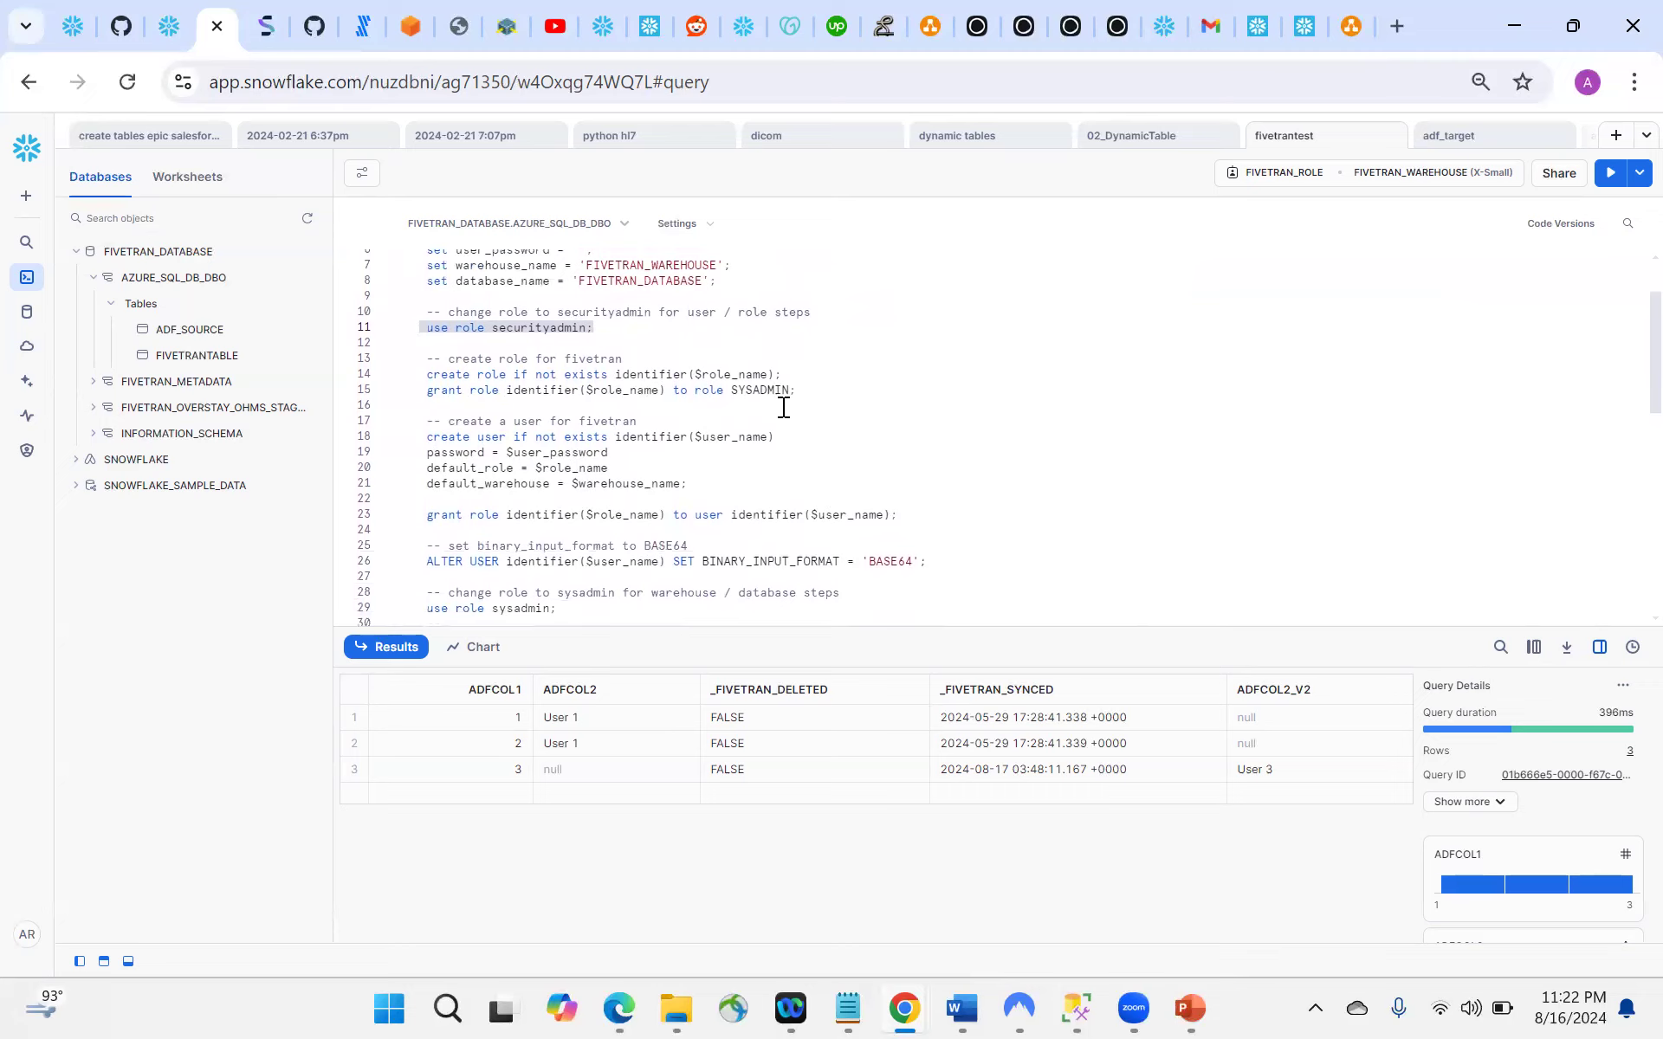
scroll(783, 407, "down", 2)
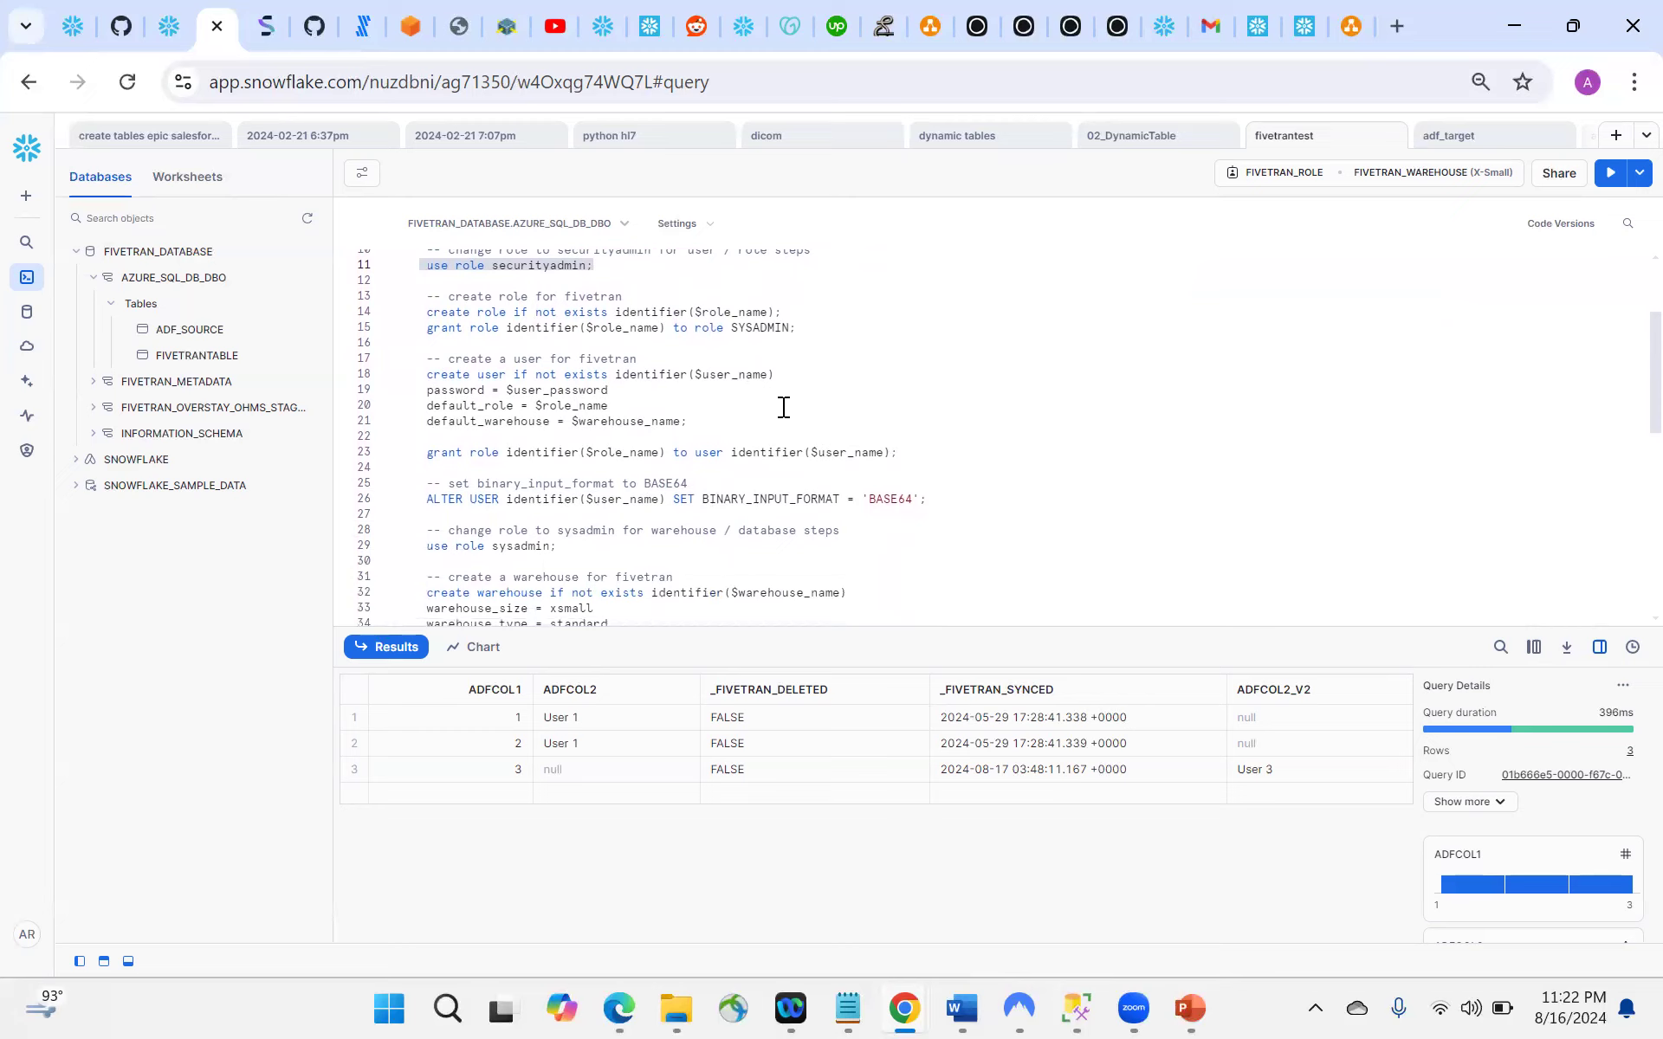
Step: Examine the statements that create the Fivetran user and check them against the variables declared at the script's start
left_click_drag(761, 433, 379, 376)
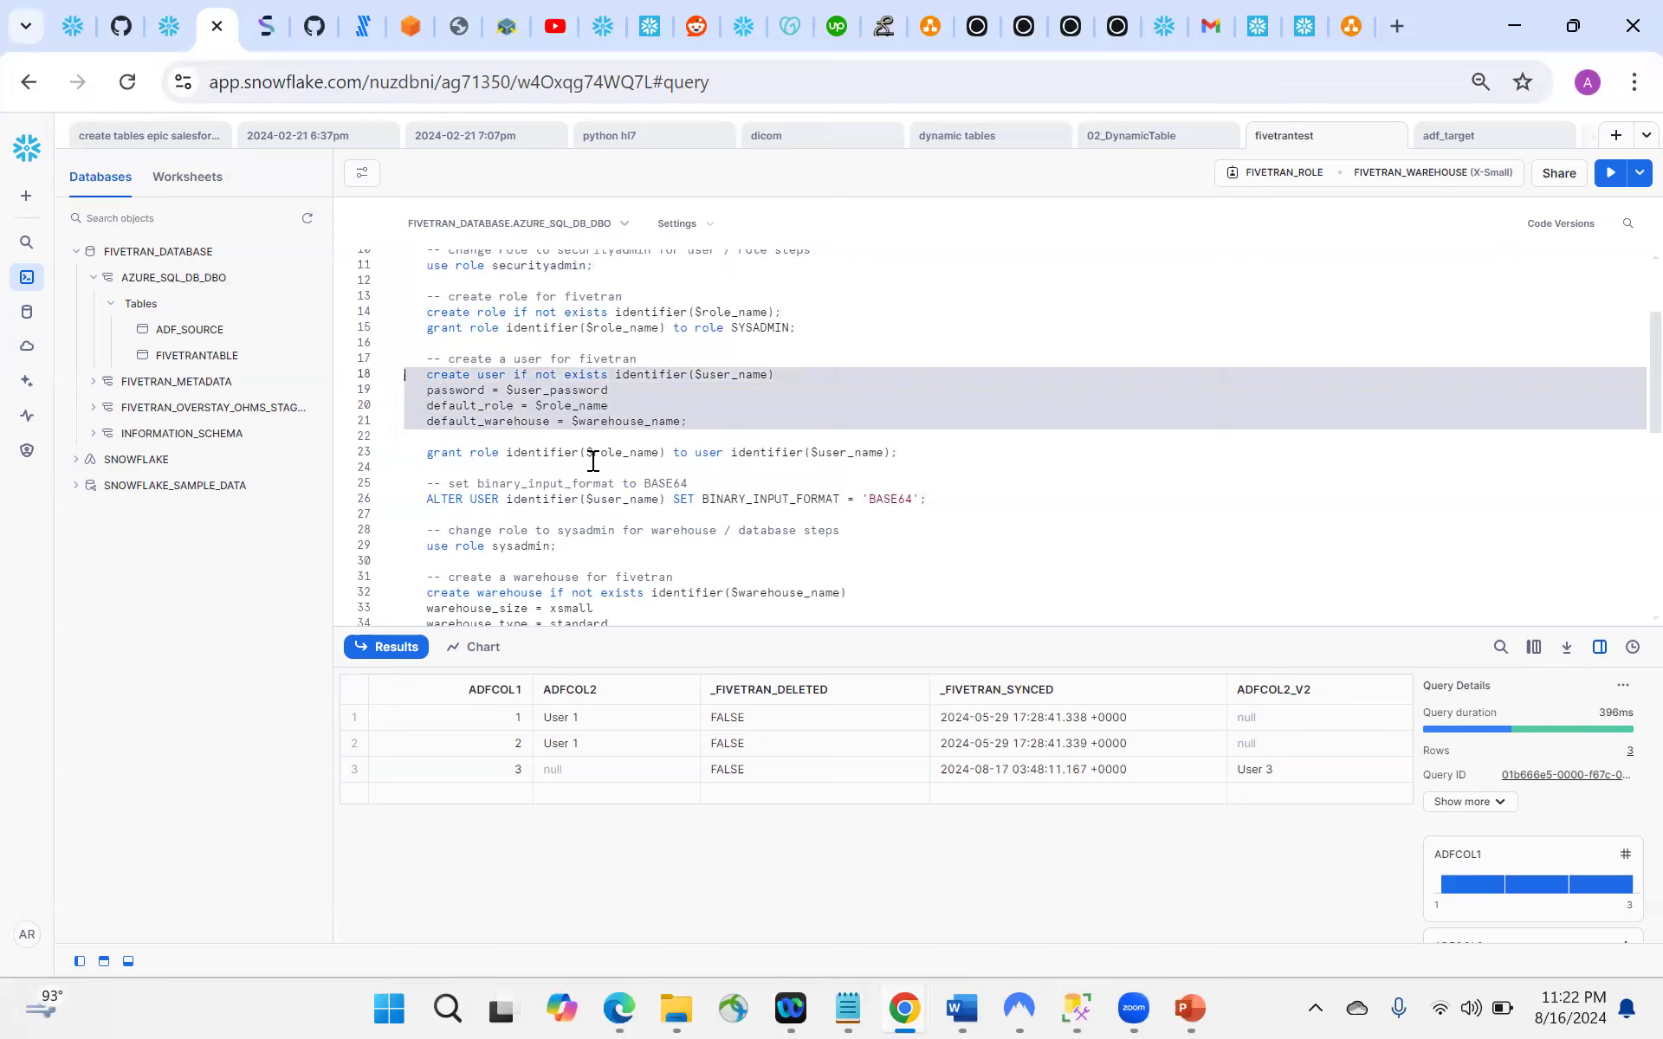
scroll(593, 462, "up", 2)
left_click_drag(661, 322, 395, 334)
scroll(637, 470, "down", 3)
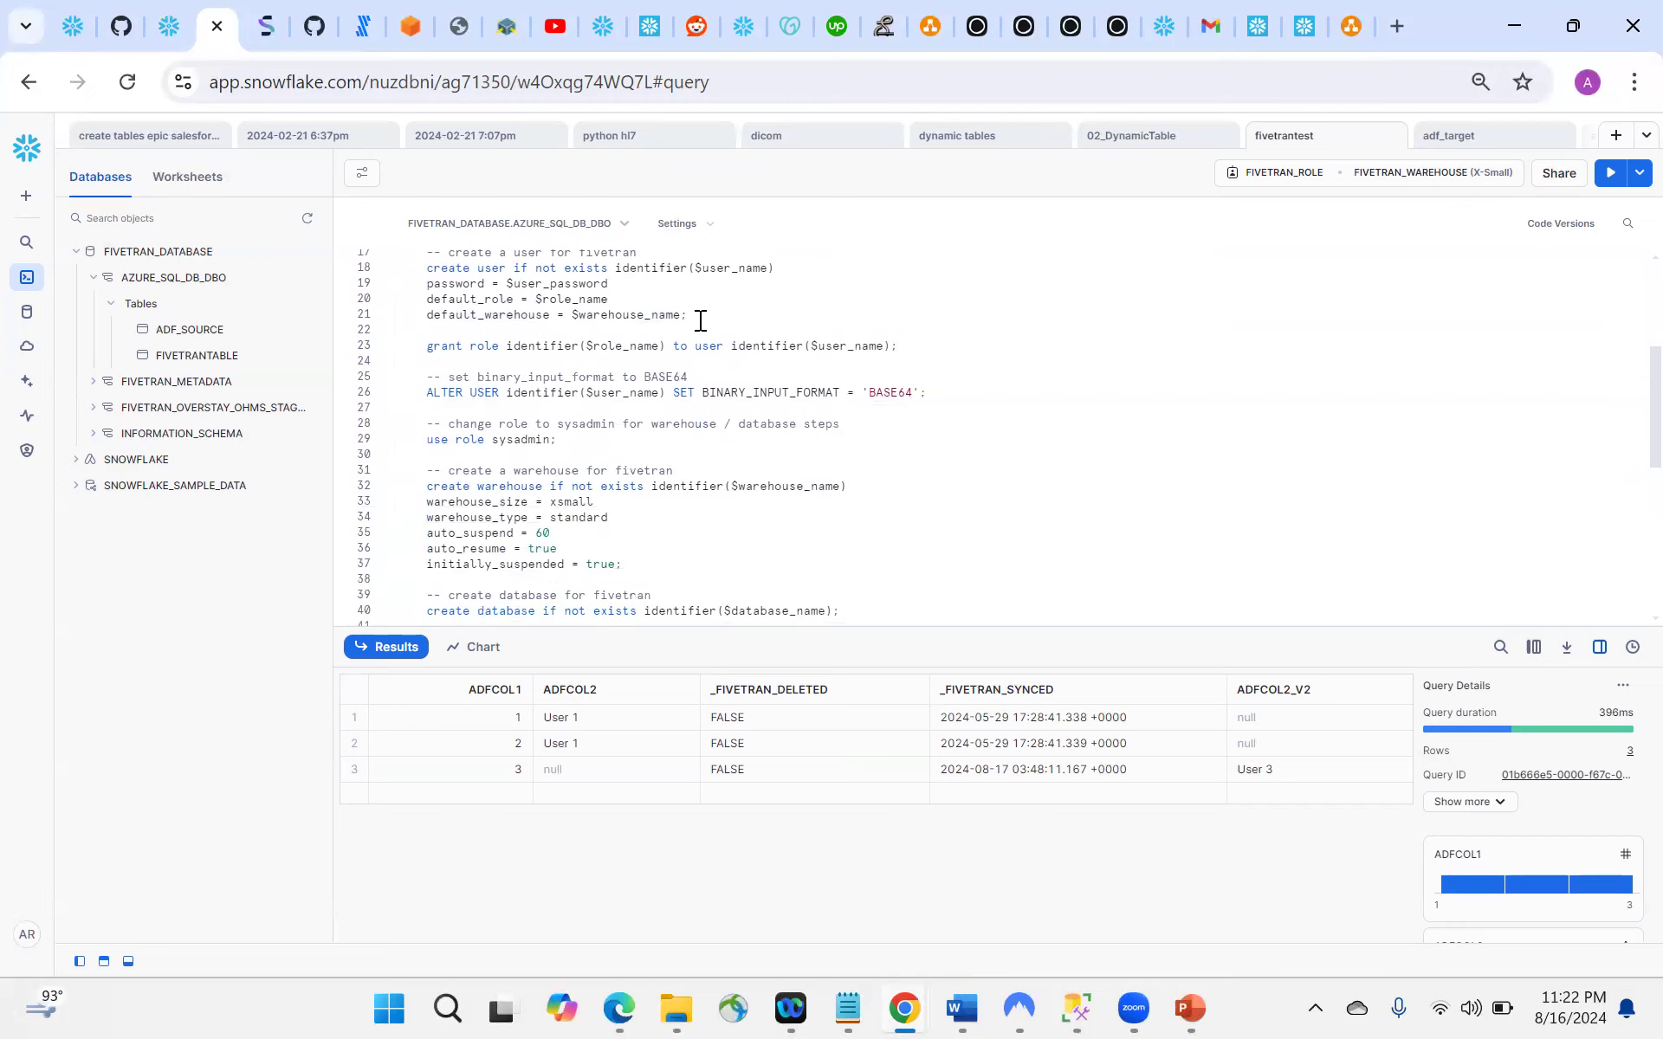
scroll(700, 320, "up", 1)
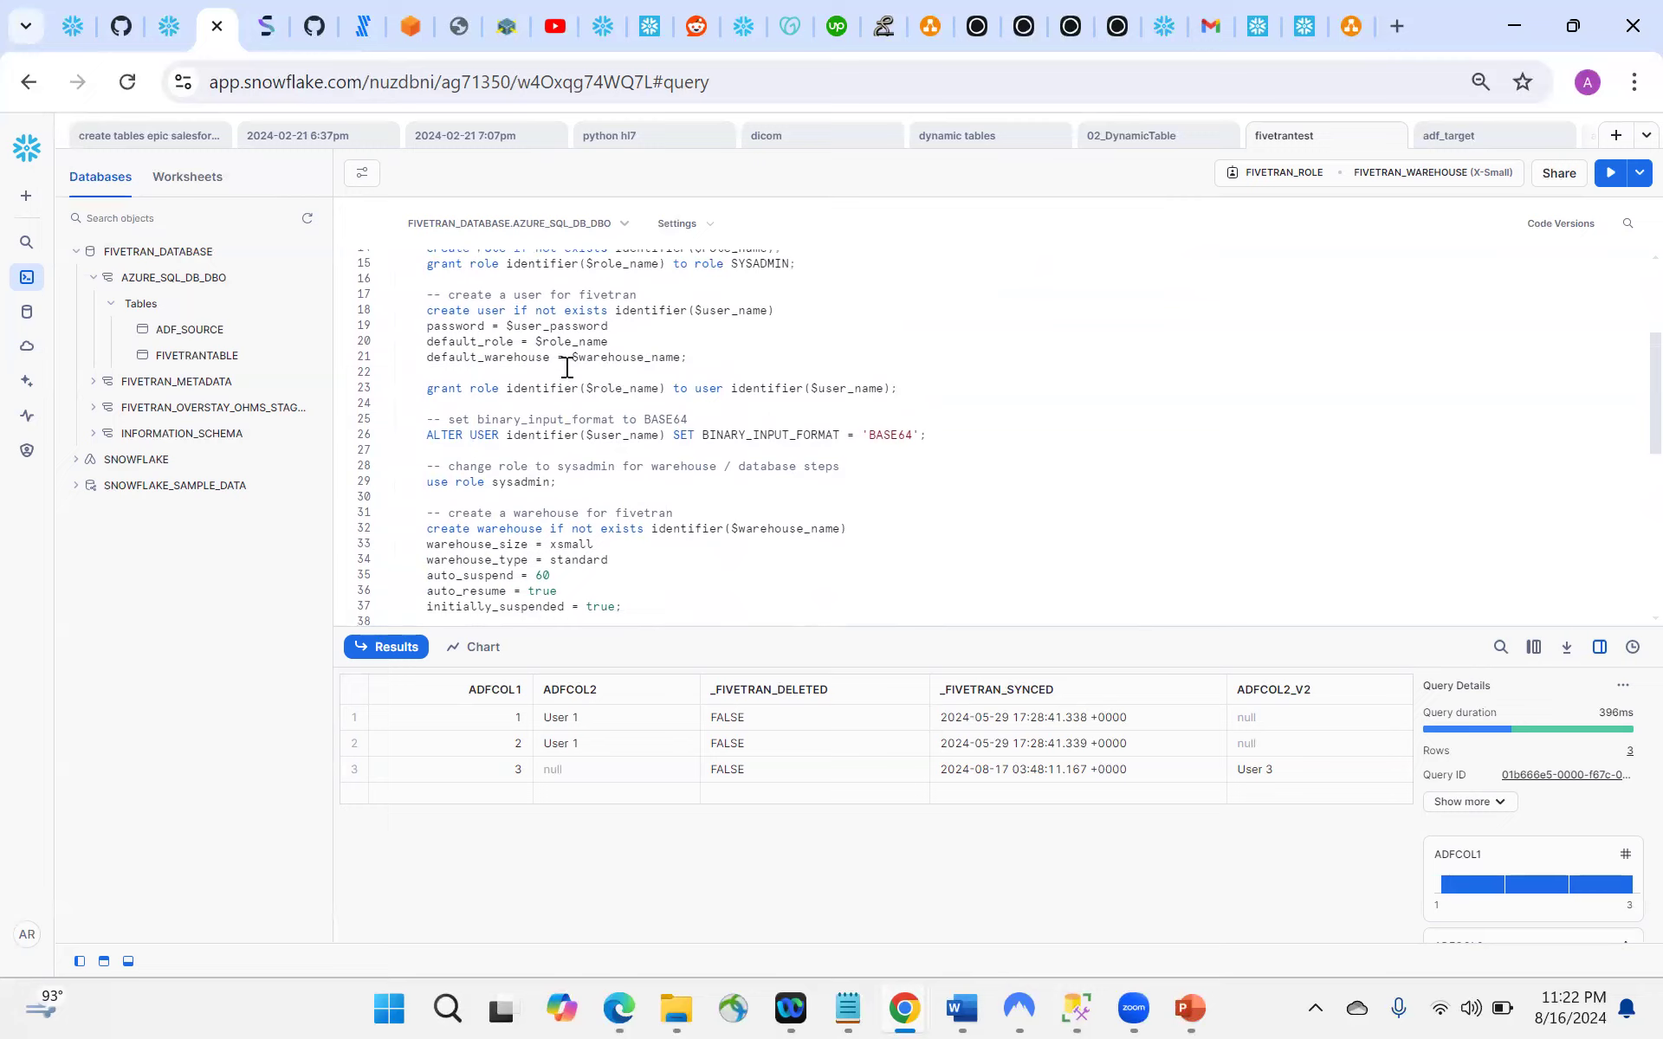
scroll(566, 368, "up", 1)
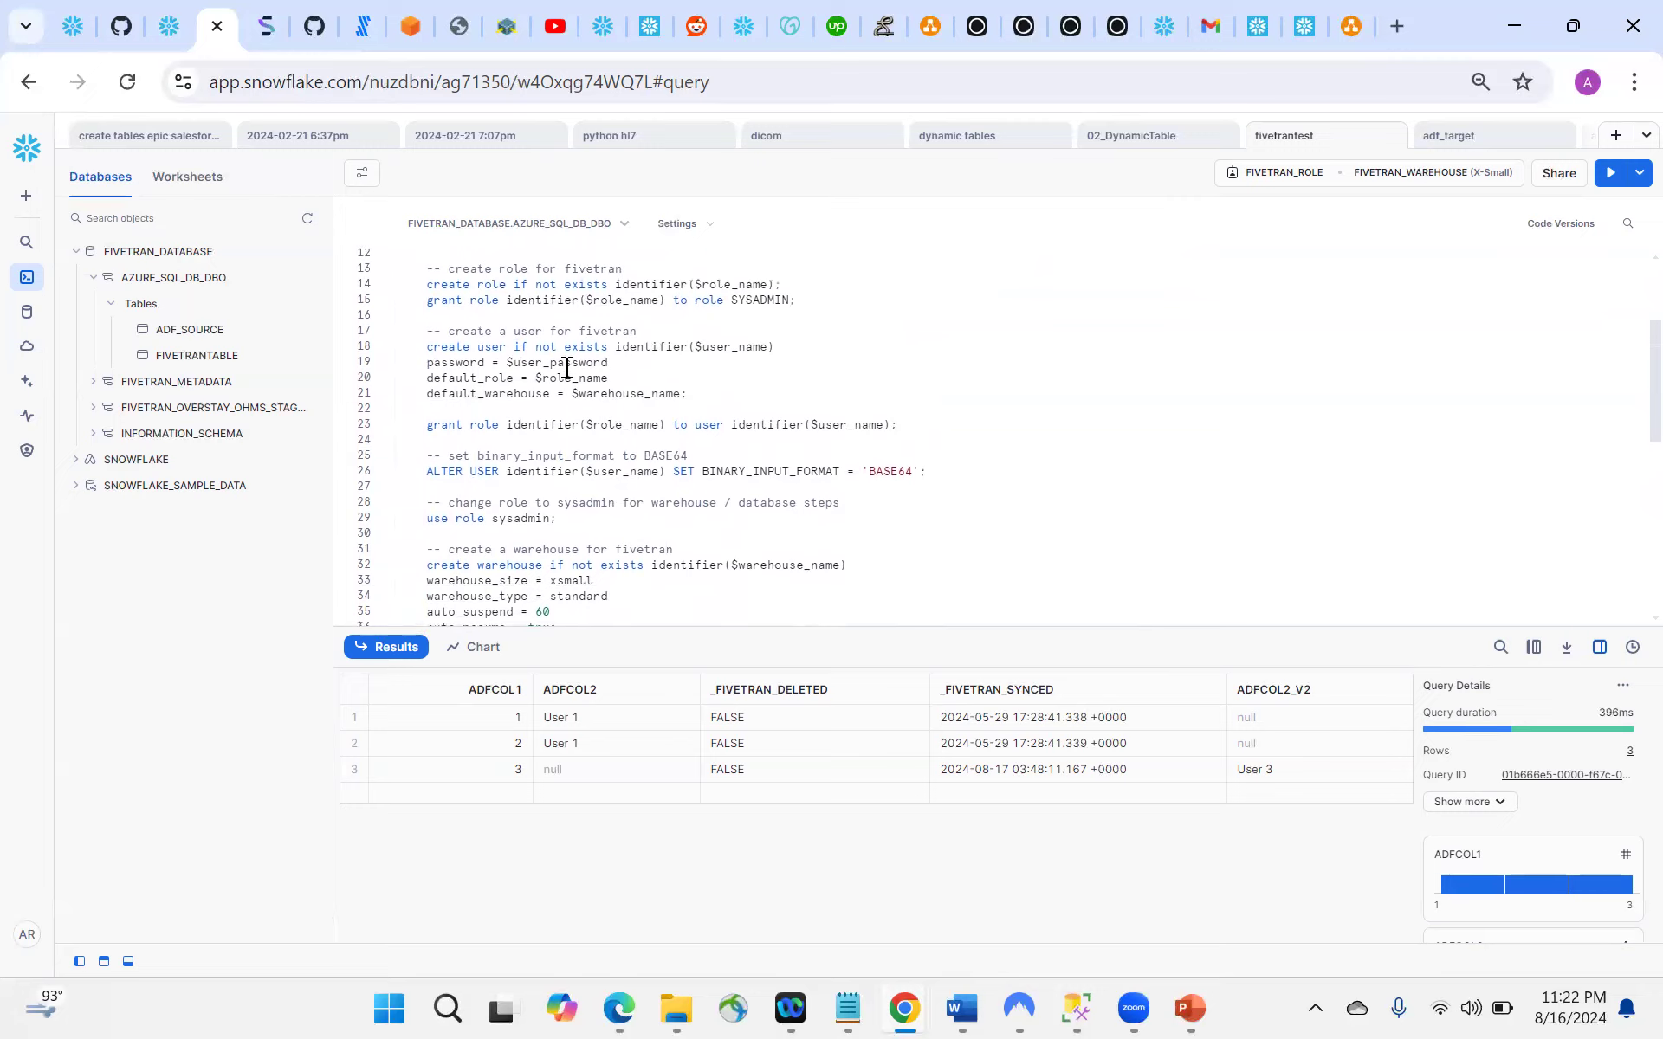
Step: Examine the create warehouse block in the setup script, including its size, type, auto-suspend and auto-resume options
scroll(566, 367, "down", 4)
scroll(566, 368, "down", 1)
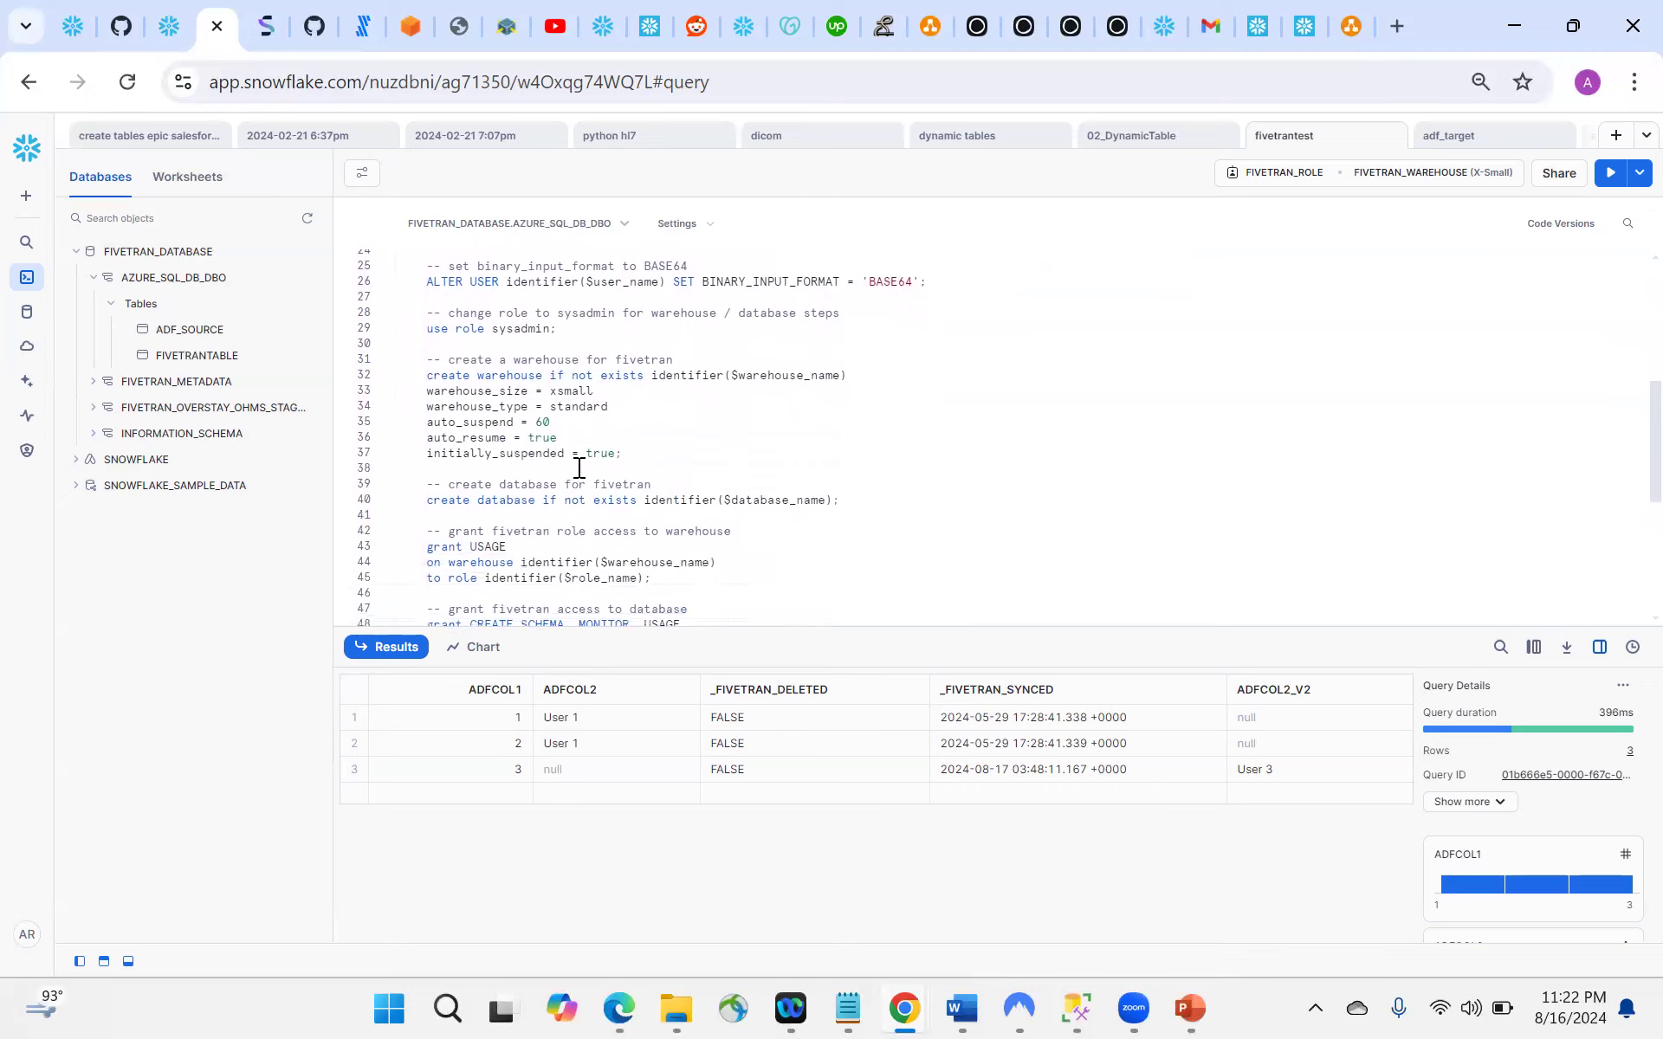
scroll(576, 463, "down", 1)
left_click_drag(637, 398, 381, 325)
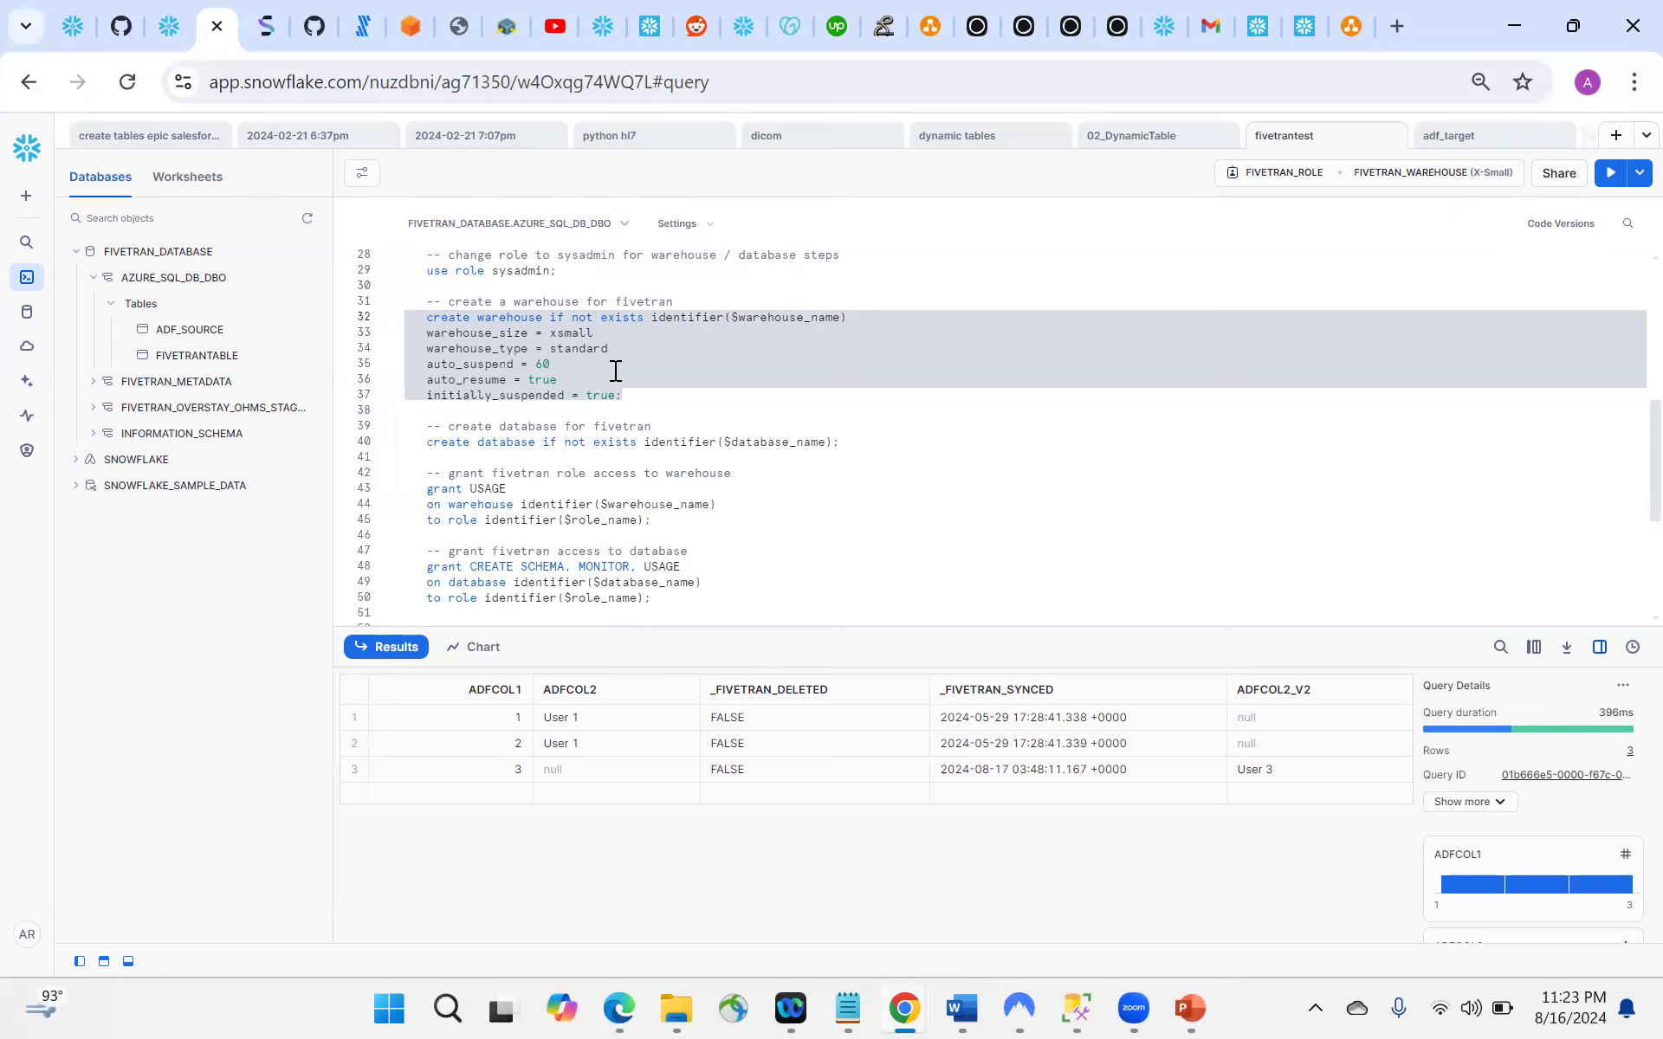
Step: Examine the statement that creates the Fivetran database and the grants giving the role access to the warehouse and database
scroll(615, 371, "down", 3)
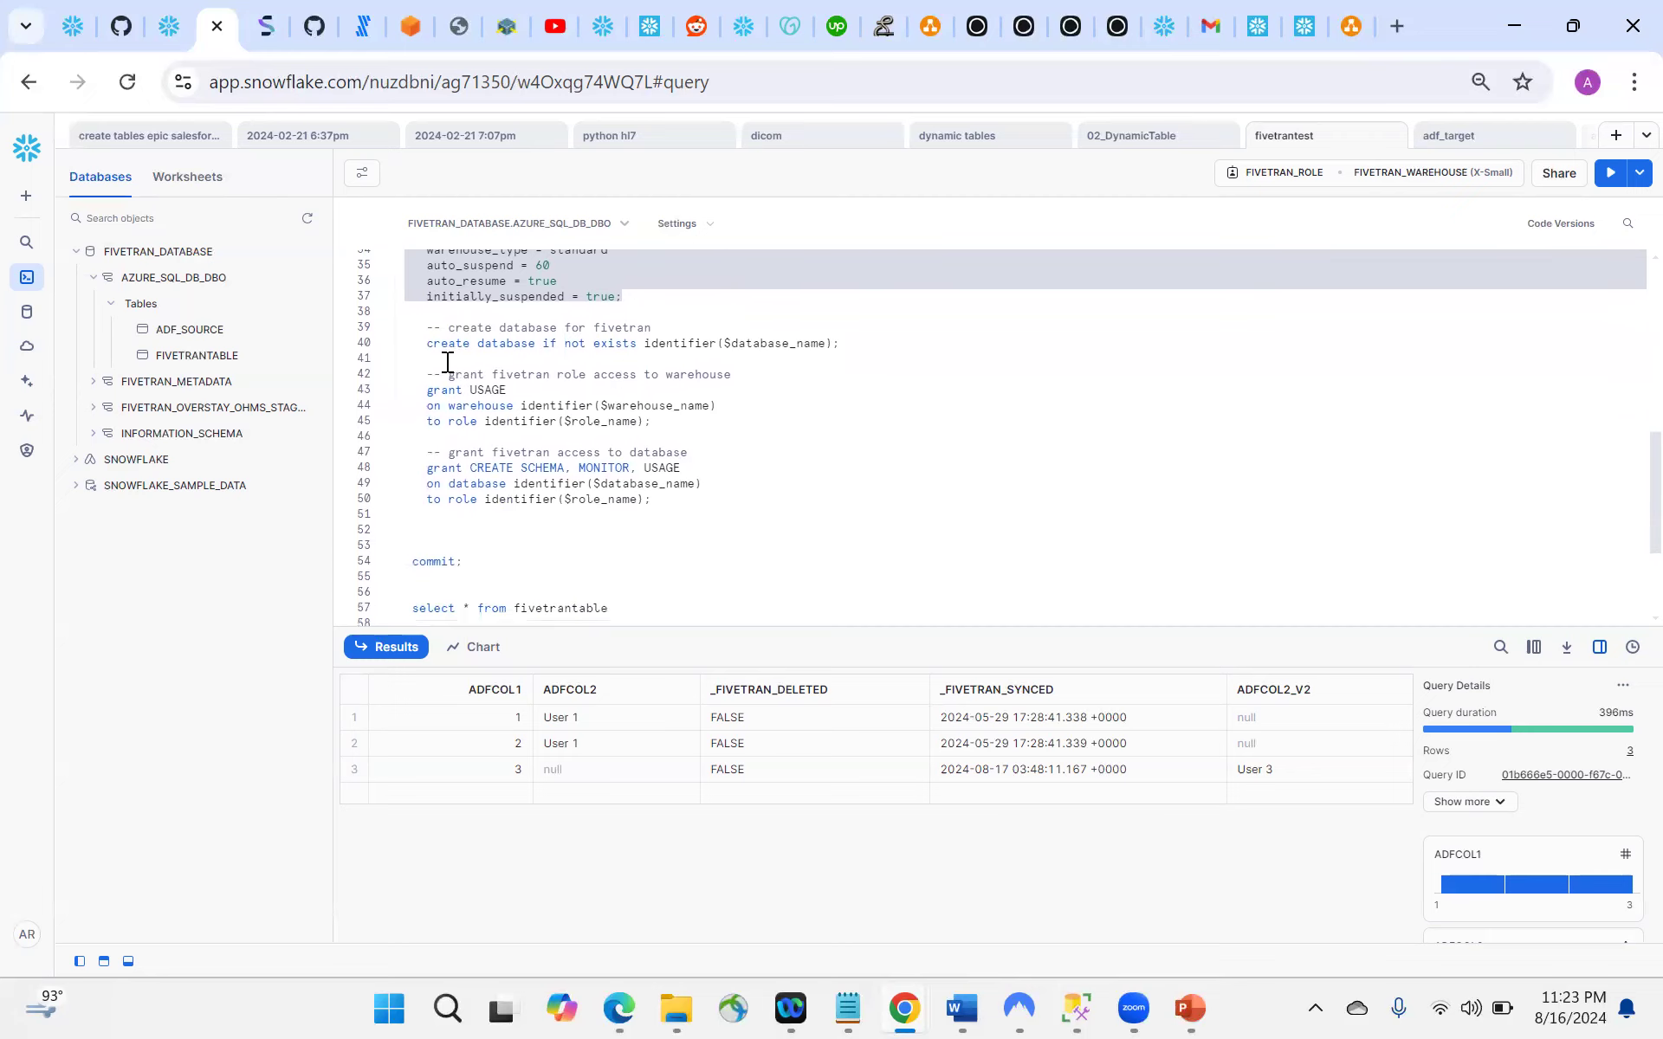
left_click(389, 347)
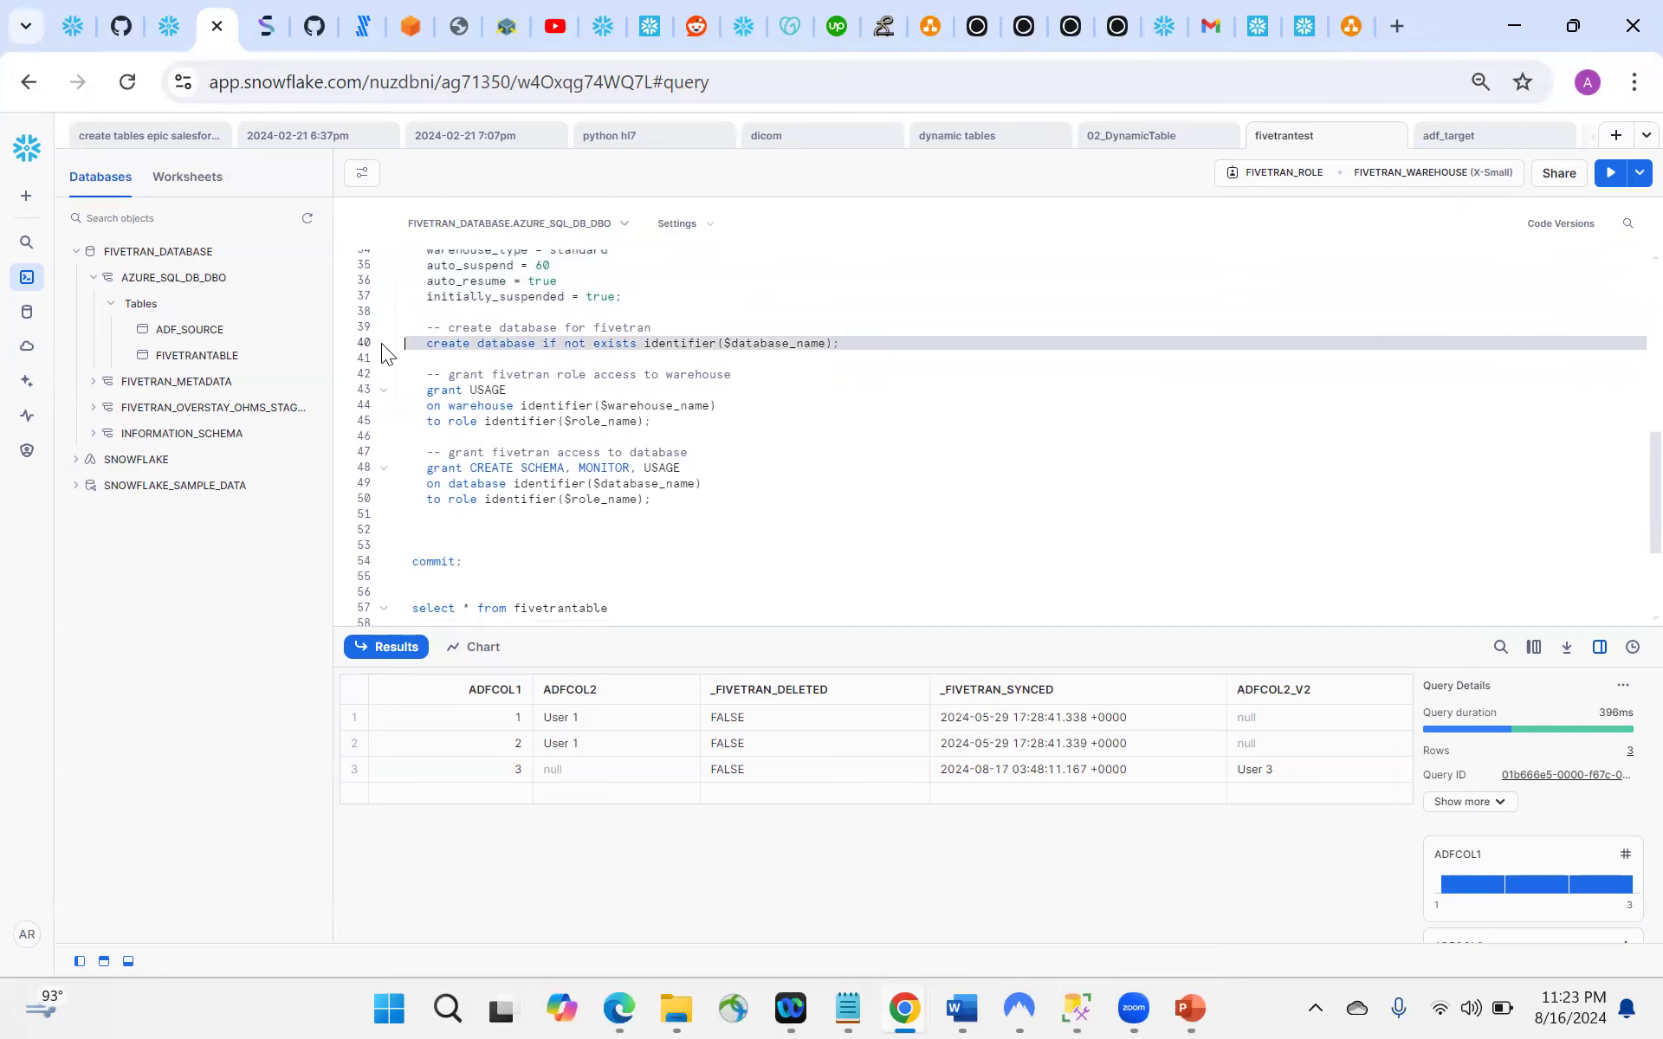
mouse_move(155, 275)
scroll(827, 376, "down", 1)
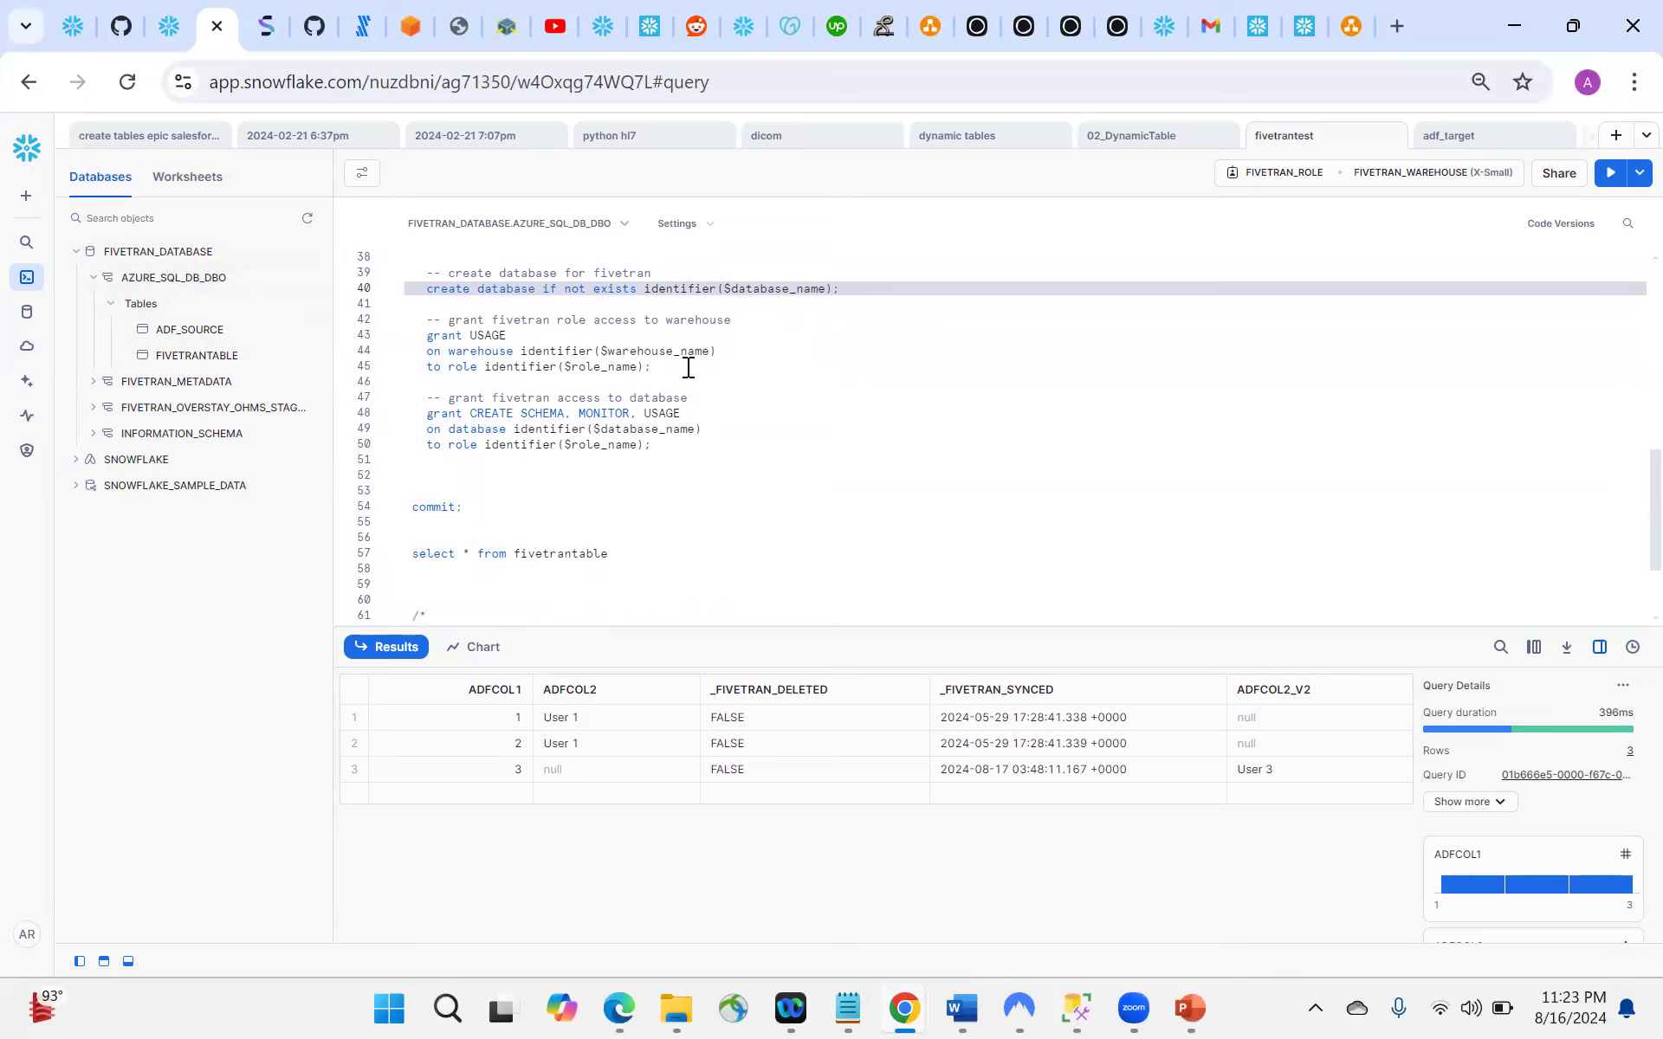
left_click_drag(688, 367, 387, 346)
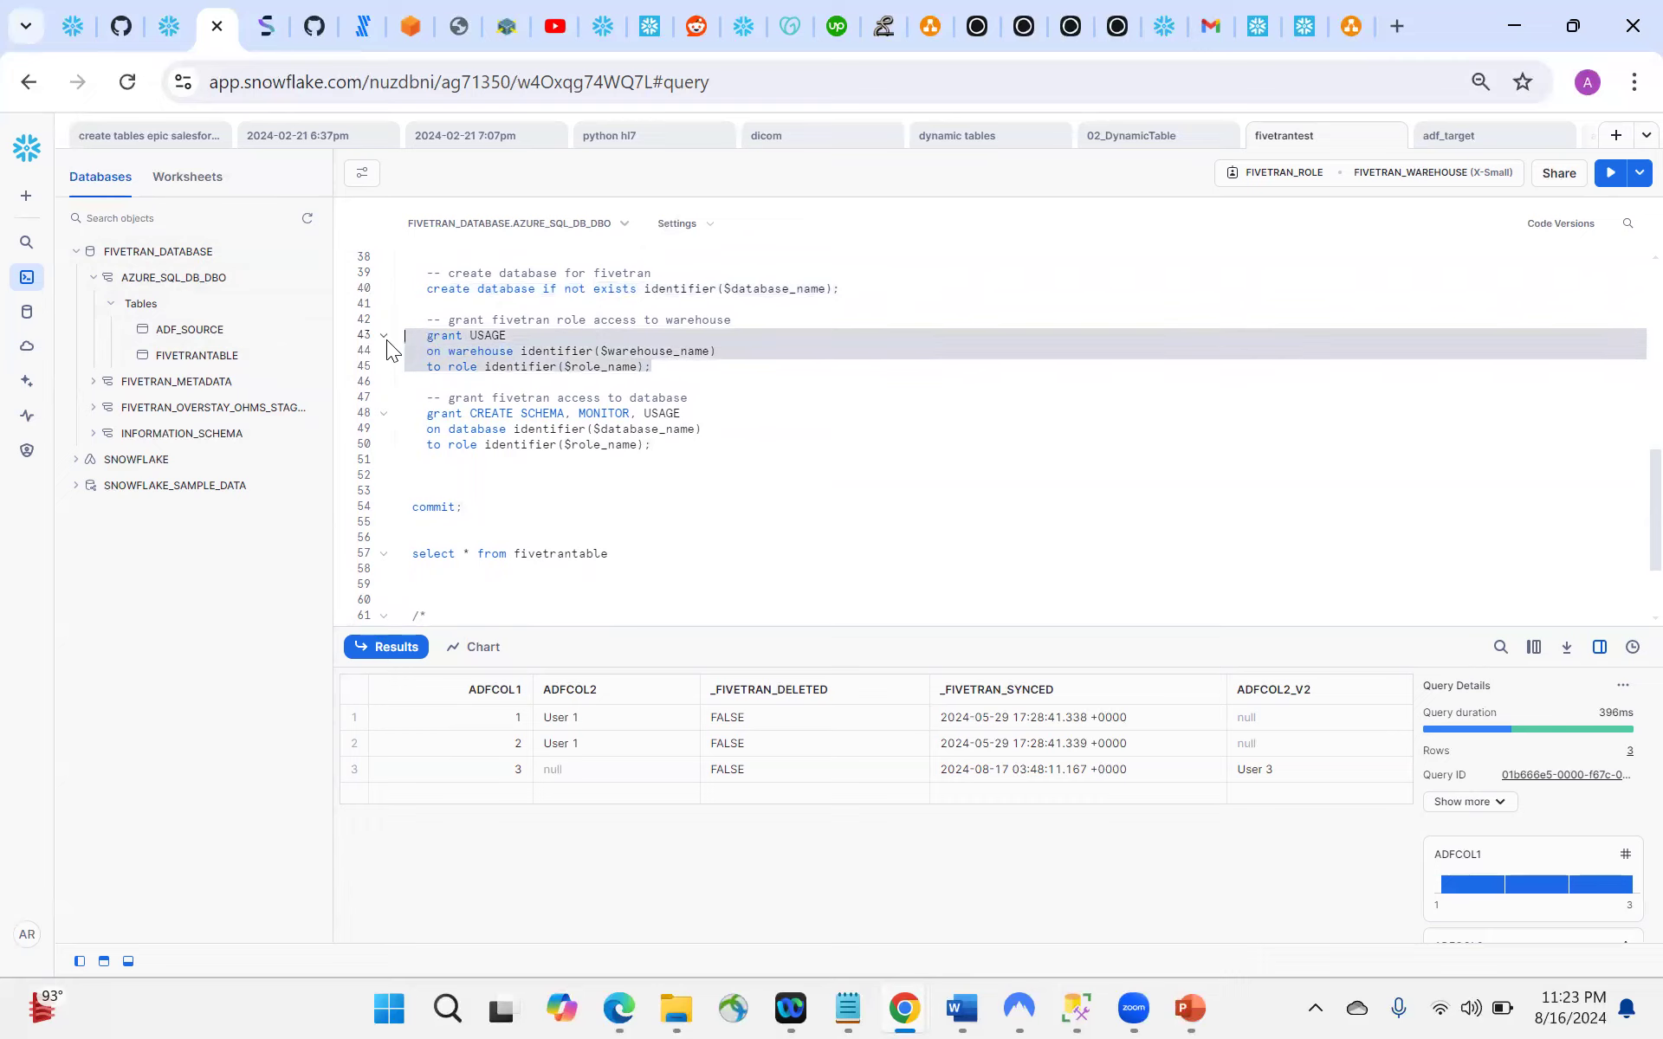
scroll(678, 397, "down", 1)
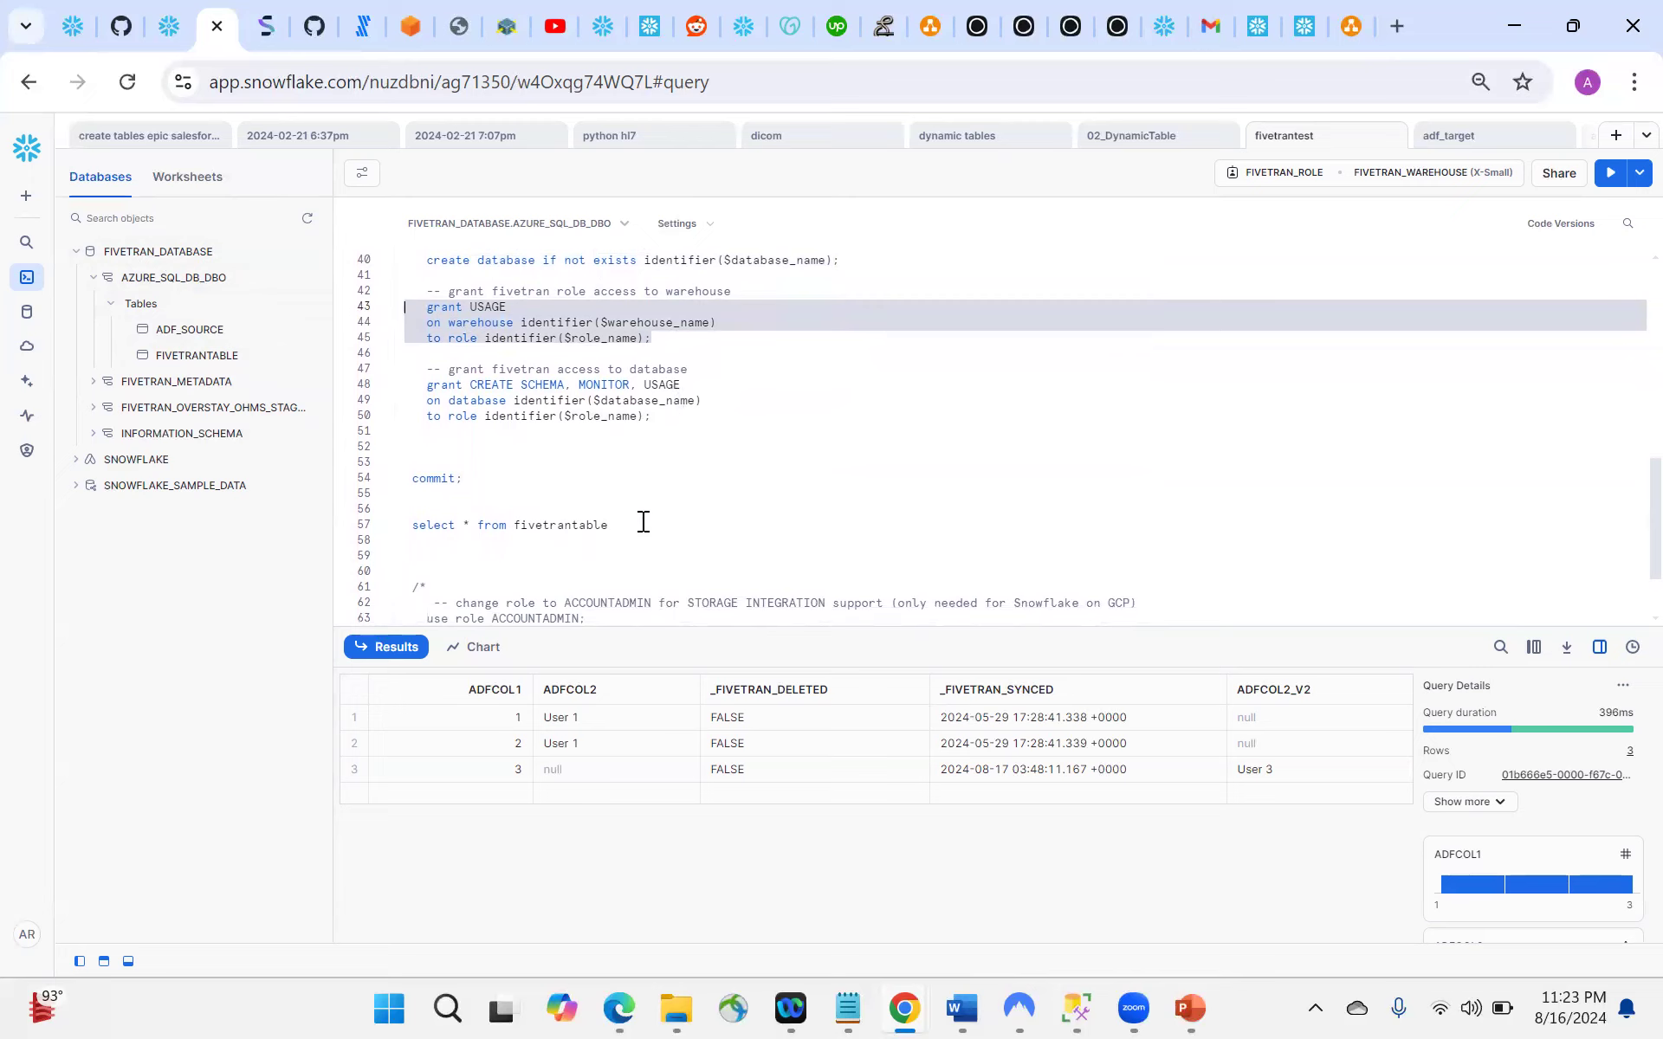
Step: Run only the "select * from fivetrantable" query in the Snowflake worksheet
left_click_drag(639, 524, 371, 522)
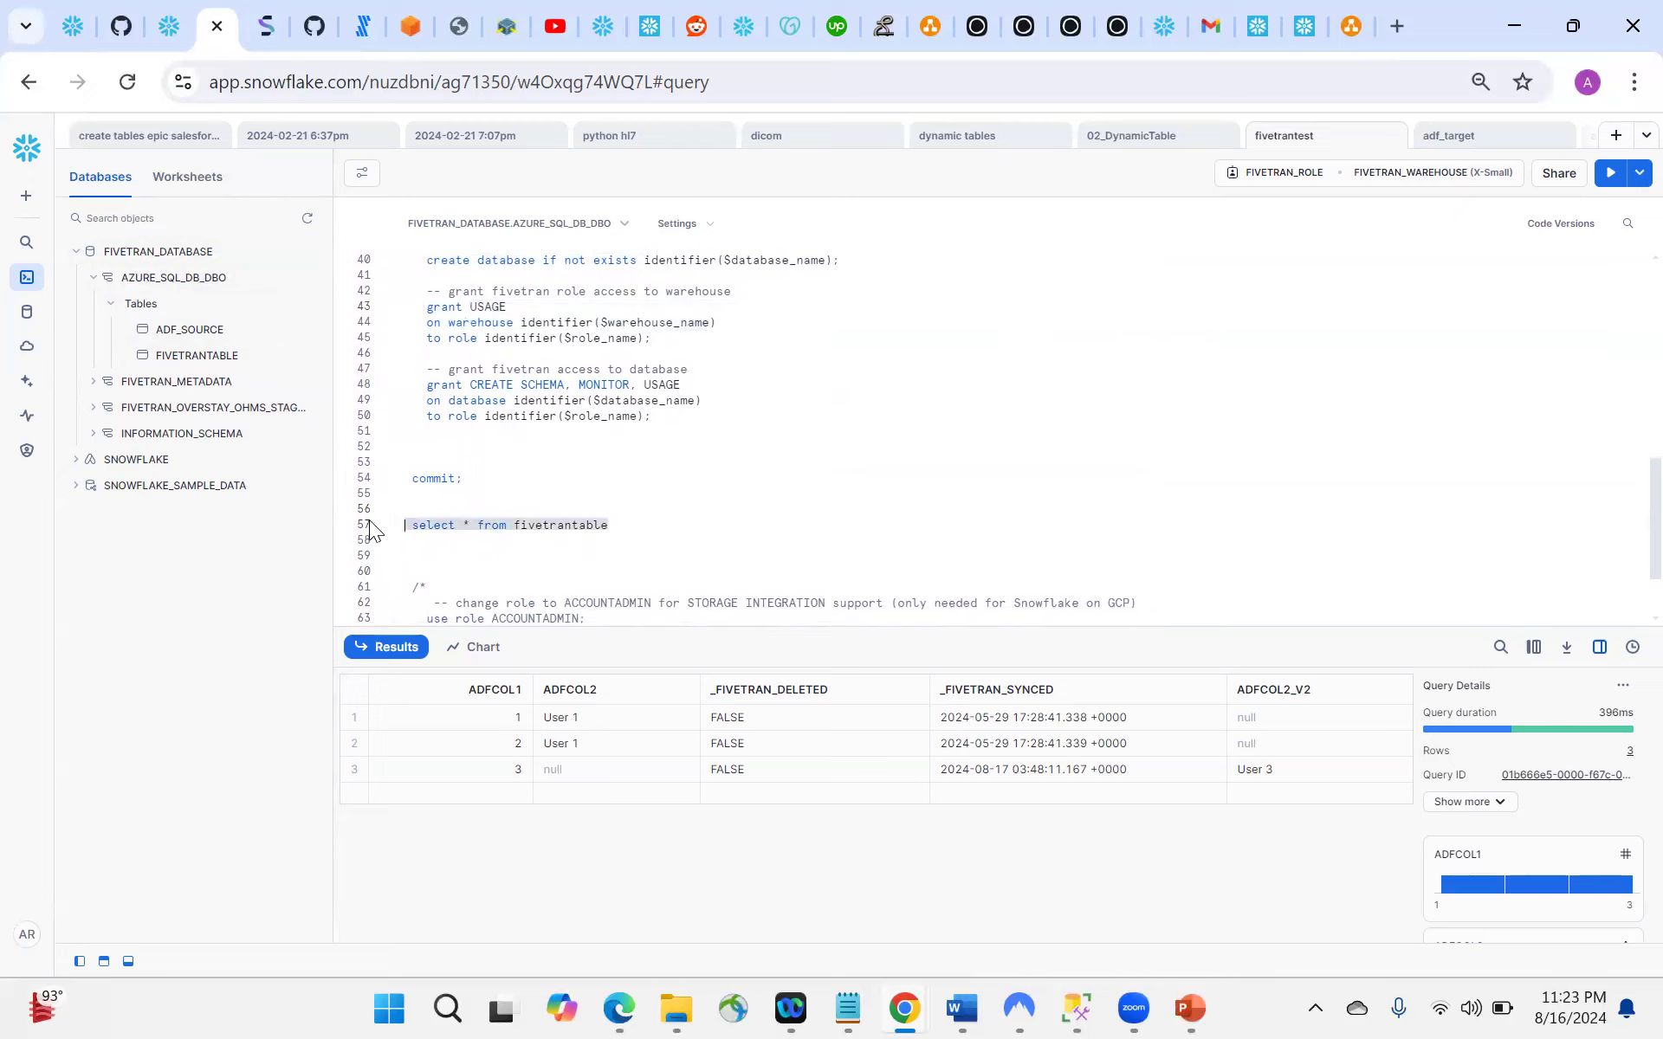
mouse_move(184, 364)
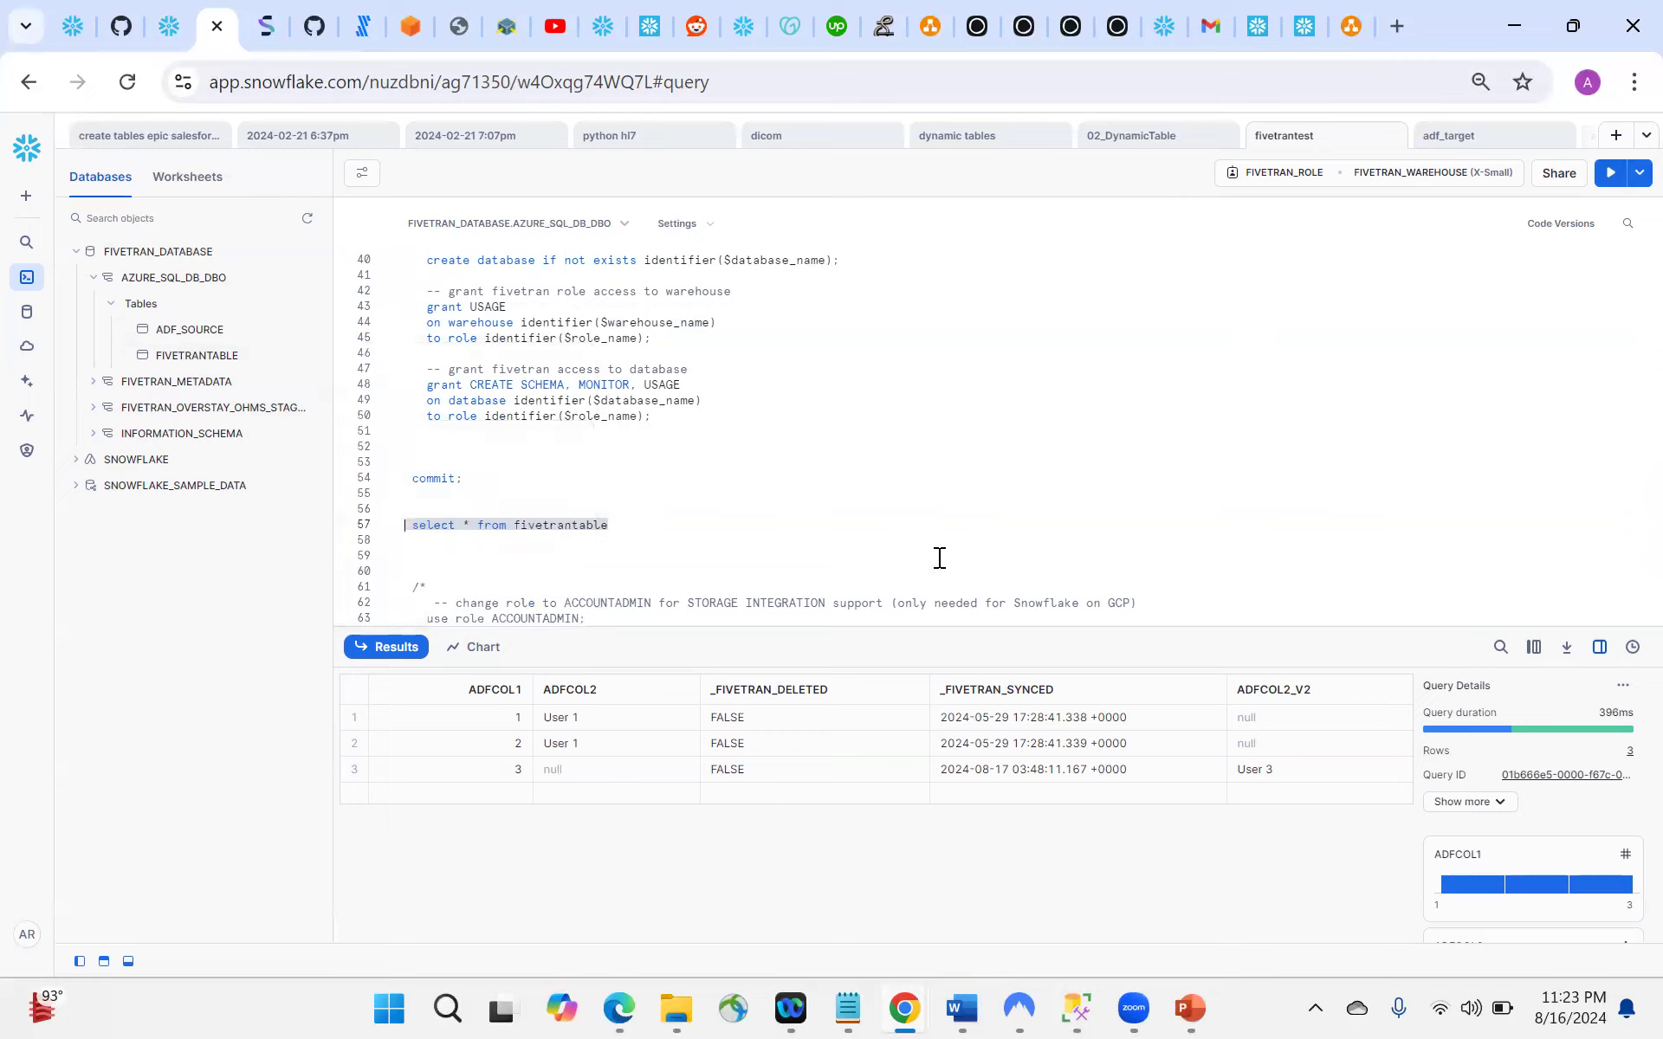
left_click(1607, 178)
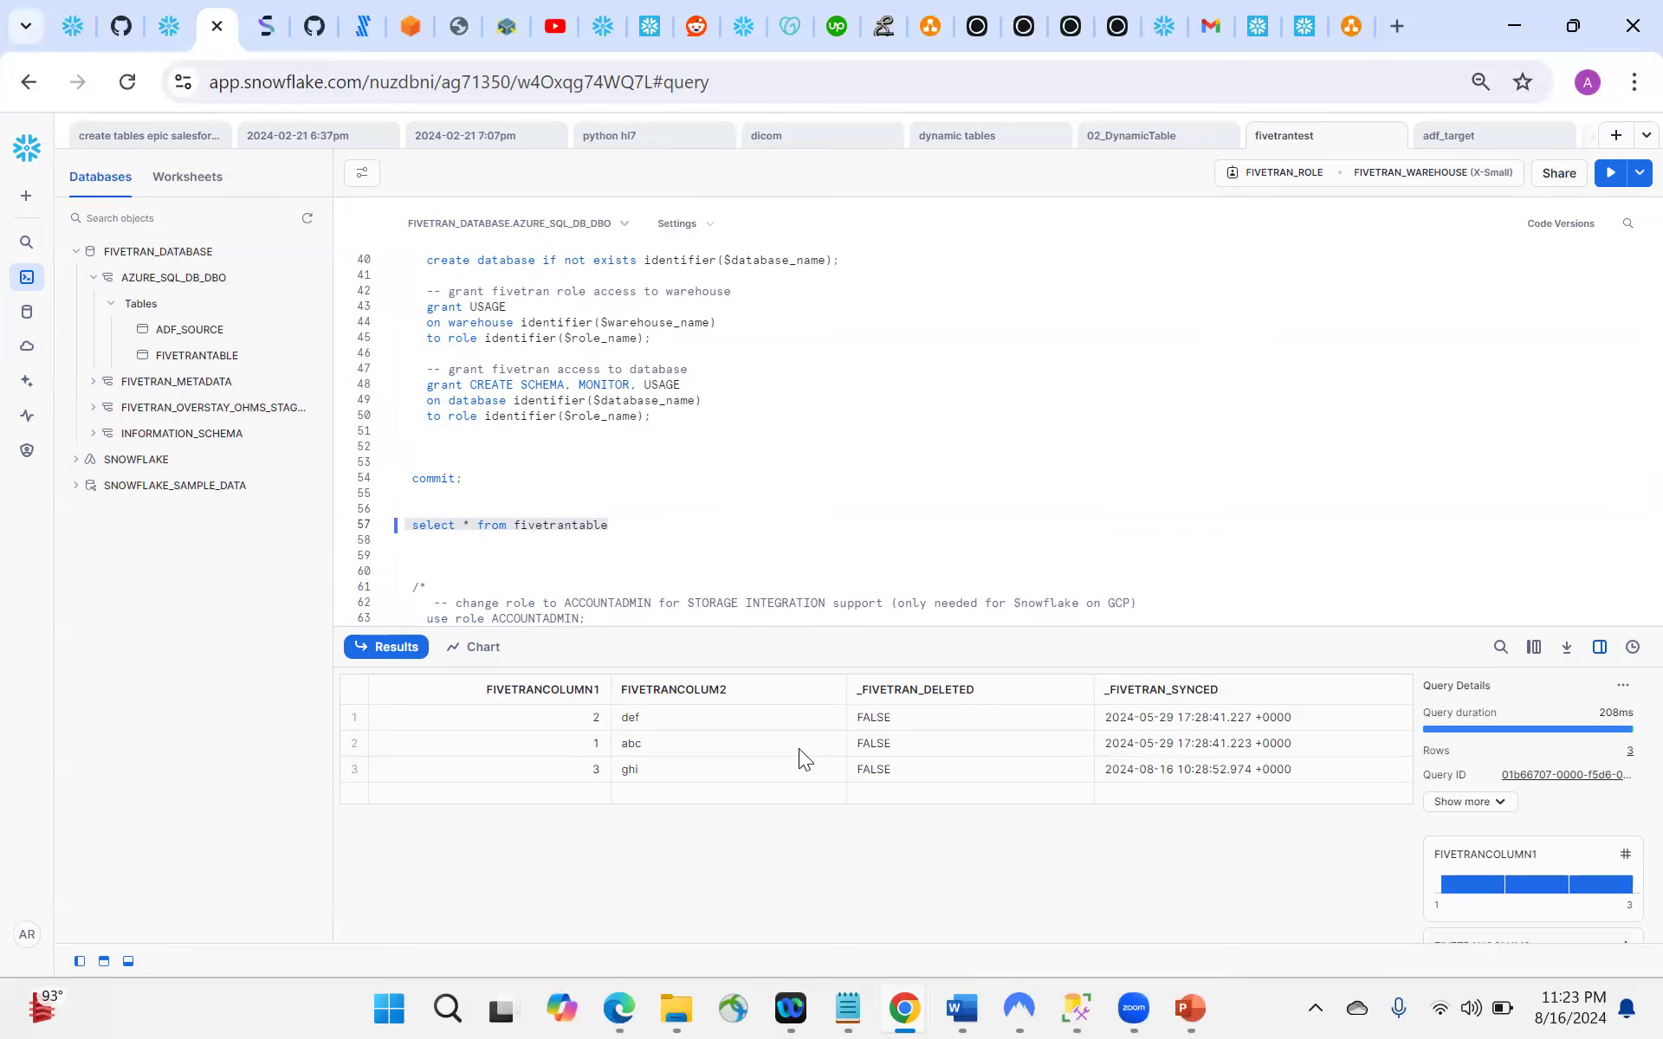
Step: Switch to SQL Server Management Studio, add "select * from fivetrantable" below the ALTER TABLE statement, and execute it after connecting to the server
left_click(1071, 1007)
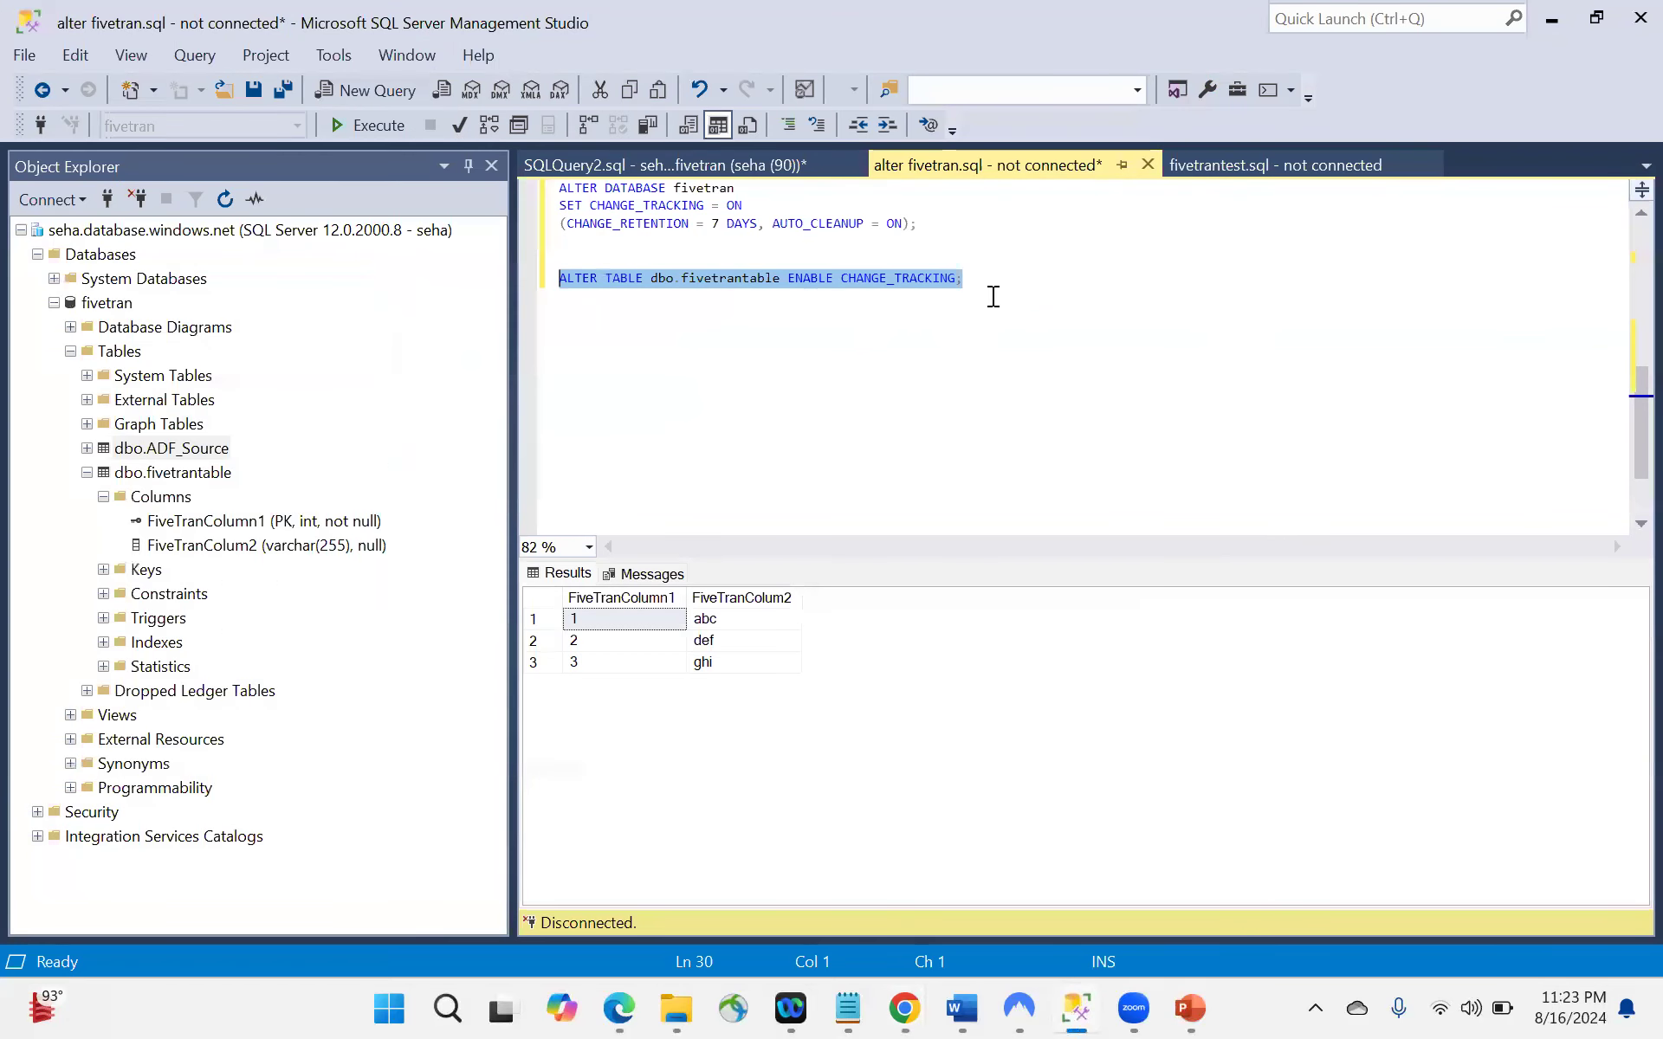
left_click(992, 296)
key("Return")
key("Return")
type("sele")
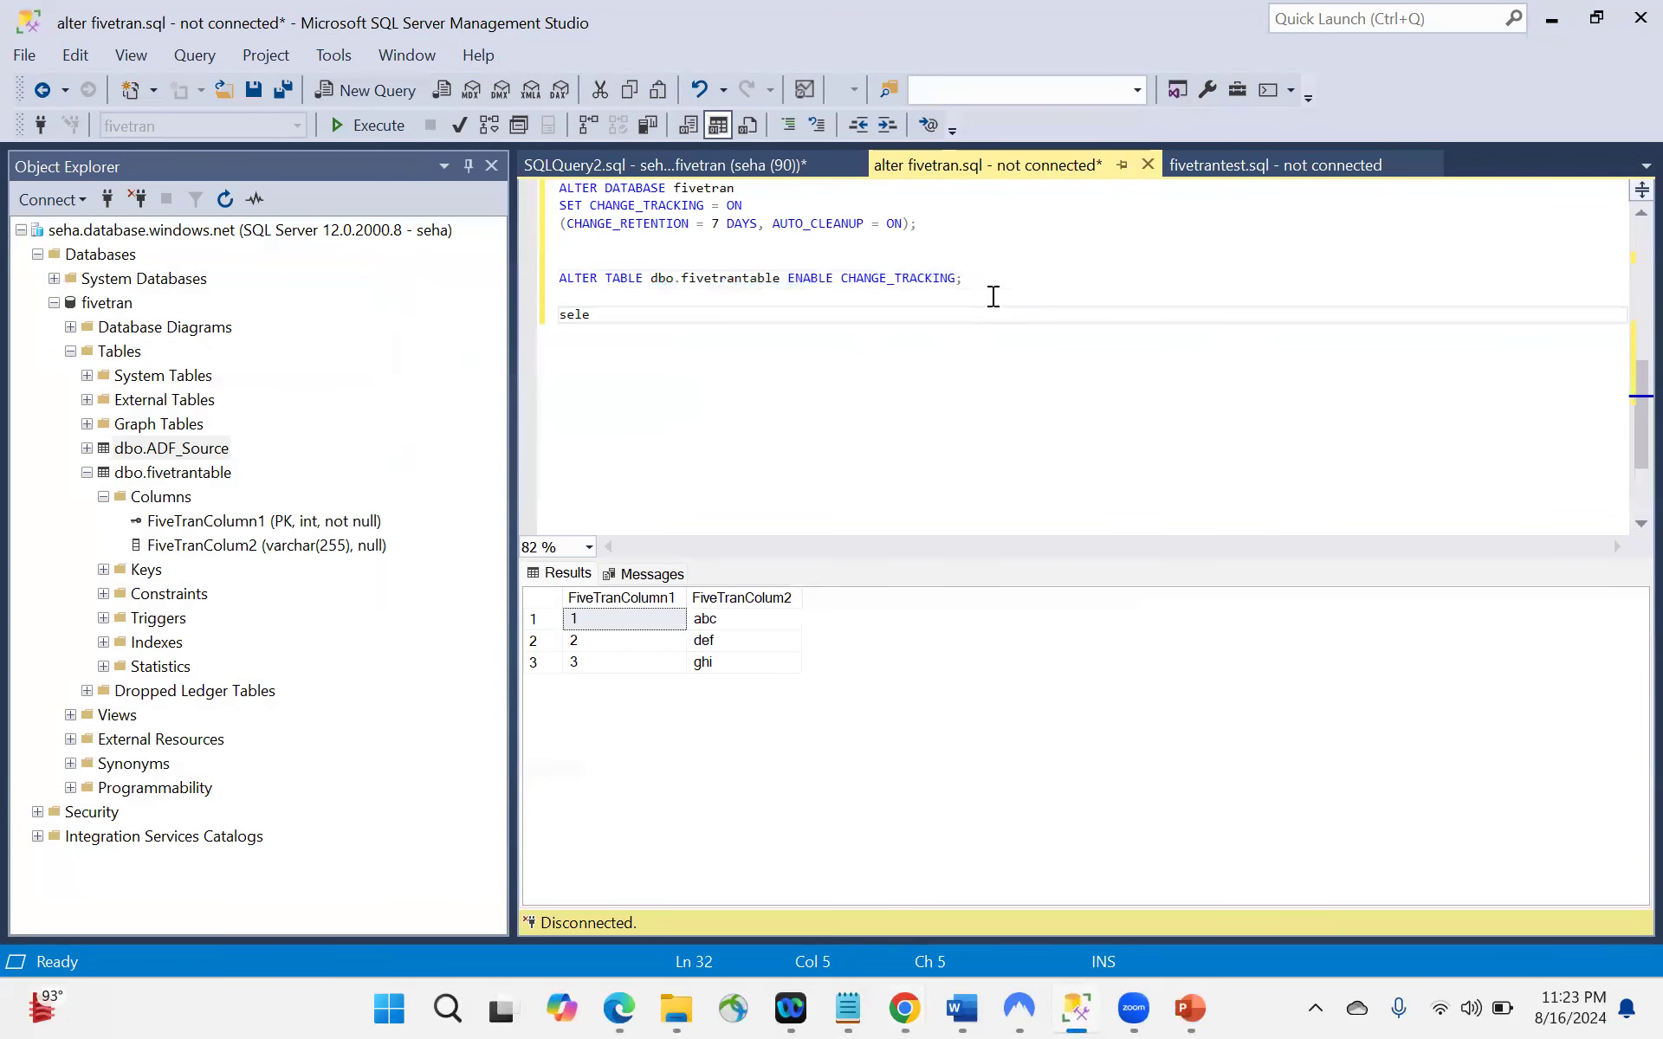
type("ct * from fivetrantable")
key("shift+Home")
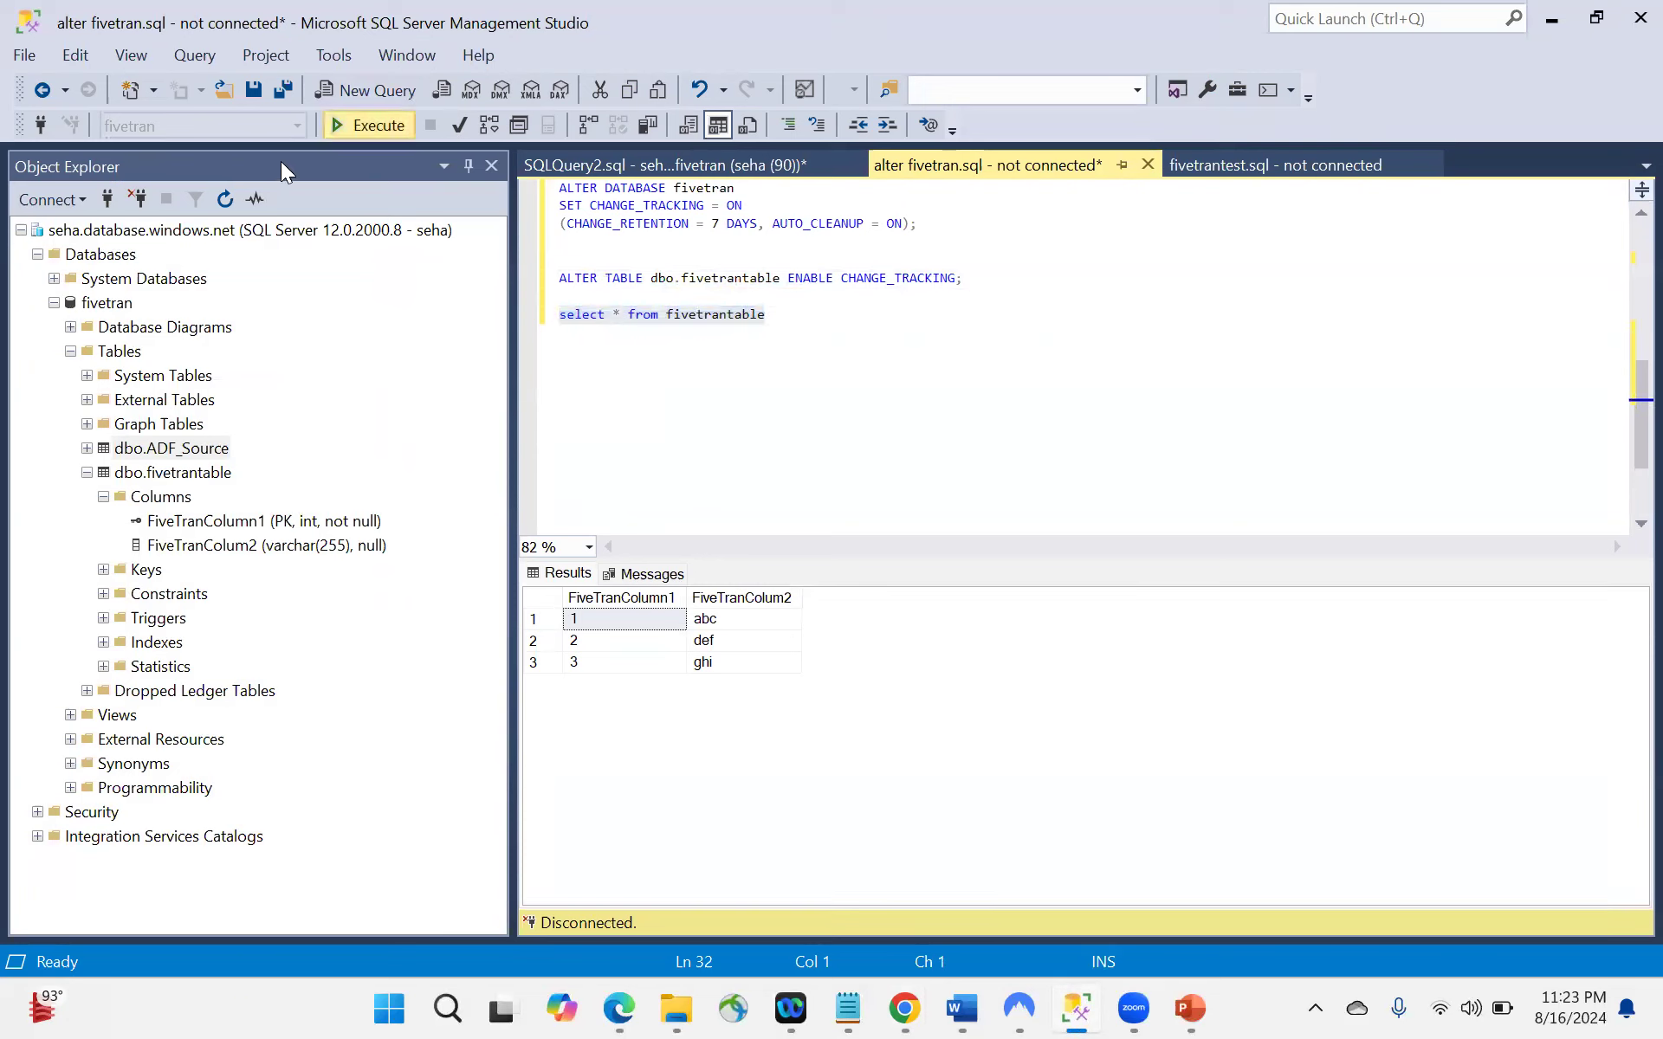
left_click(756, 788)
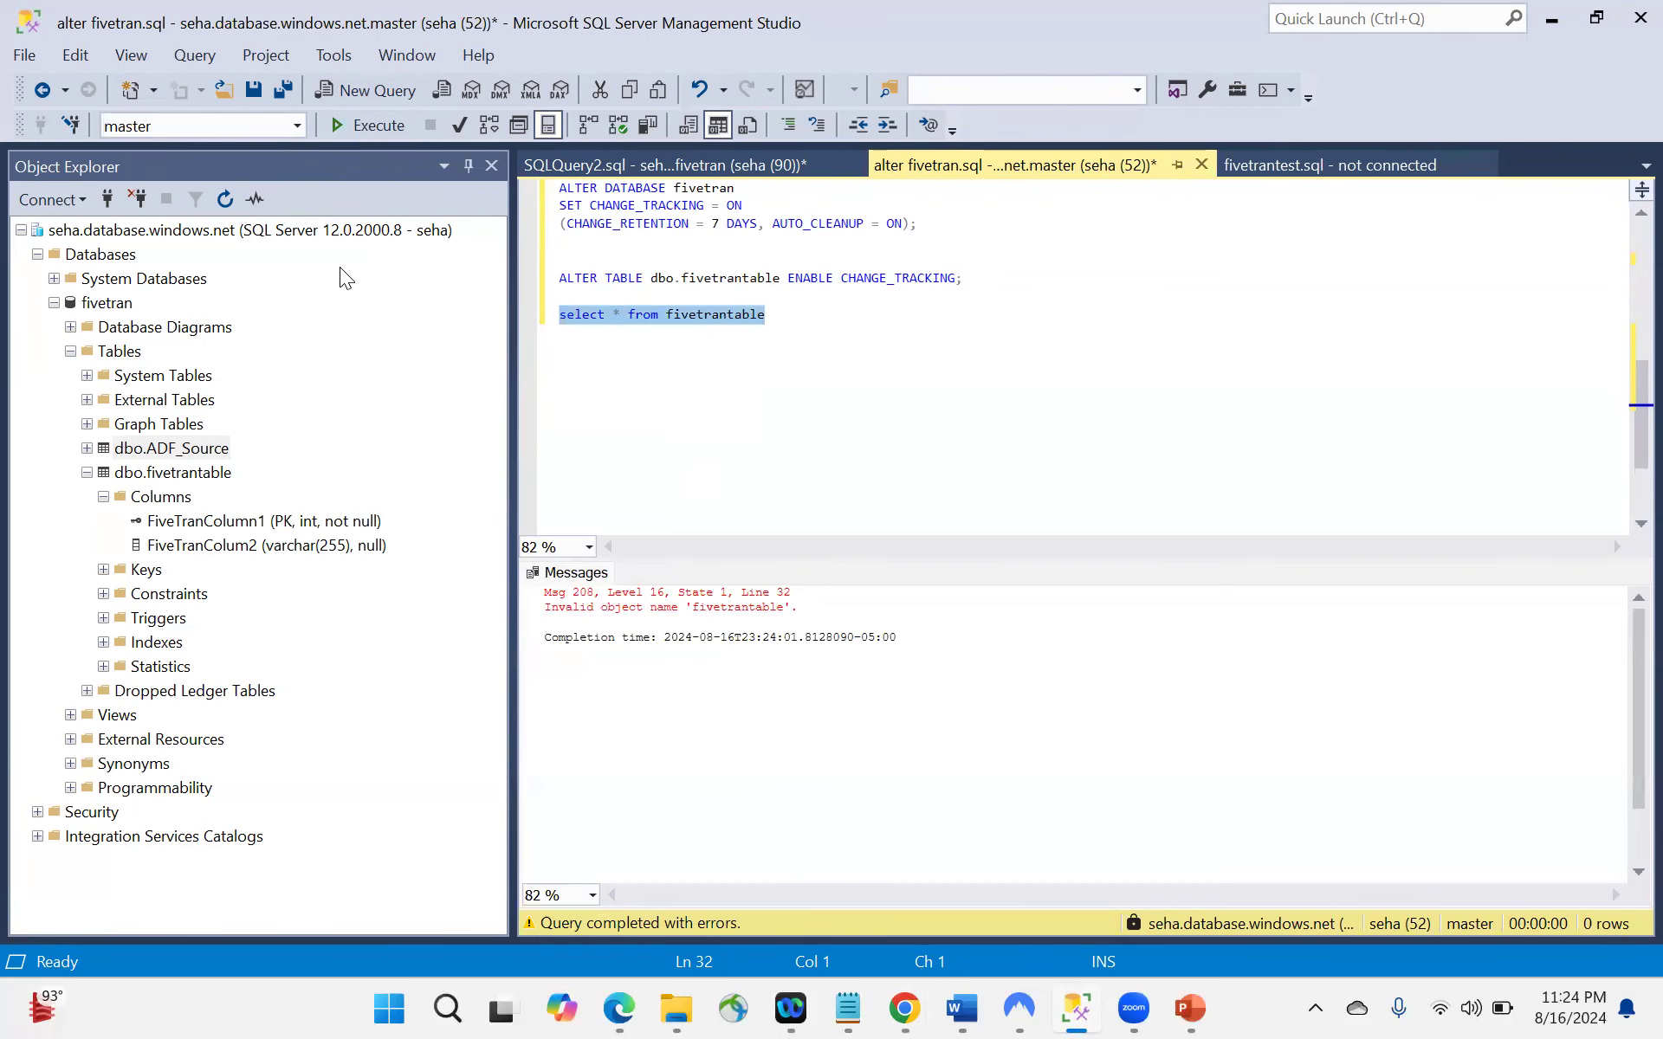
Step: Change the query's database to fivetran and execute the fivetrantable select again
left_click(297, 125)
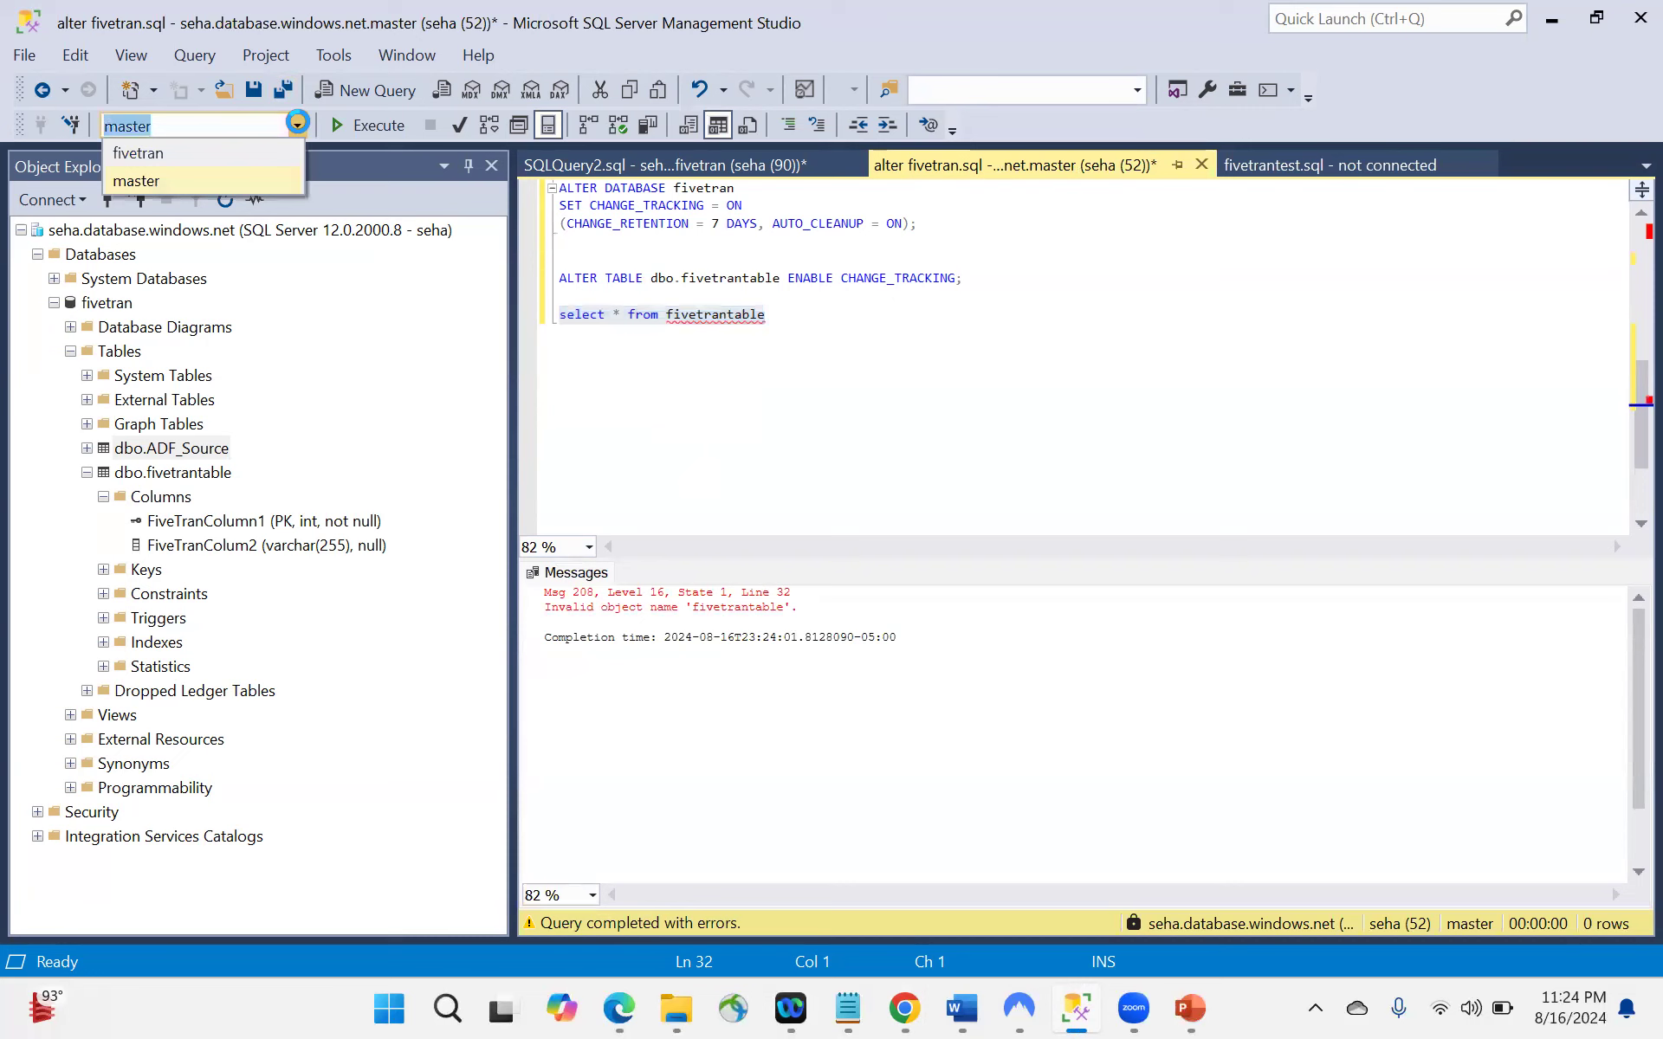
left_click(185, 156)
left_click(382, 130)
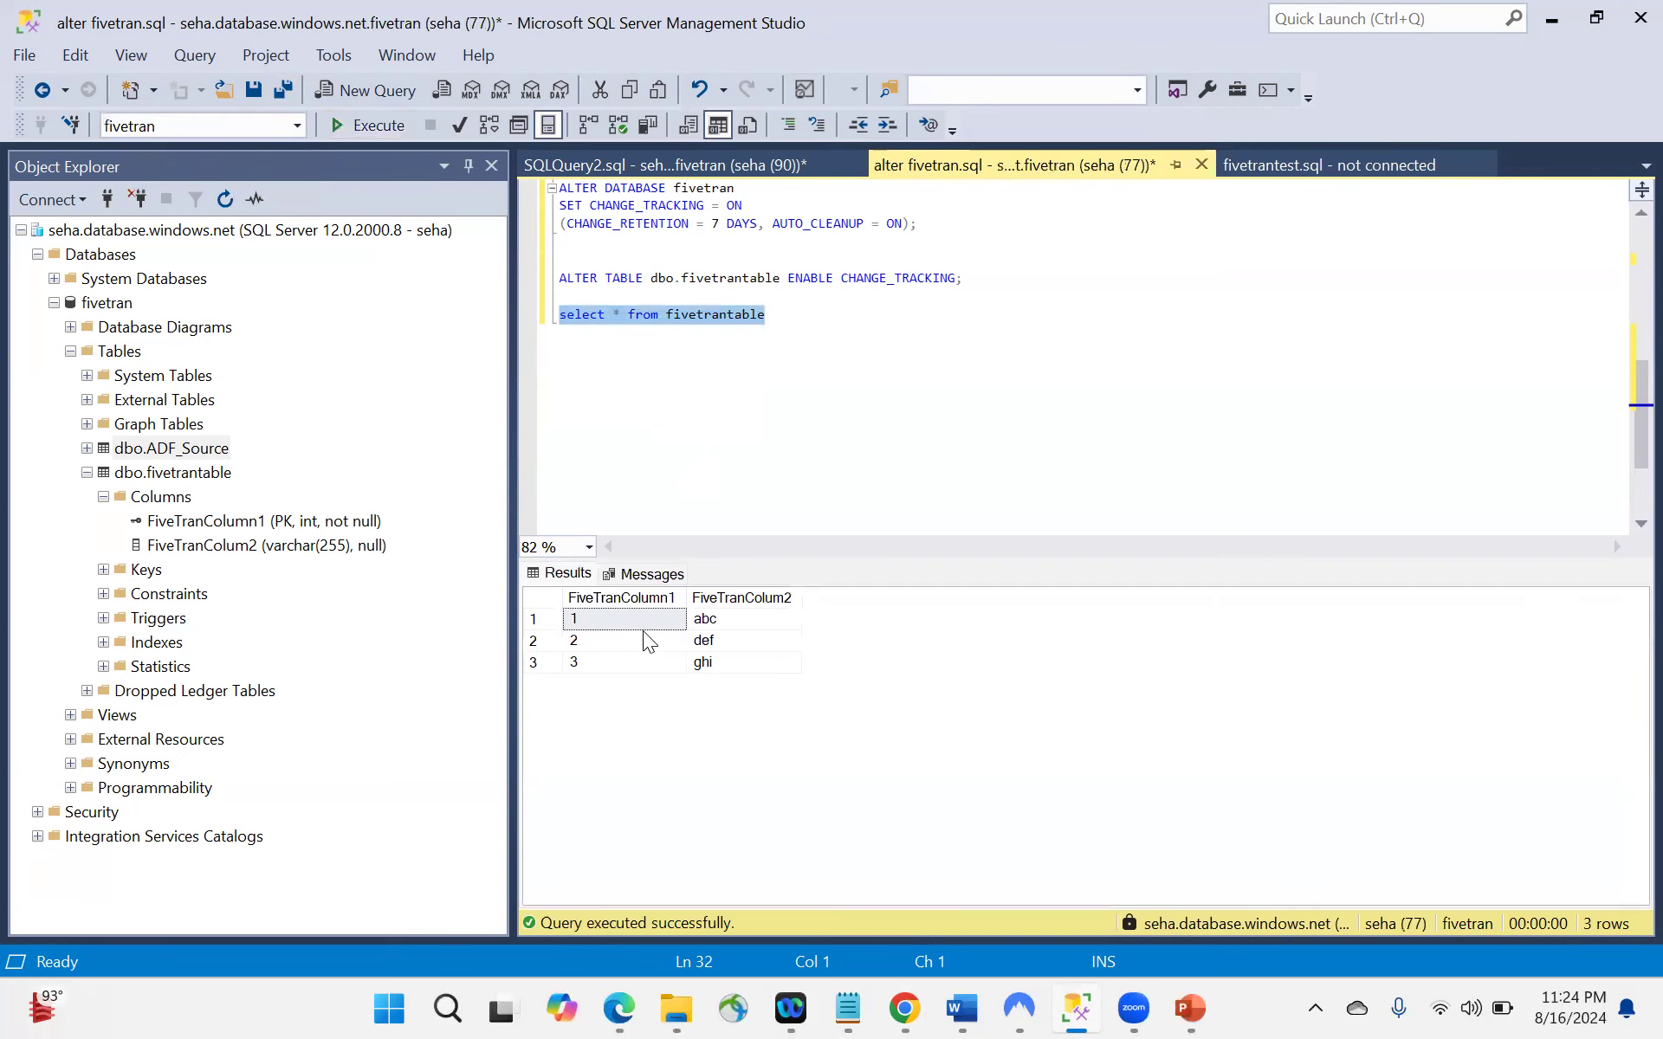
Step: Highlight the returned source rows and compare them with the fivetrantable results in the Snowflake worksheet
left_click_drag(736, 664, 602, 622)
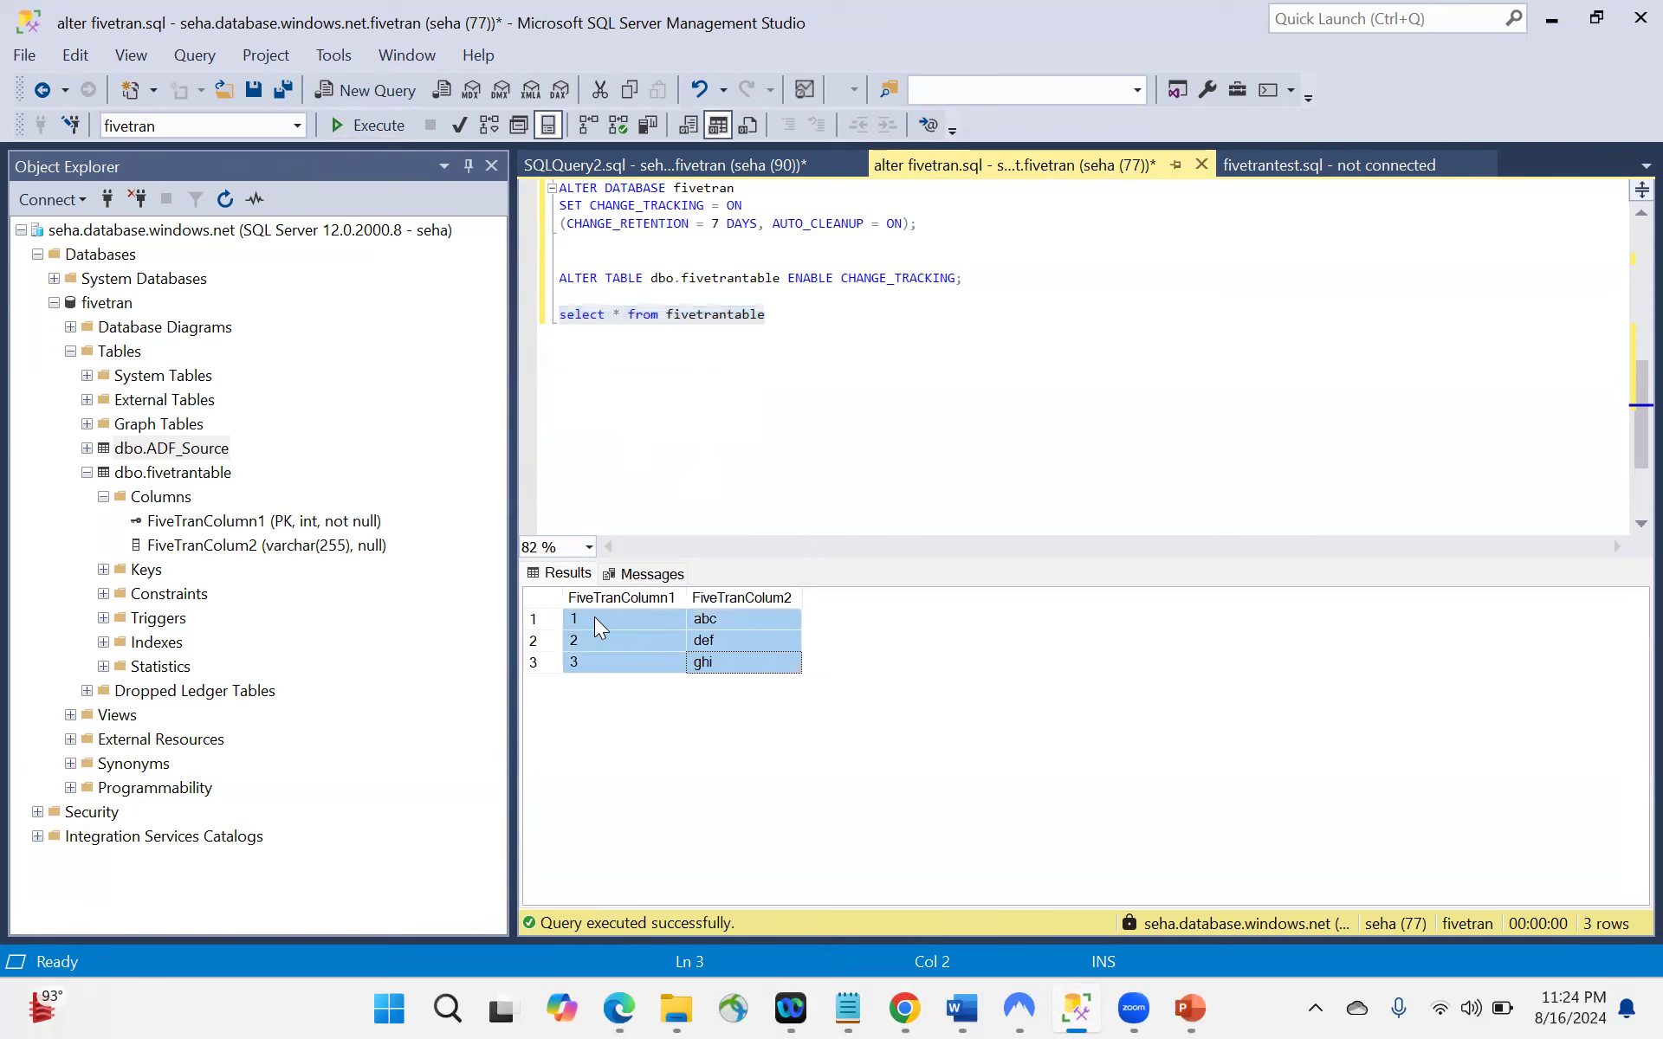
left_click(907, 1009)
left_click(754, 875)
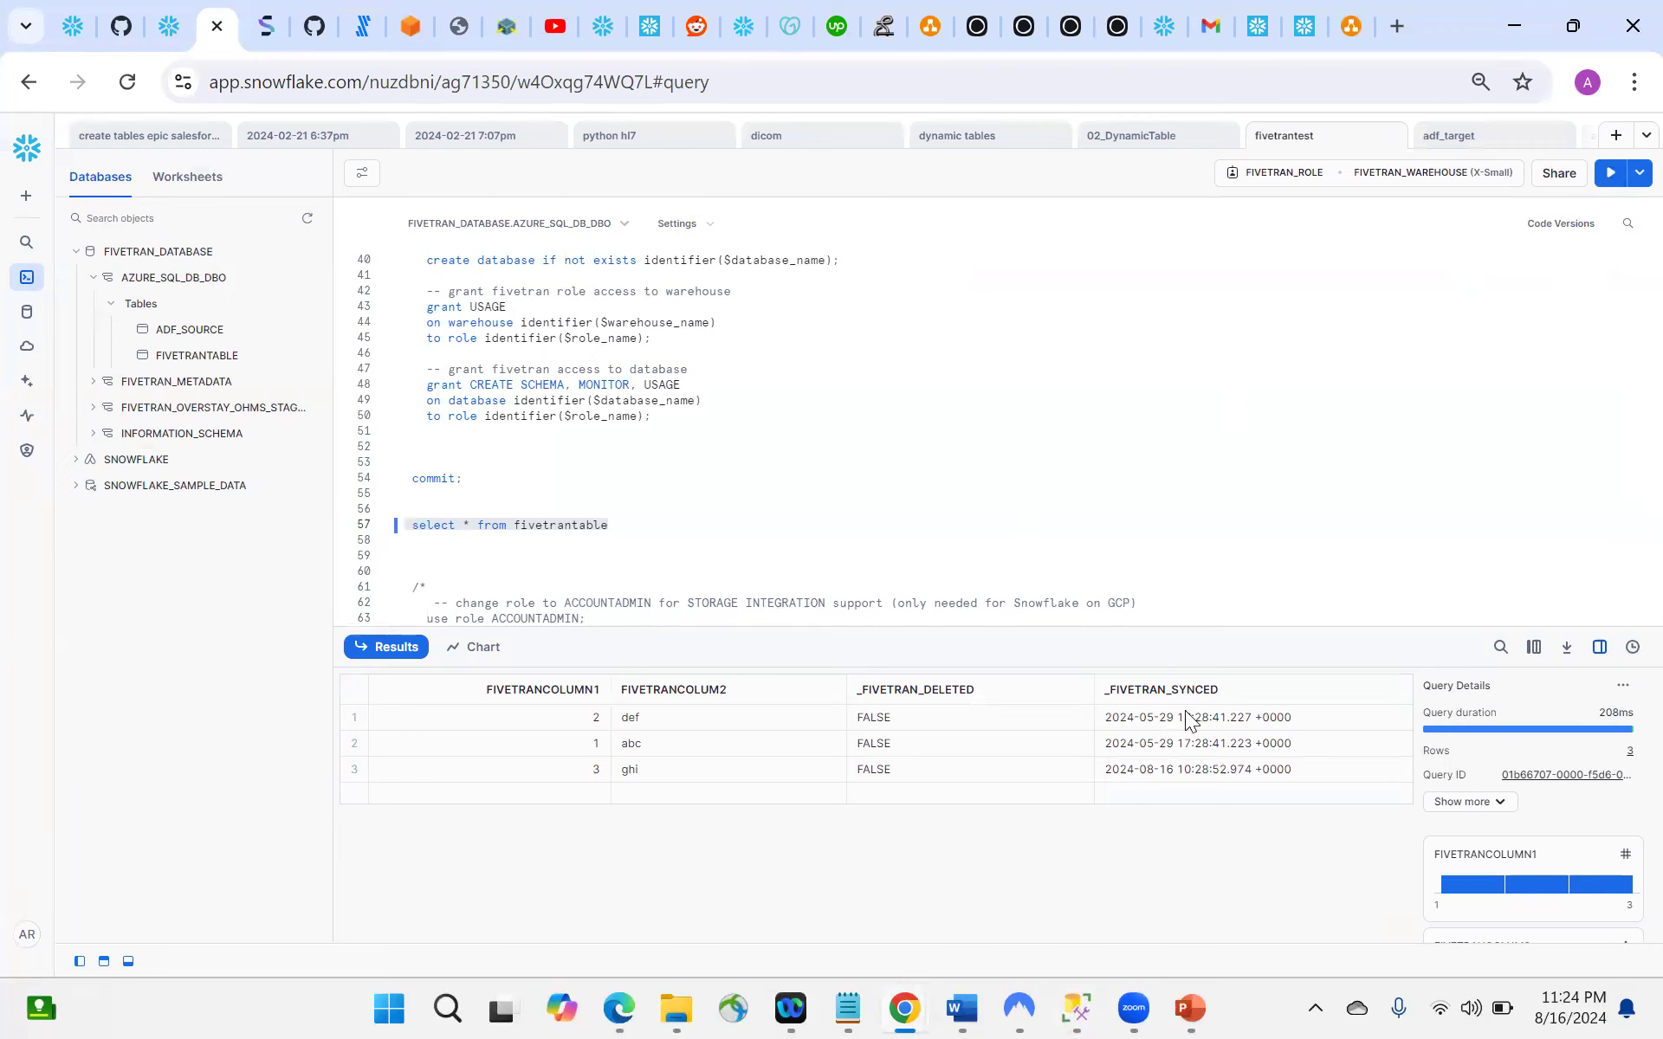
Step: Switch to SQL Server Management Studio, add "insert into fivetrantable (4, 'jkl')" below the select query, and try to execute only that statement
mouse_move(1076, 1008)
left_click(1074, 875)
left_click(796, 331)
key("Return")
type("insert into ")
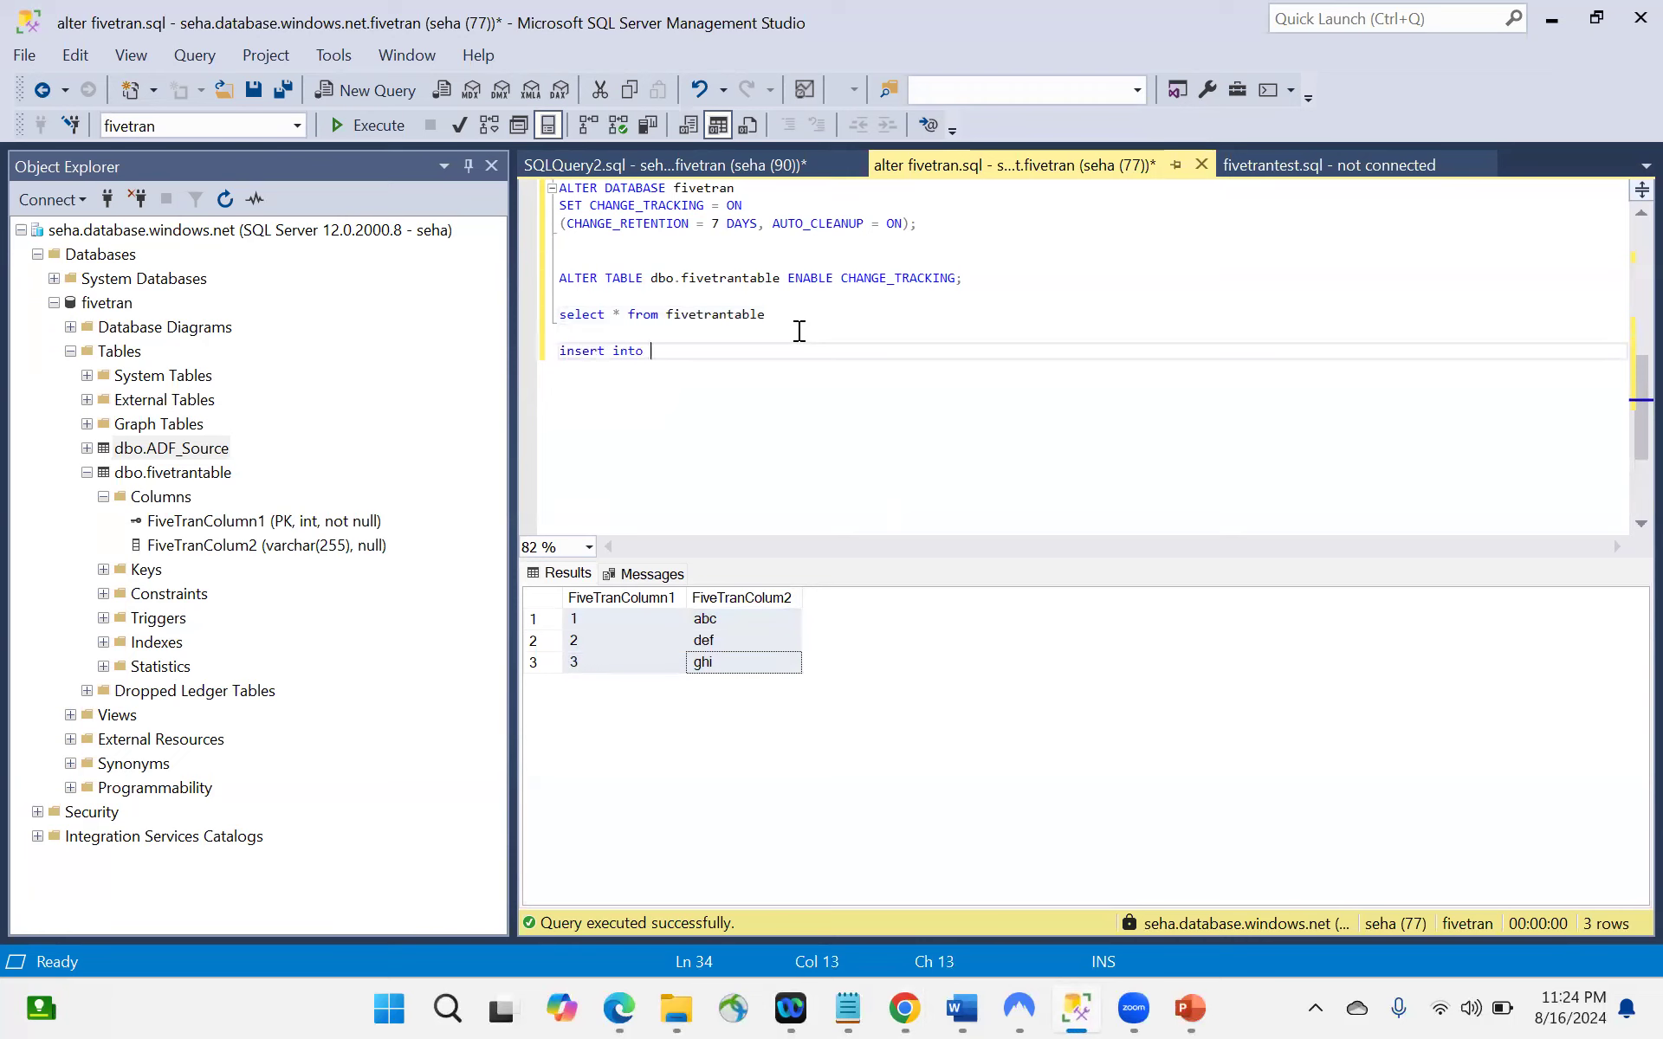
type("fivetrantable (4, ")
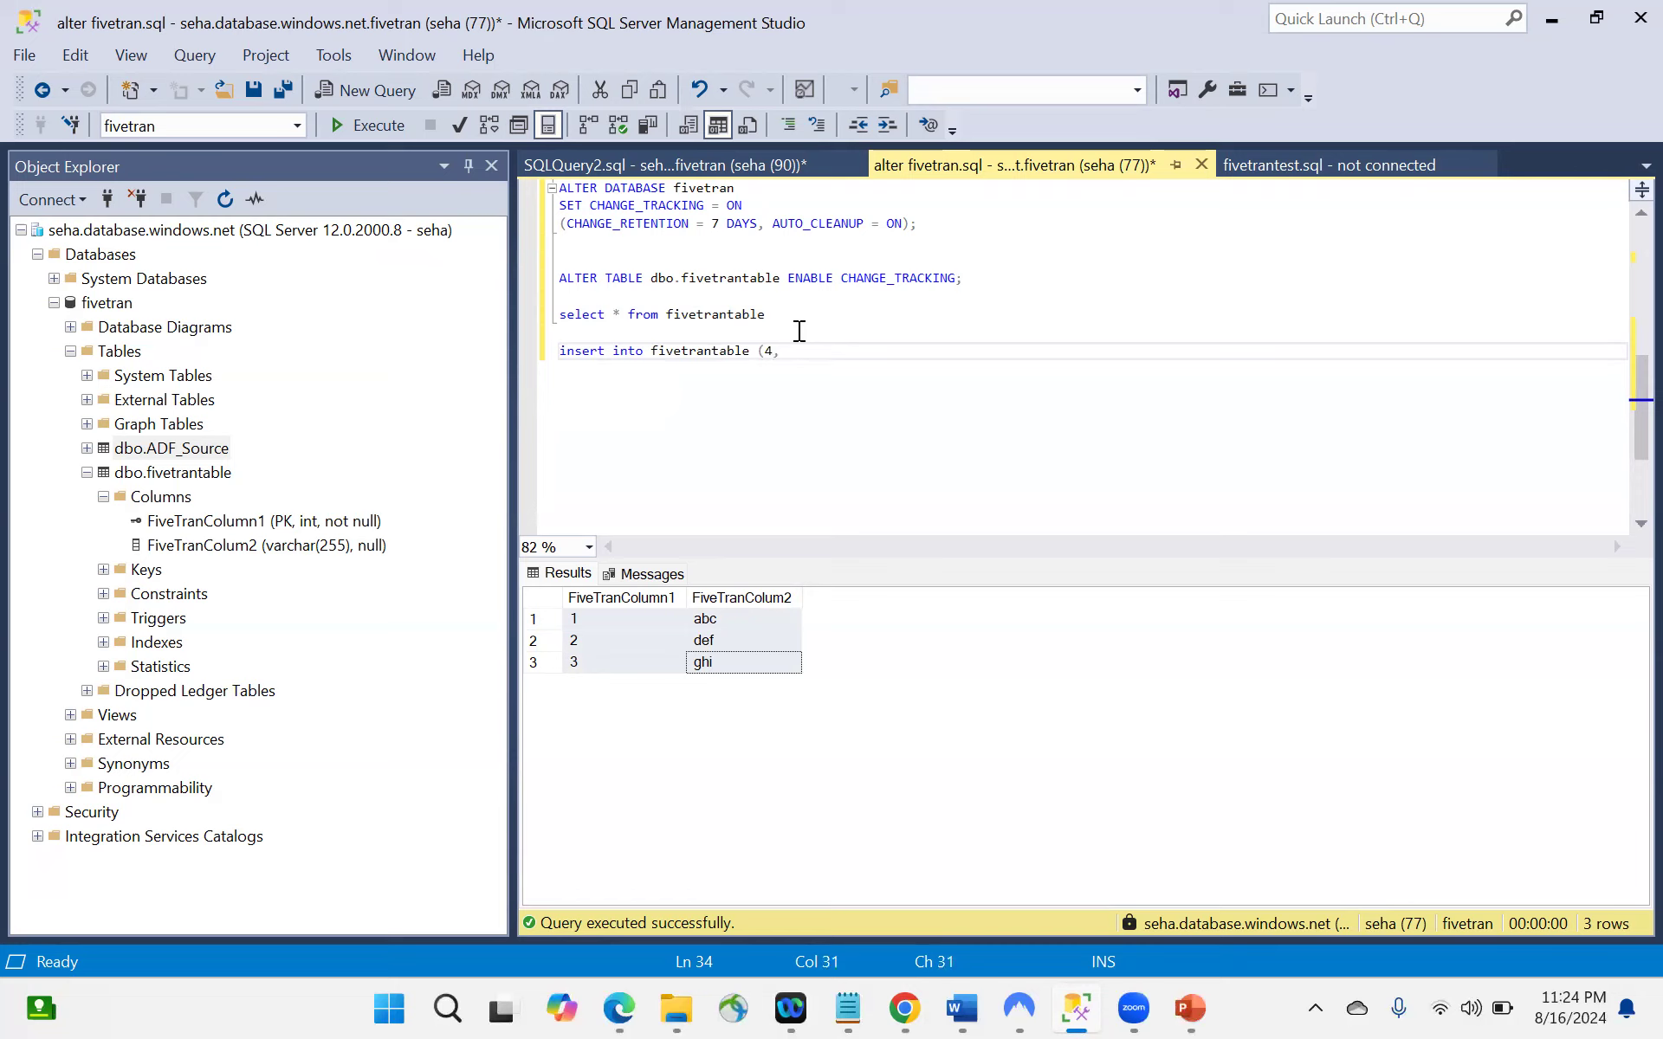
type("jkl'")
key("Left")
key("Left")
key("Left")
key("Left")
type("'")
key("Right")
key("Right")
key("Right")
key("Right")
type(")")
key("shift+Home")
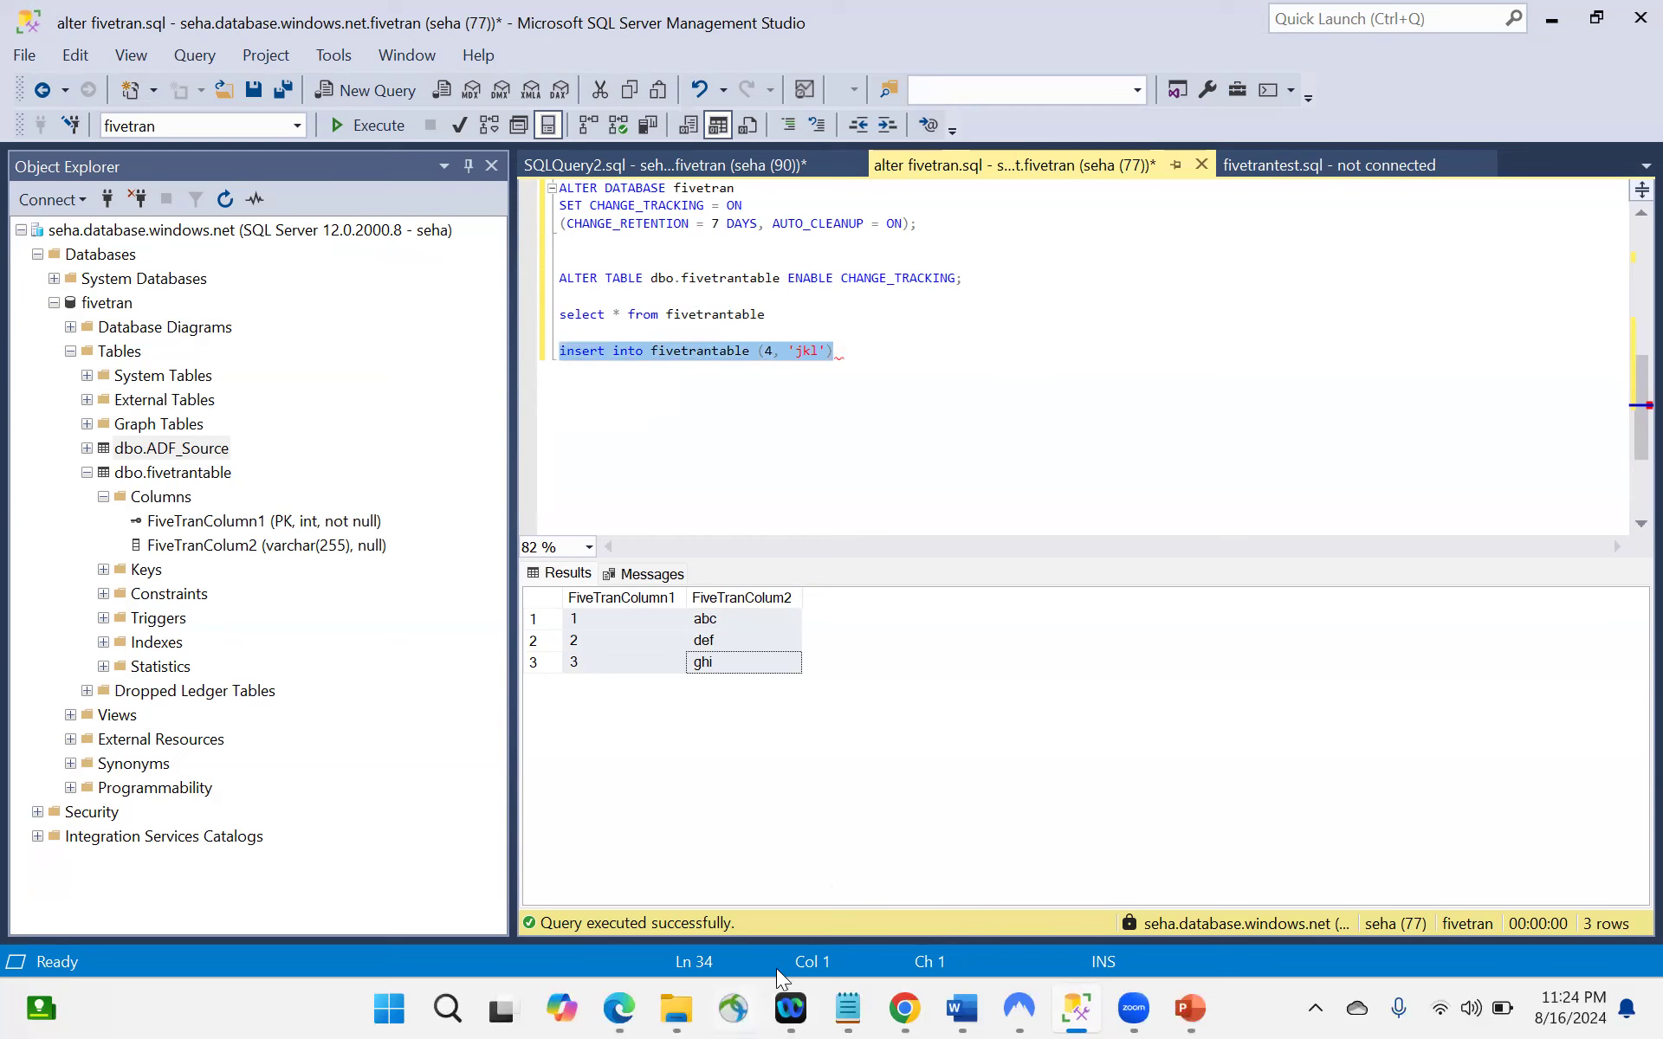
left_click(359, 127)
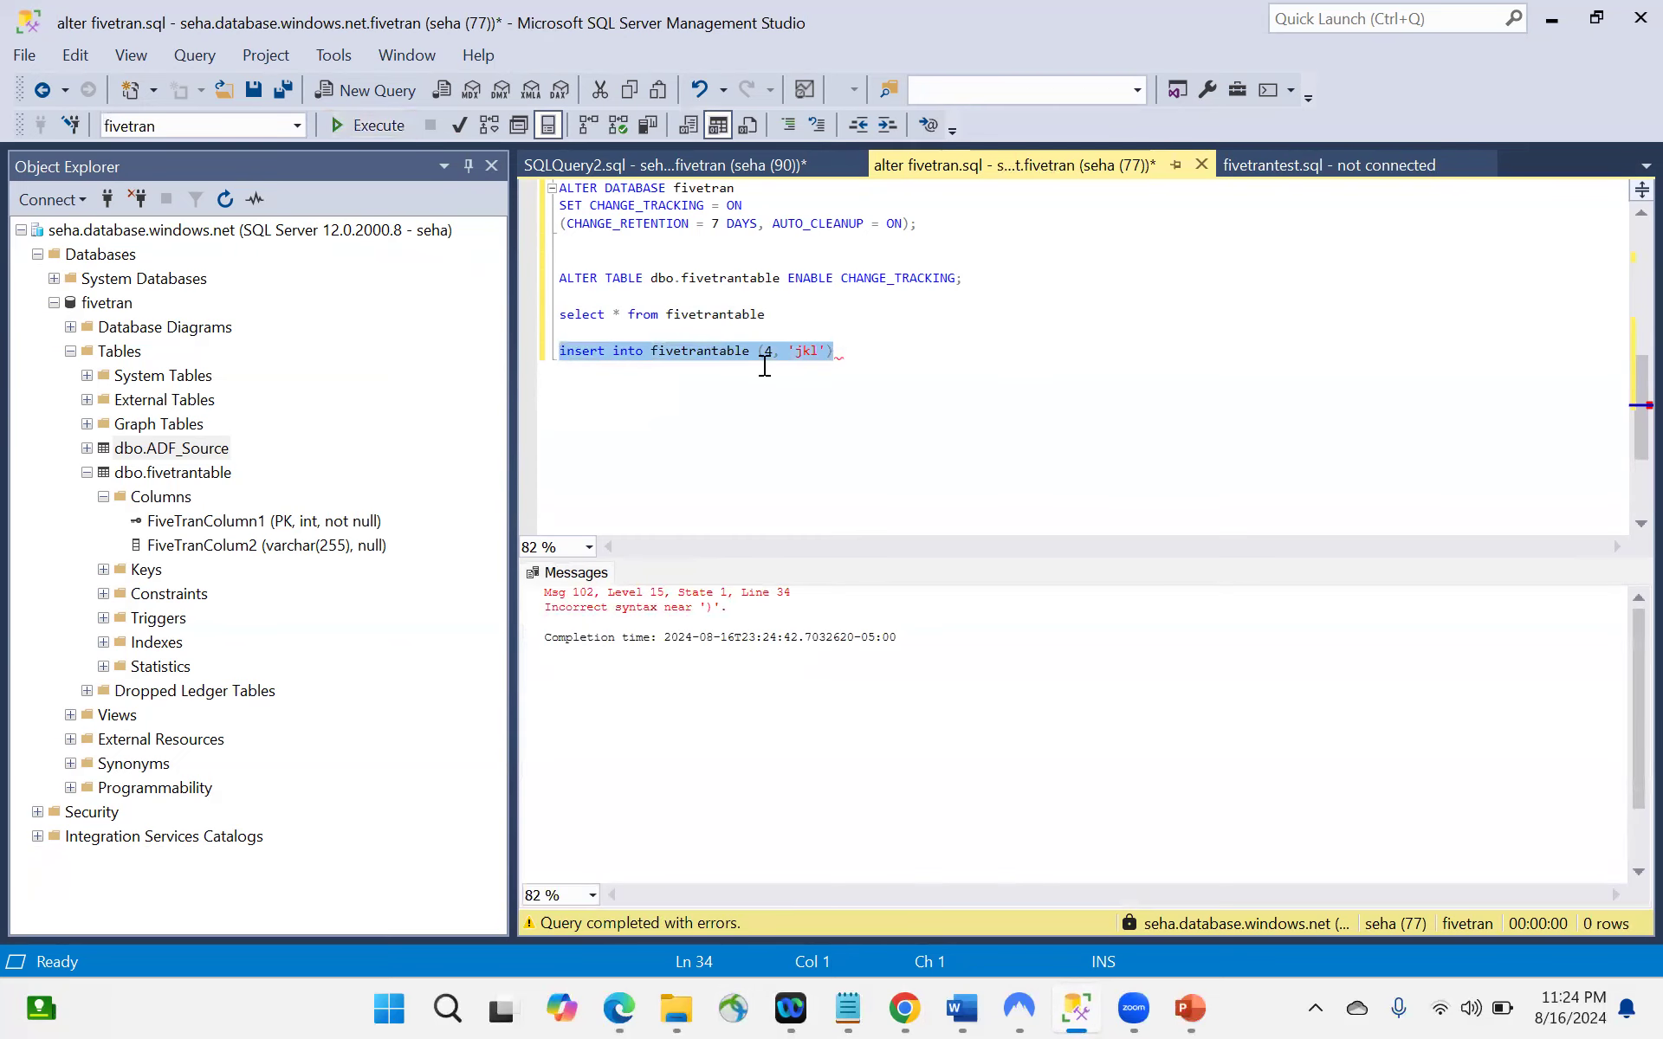
Step: Correct the insert statement to "insert into fivetrantable values (4, 'jkl')" and execute only that statement
left_click(758, 356)
type("value")
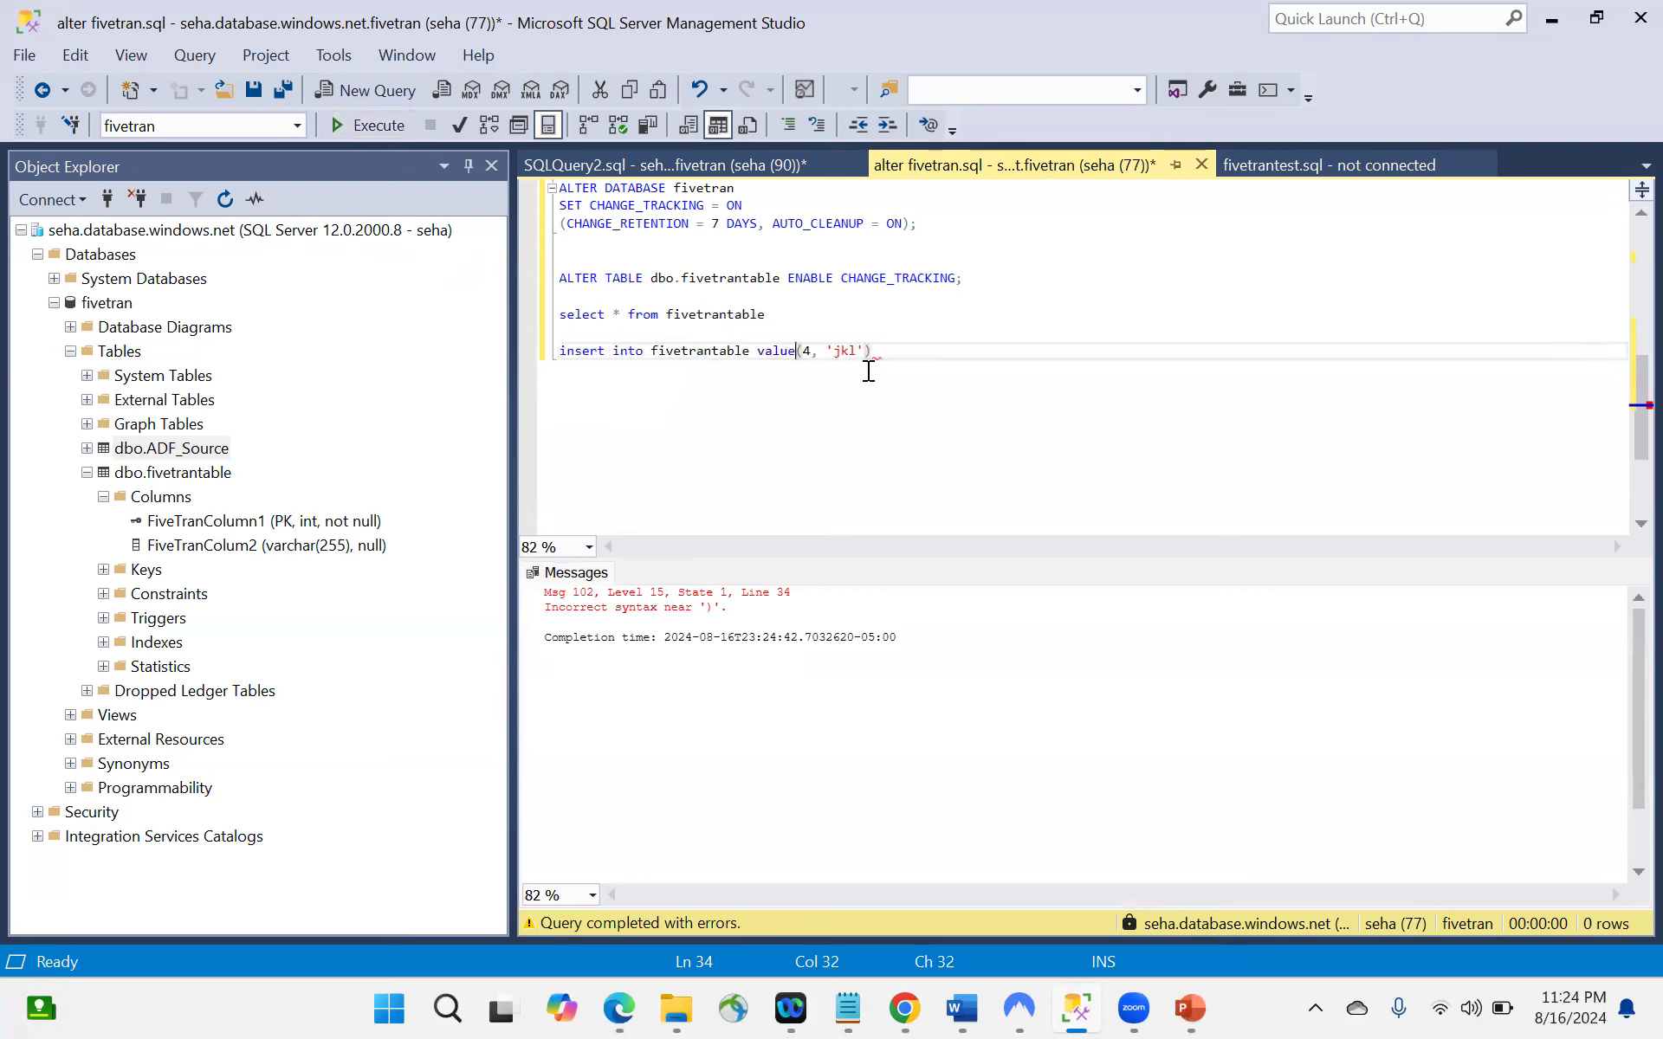
key("End")
key("shift+Home")
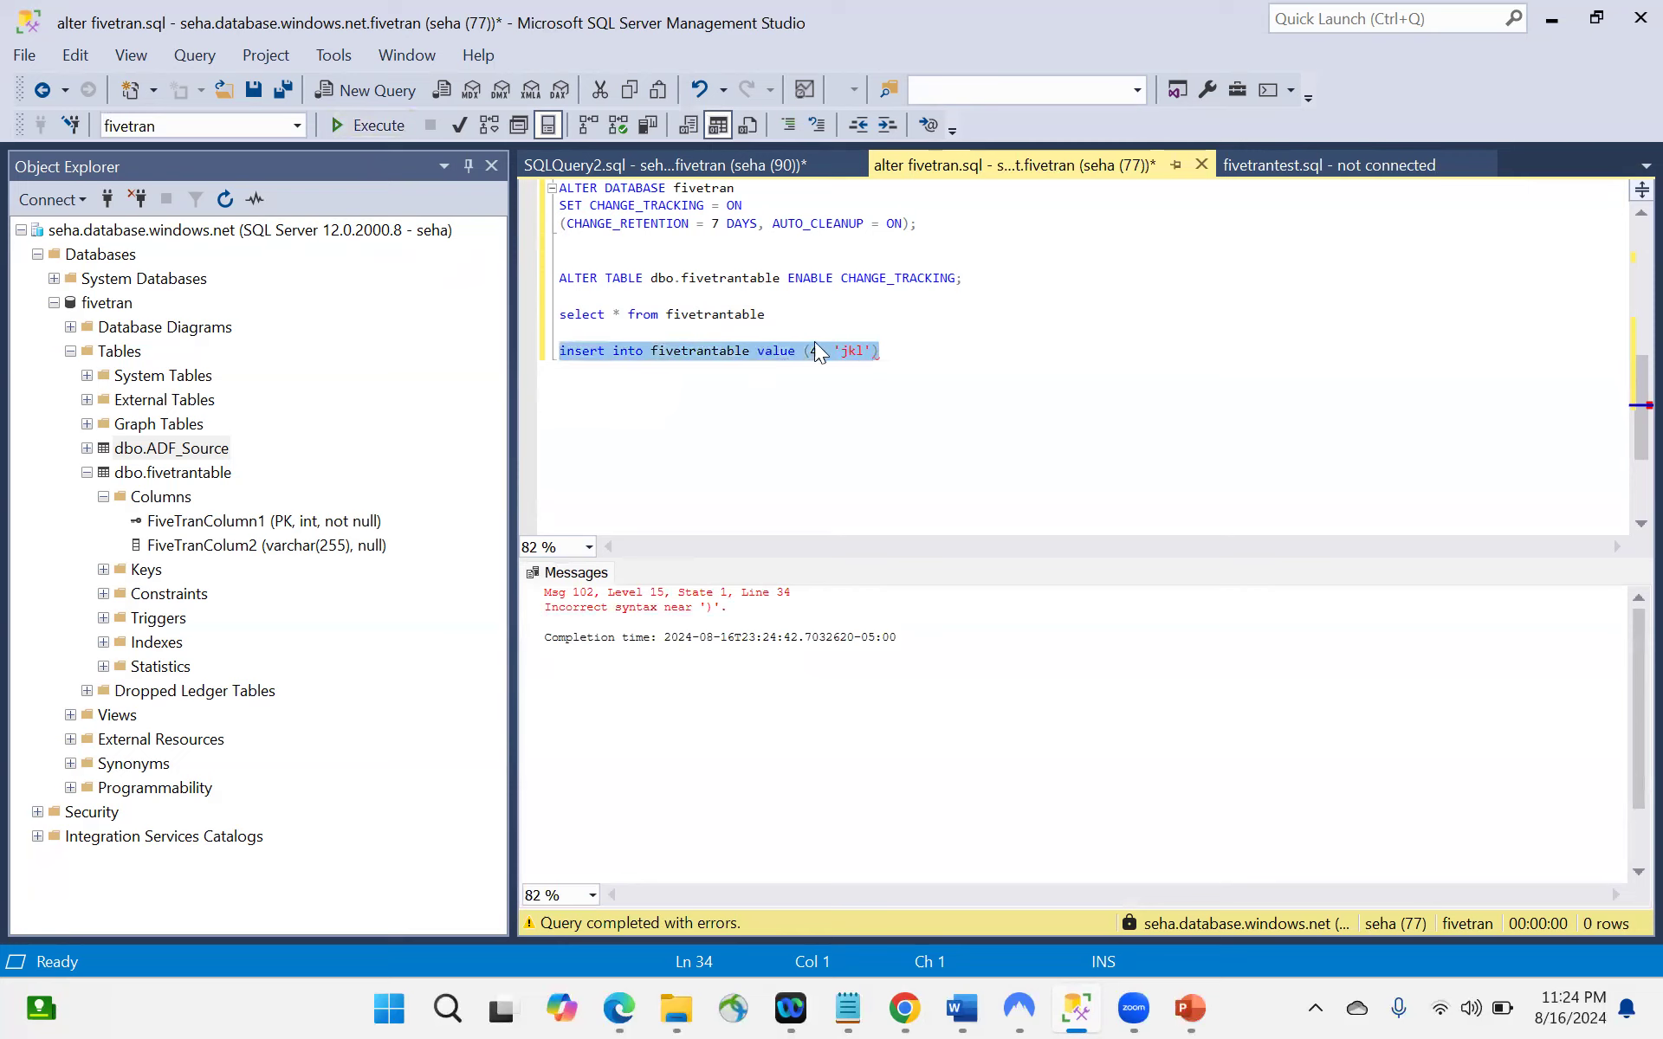
left_click(364, 131)
left_click(804, 355)
type("s")
left_click(938, 352)
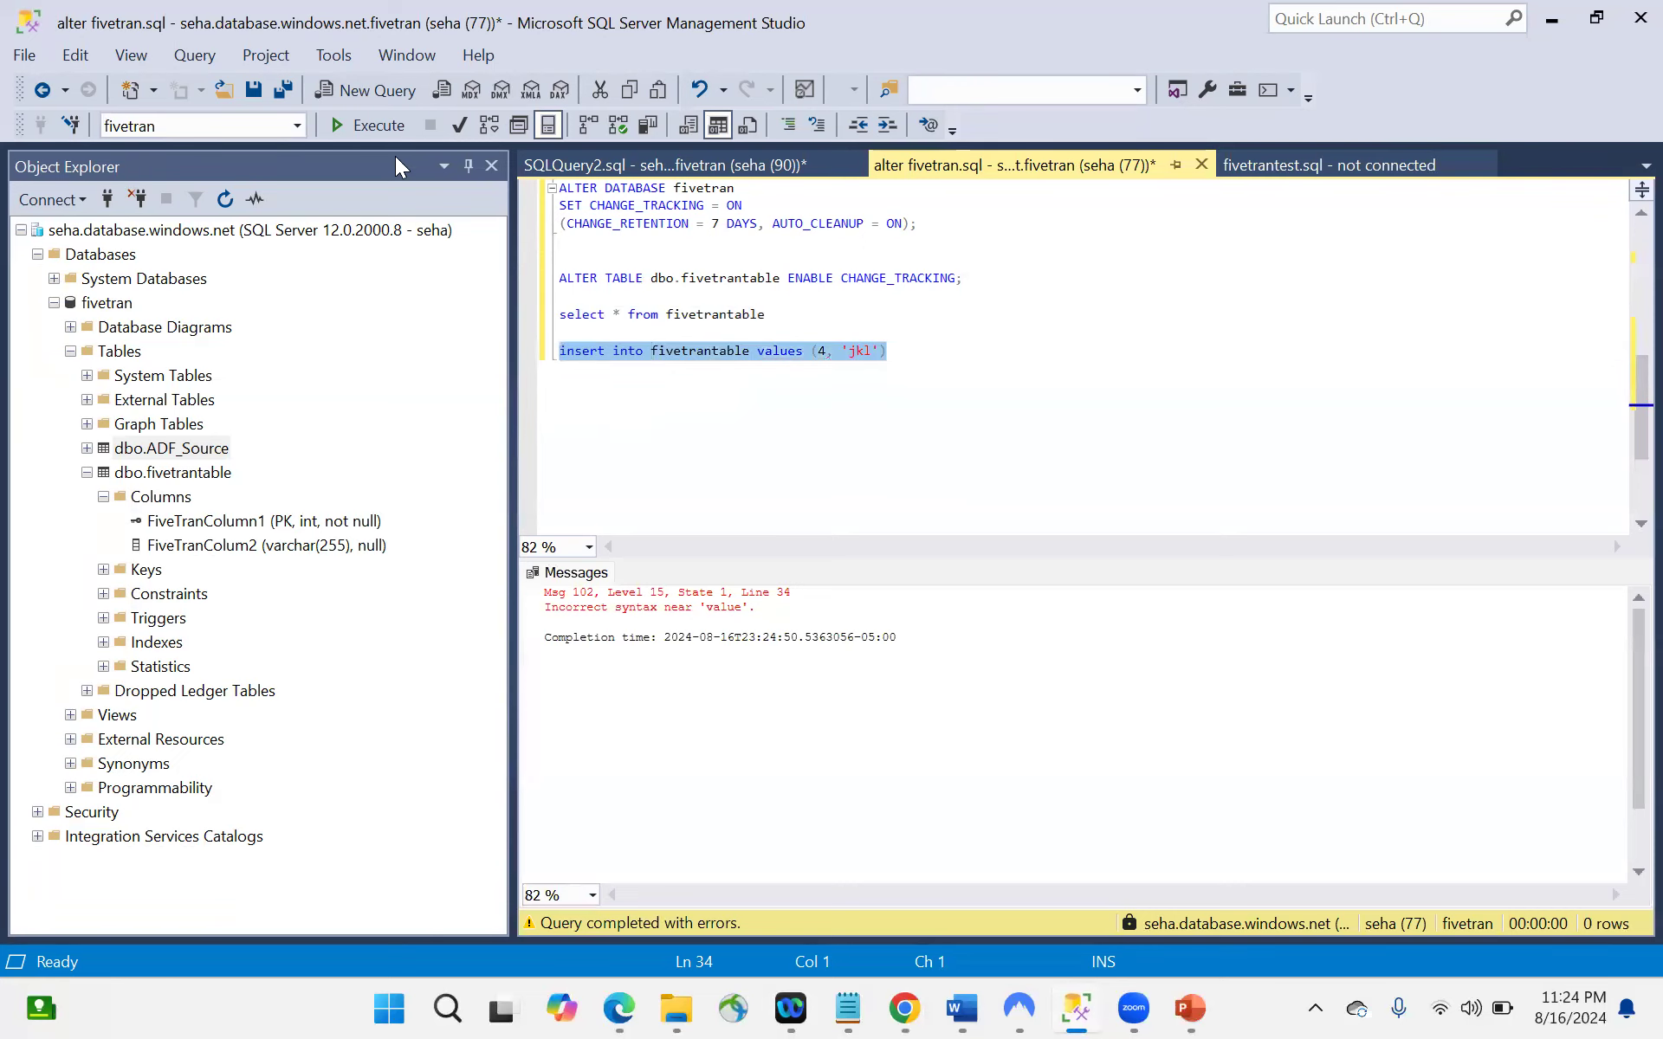
left_click(366, 128)
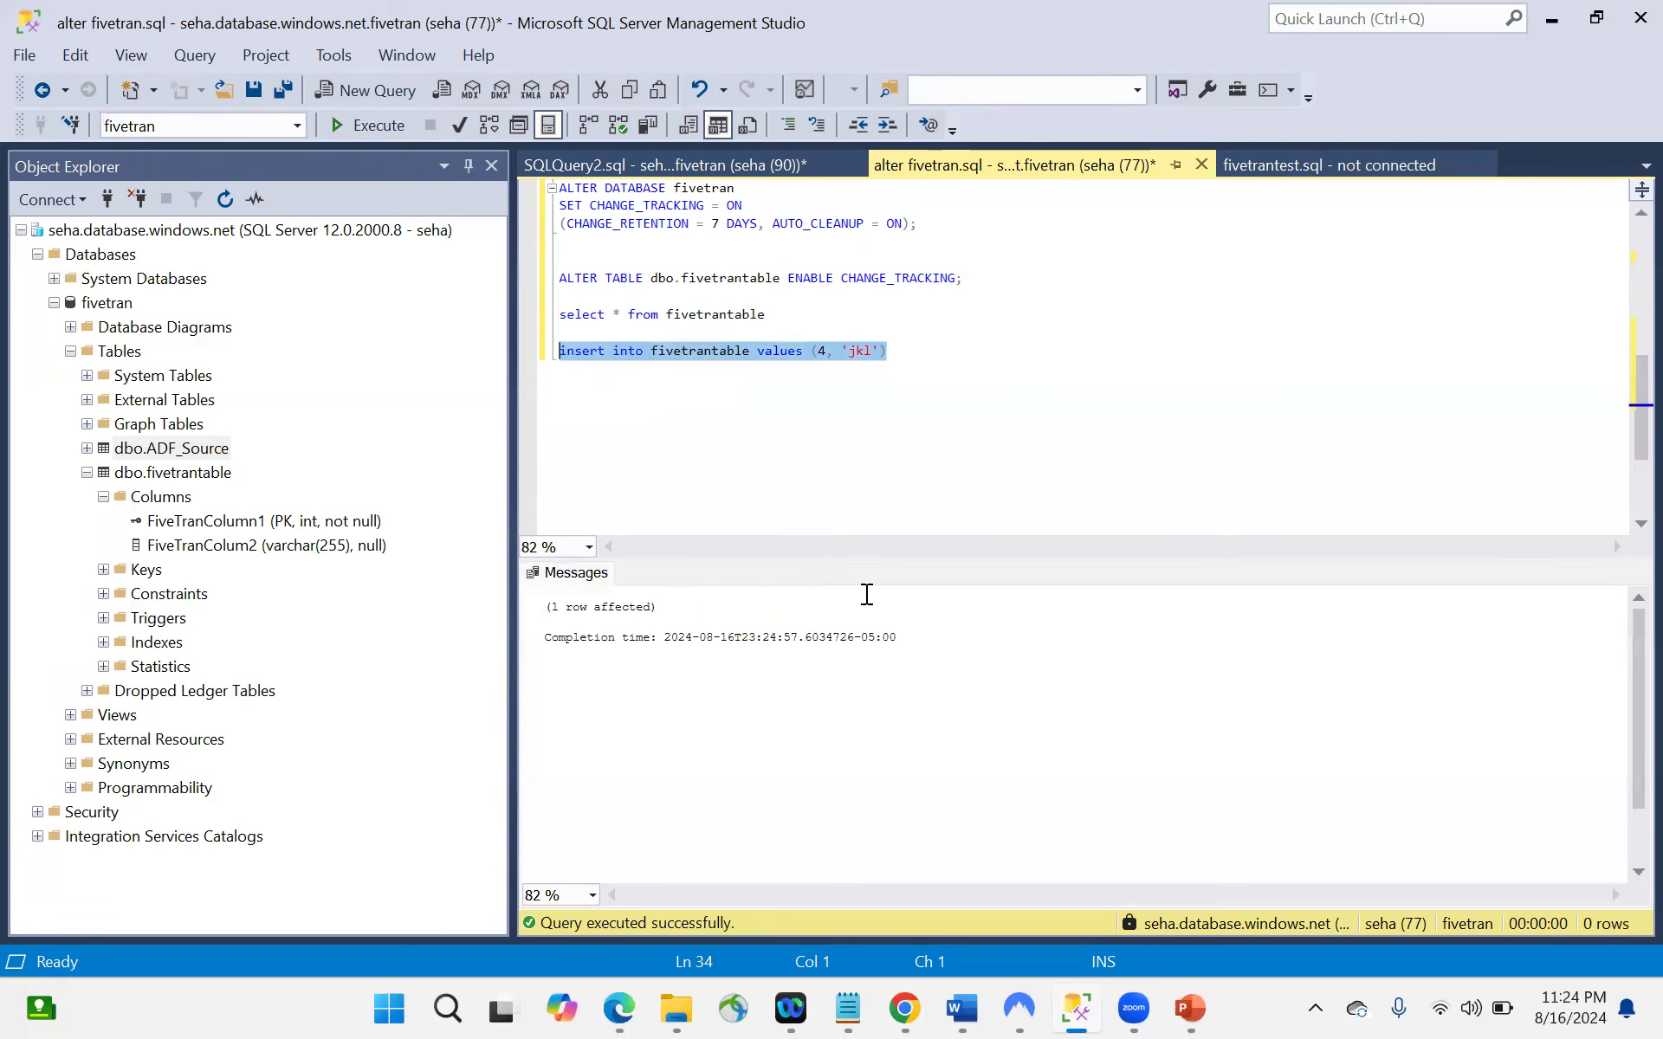
Step: Execute the fivetrantable select on the source, and rerun the same select in the Snowflake worksheet for comparison
left_click_drag(771, 320, 563, 326)
left_click(364, 126)
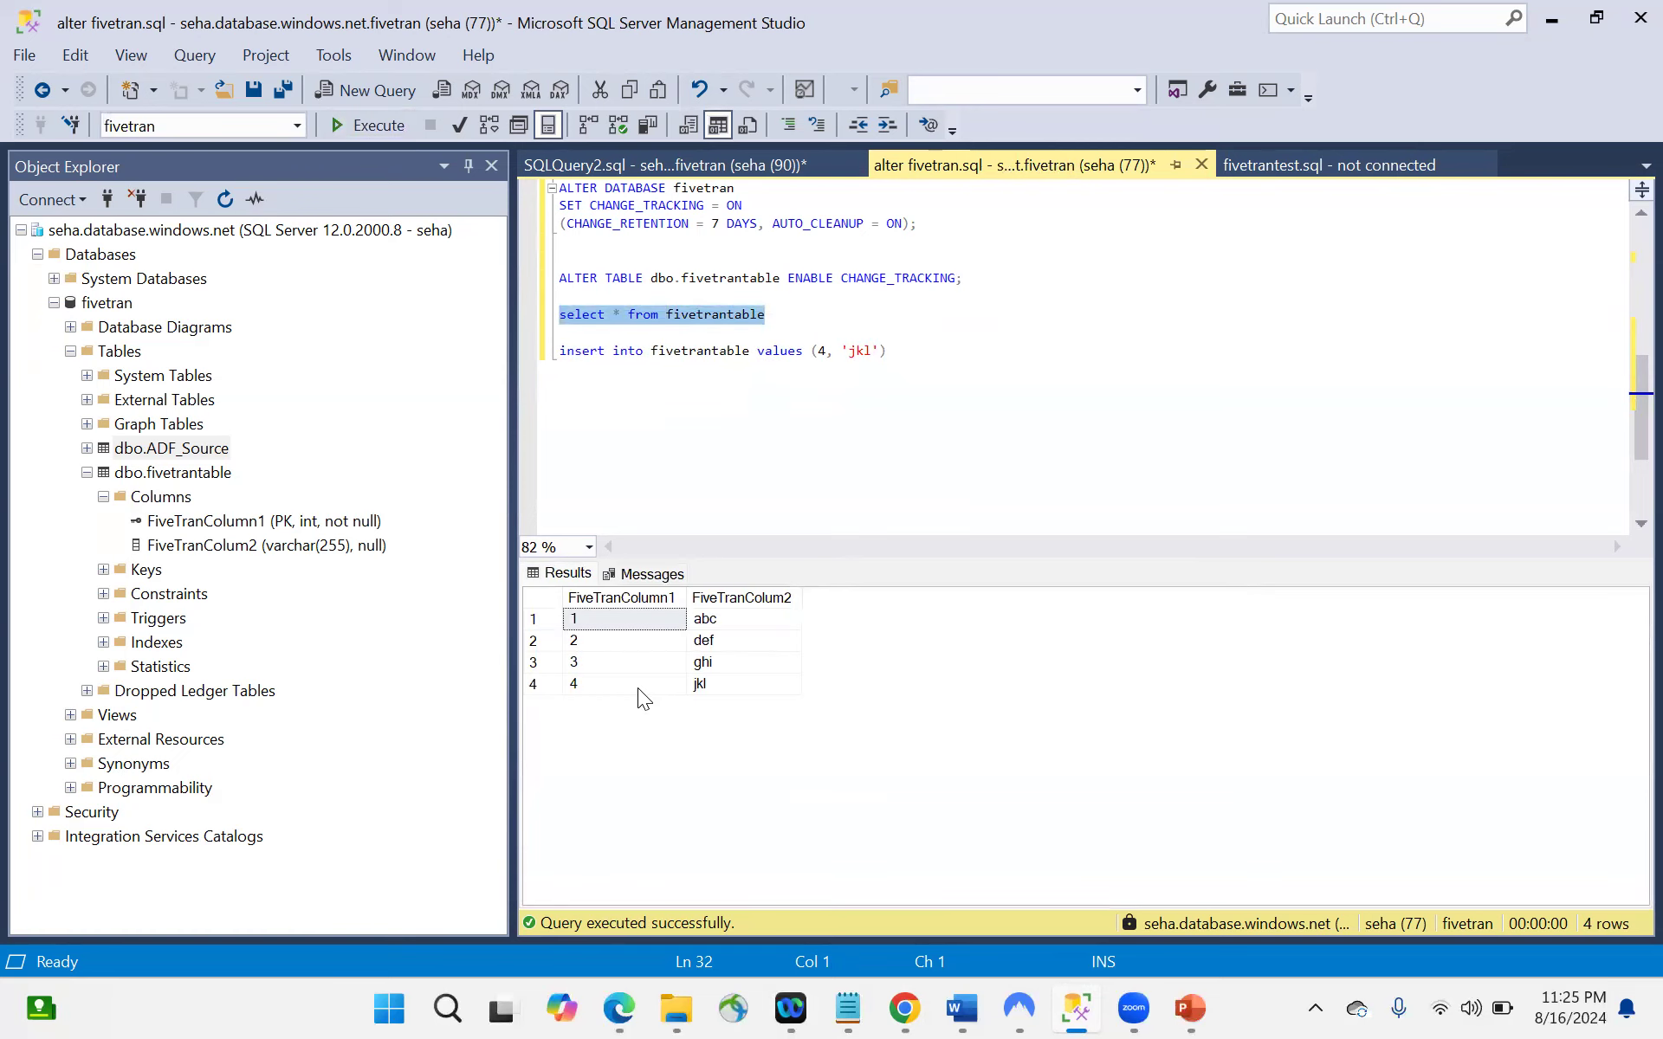
mouse_move(904, 1007)
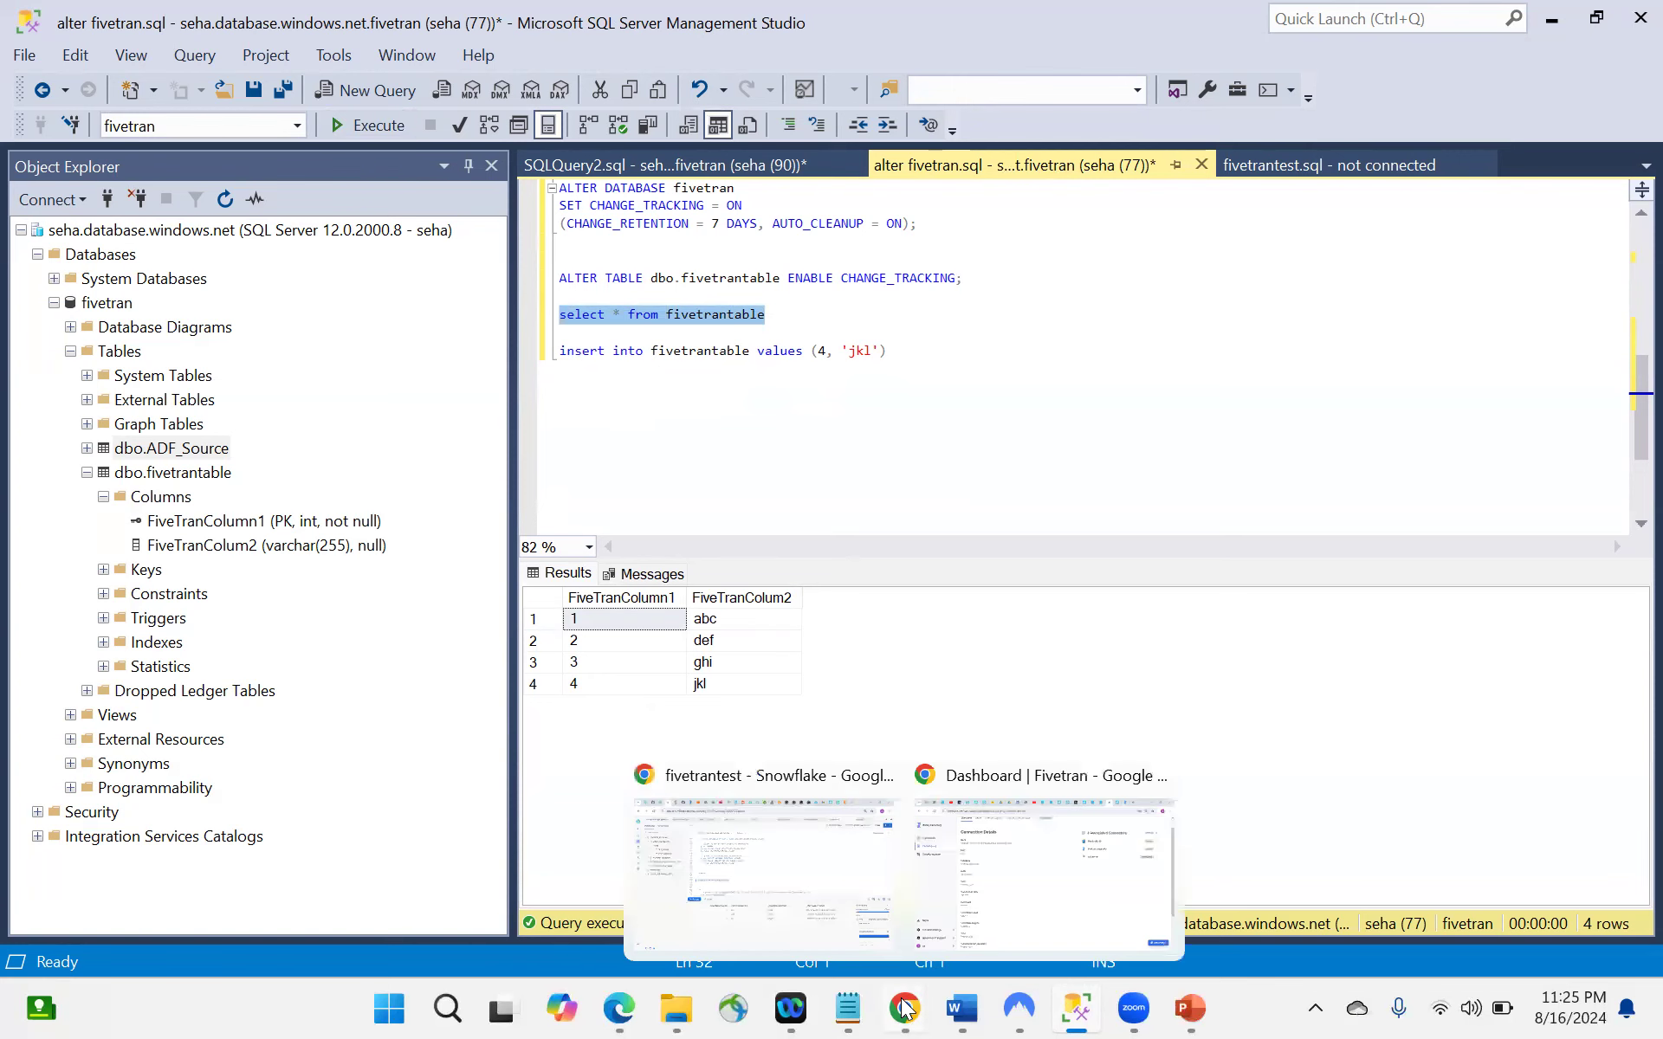
left_click(770, 916)
left_click(627, 516)
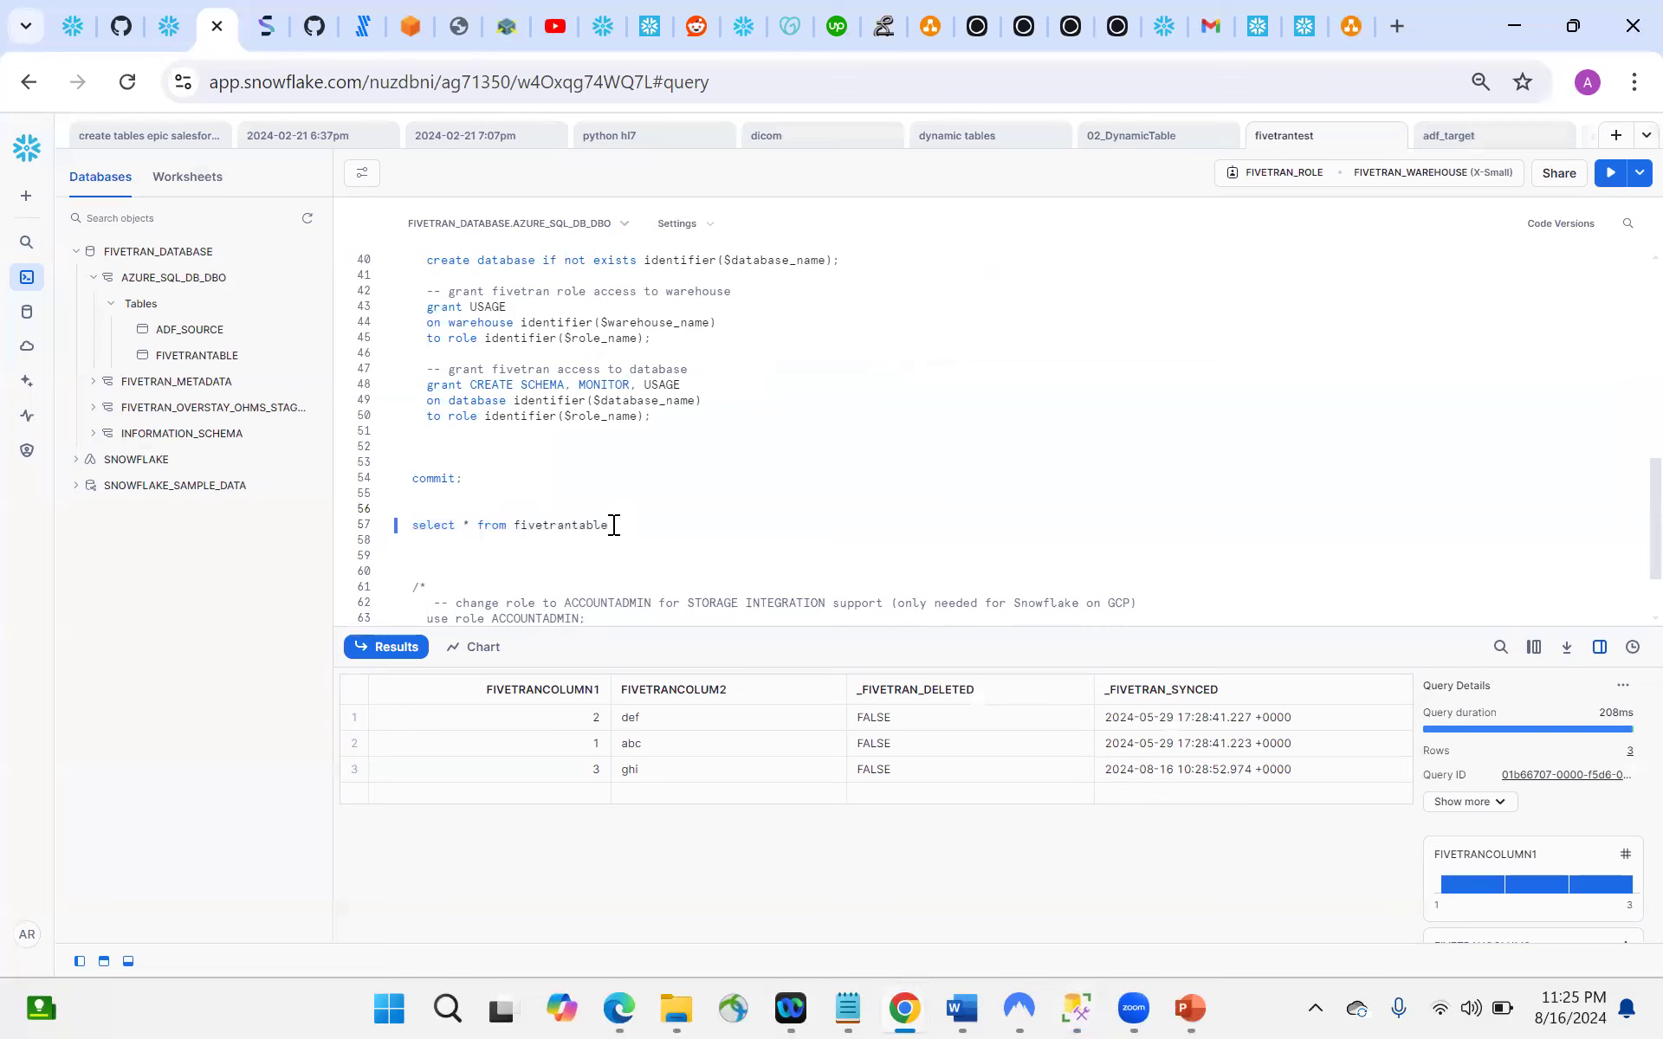
left_click_drag(612, 525, 395, 522)
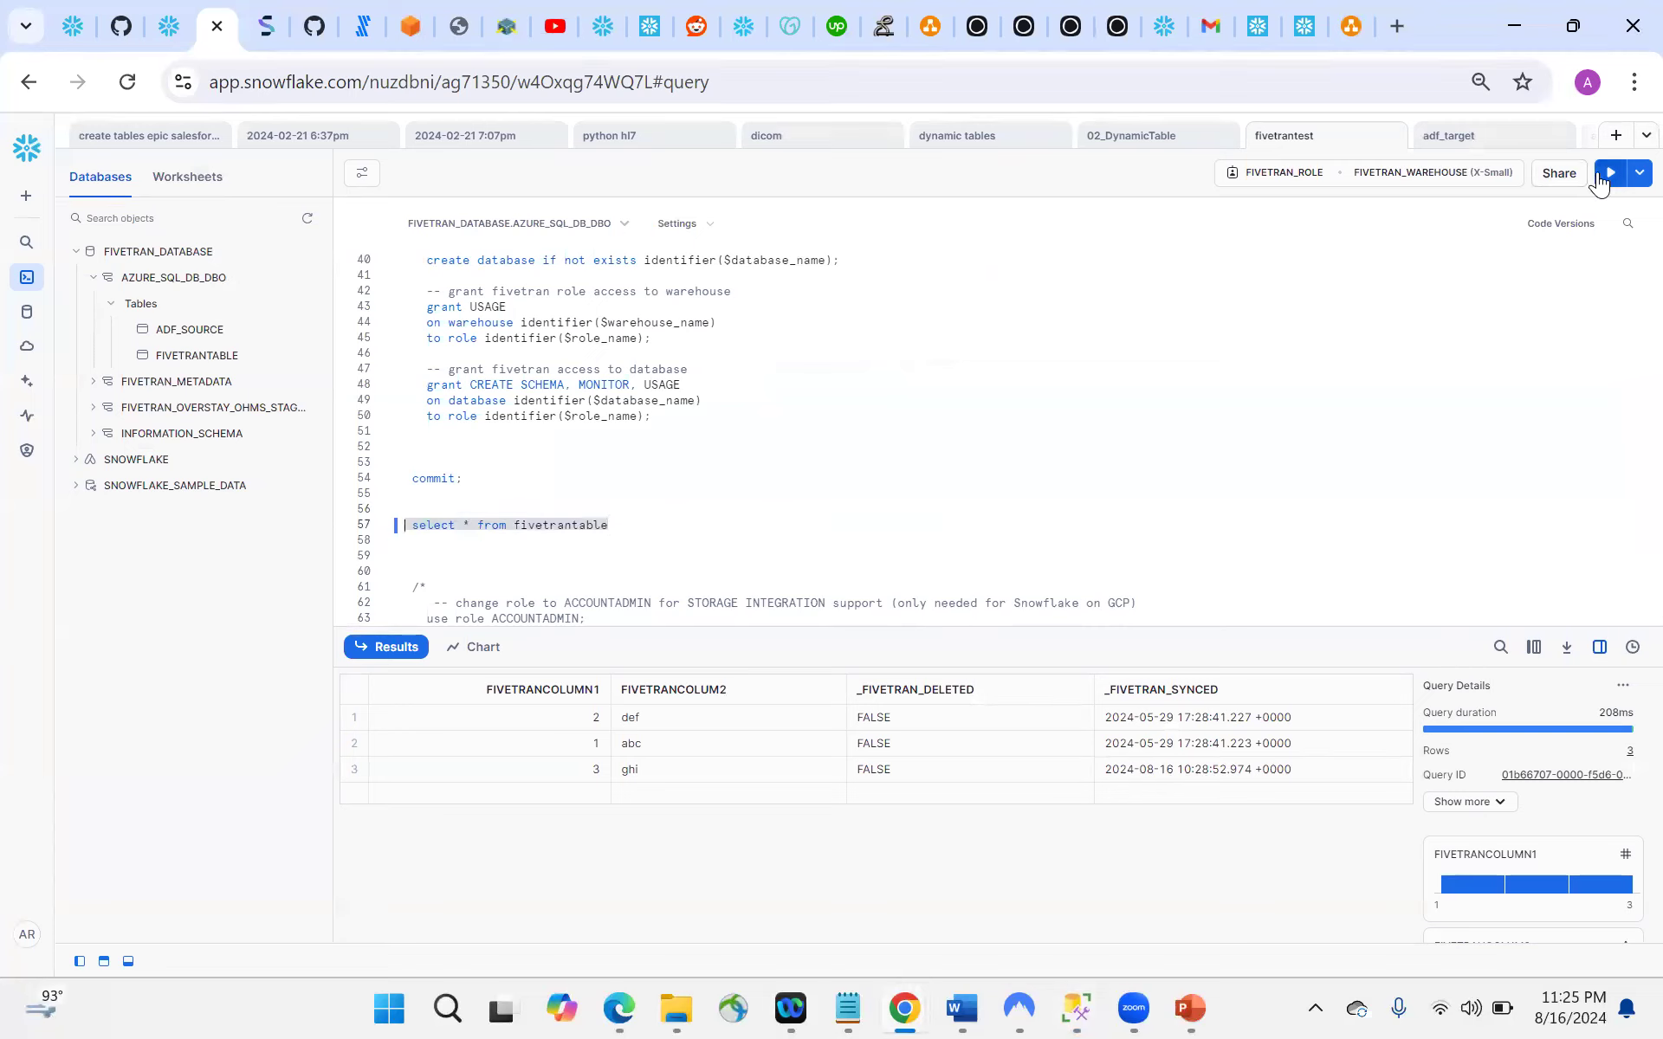
left_click(1609, 173)
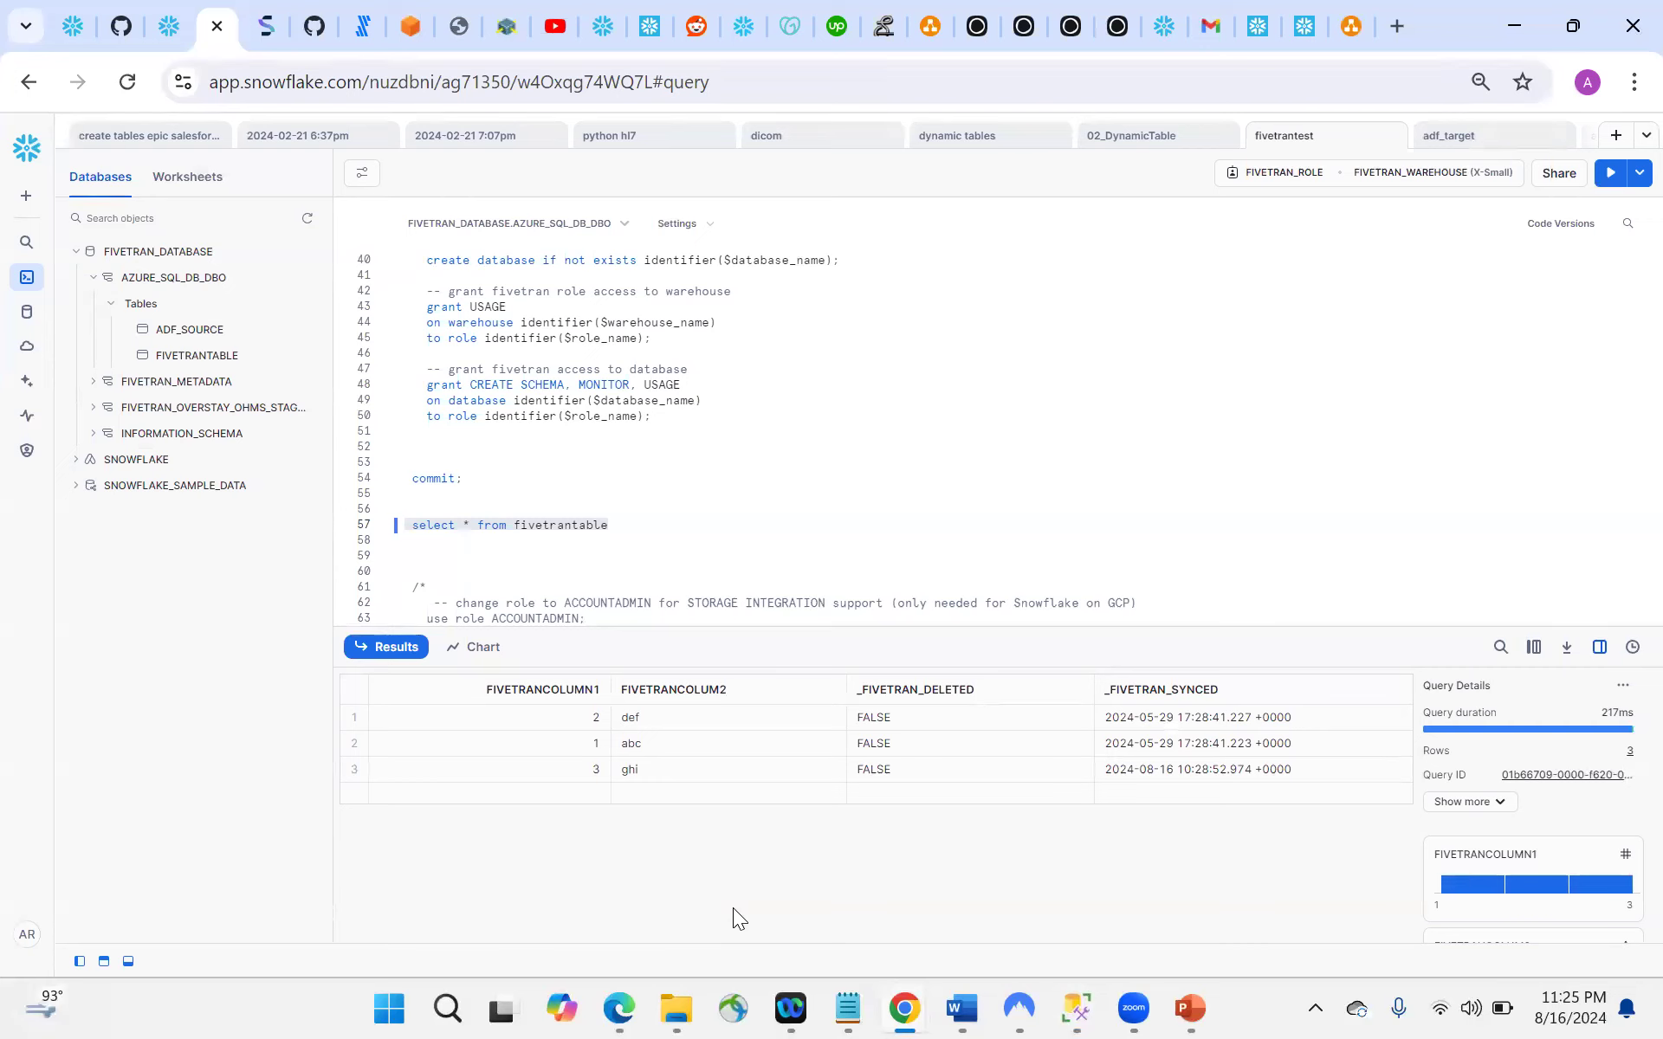
Step: Switch to the Fivetran dashboard, open the azure_sql_db connector's schema, and start a full re-sync of the fivetrantable table
mouse_move(905, 1009)
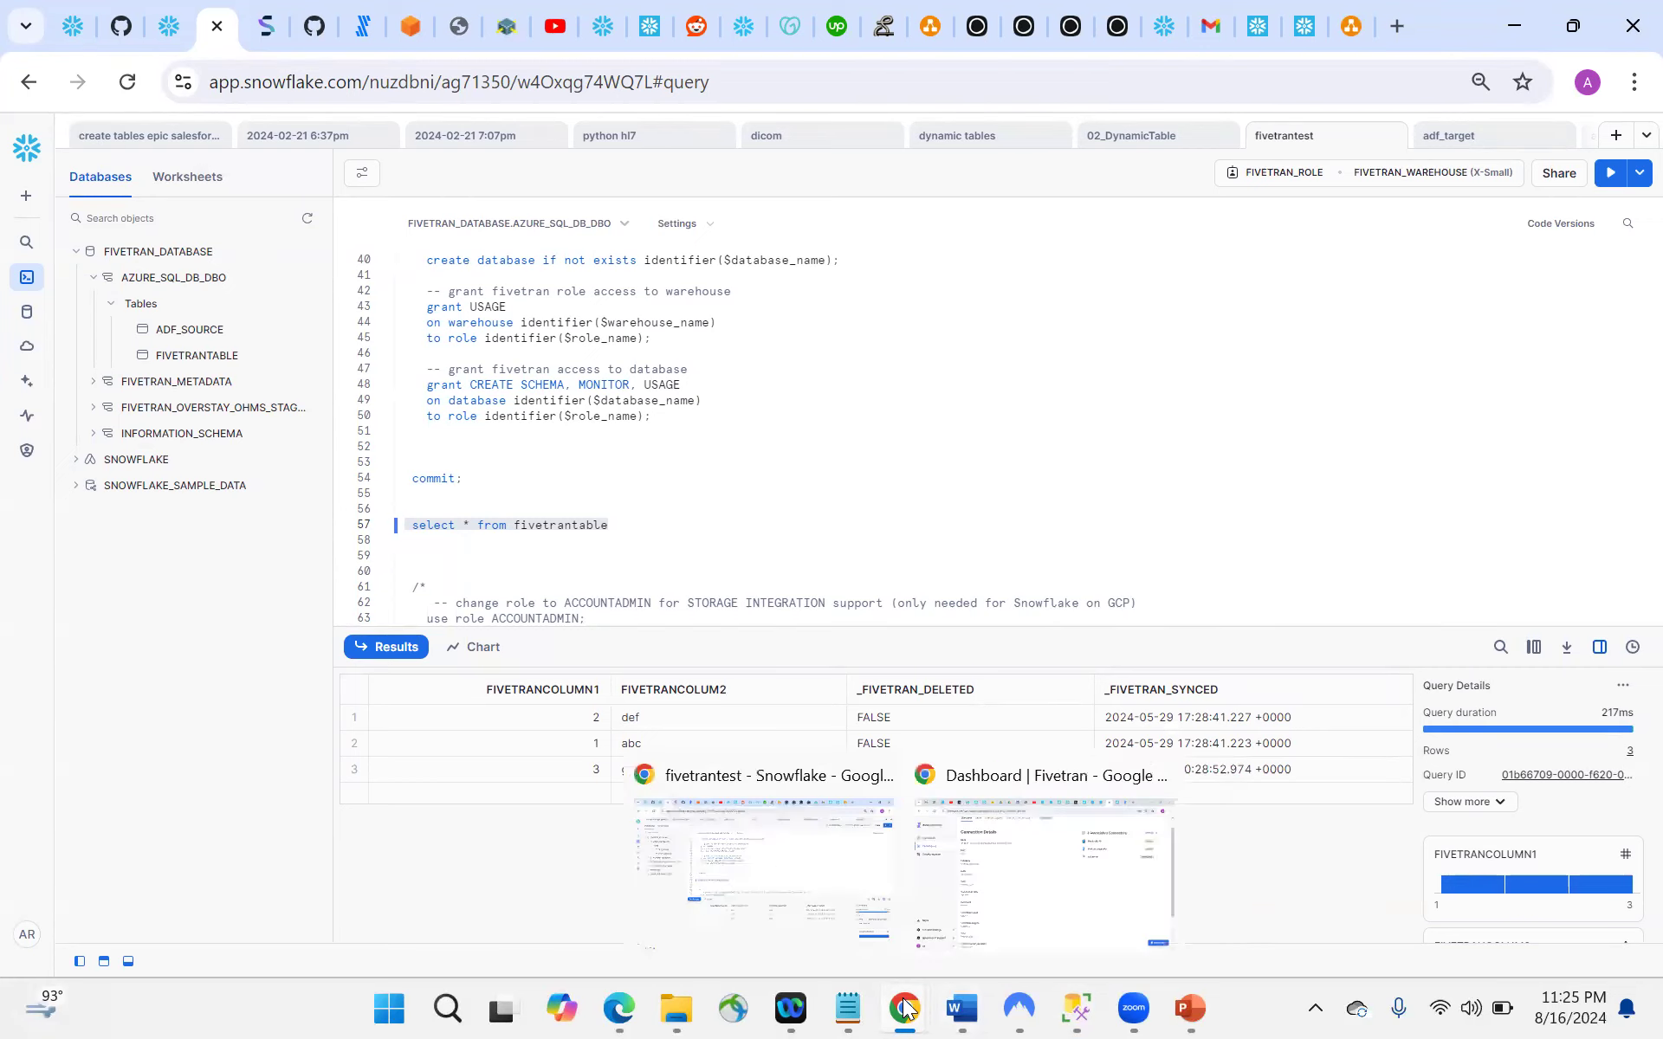
left_click(1010, 897)
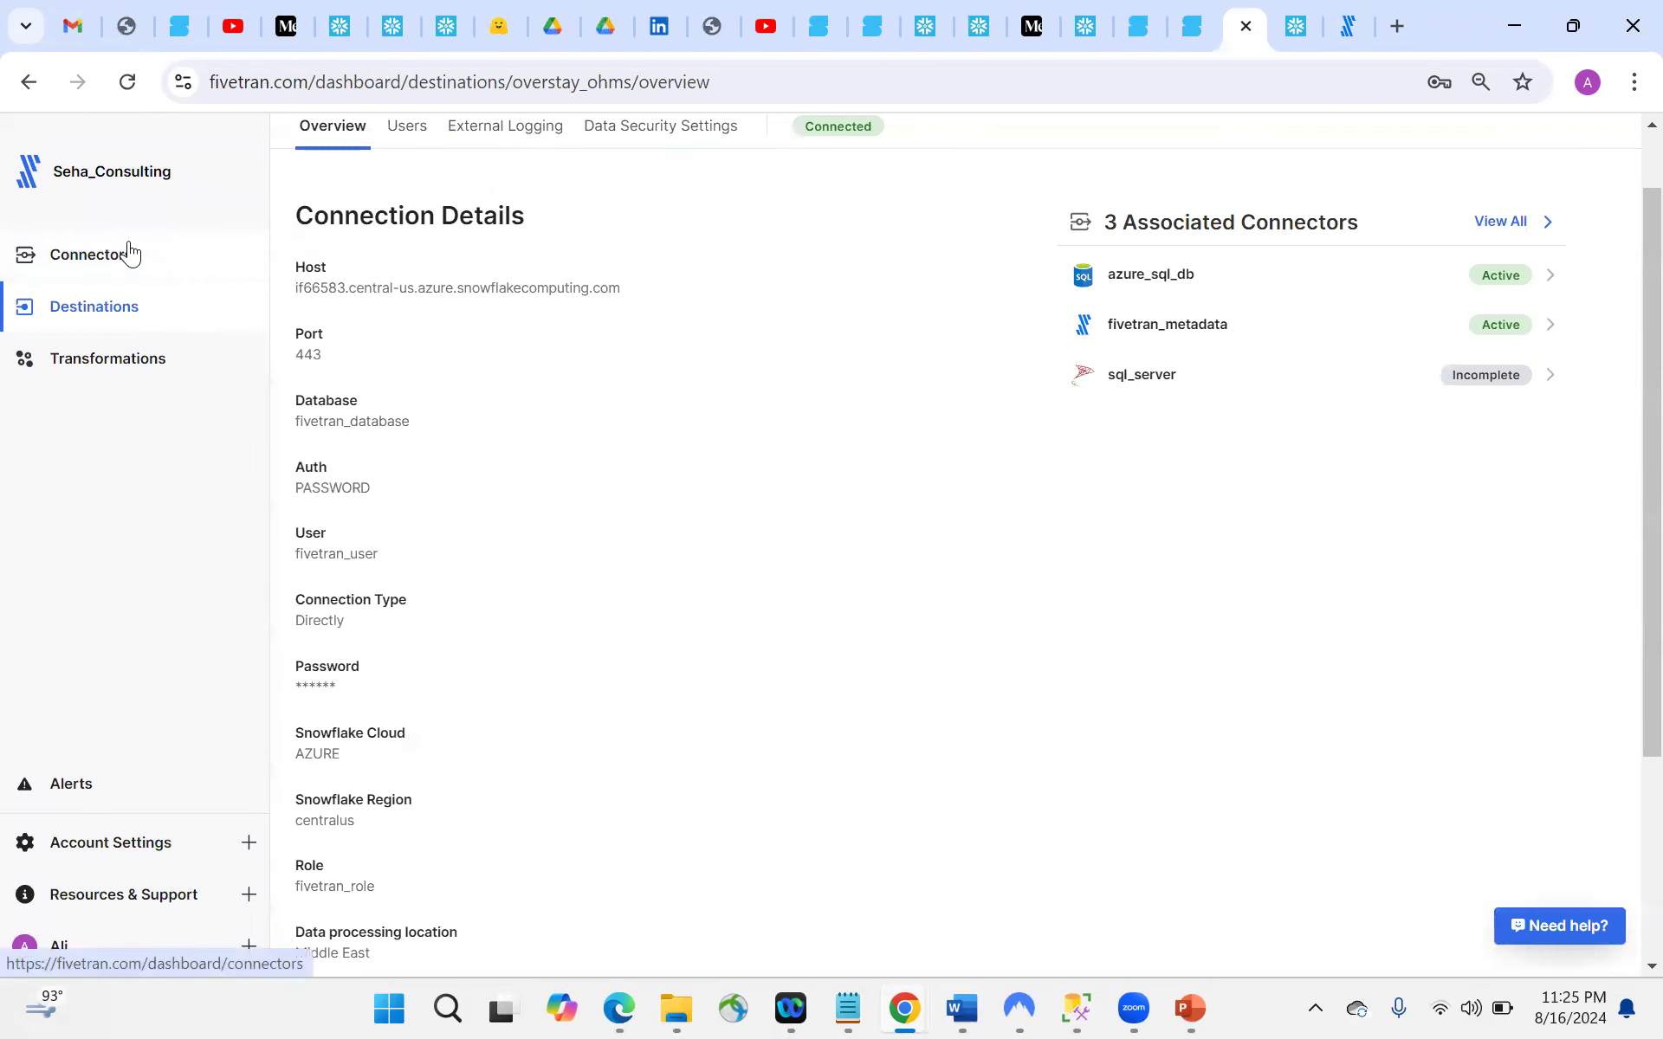
left_click(130, 253)
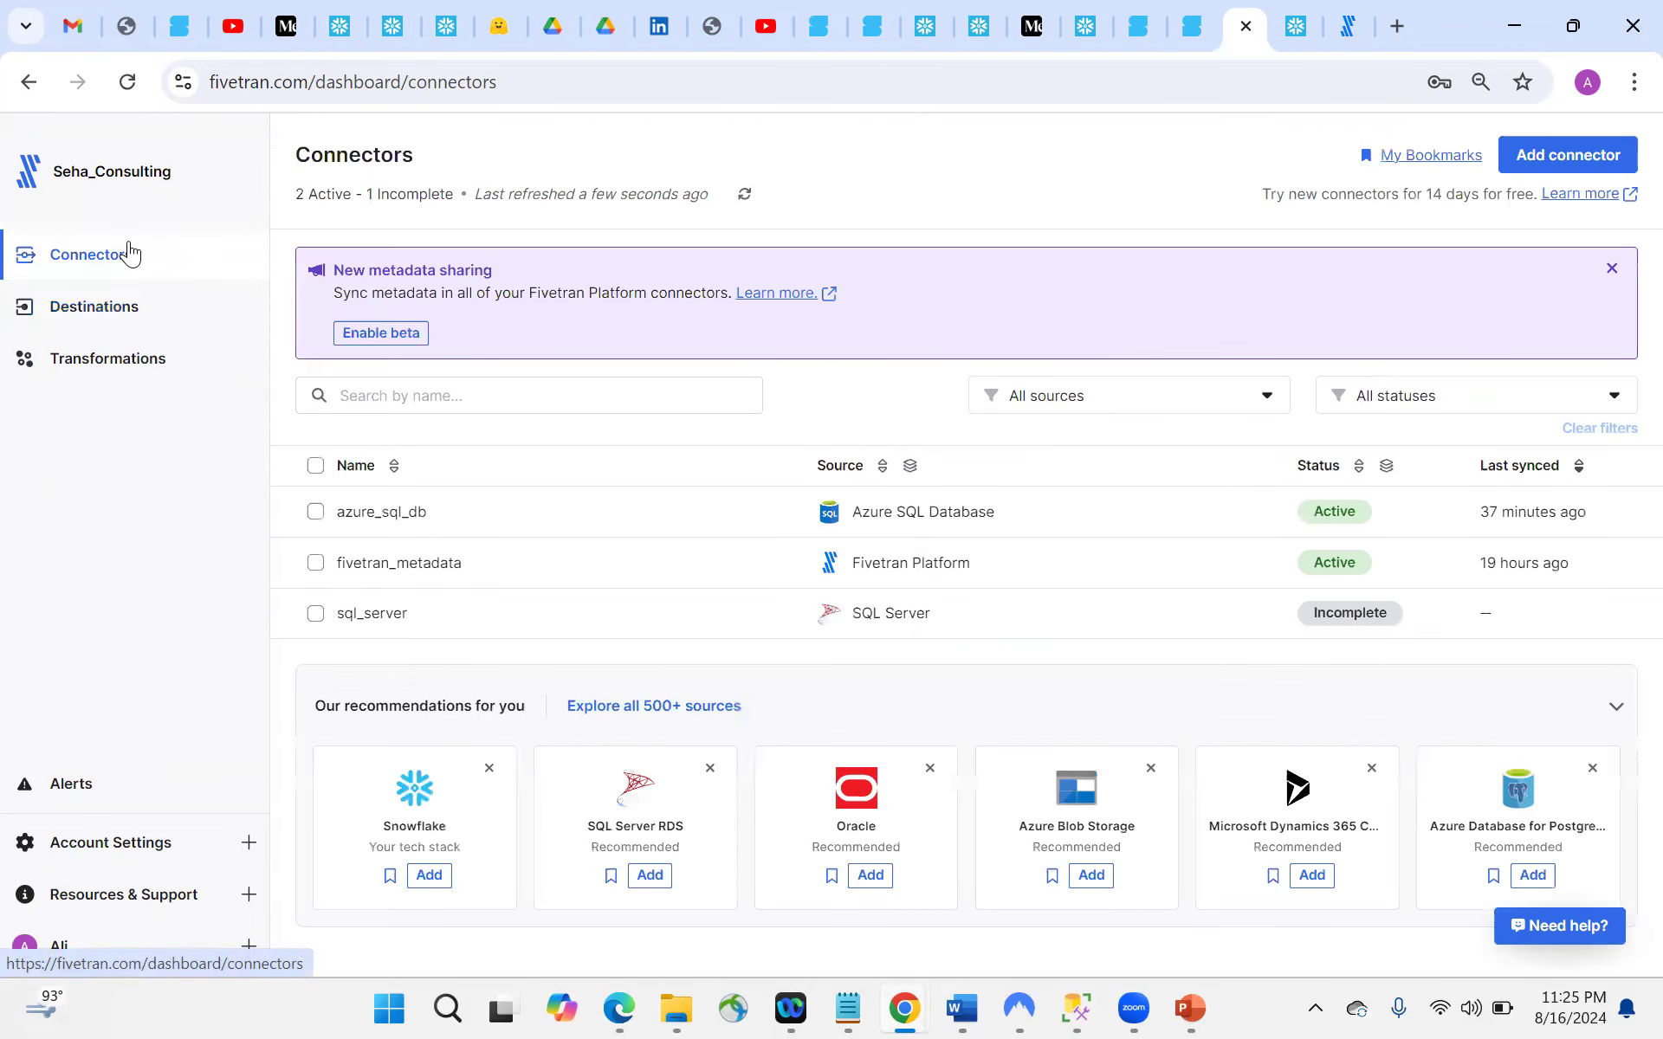
left_click(383, 512)
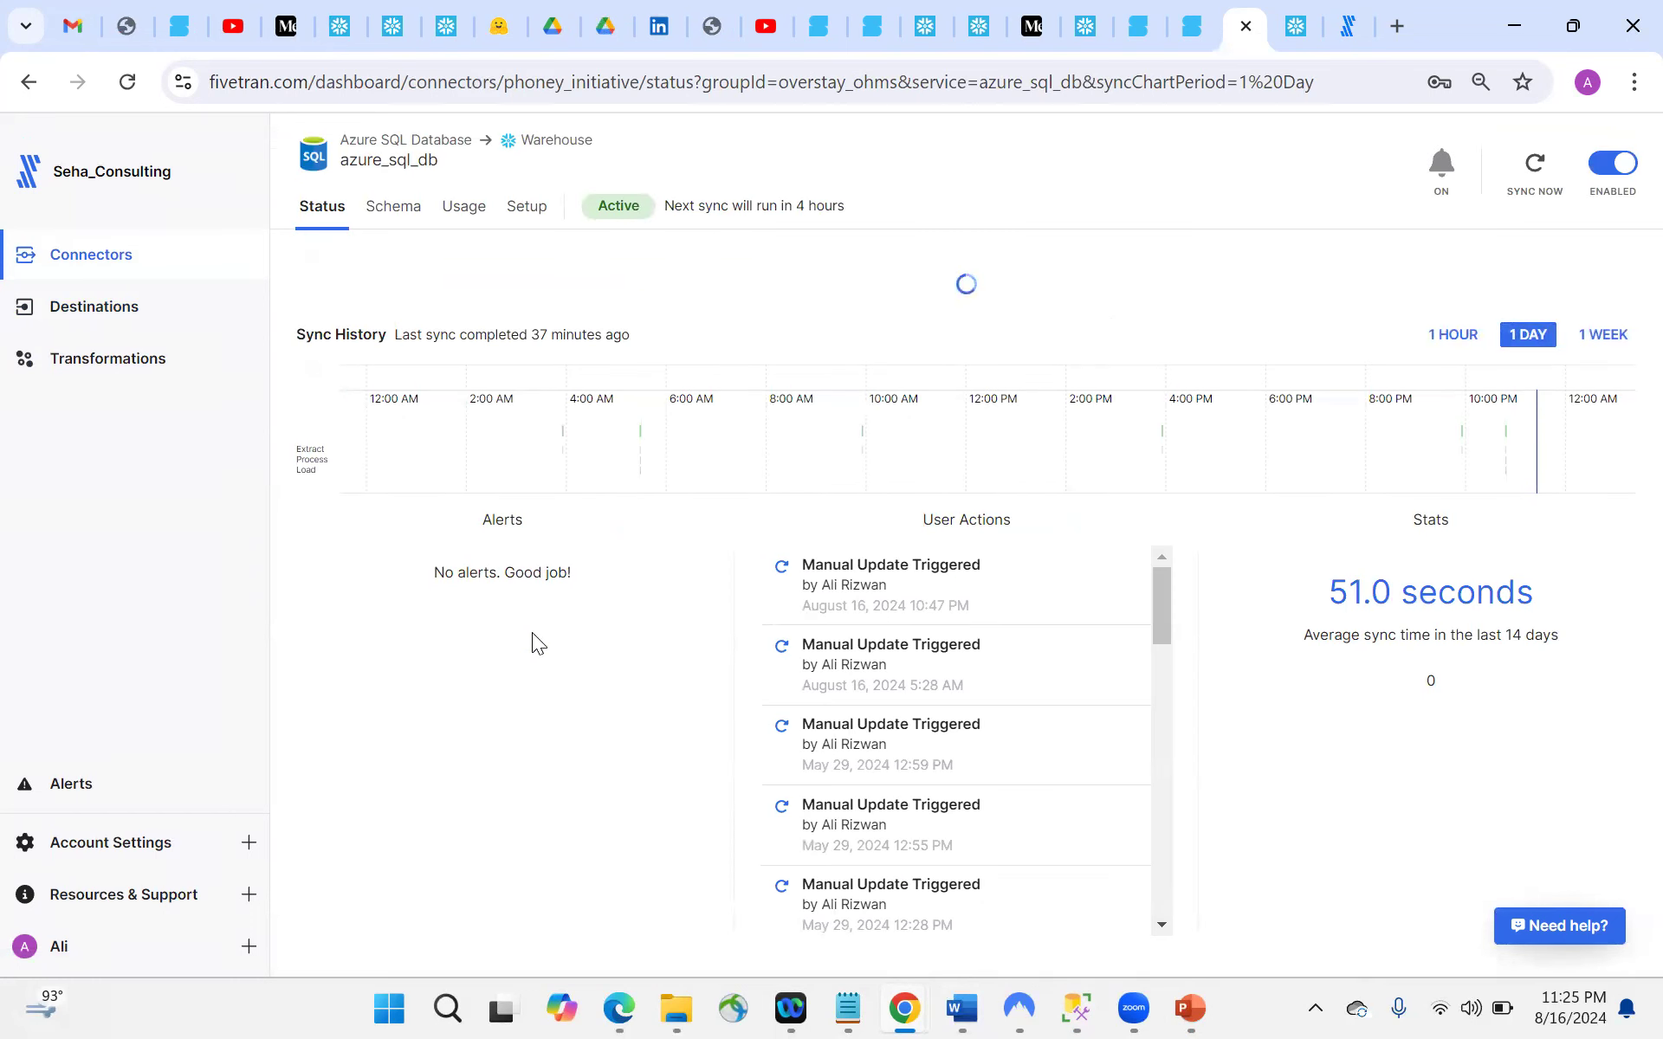
left_click(392, 212)
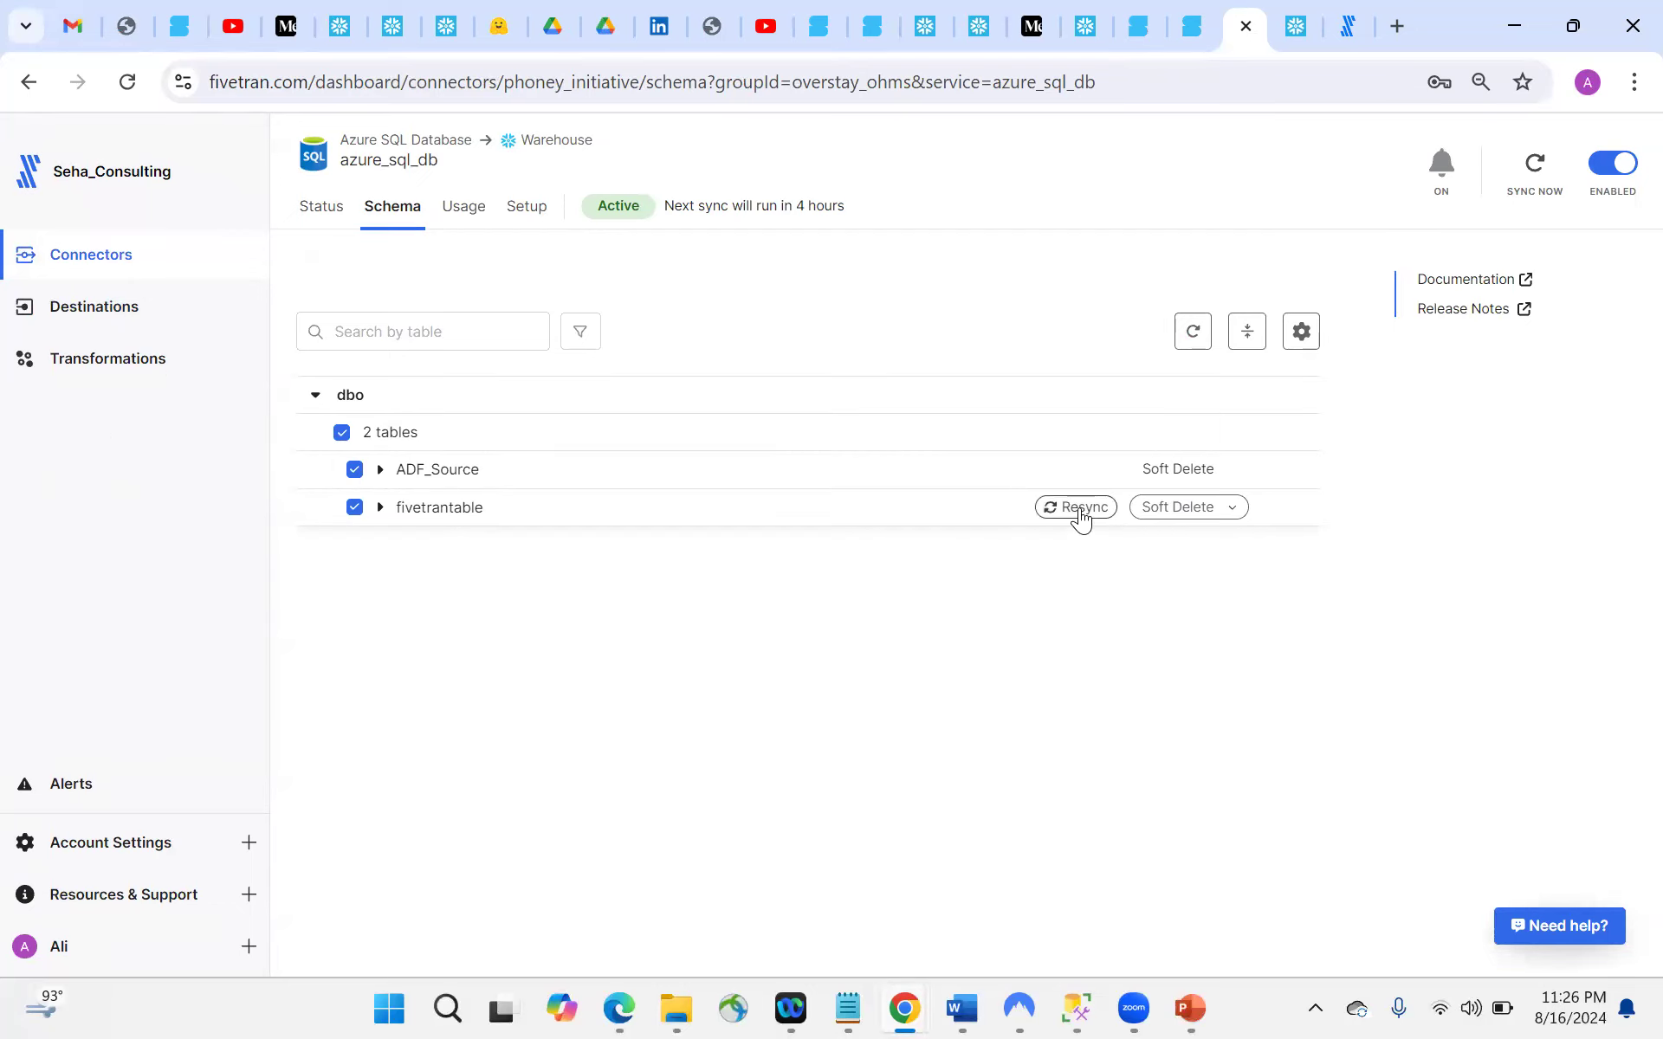
left_click(1080, 509)
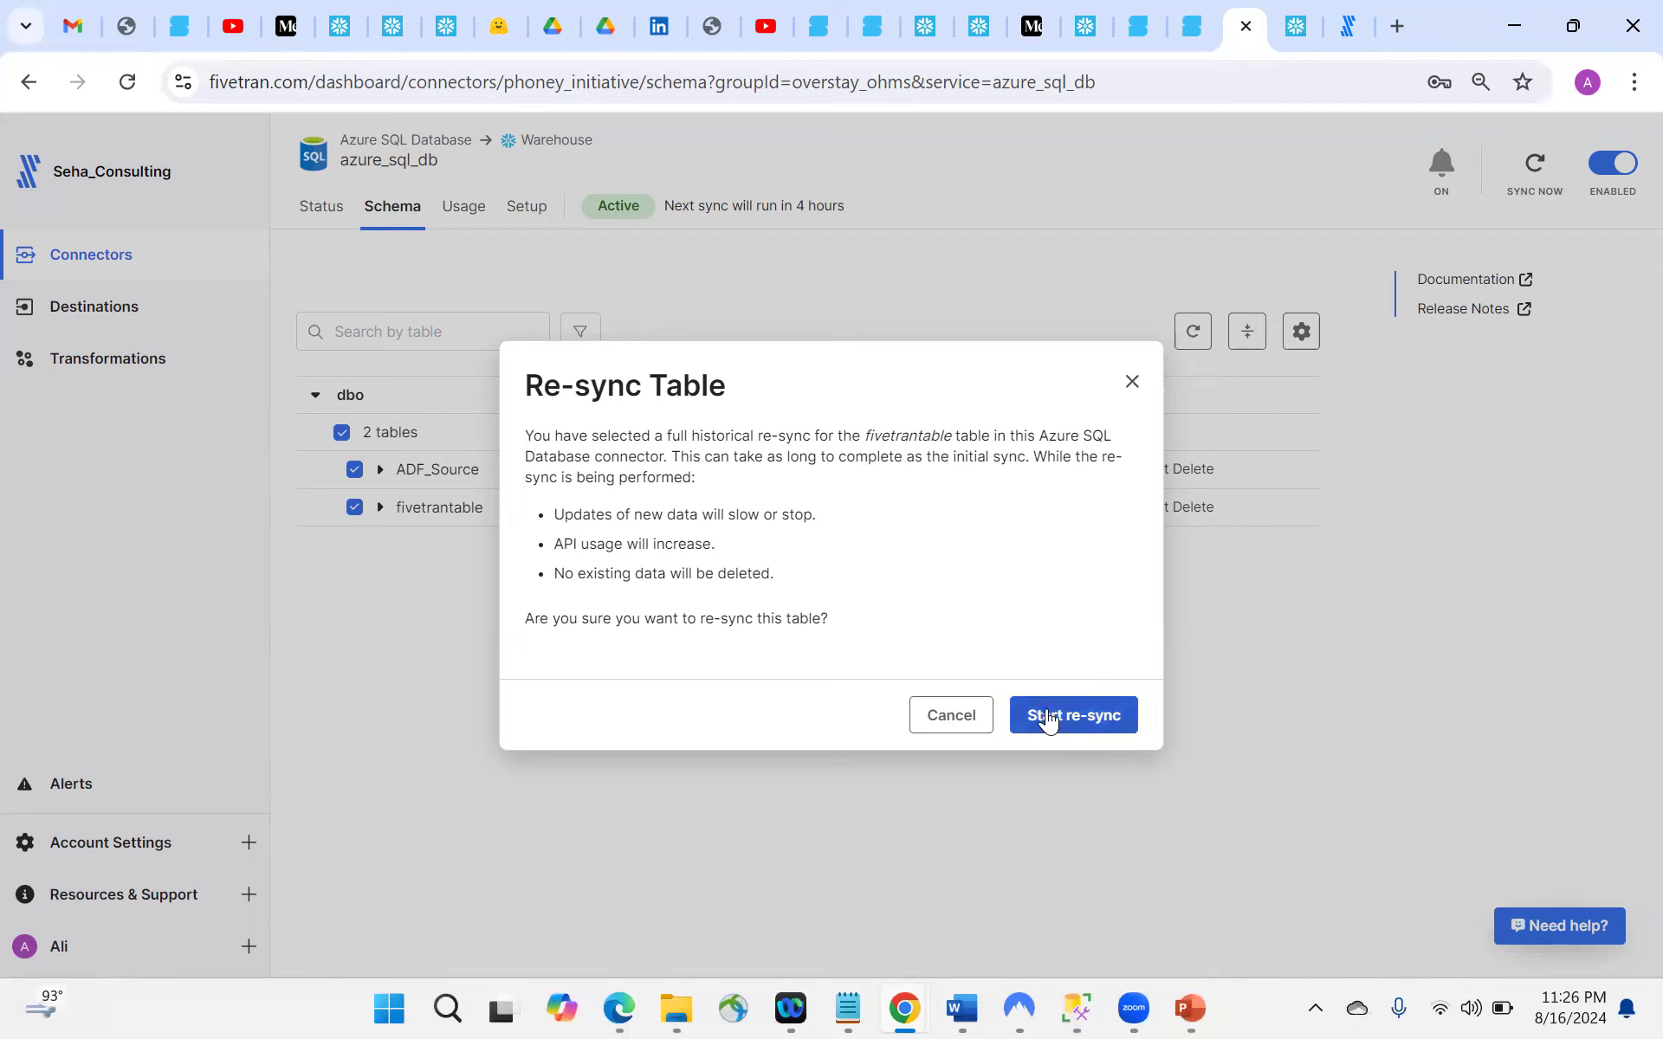
left_click(1048, 720)
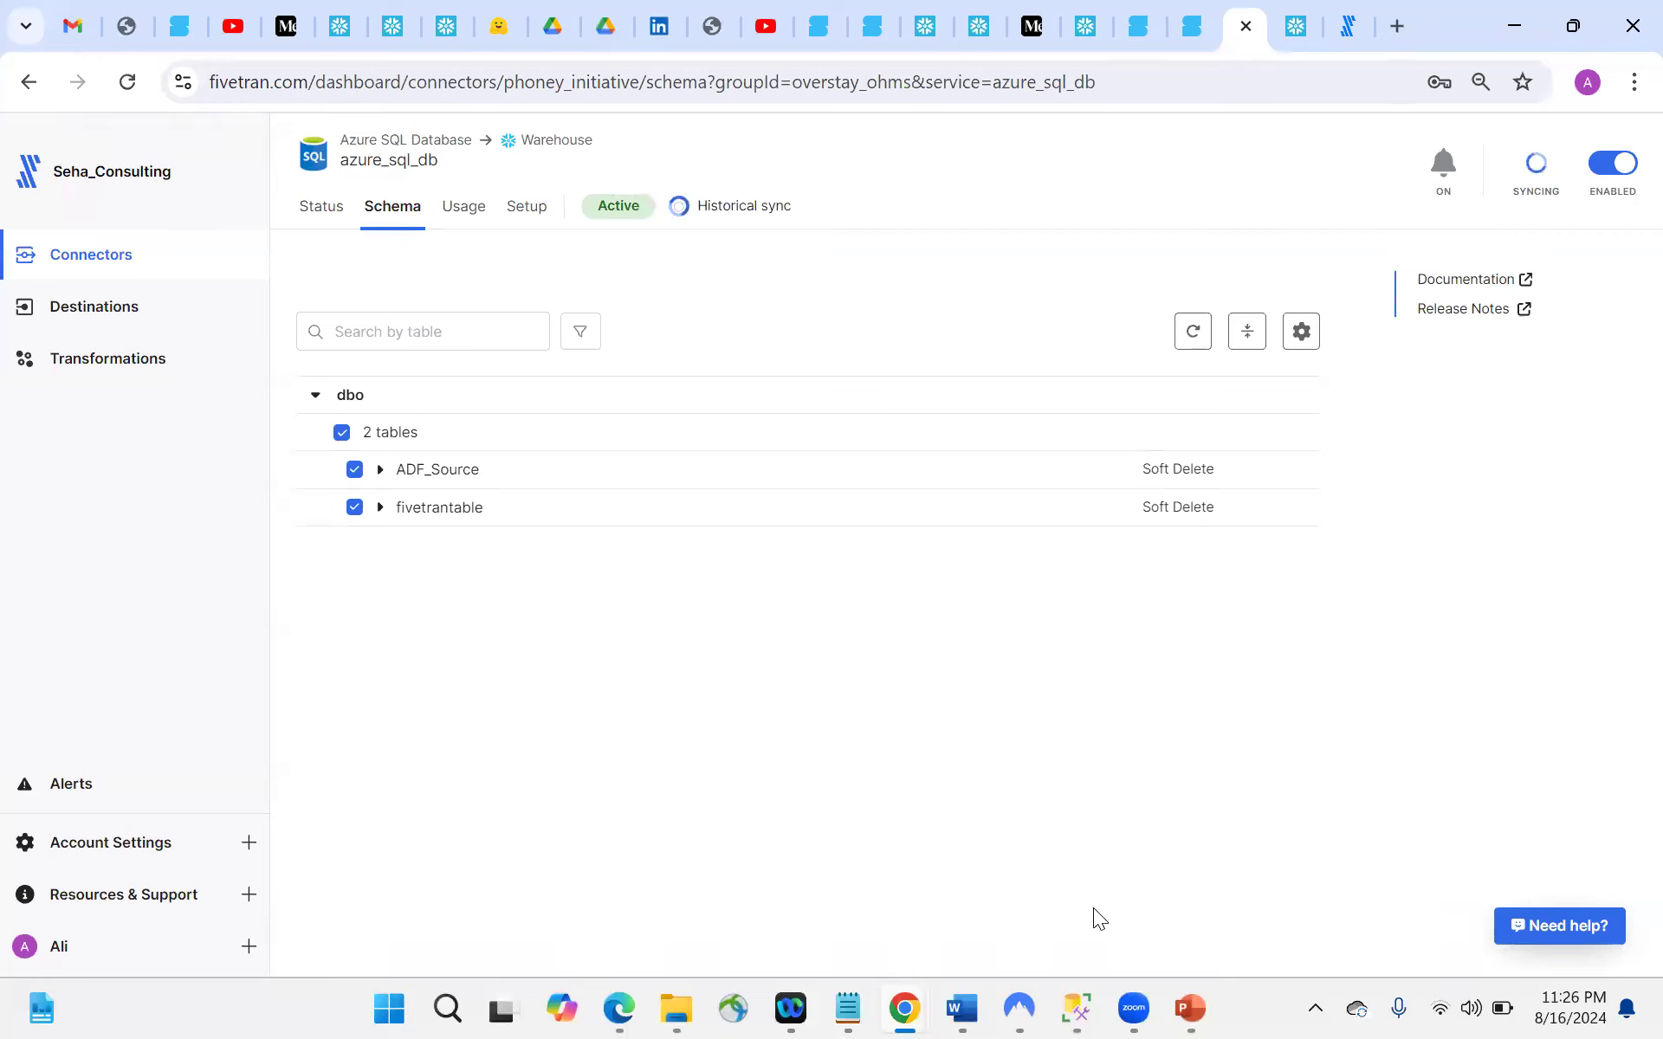
Step: Return to the Snowflake worksheet and rerun the fivetrantable select several times to check for the new row
mouse_move(909, 1005)
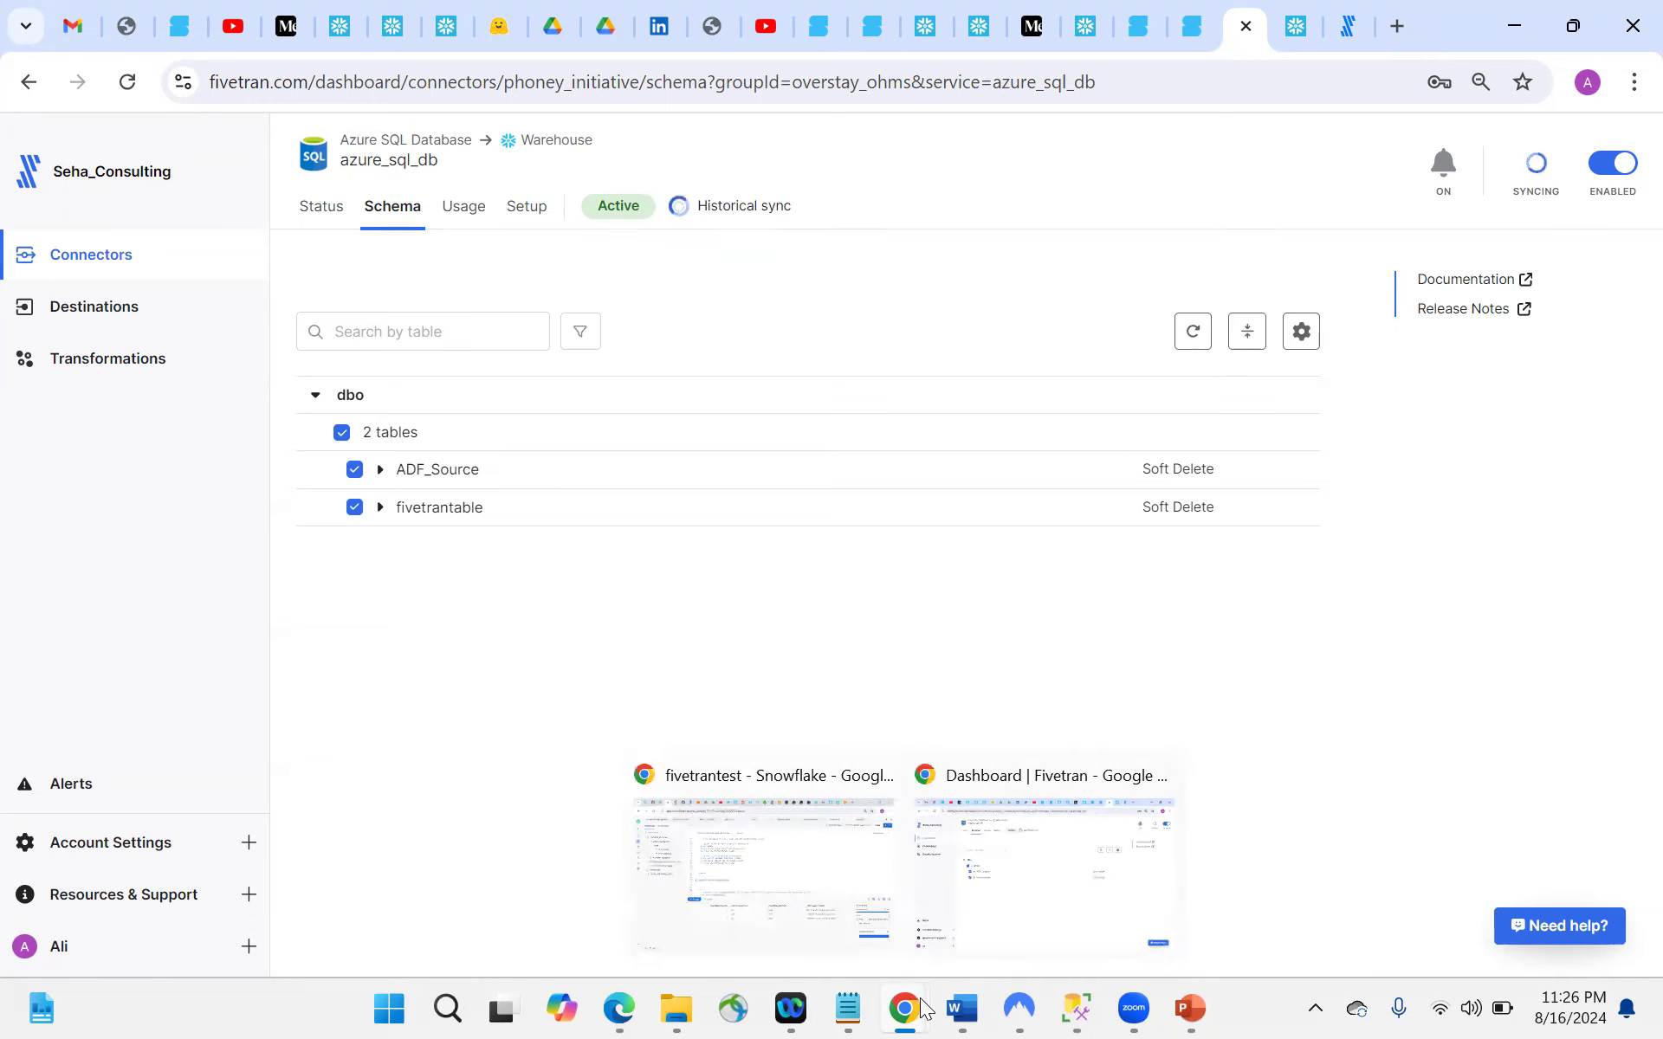
left_click(772, 857)
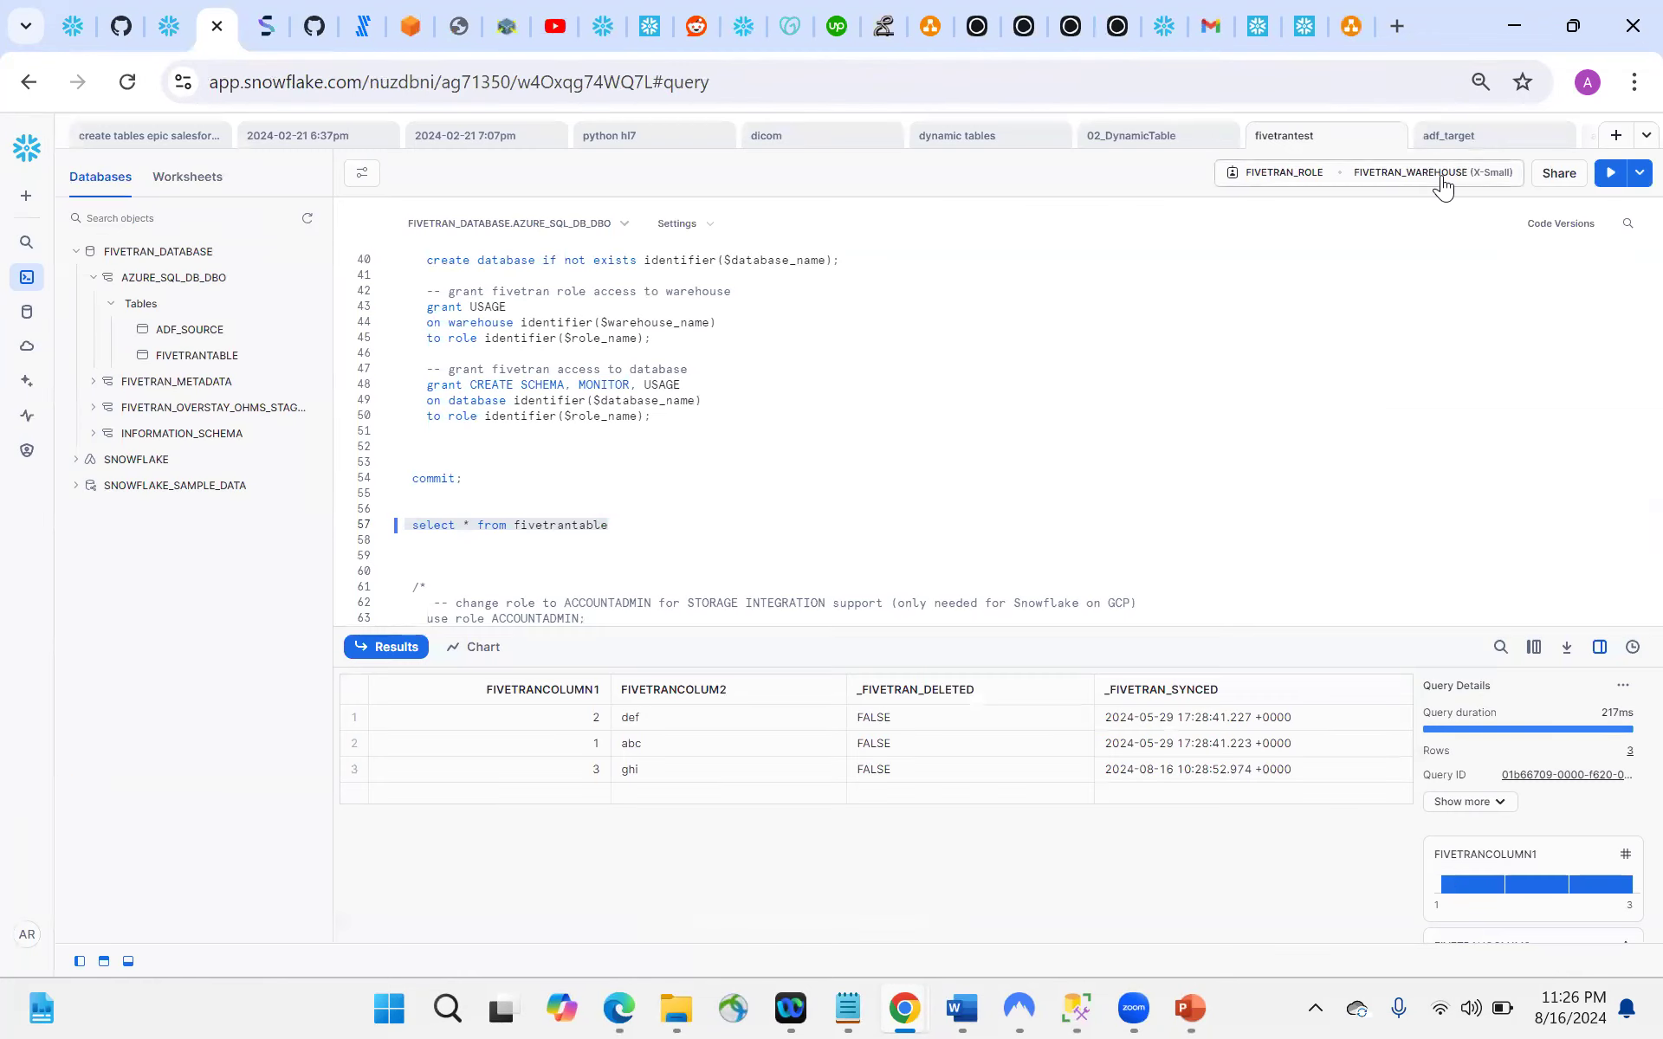
left_click(1615, 177)
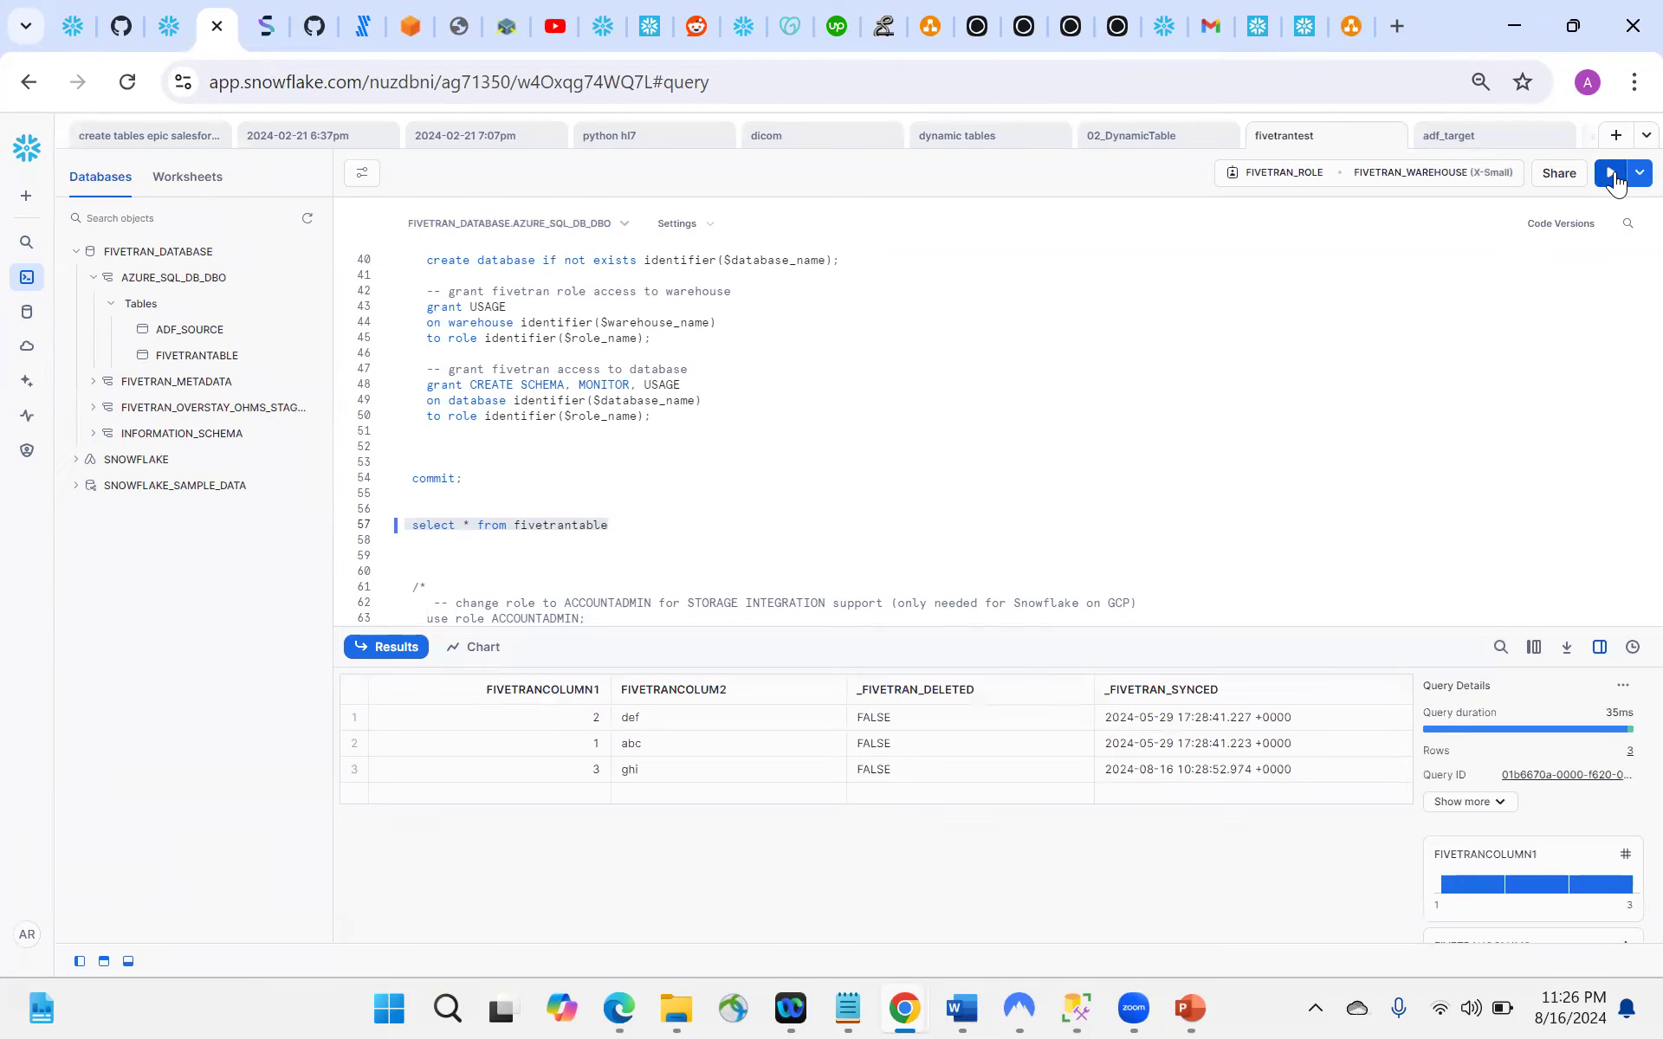
left_click(1614, 177)
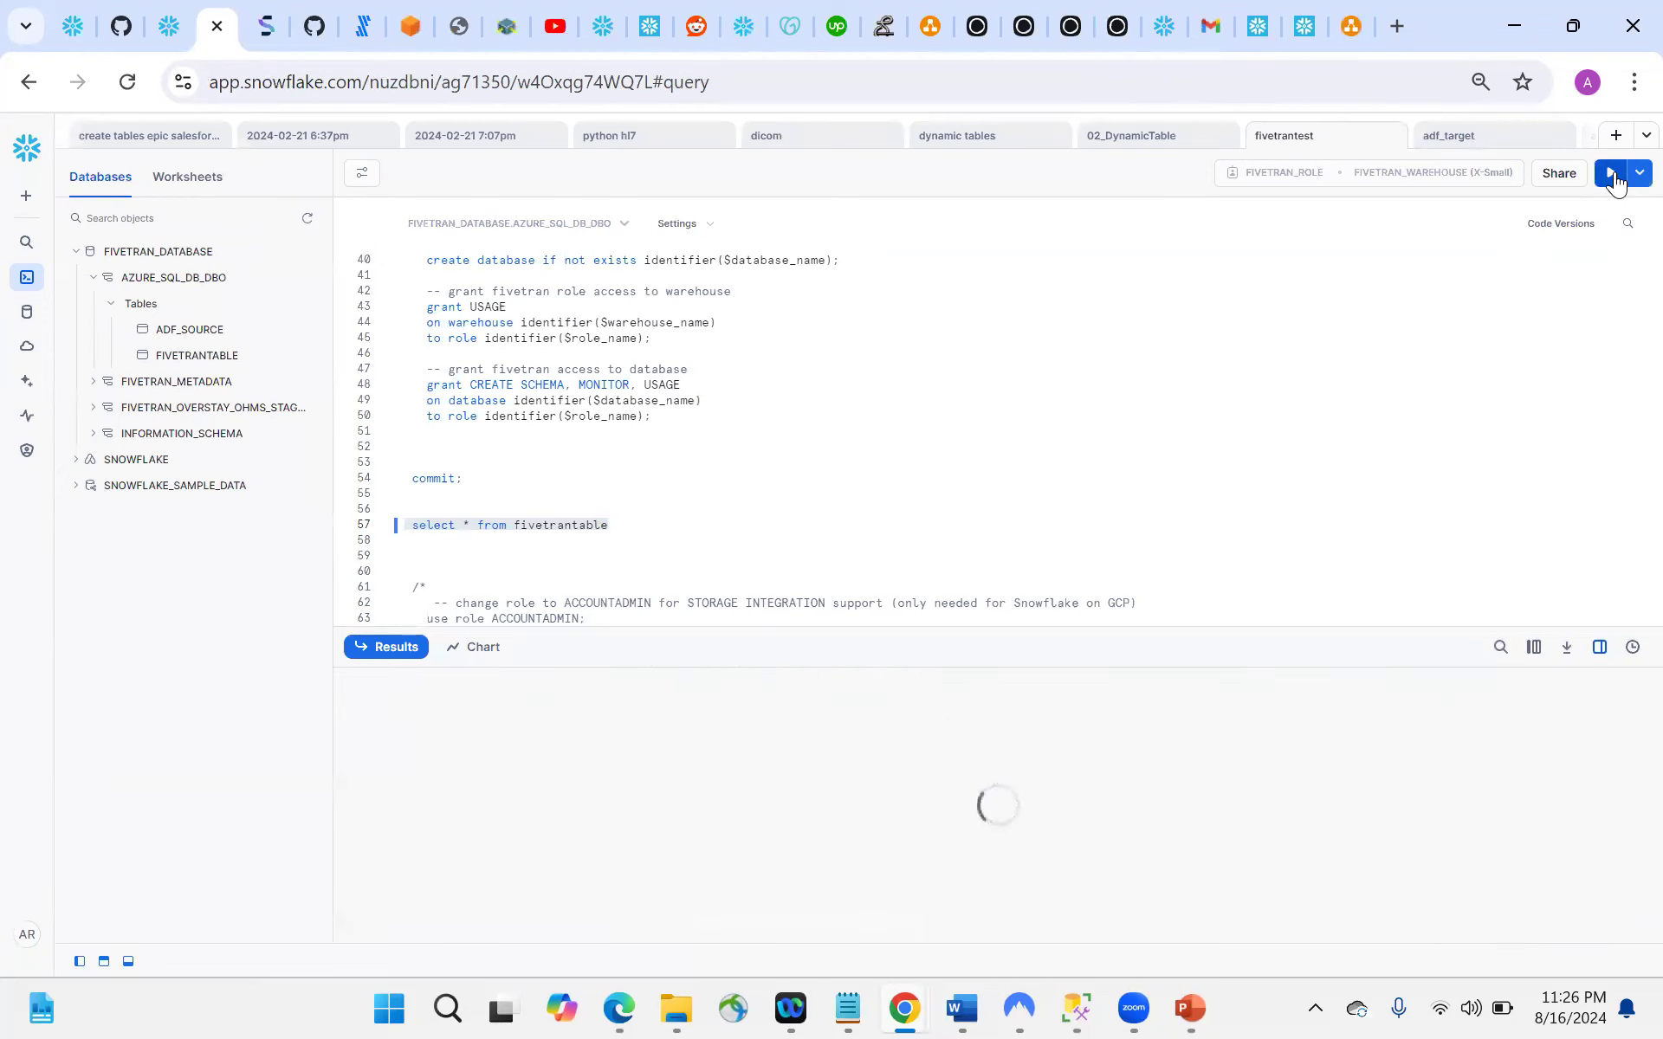
left_click(1615, 177)
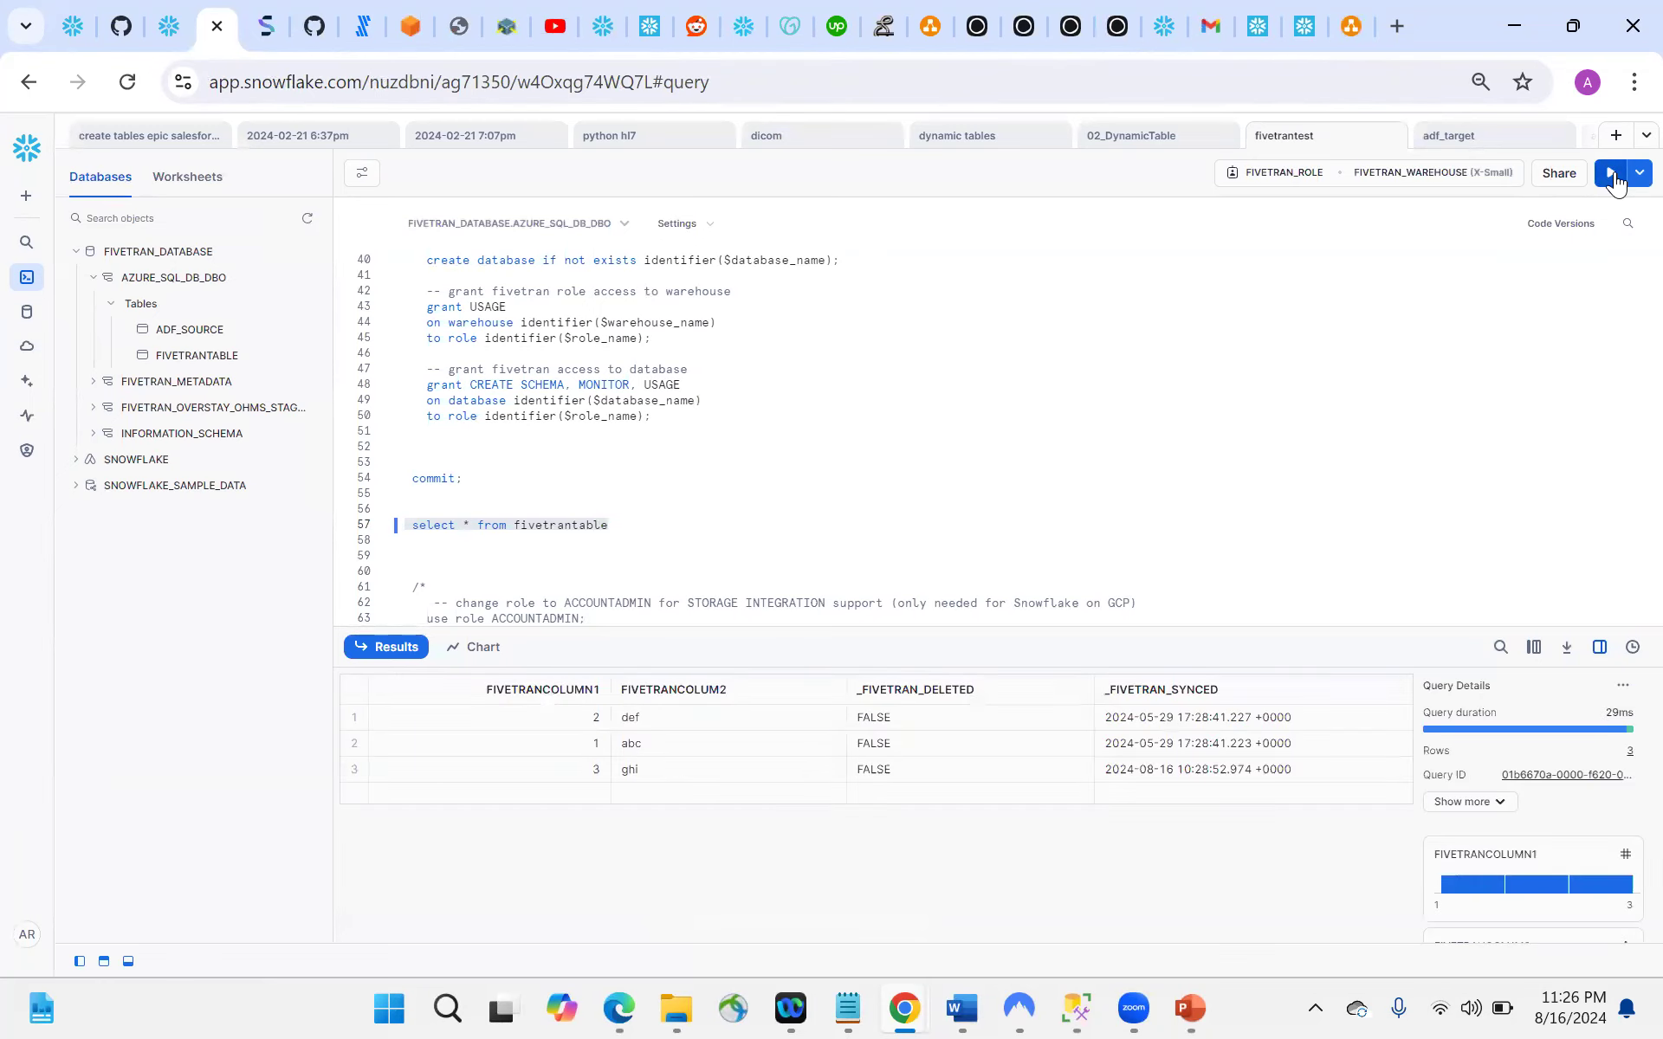
Step: Check the connector's sync status in Fivetran, and run the fivetrantable select again in Snowflake
mouse_move(1074, 1009)
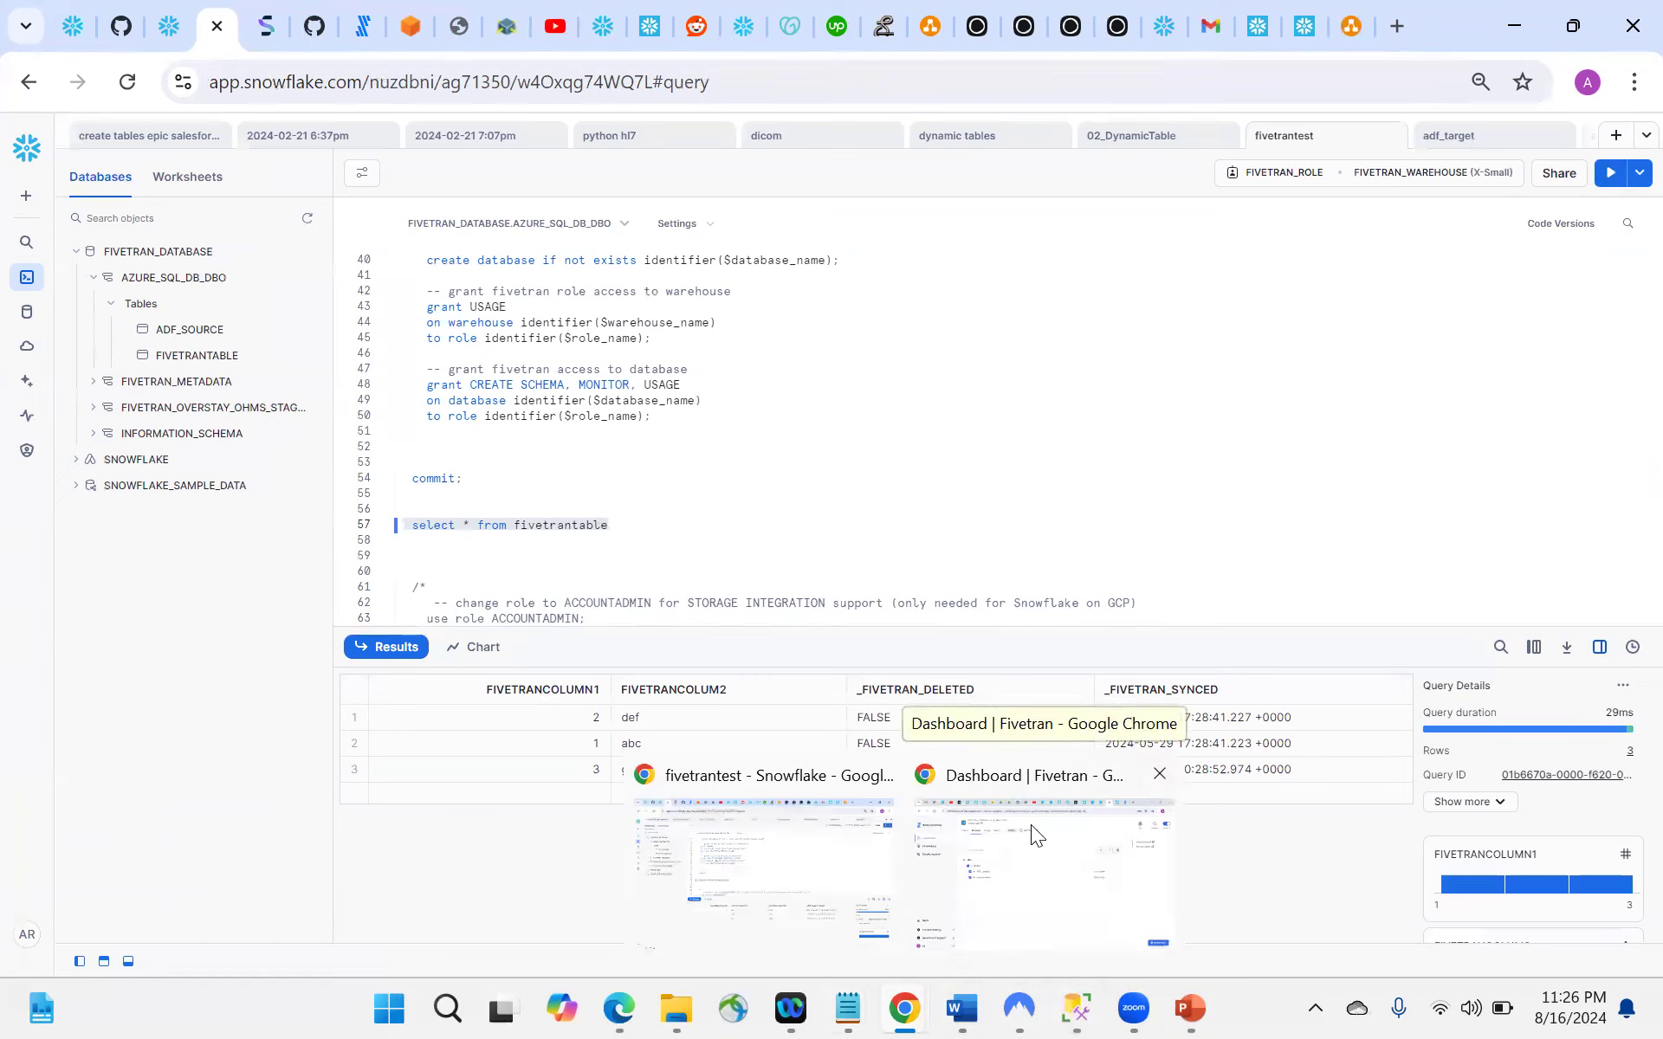
left_click(1034, 838)
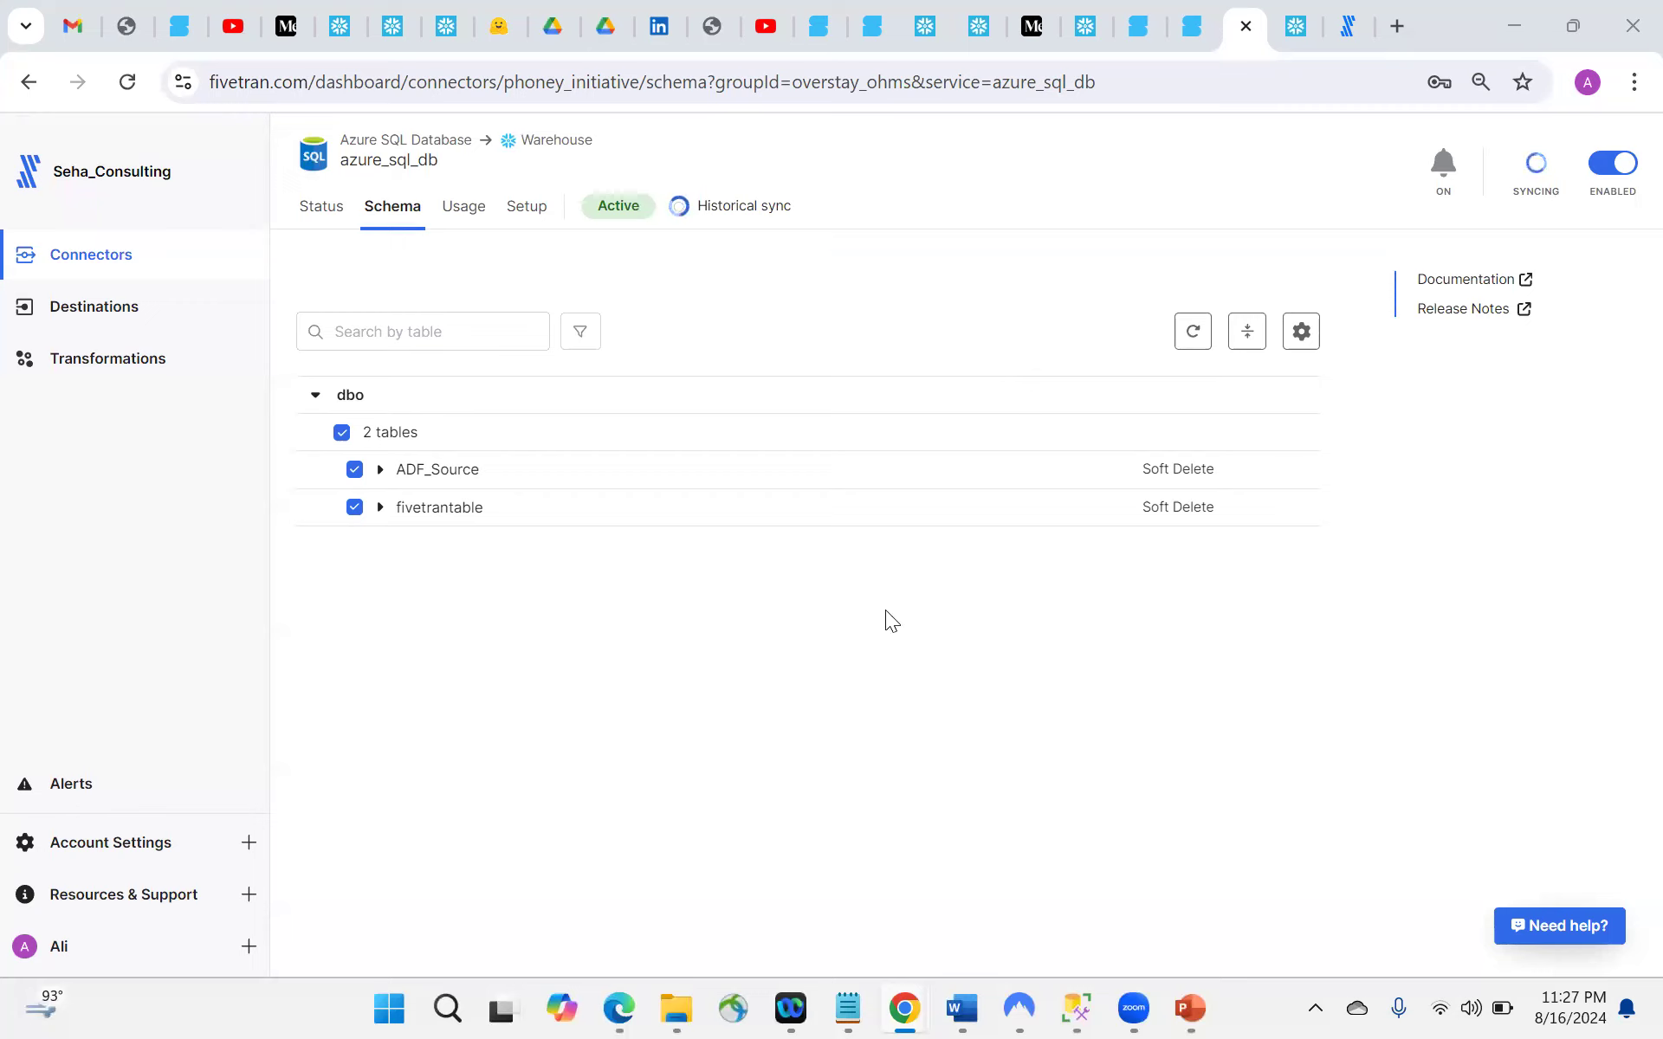
mouse_move(907, 1003)
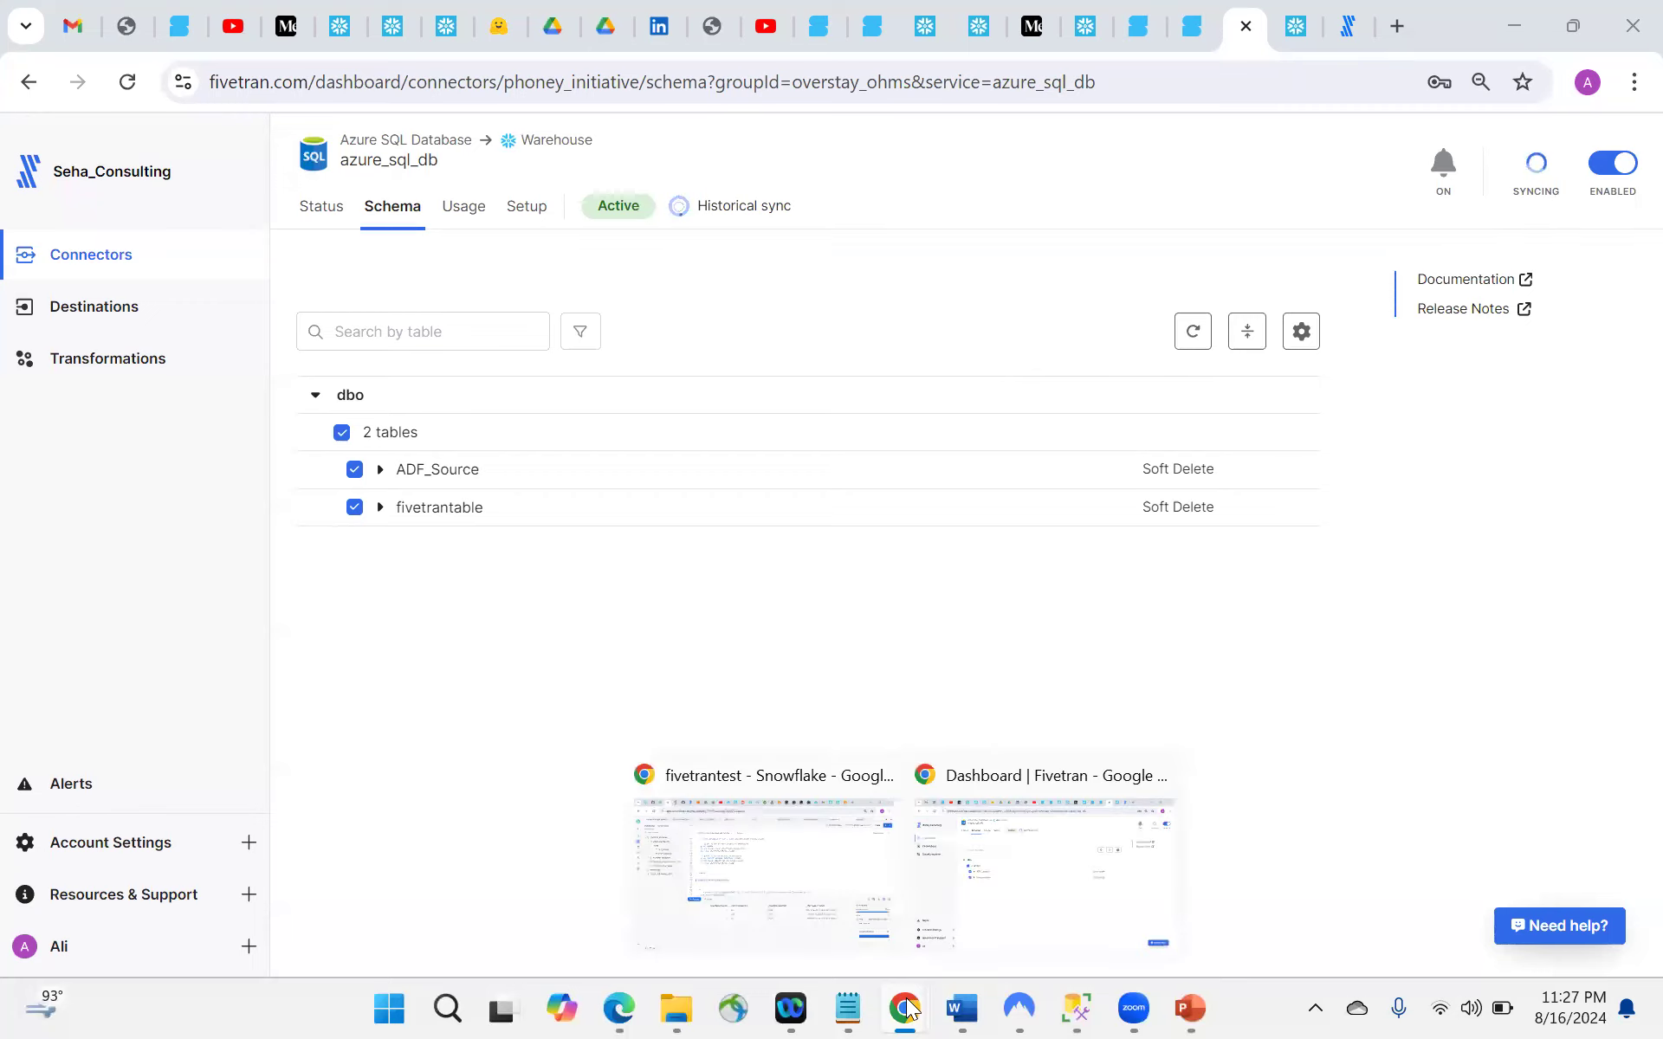
left_click(816, 897)
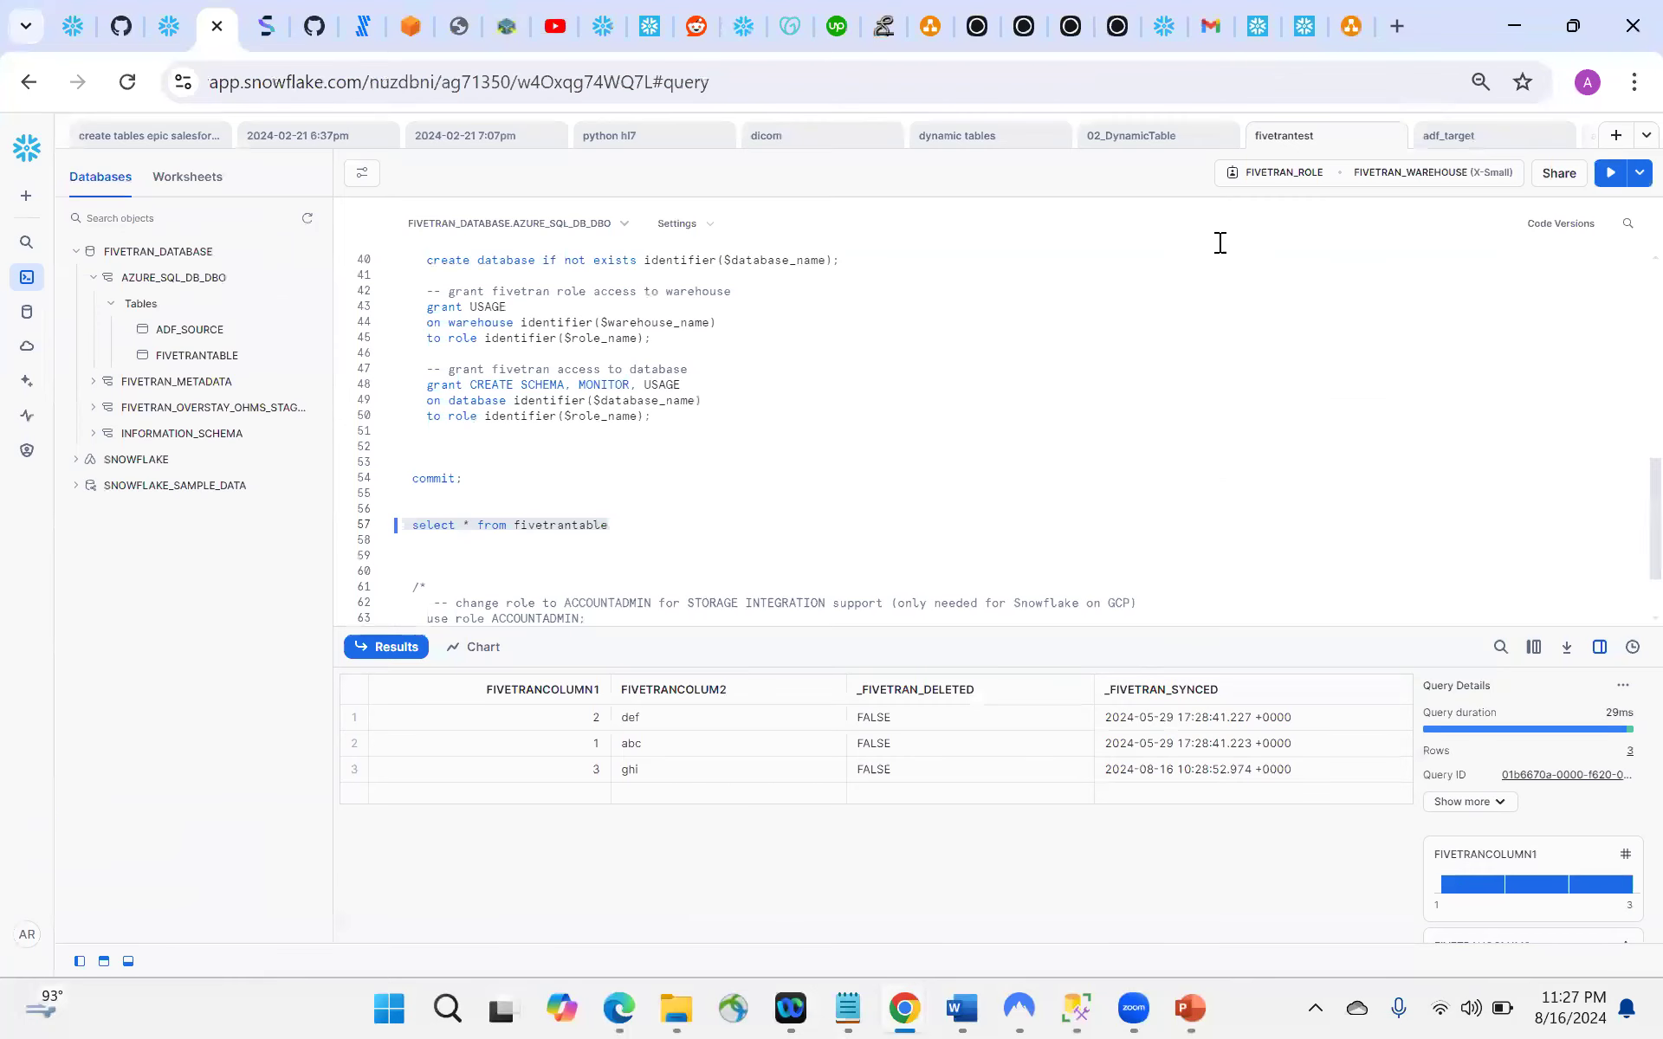
left_click(1603, 177)
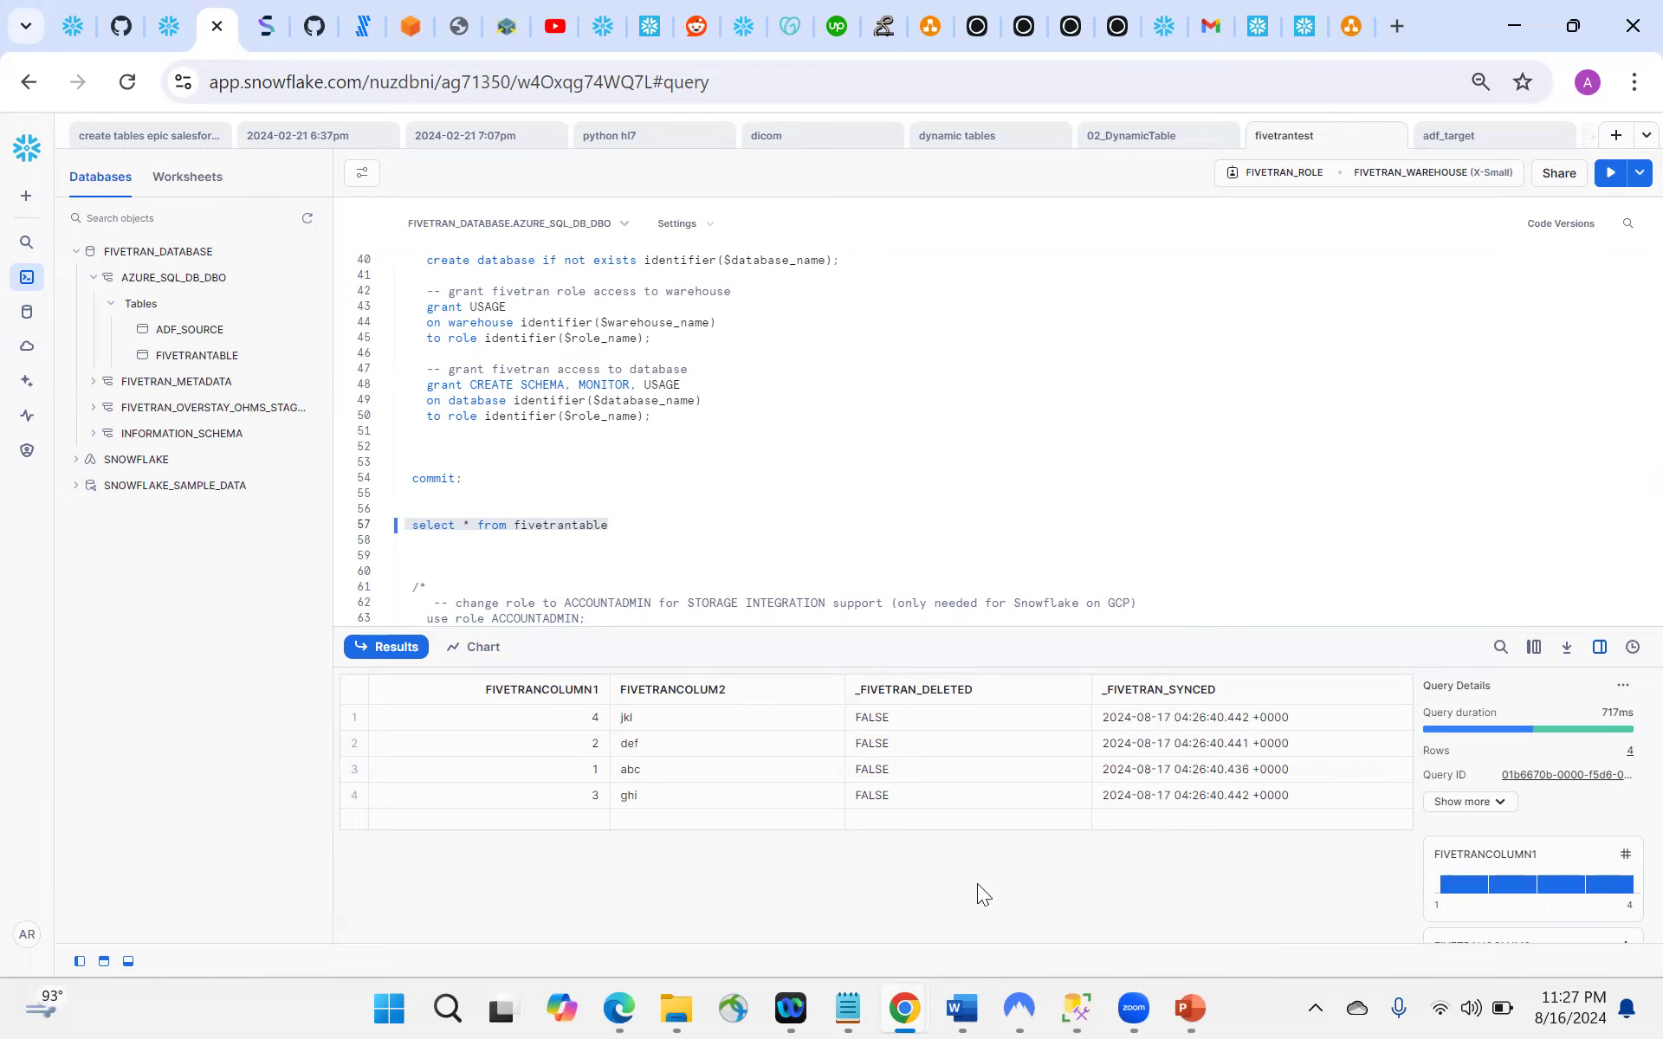
Step: Switch to SQL Server Management Studio and duplicate the fivetrantable insert statement below the original
left_click(1071, 1007)
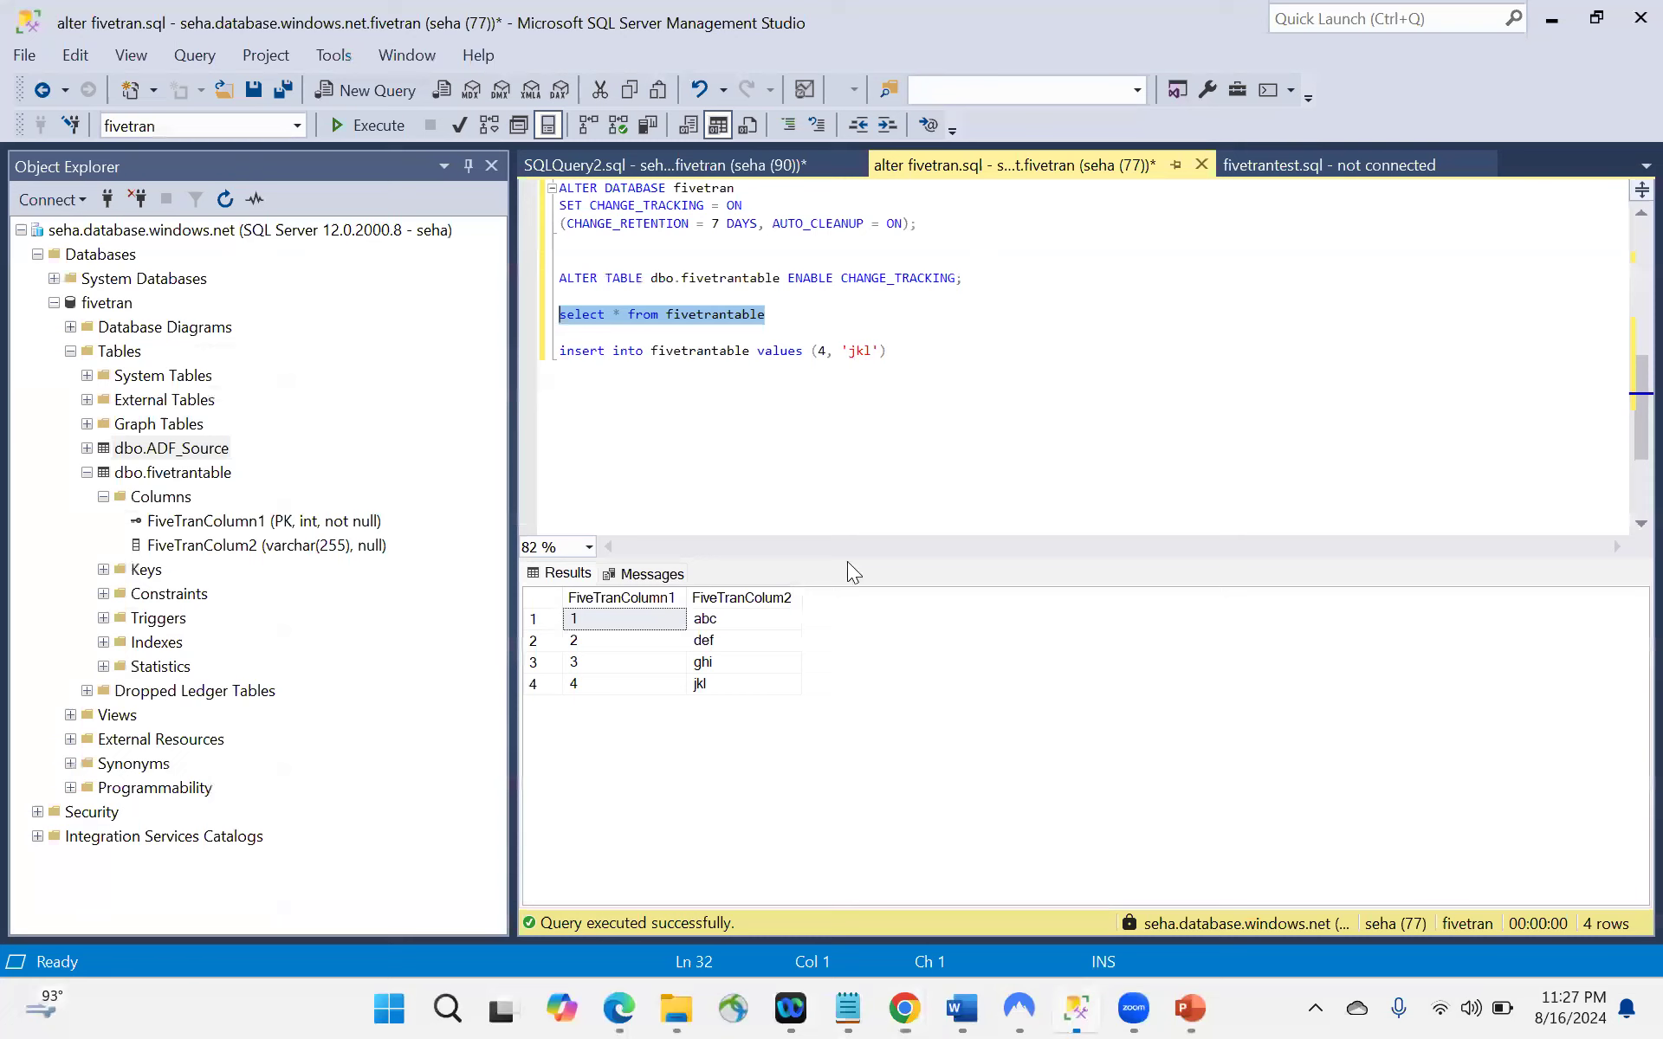
left_click(917, 356)
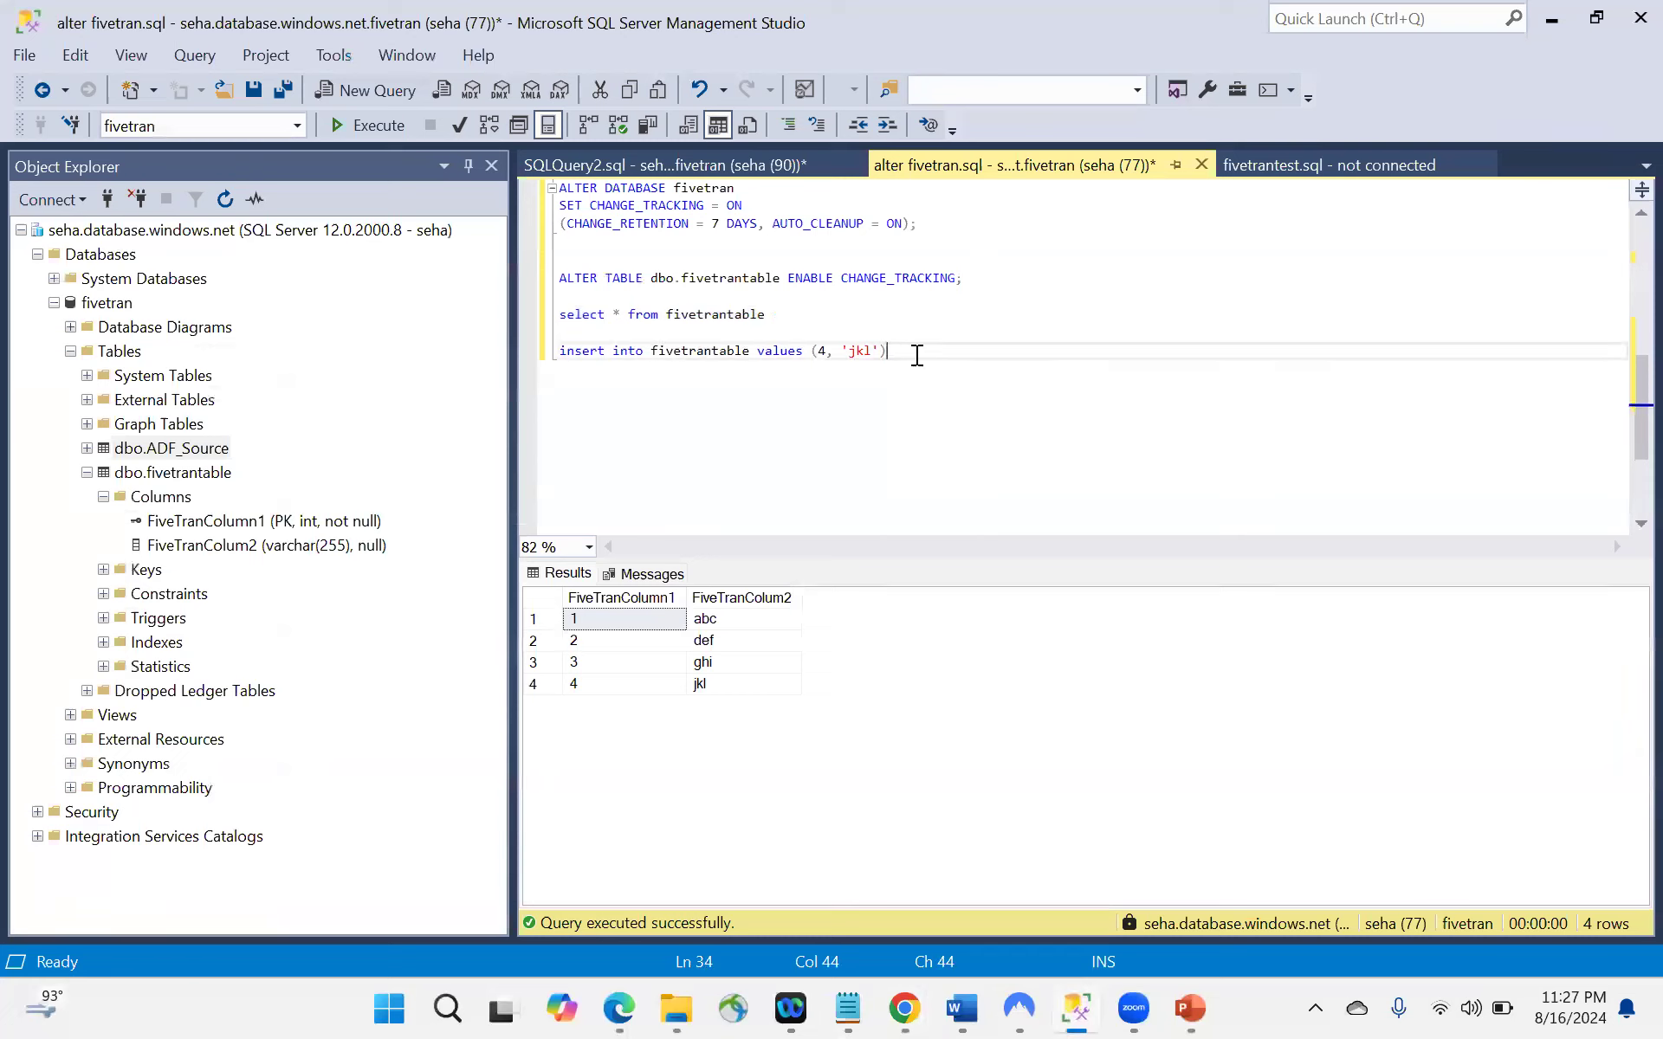
left_click_drag(918, 356, 524, 362)
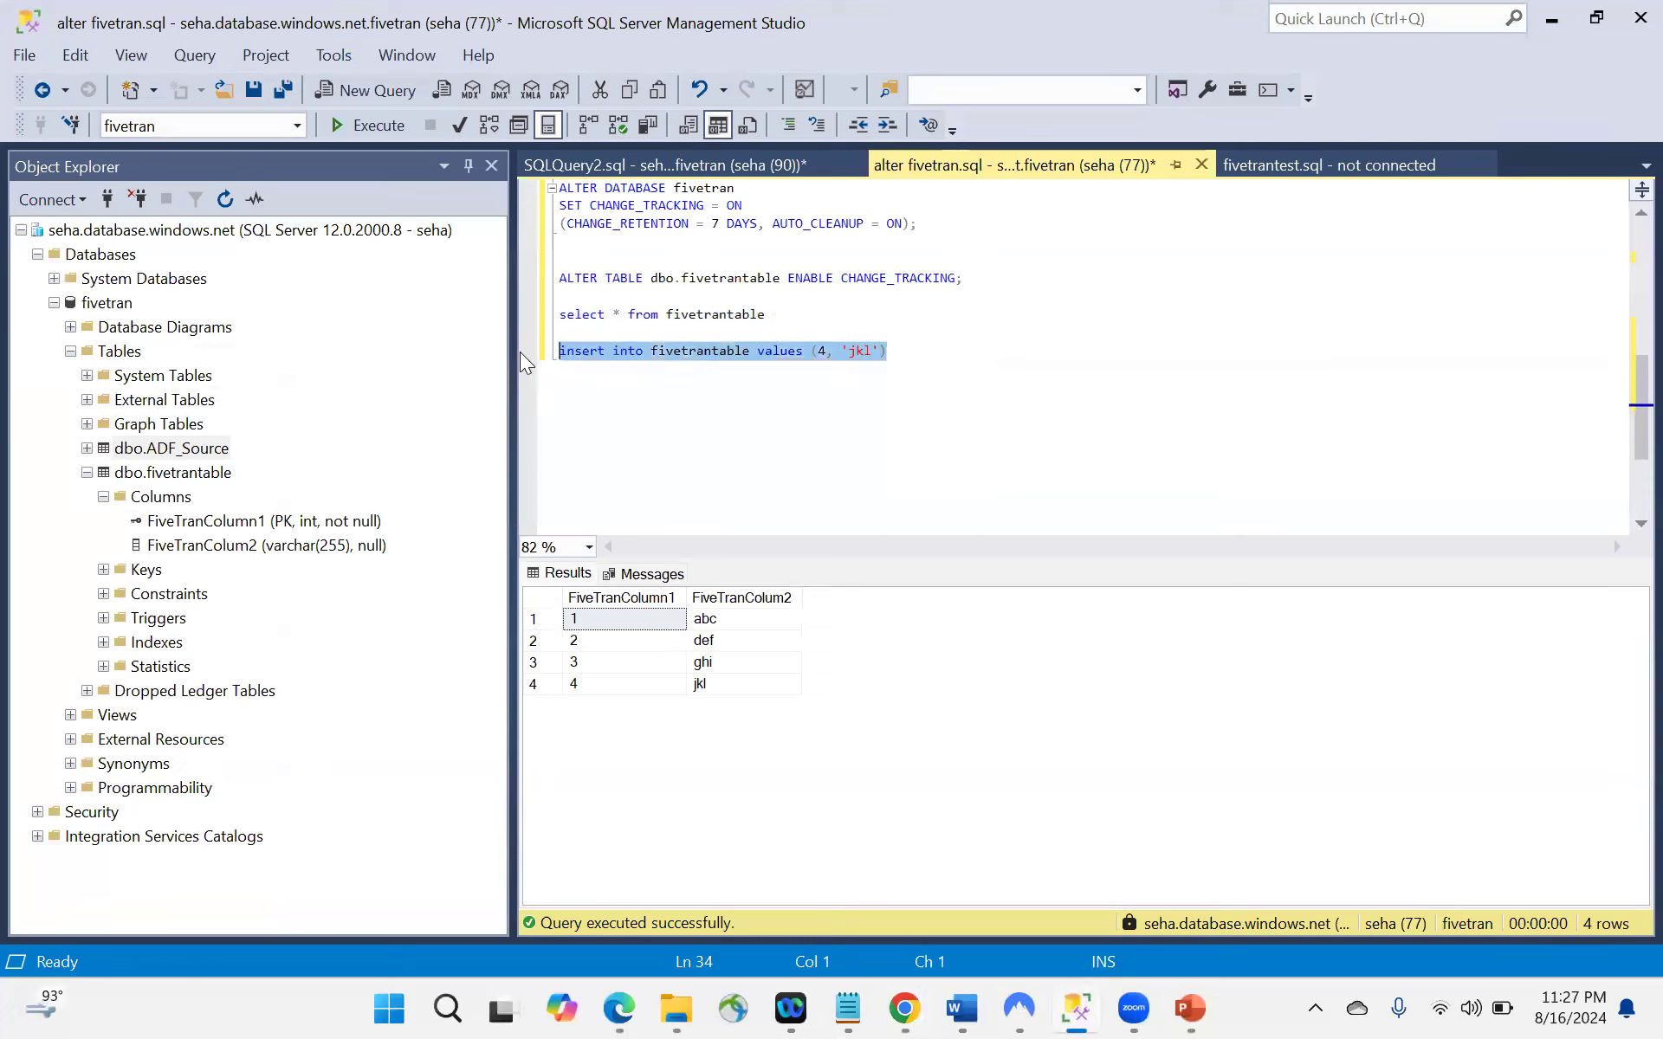
key("ctrl+c")
left_click(954, 368)
key("Return")
key("ctrl+v")
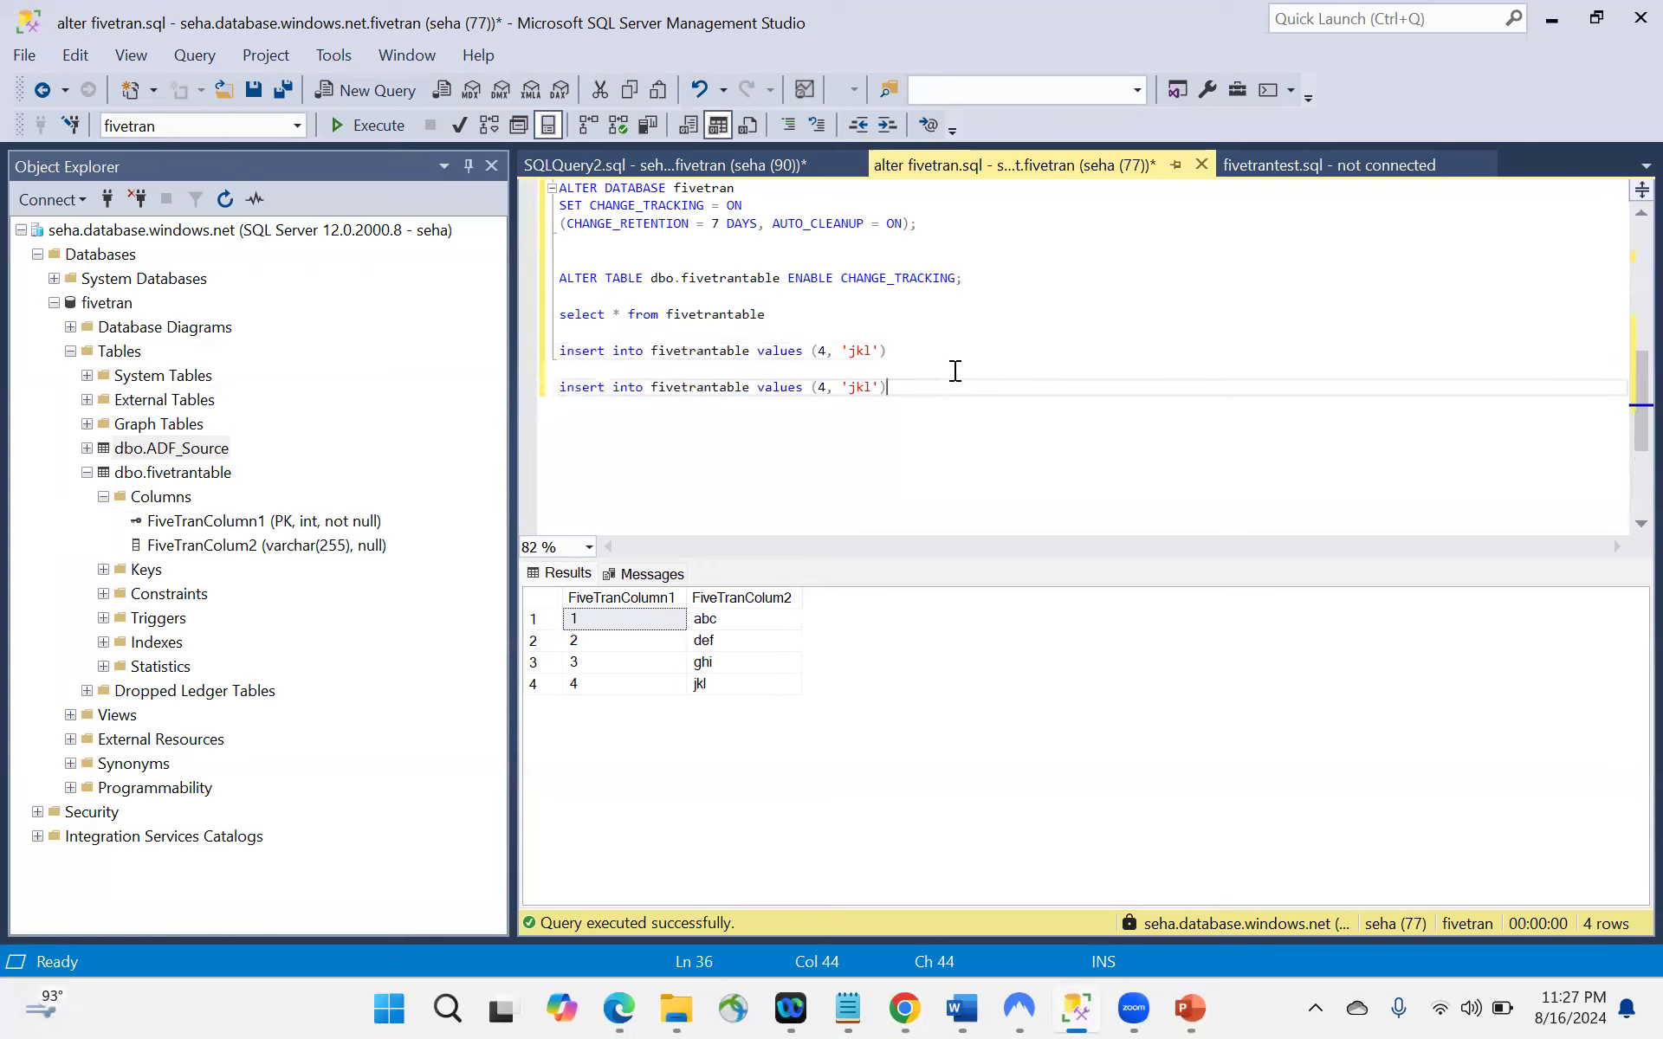
Step: Change the duplicated insert statement's values to (5, 'mno') and select the whole statement for execution
left_click(827, 389)
key("BackSpace")
type("5")
left_click(873, 389)
key("BackSpace")
key("BackSpace")
key("BackSpace")
type("mnop")
left_click(924, 392)
key("shift+Home")
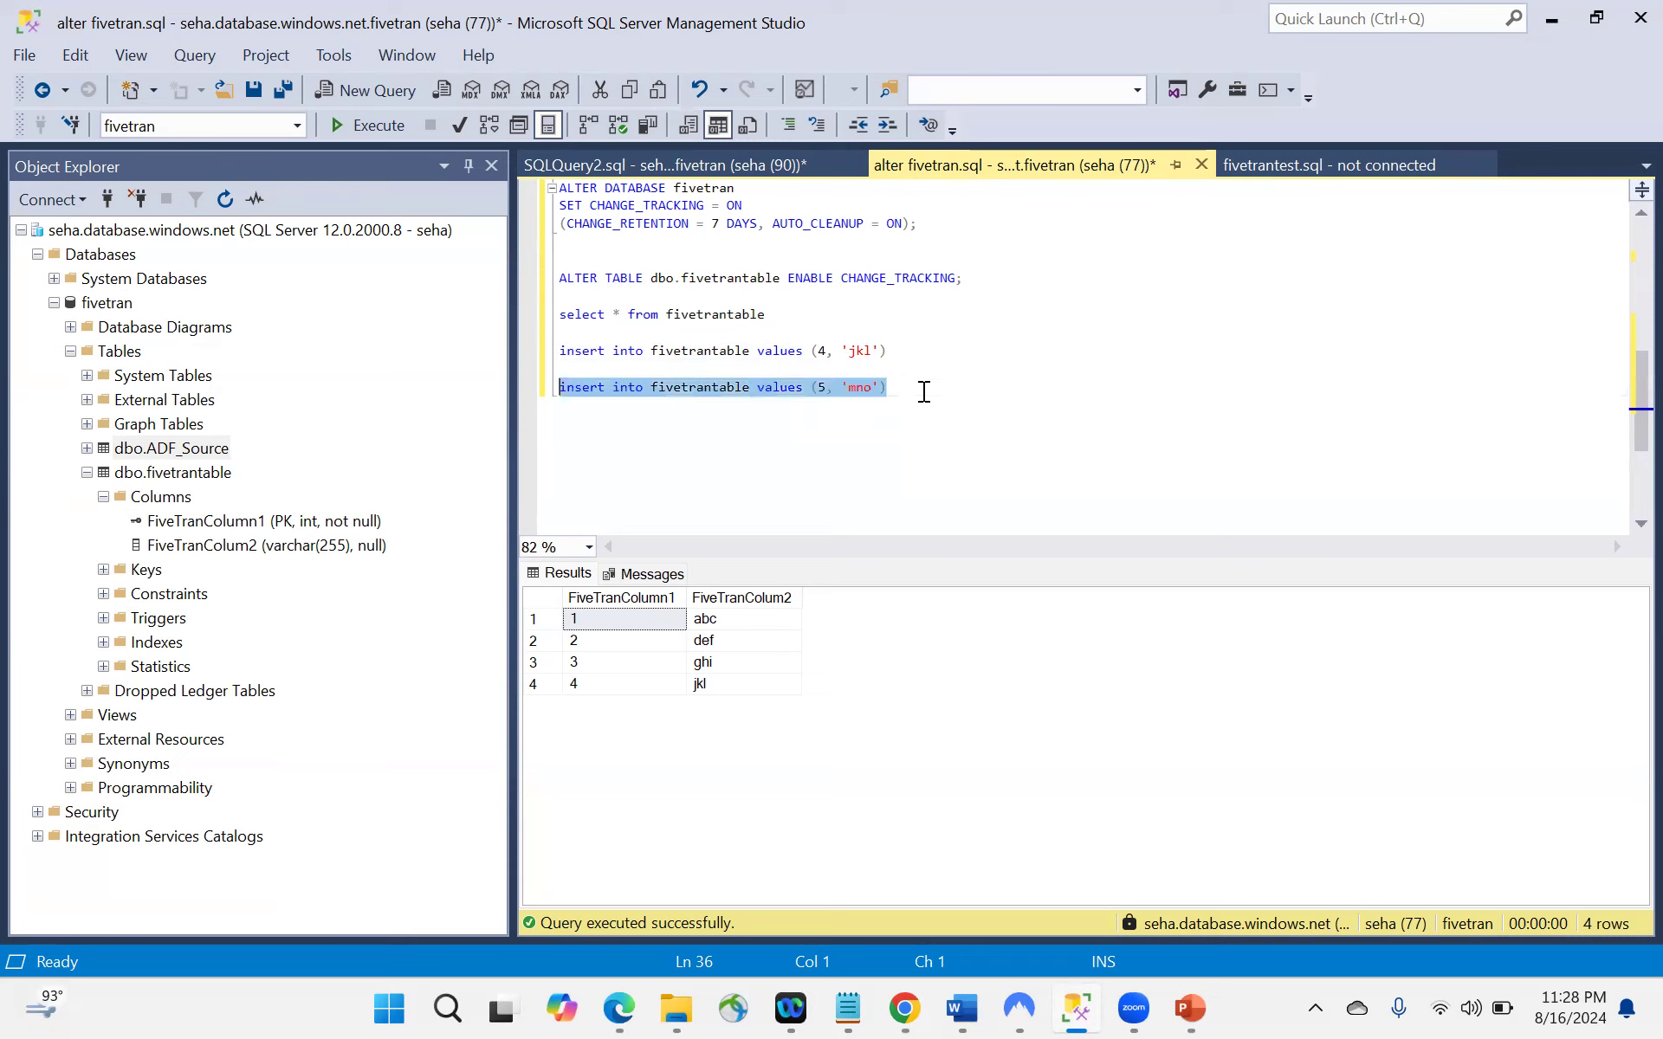
Step: Execute the selected insert of (5, 'mno') into fivetrantable, and rerun the fivetrantable select in the Snowflake worksheet
left_click(384, 125)
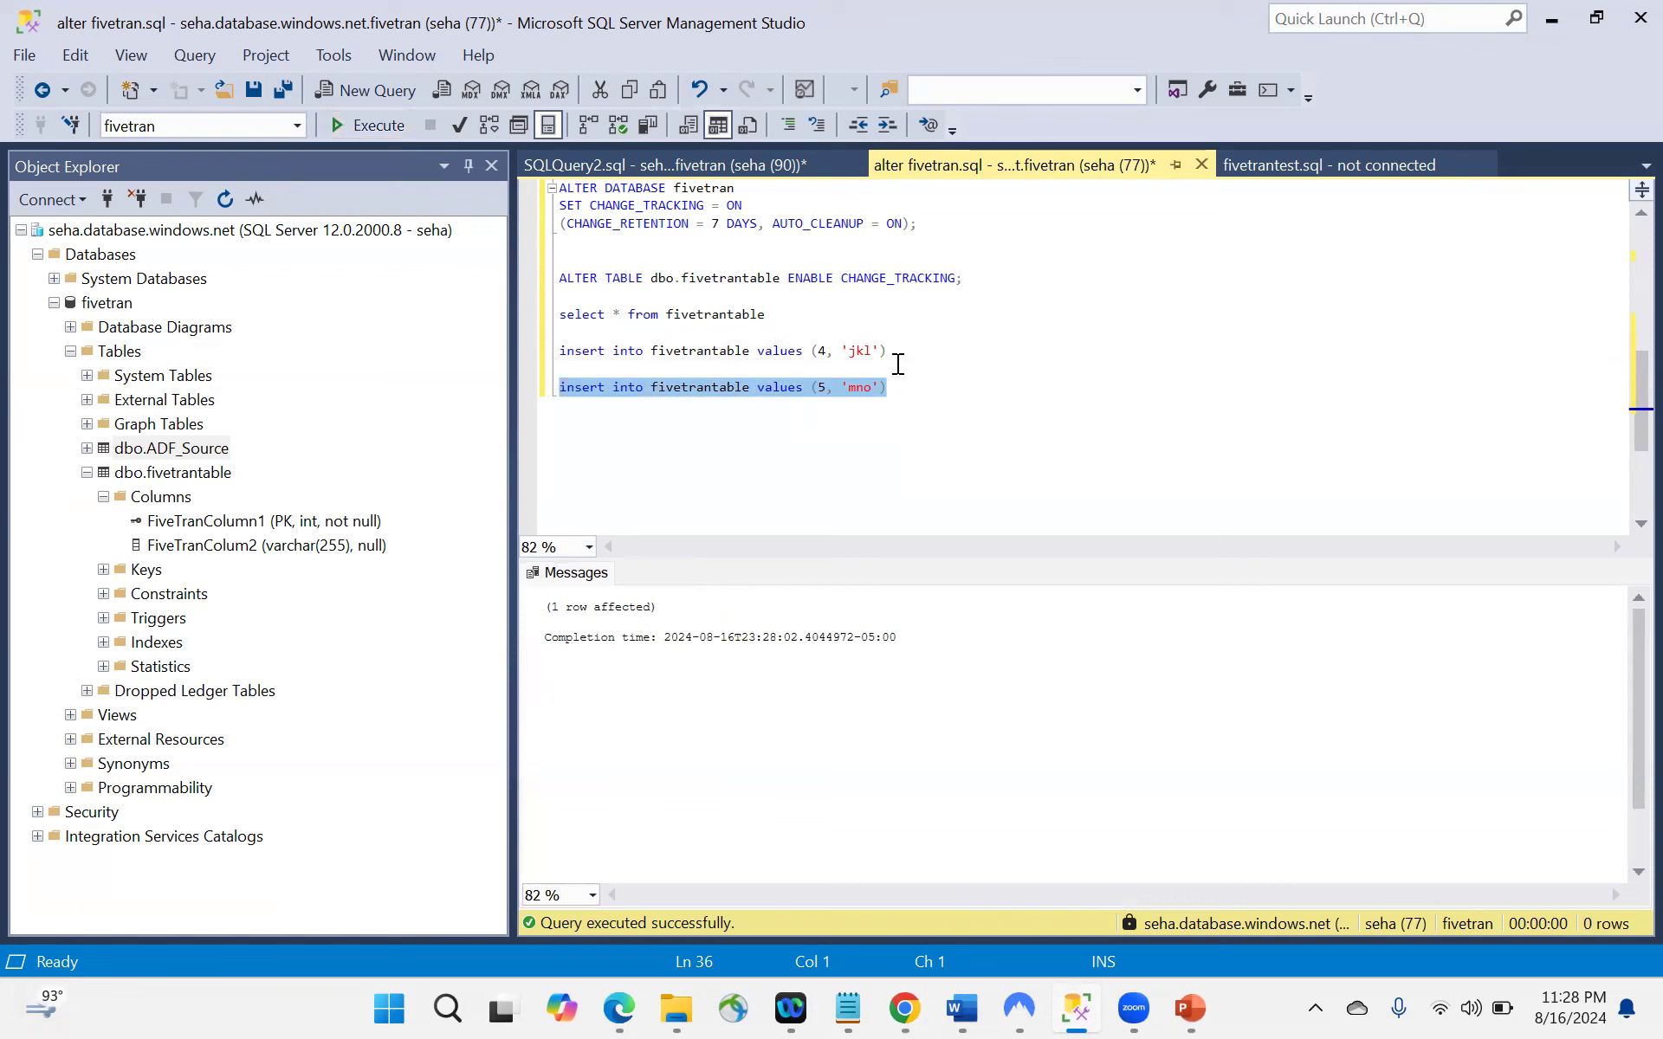
left_click(904, 1007)
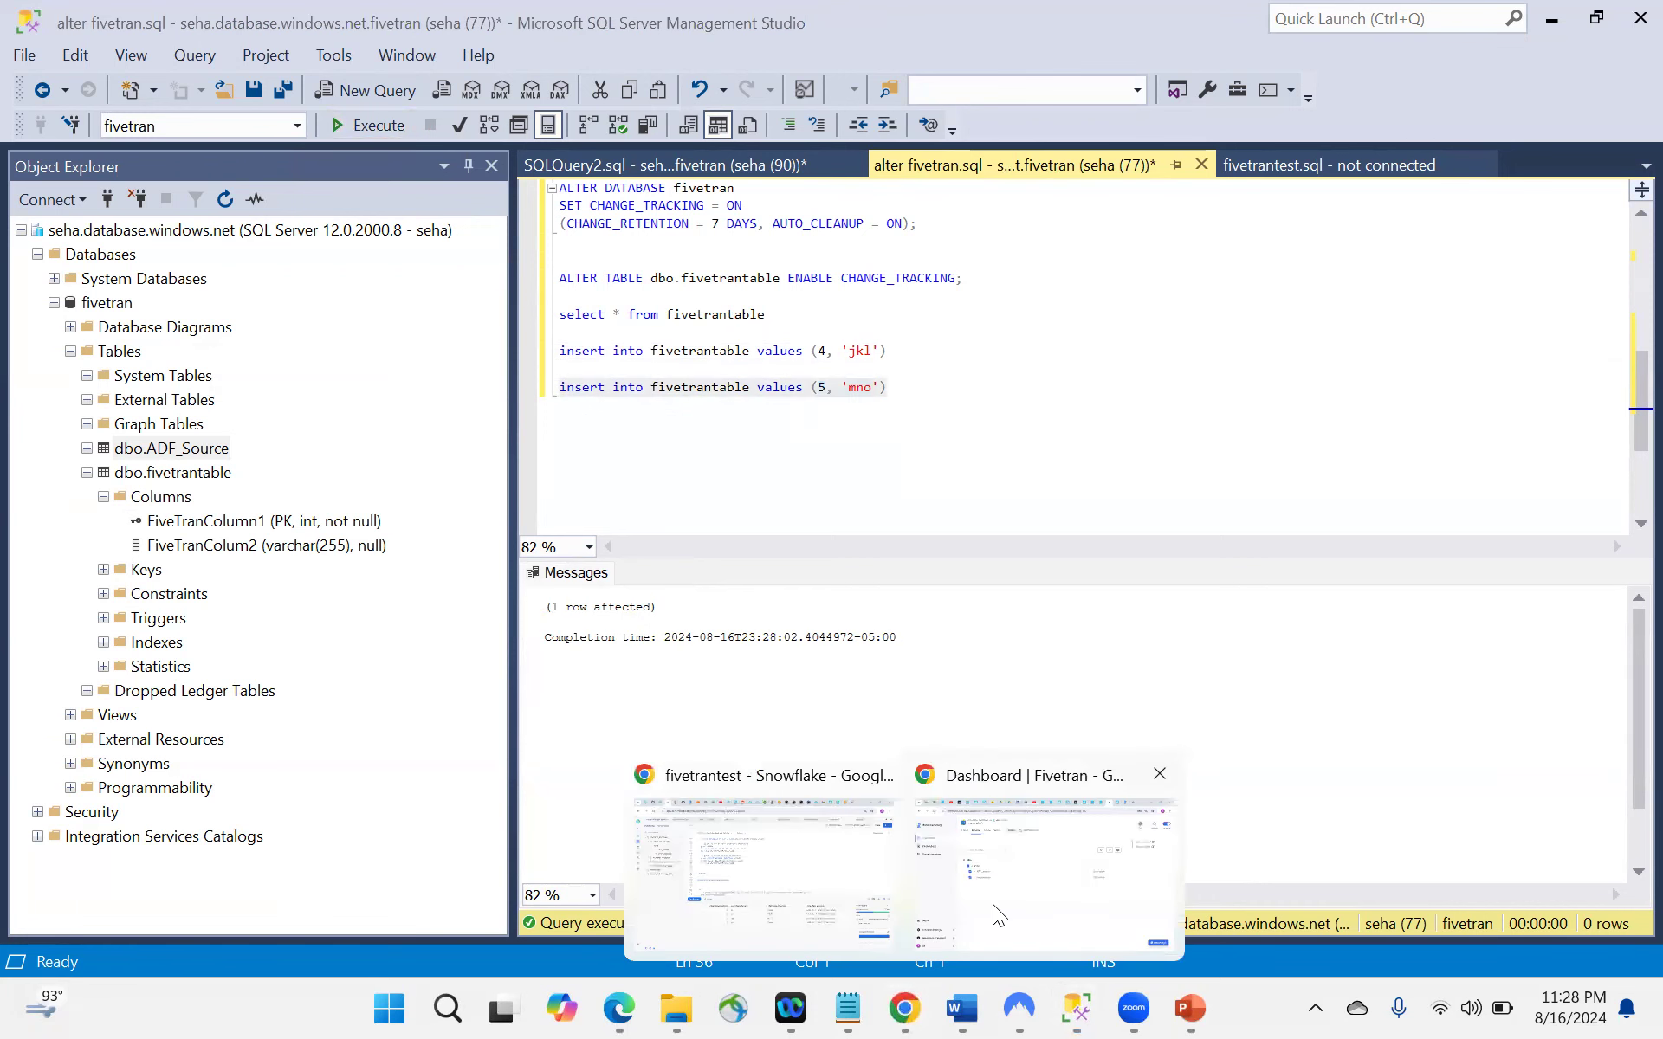
left_click(810, 875)
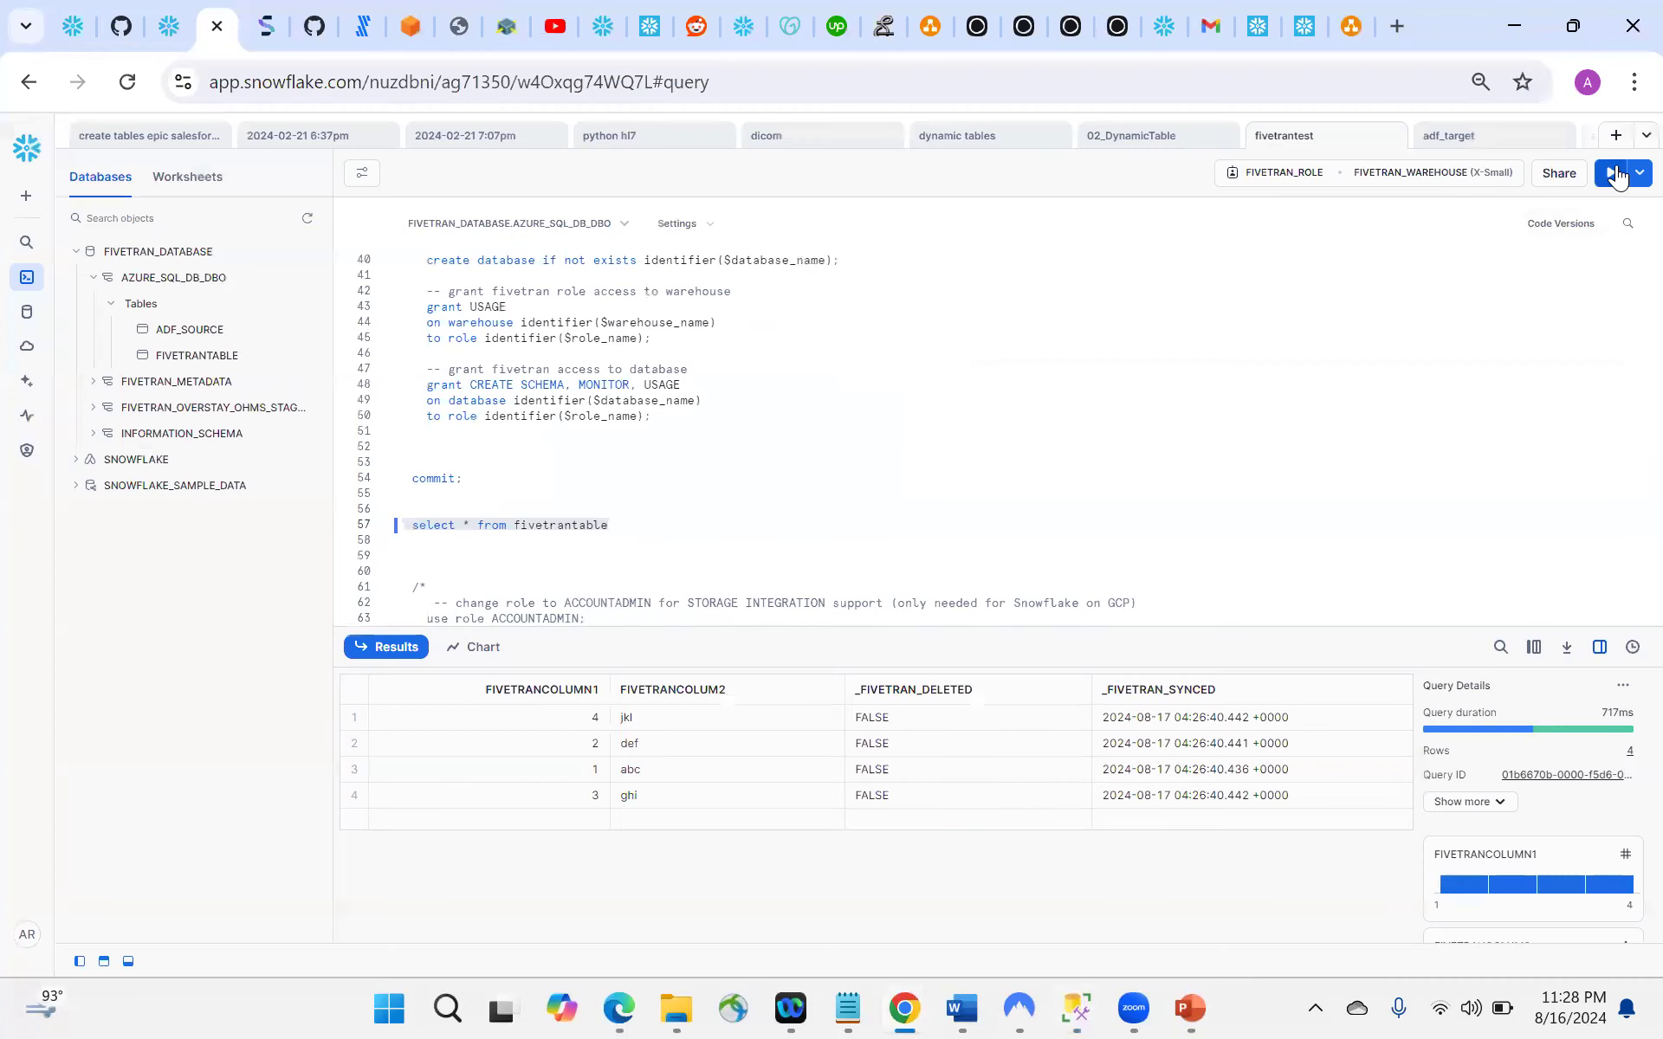
left_click(1613, 173)
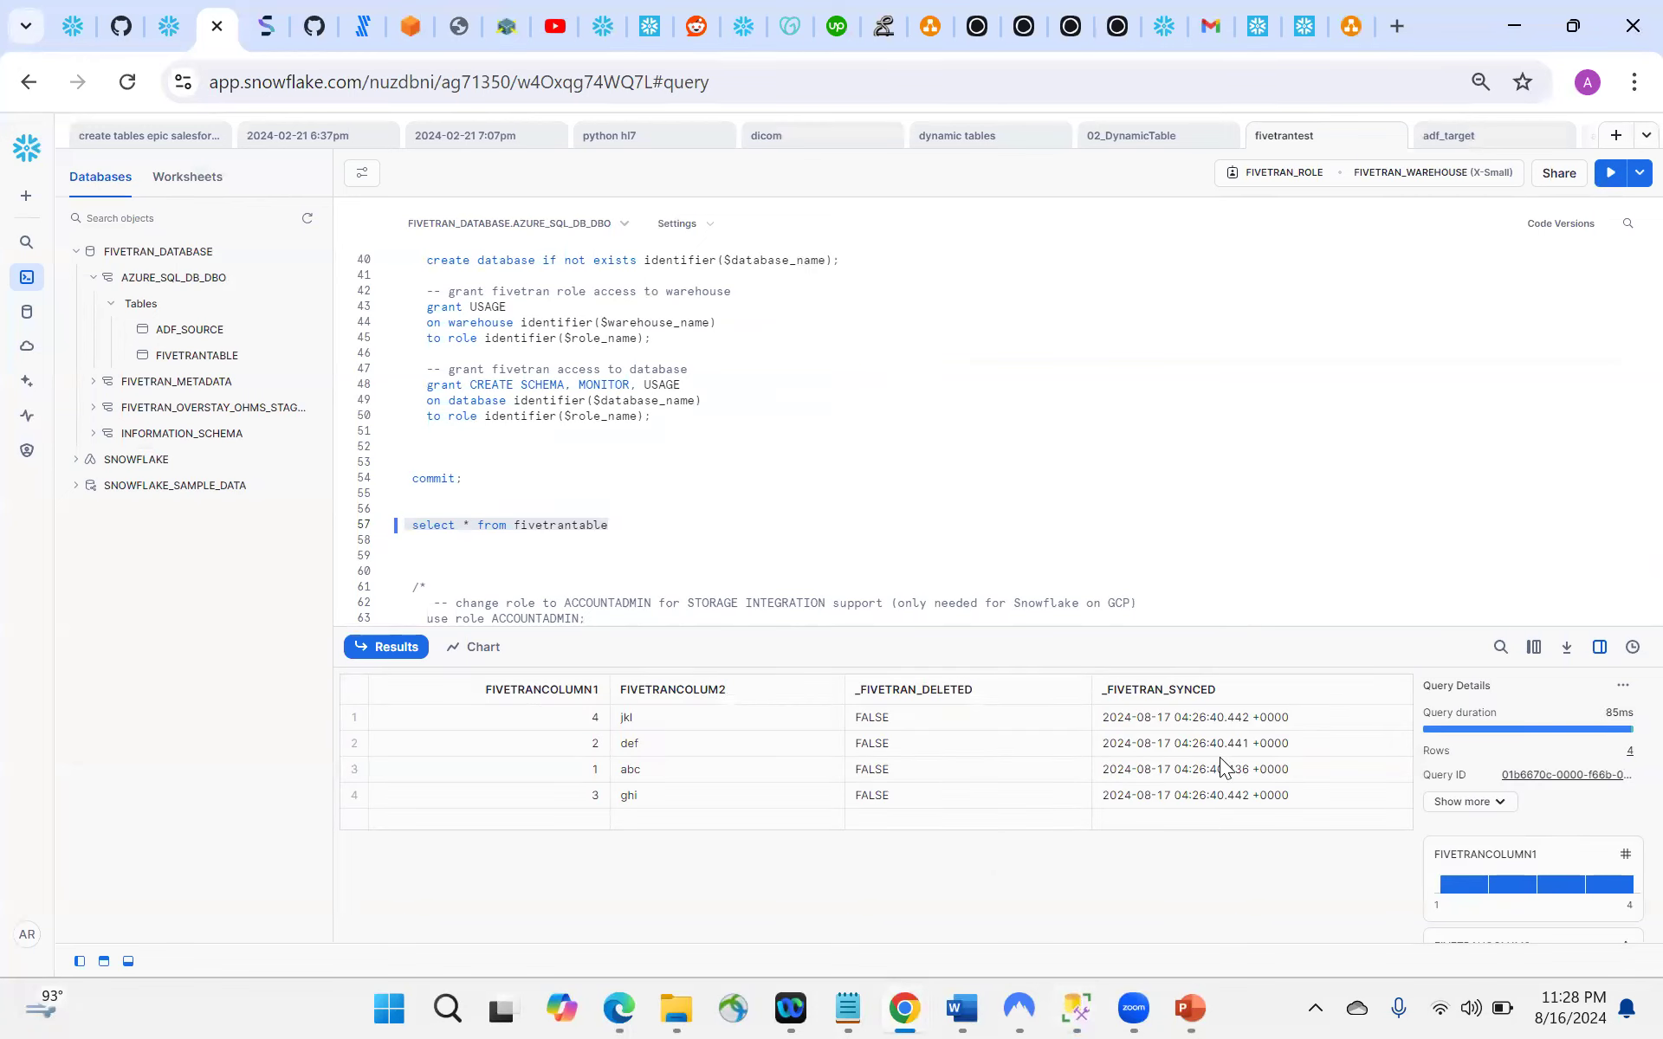
Step: Switch to the Fivetran dashboard, reload the azure_sql_db connector page, and start a manual sync
mouse_move(899, 1007)
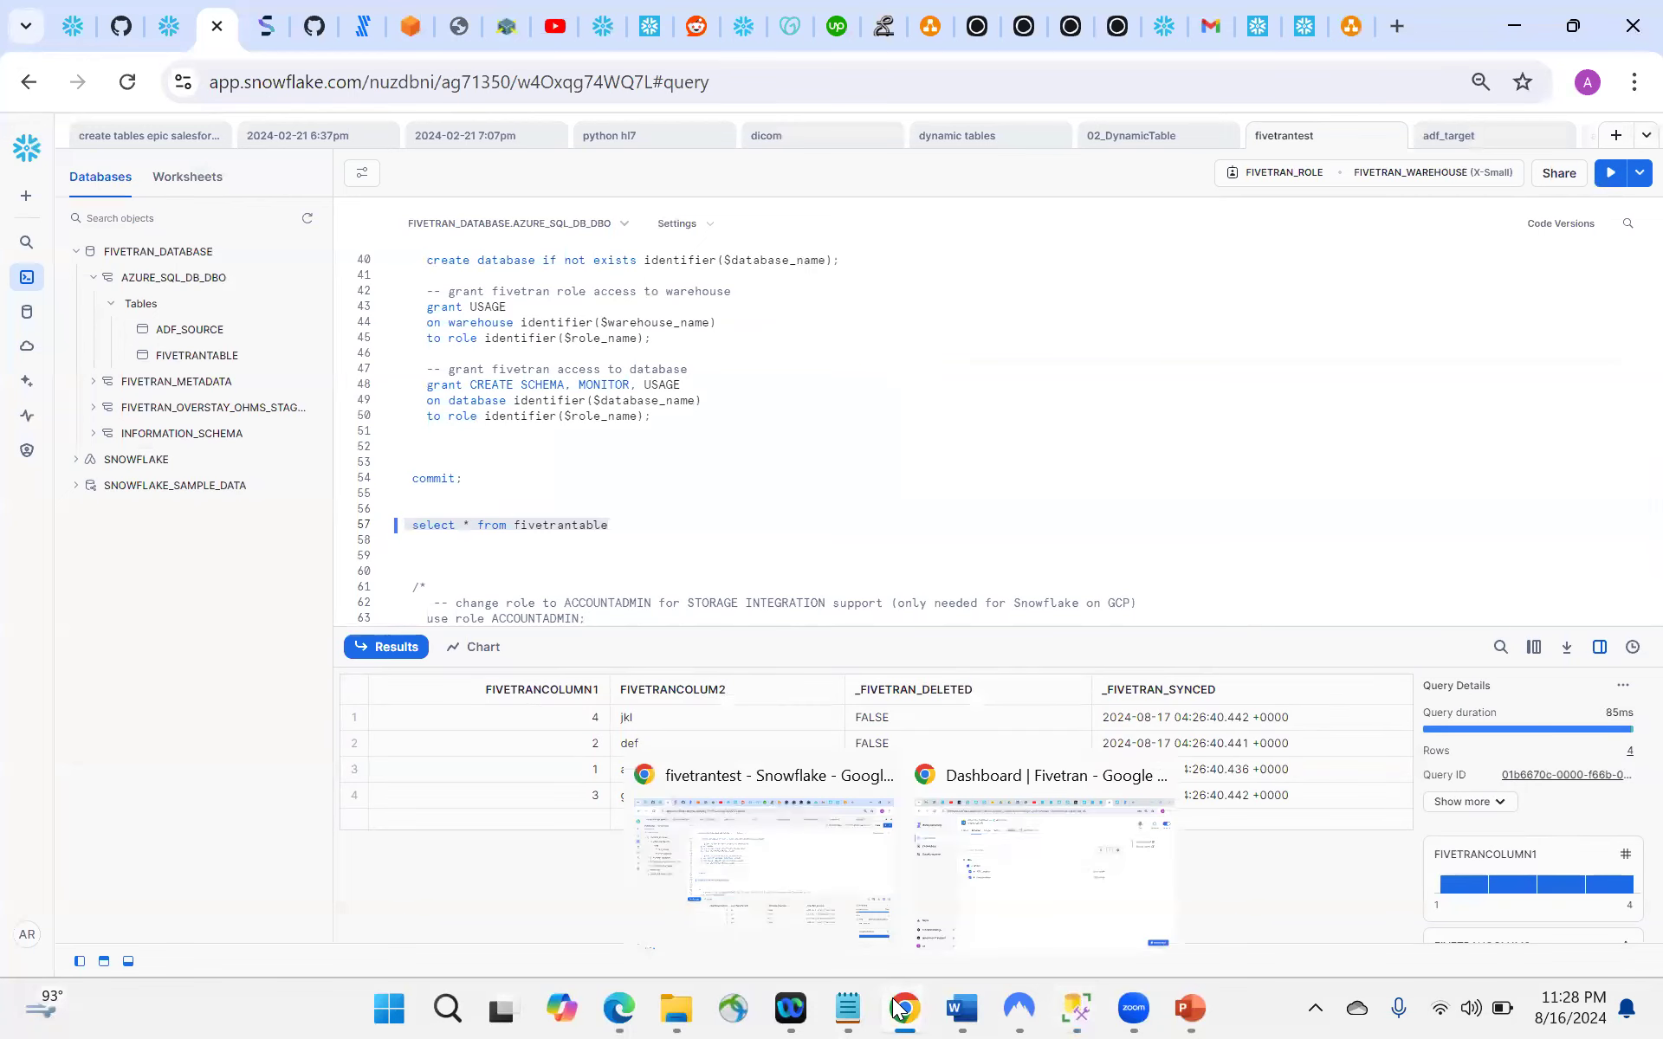
left_click(1048, 849)
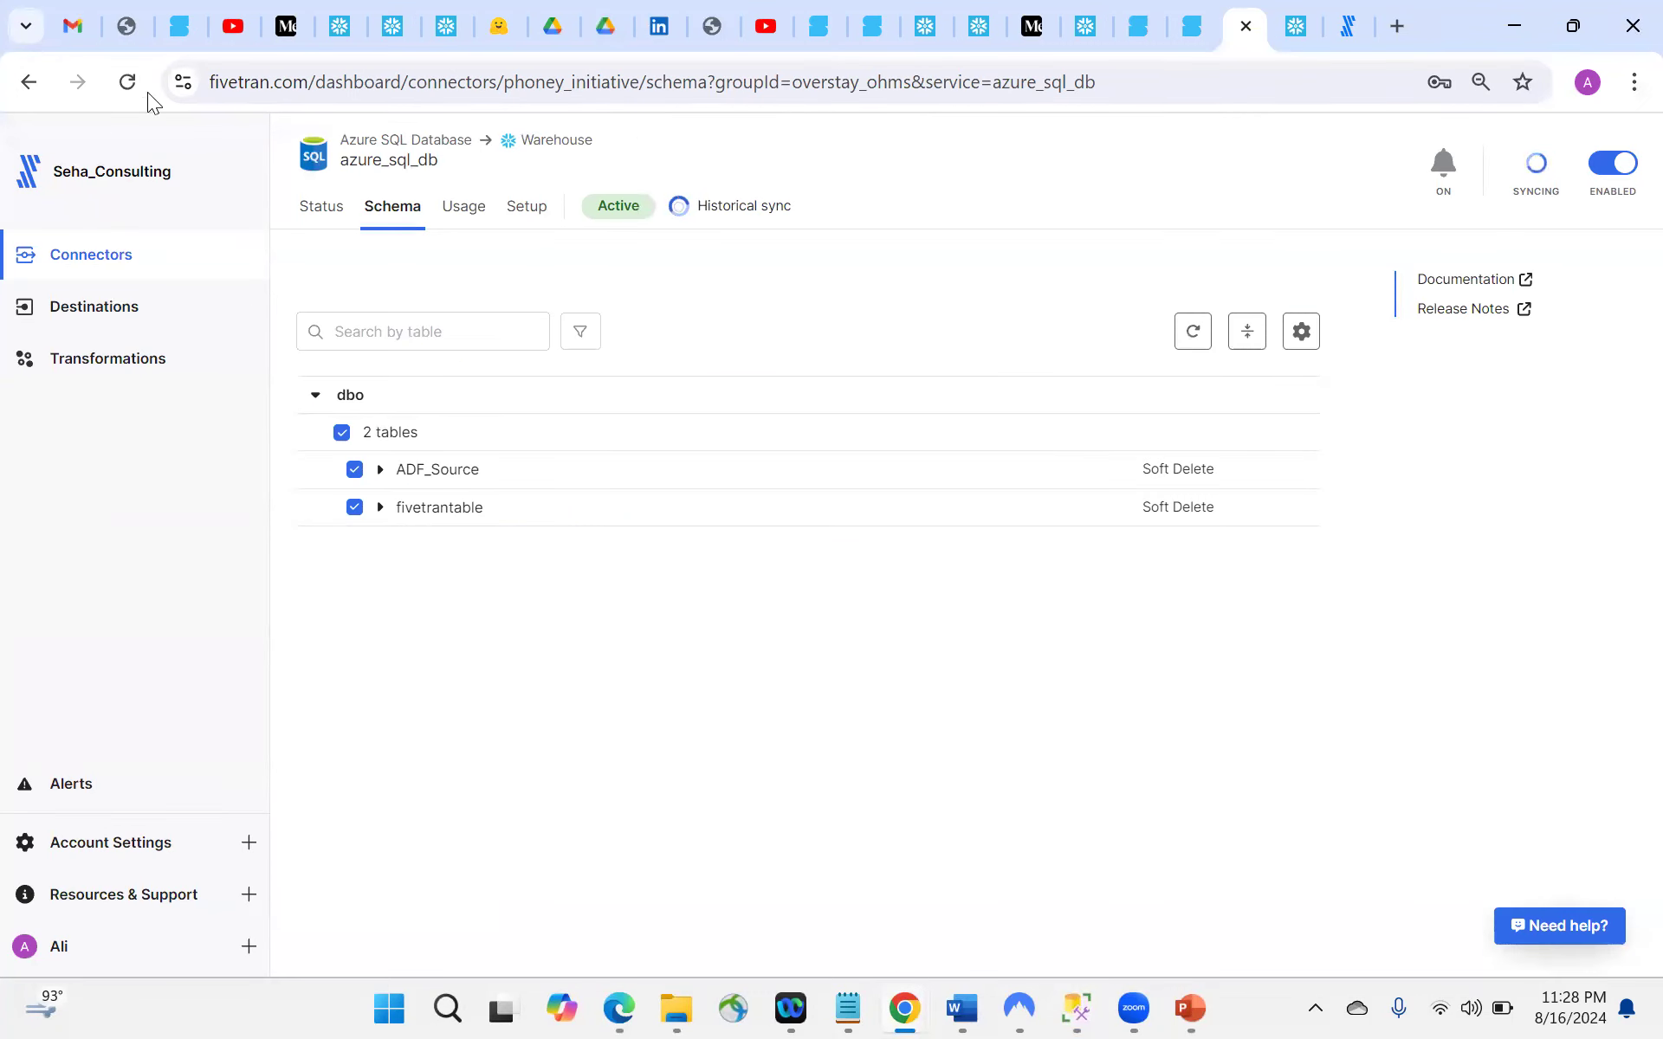
left_click(128, 82)
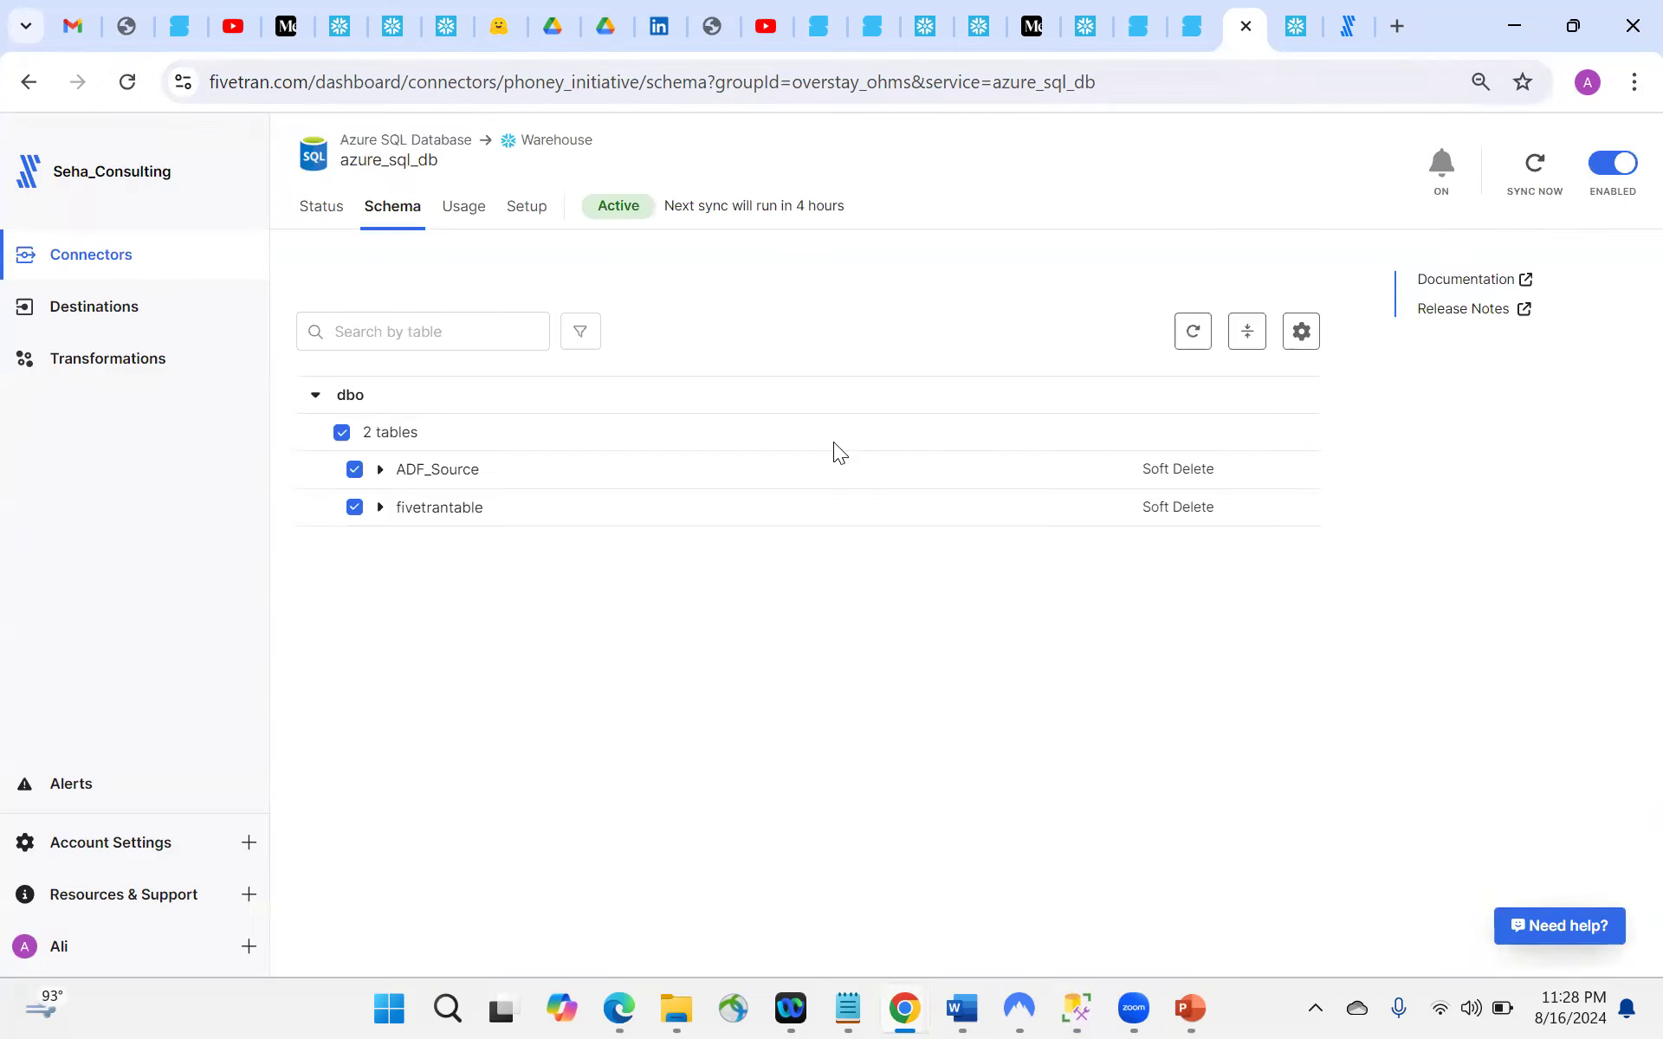
left_click(1538, 167)
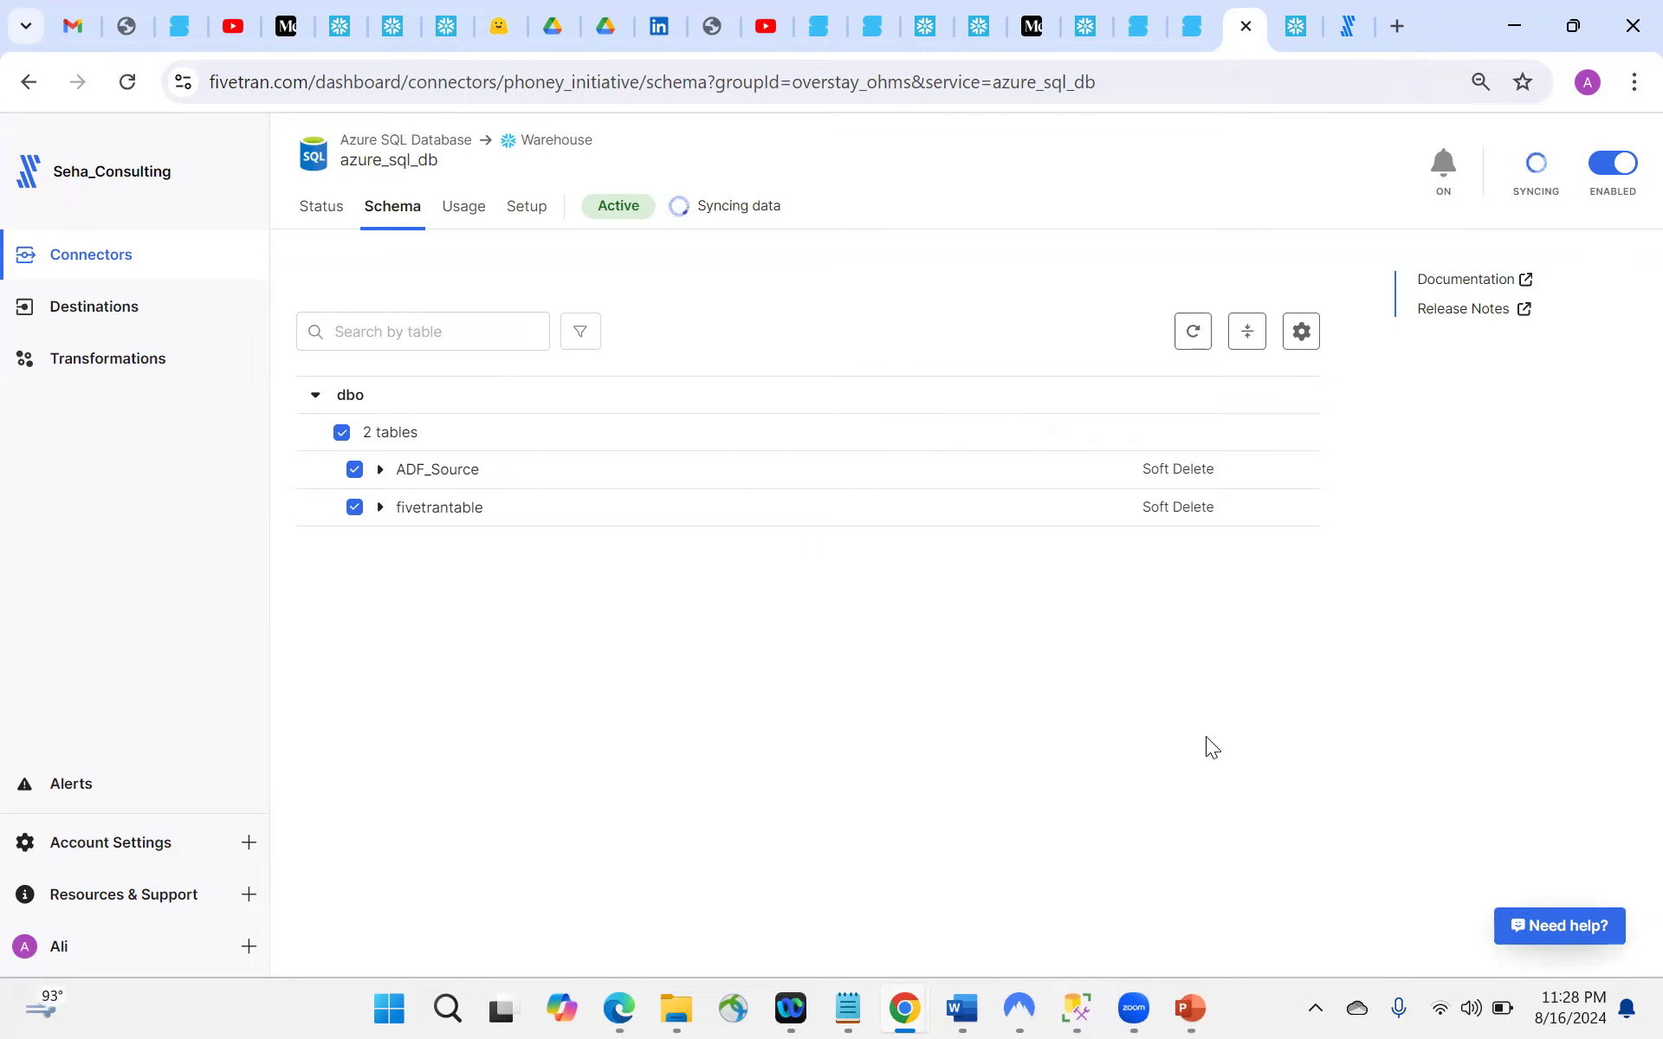
Step: Rerun the fivetrantable select in Snowflake to look for the (5, 'mno') row, checking the connector's sync status in Fivetran between runs
left_click(905, 1009)
left_click(1610, 179)
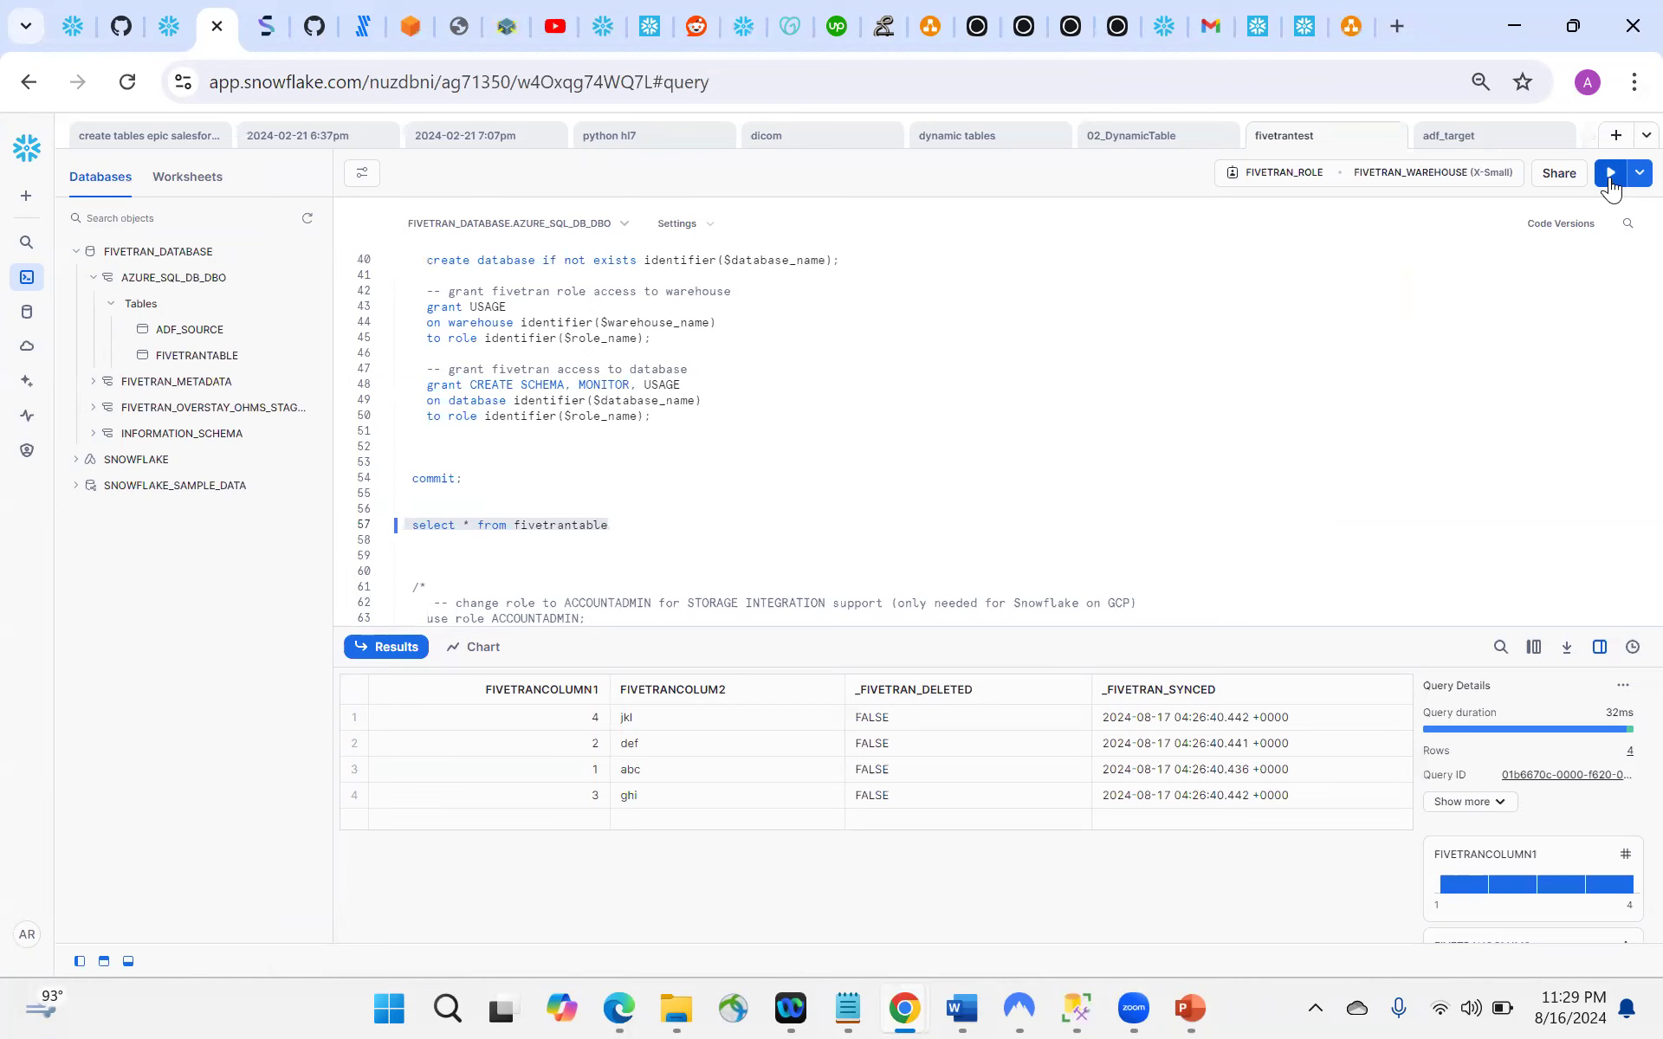
left_click(1610, 177)
mouse_move(925, 1009)
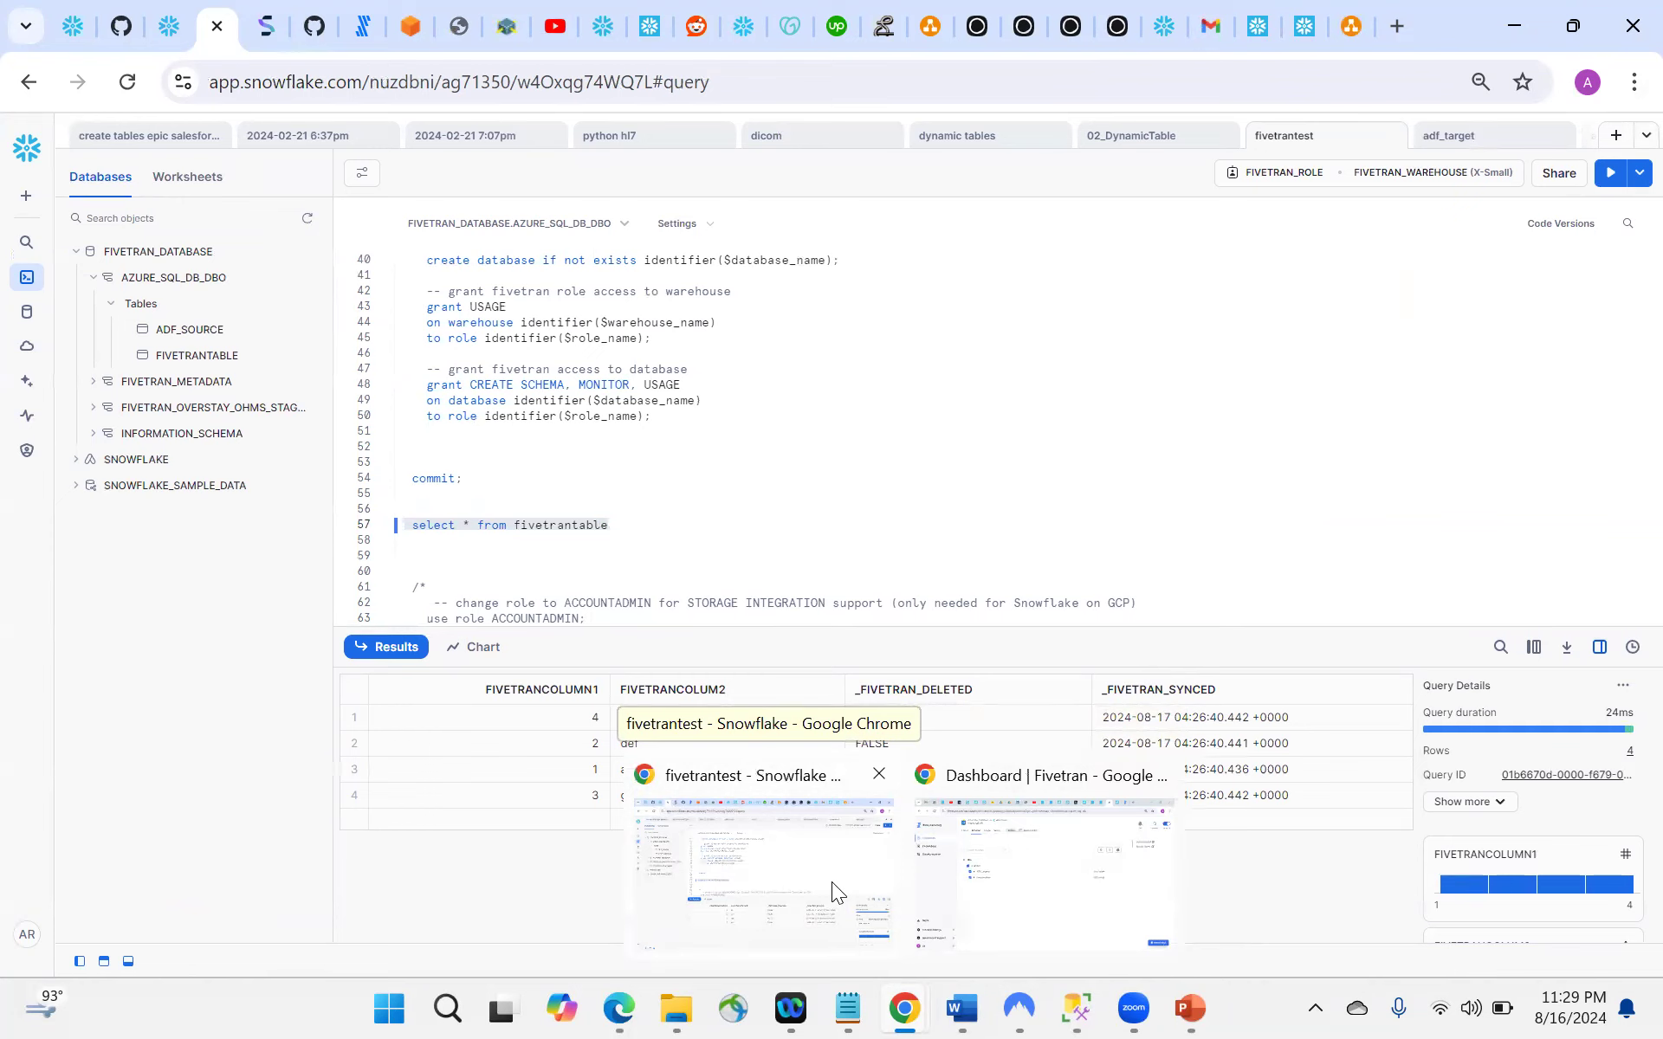
left_click(992, 871)
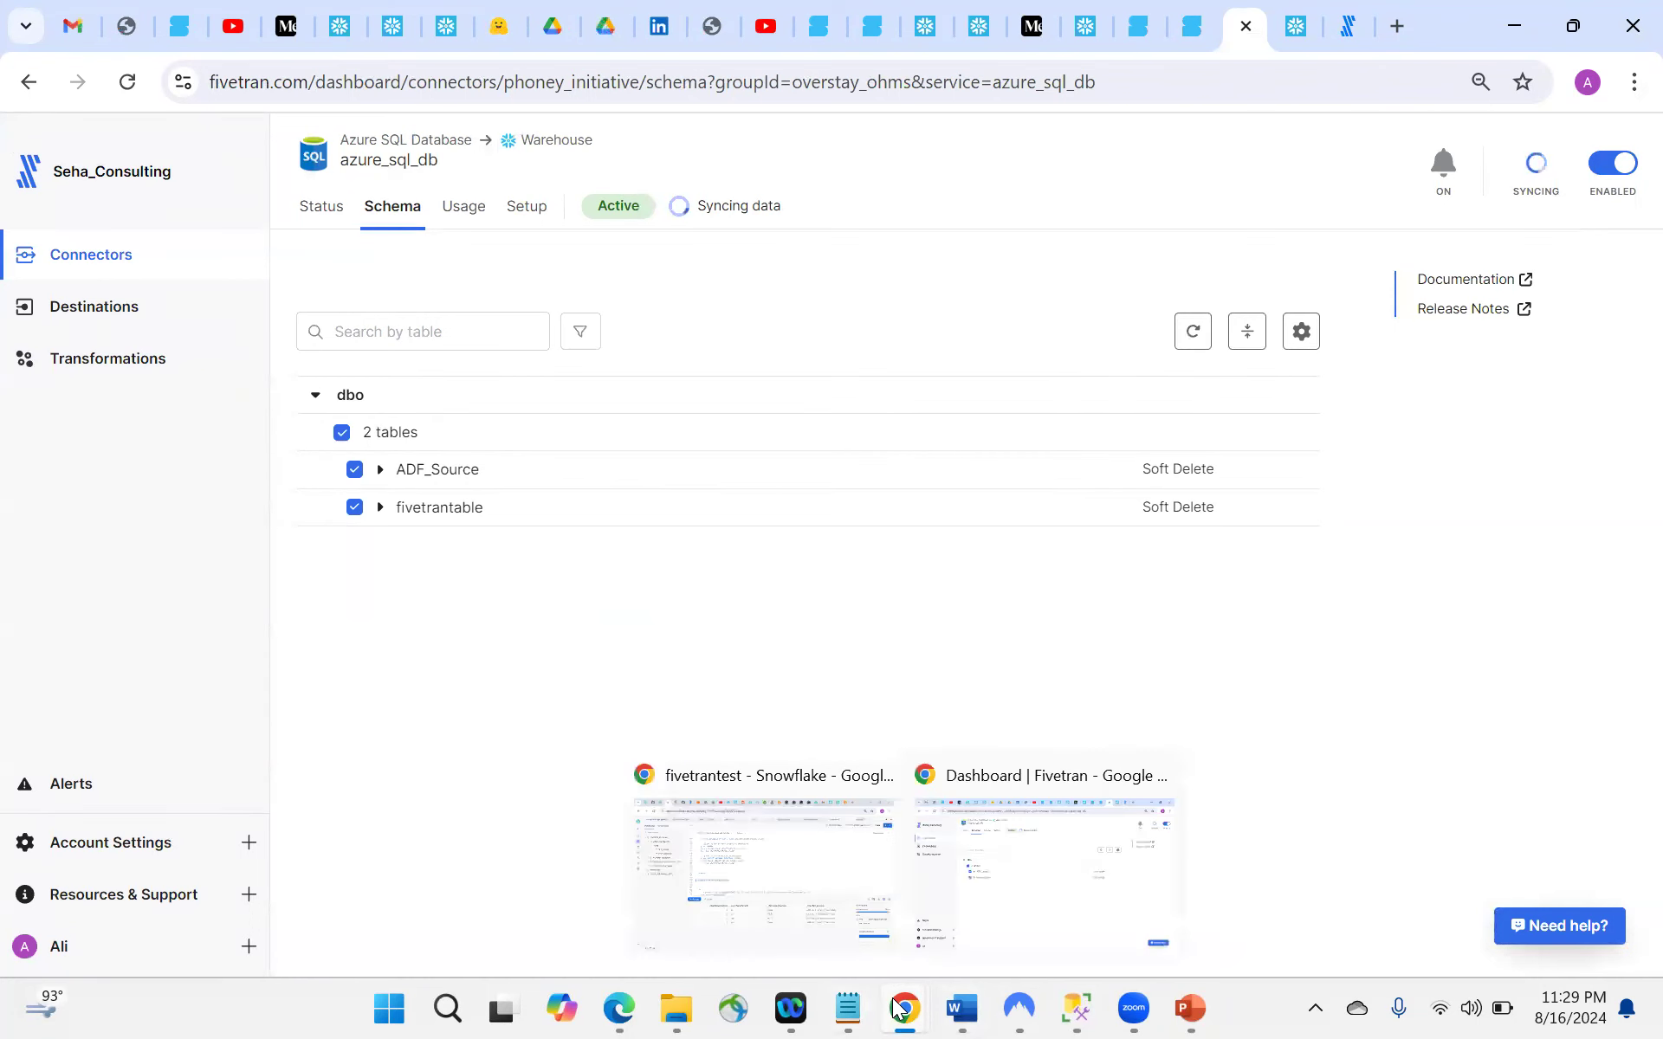
left_click(795, 910)
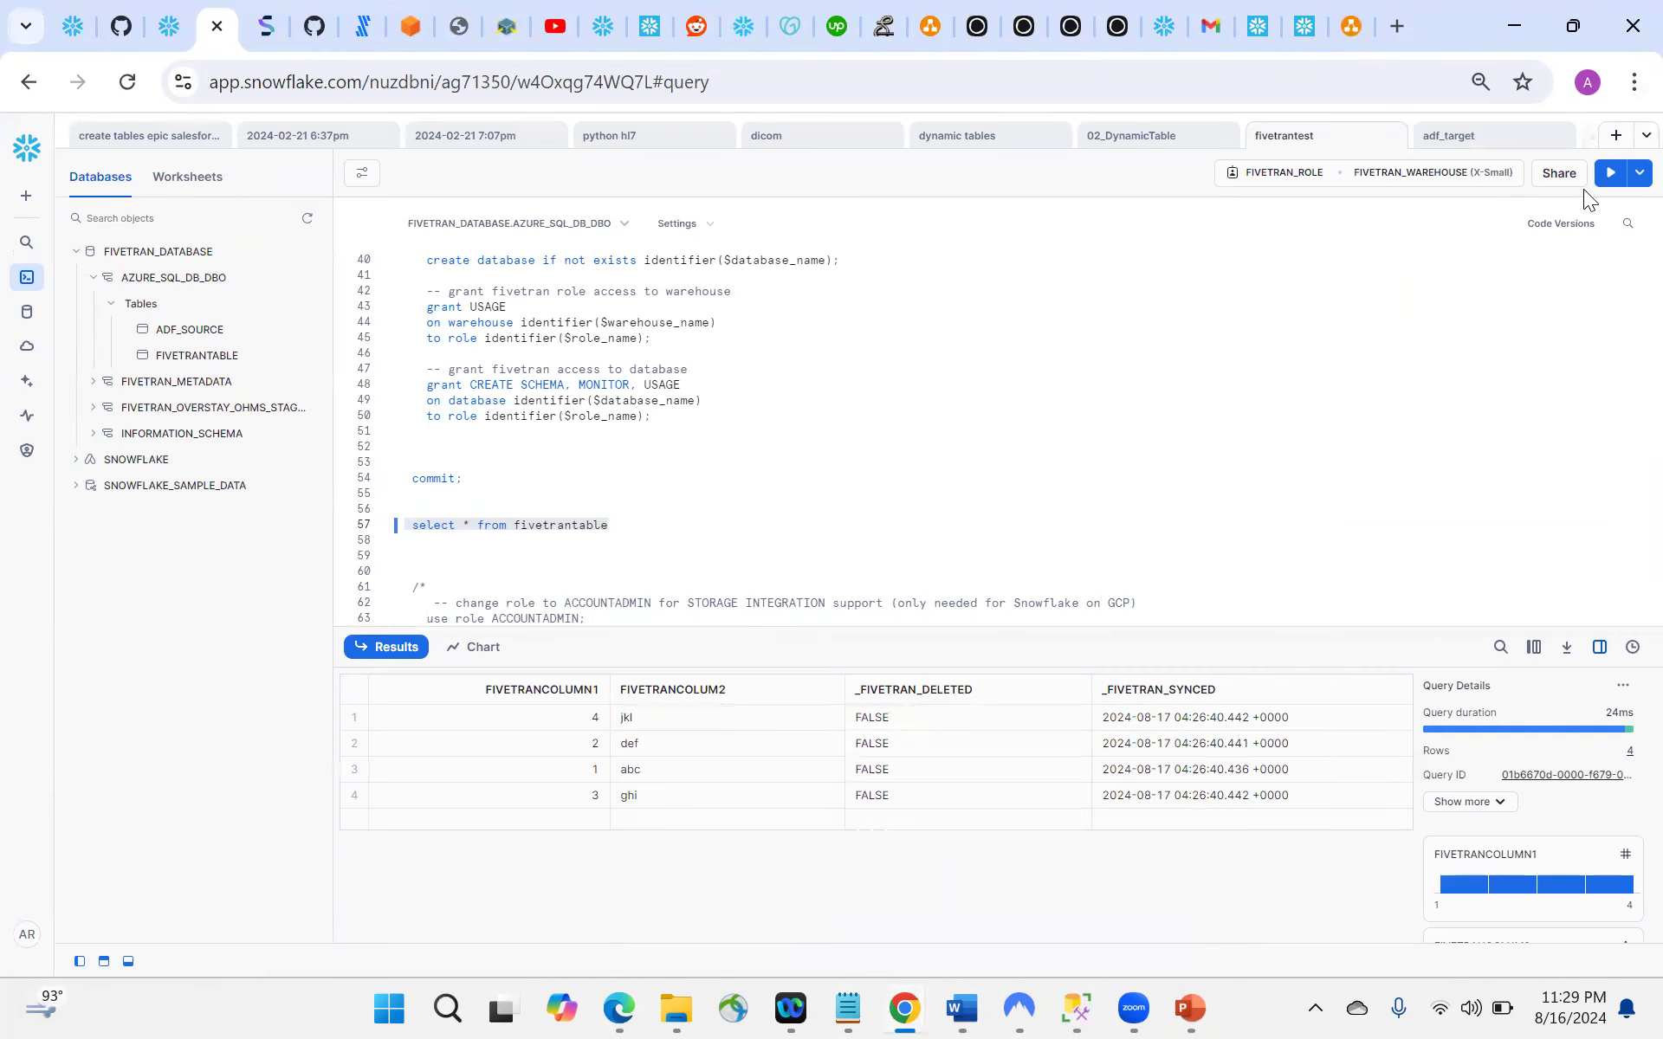
left_click(1610, 172)
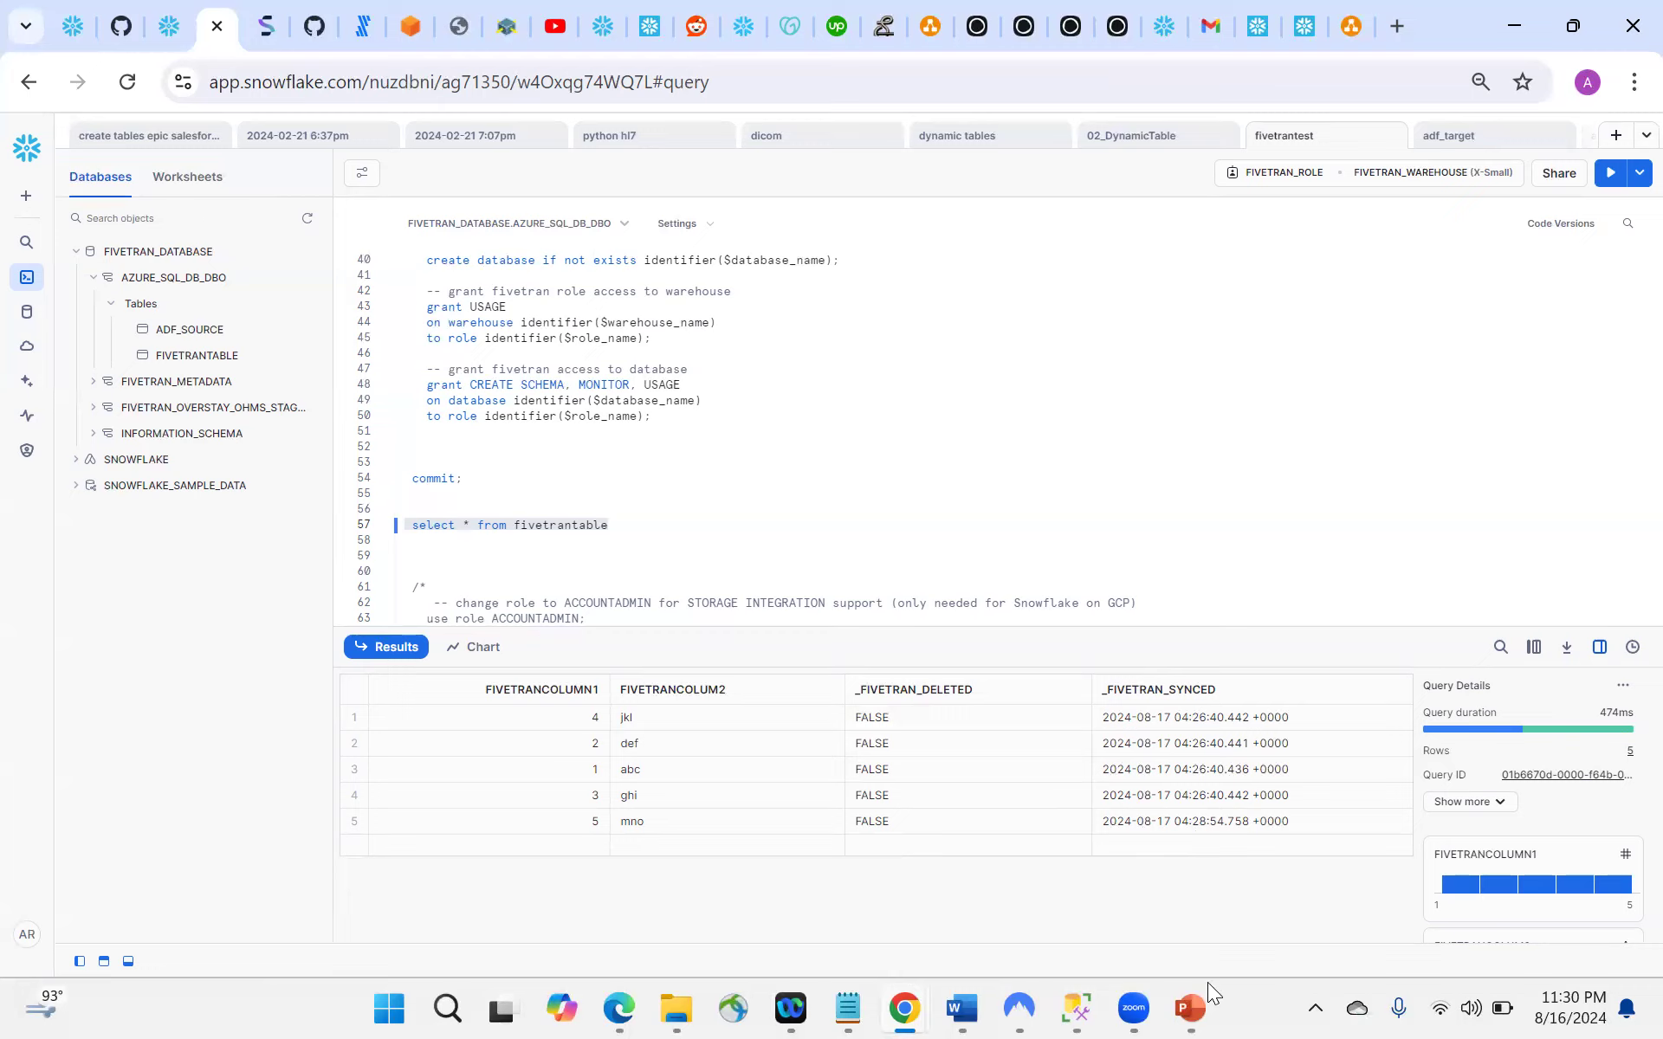
Step: Look through the open browser windows for the Fivetran pricing page and bring it up in Chrome
mouse_move(1207, 1010)
mouse_move(896, 992)
mouse_move(632, 1005)
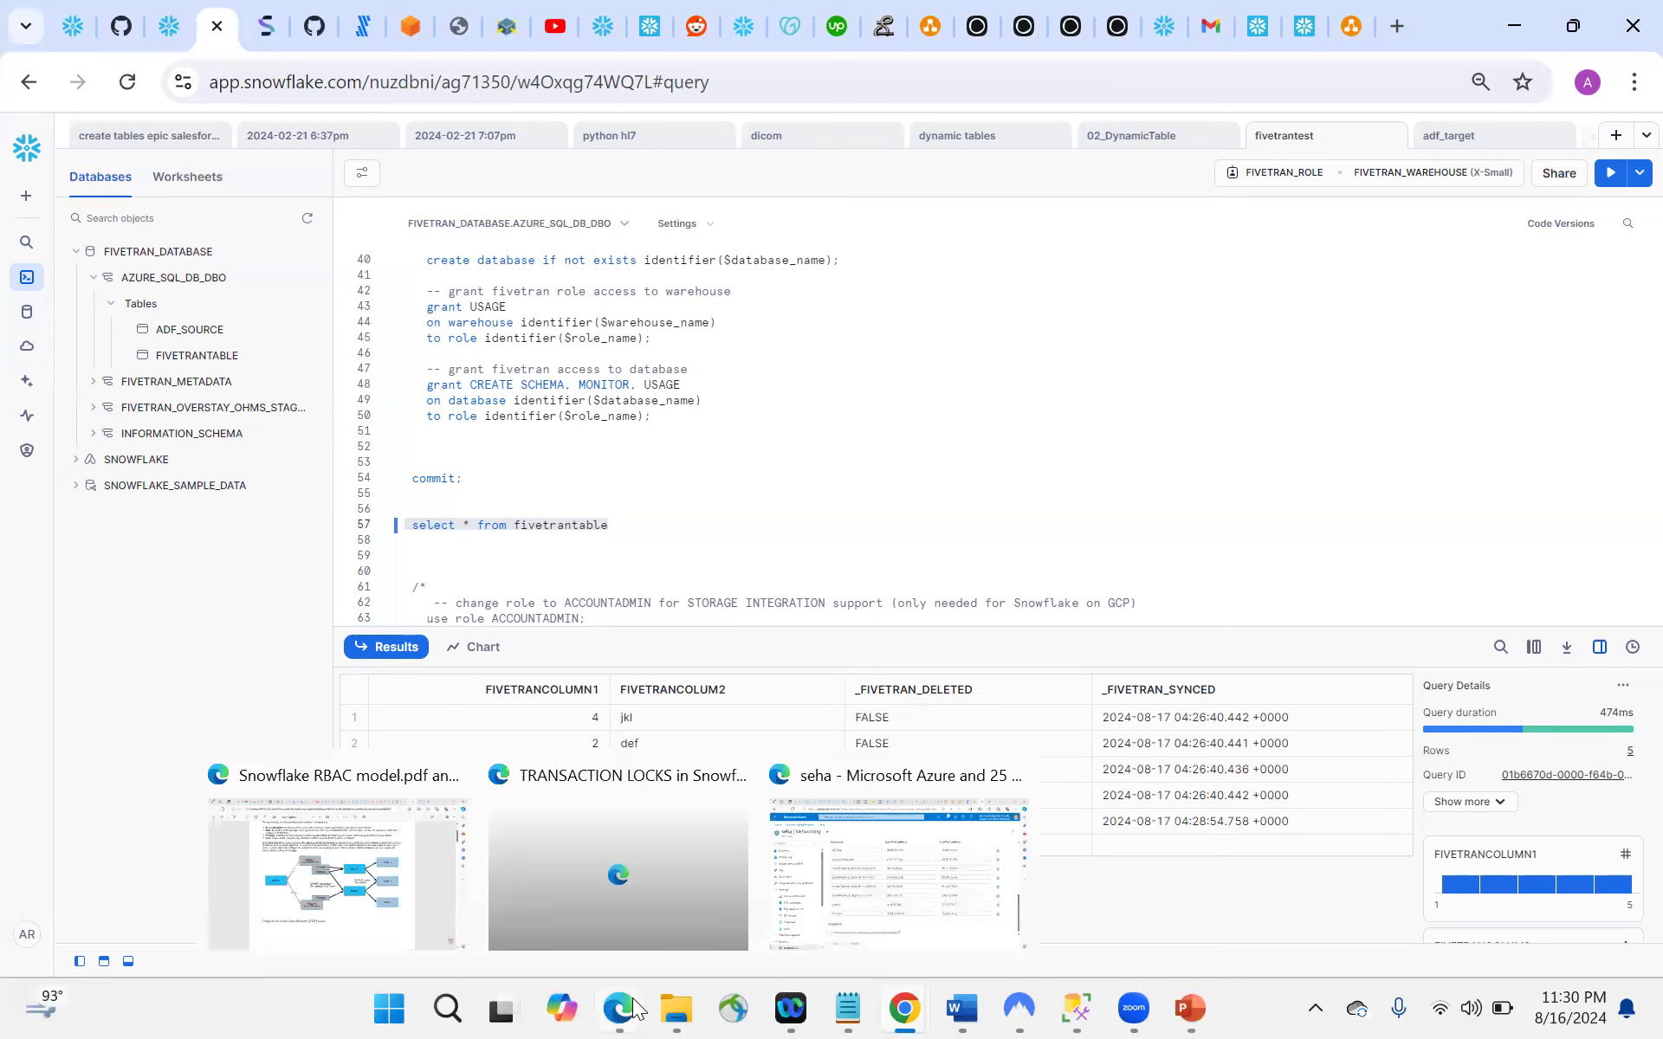
left_click(836, 859)
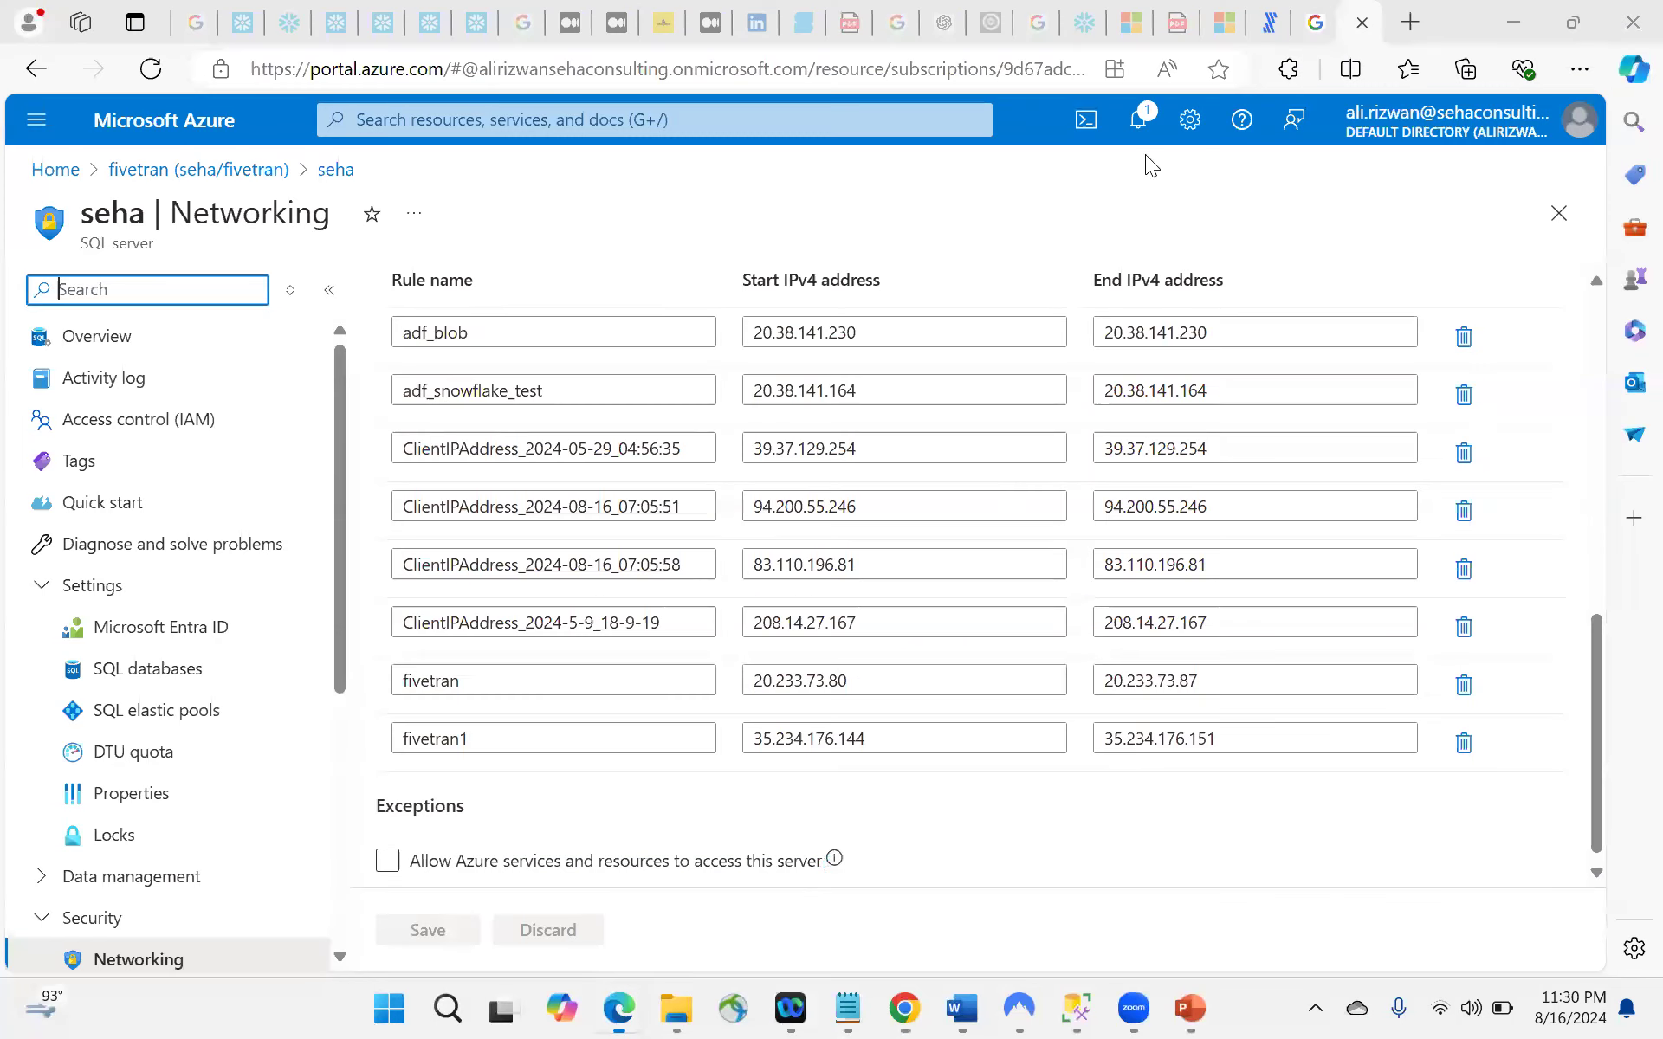
key("ctrl+shift+Tab")
key("ctrl+shift+Tab")
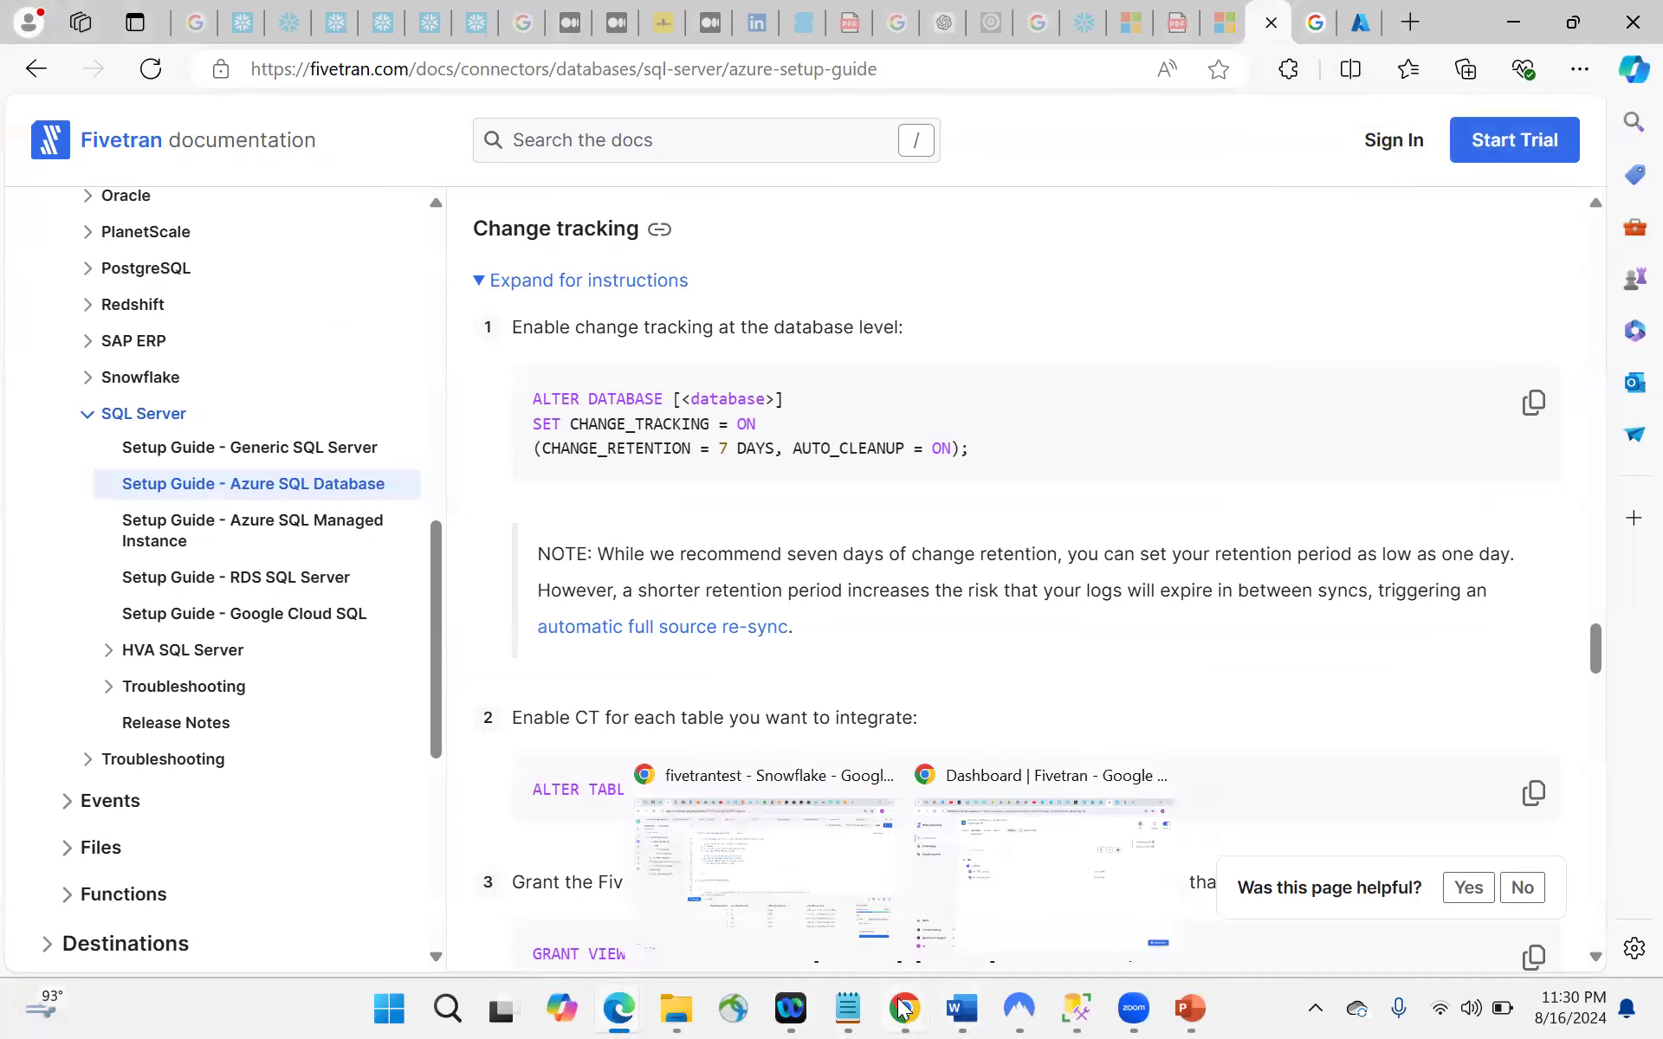
left_click(1047, 859)
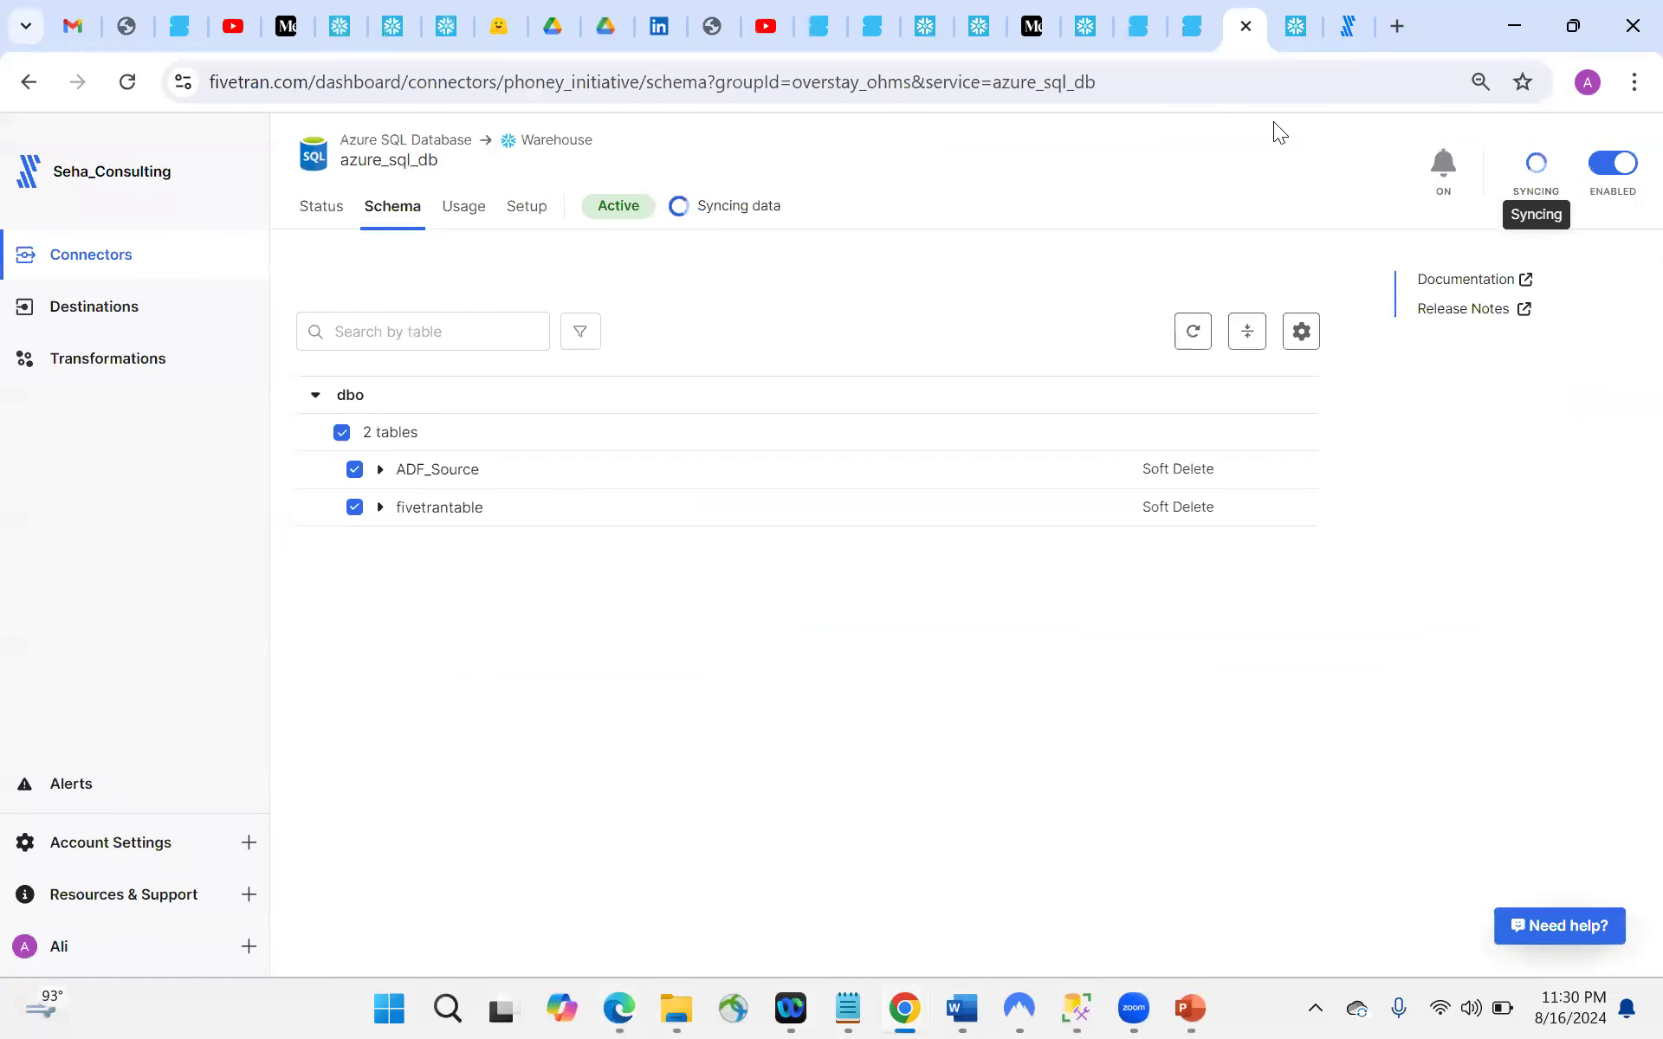
left_click(1348, 26)
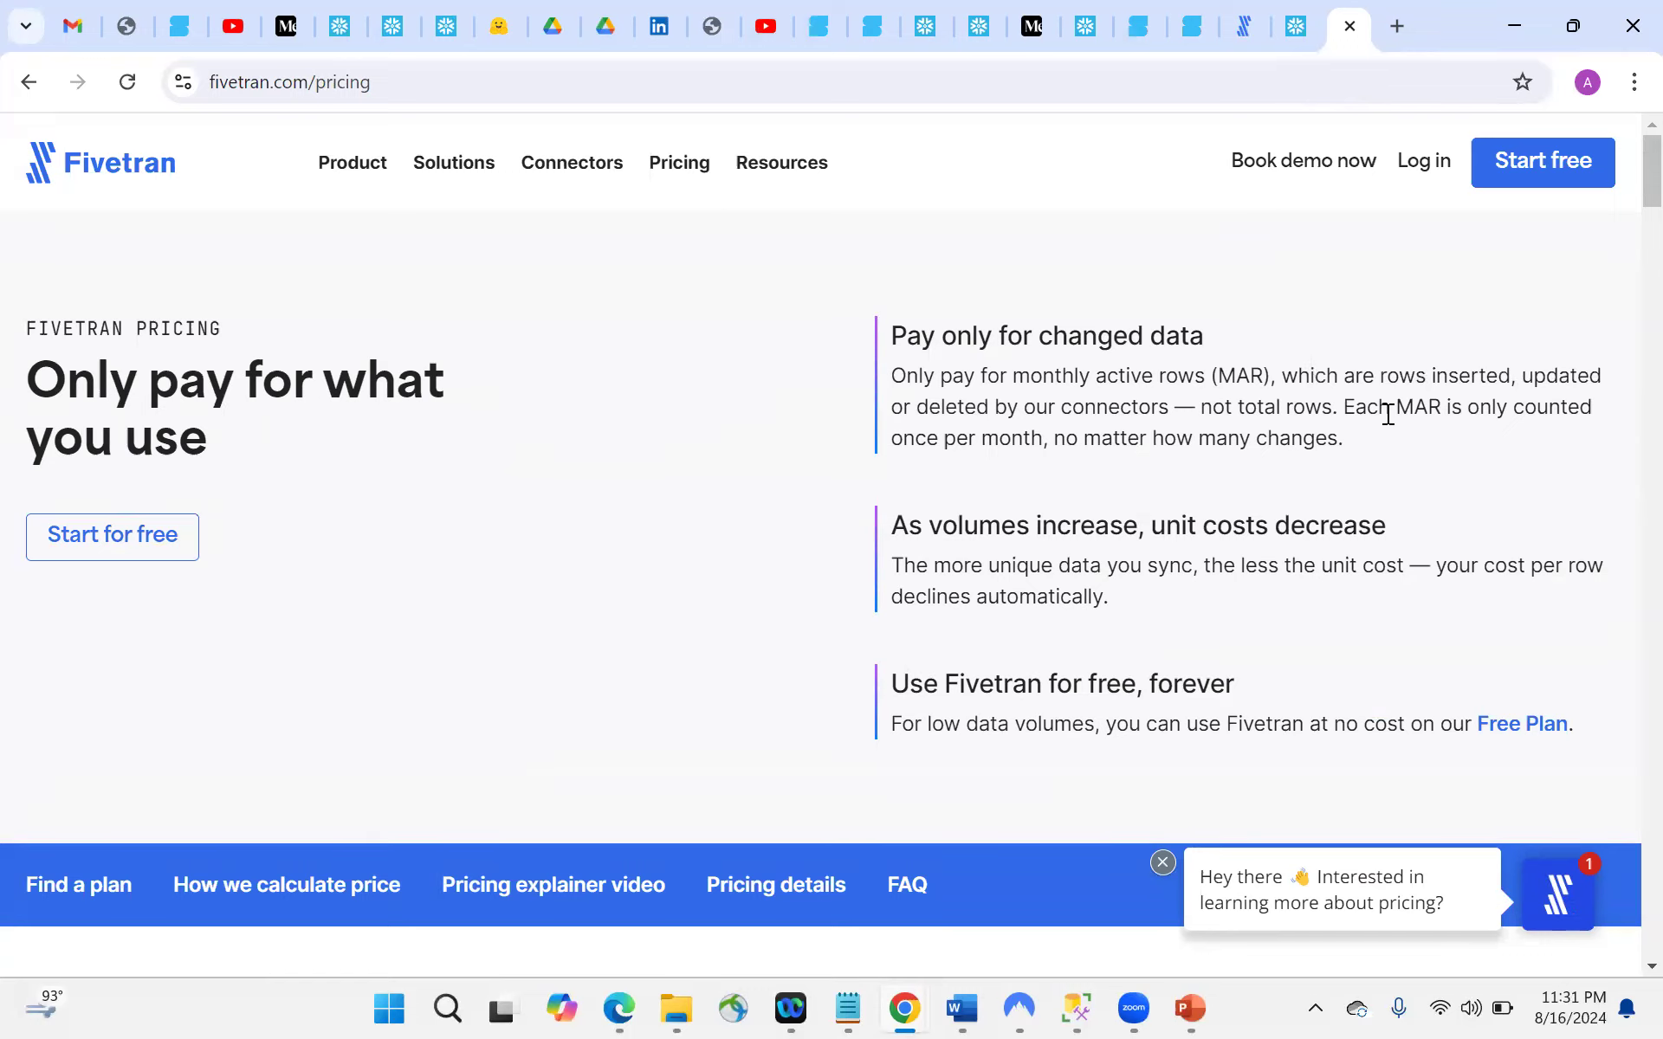
Step: Revisit the Snowflake results, and in SQL Server Management Studio collapse dbo.fivetrantable and expand dbo.ADF_Source to view its columns
mouse_move(905, 1007)
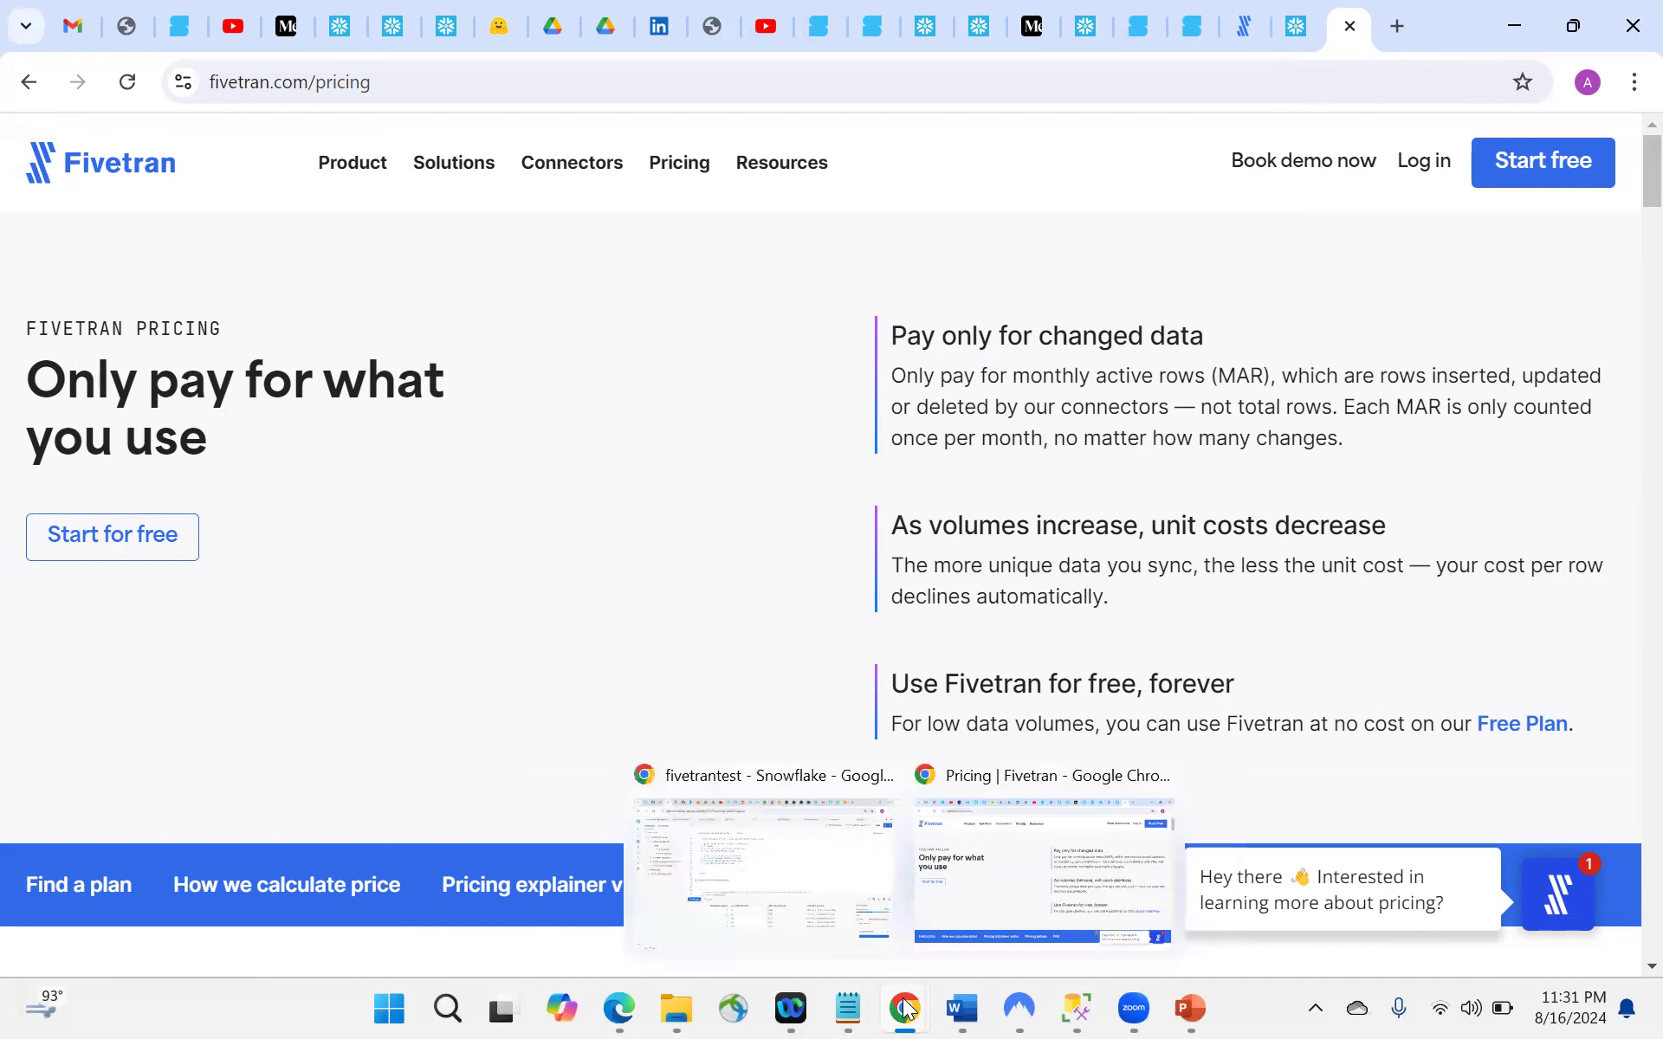
left_click(804, 886)
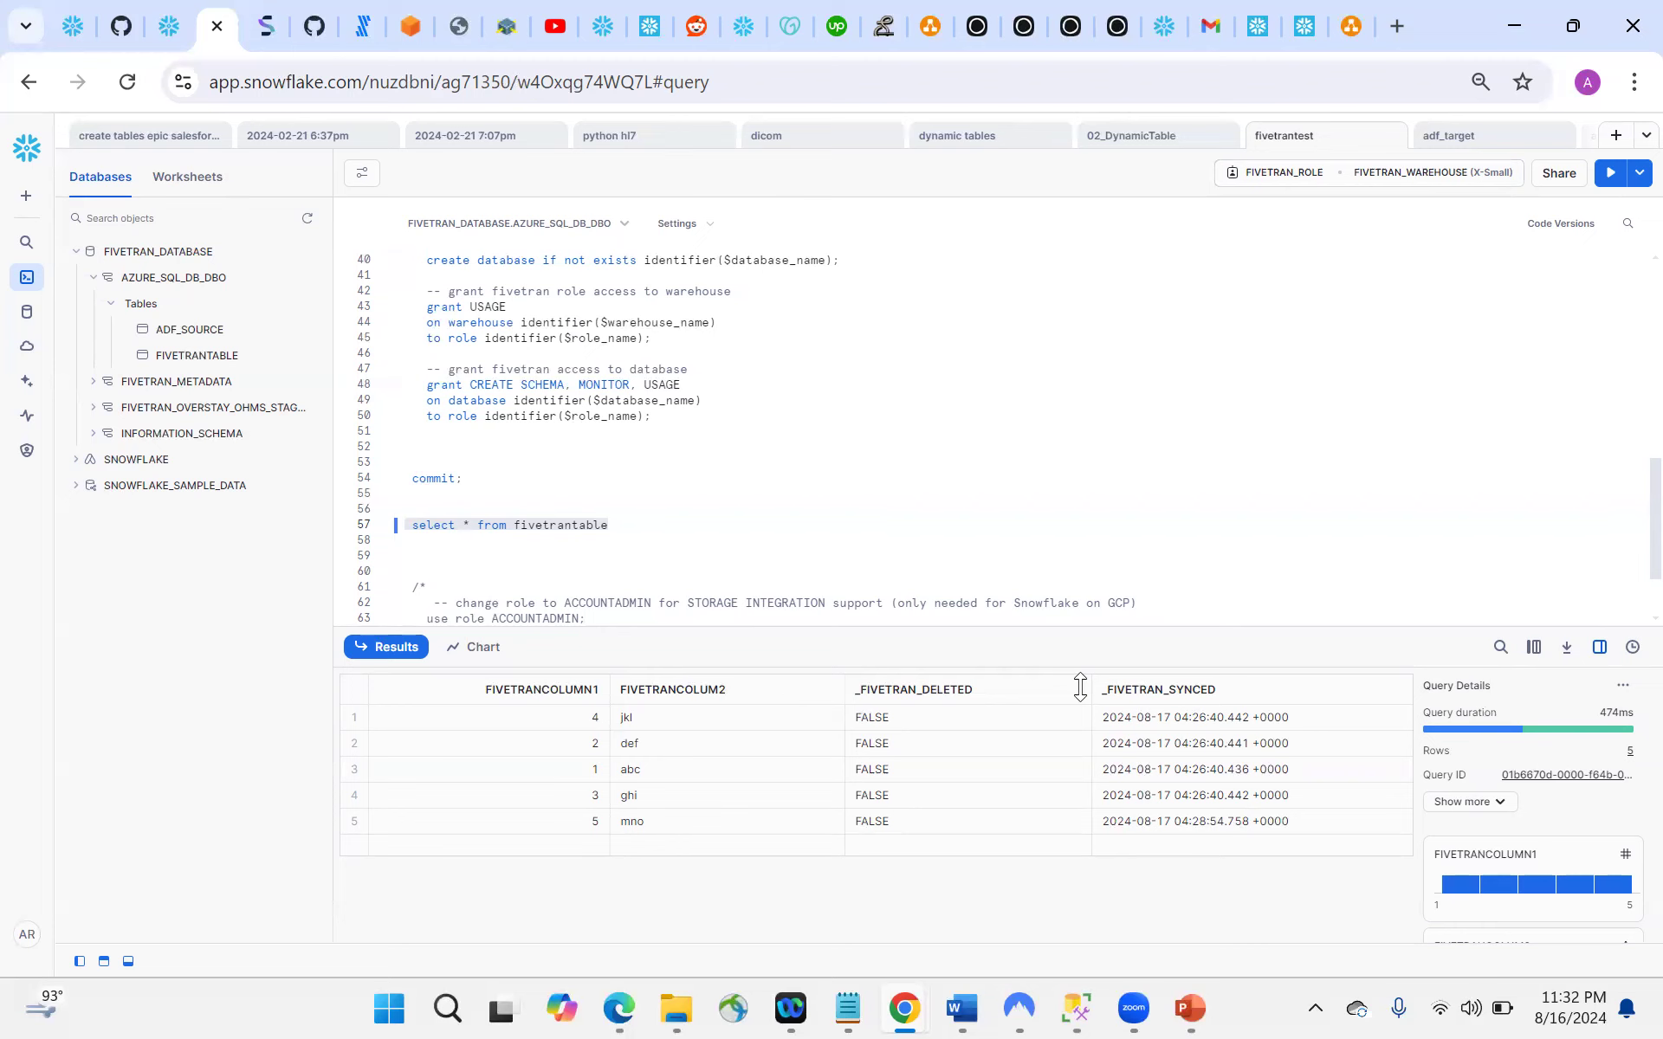
left_click(1077, 1007)
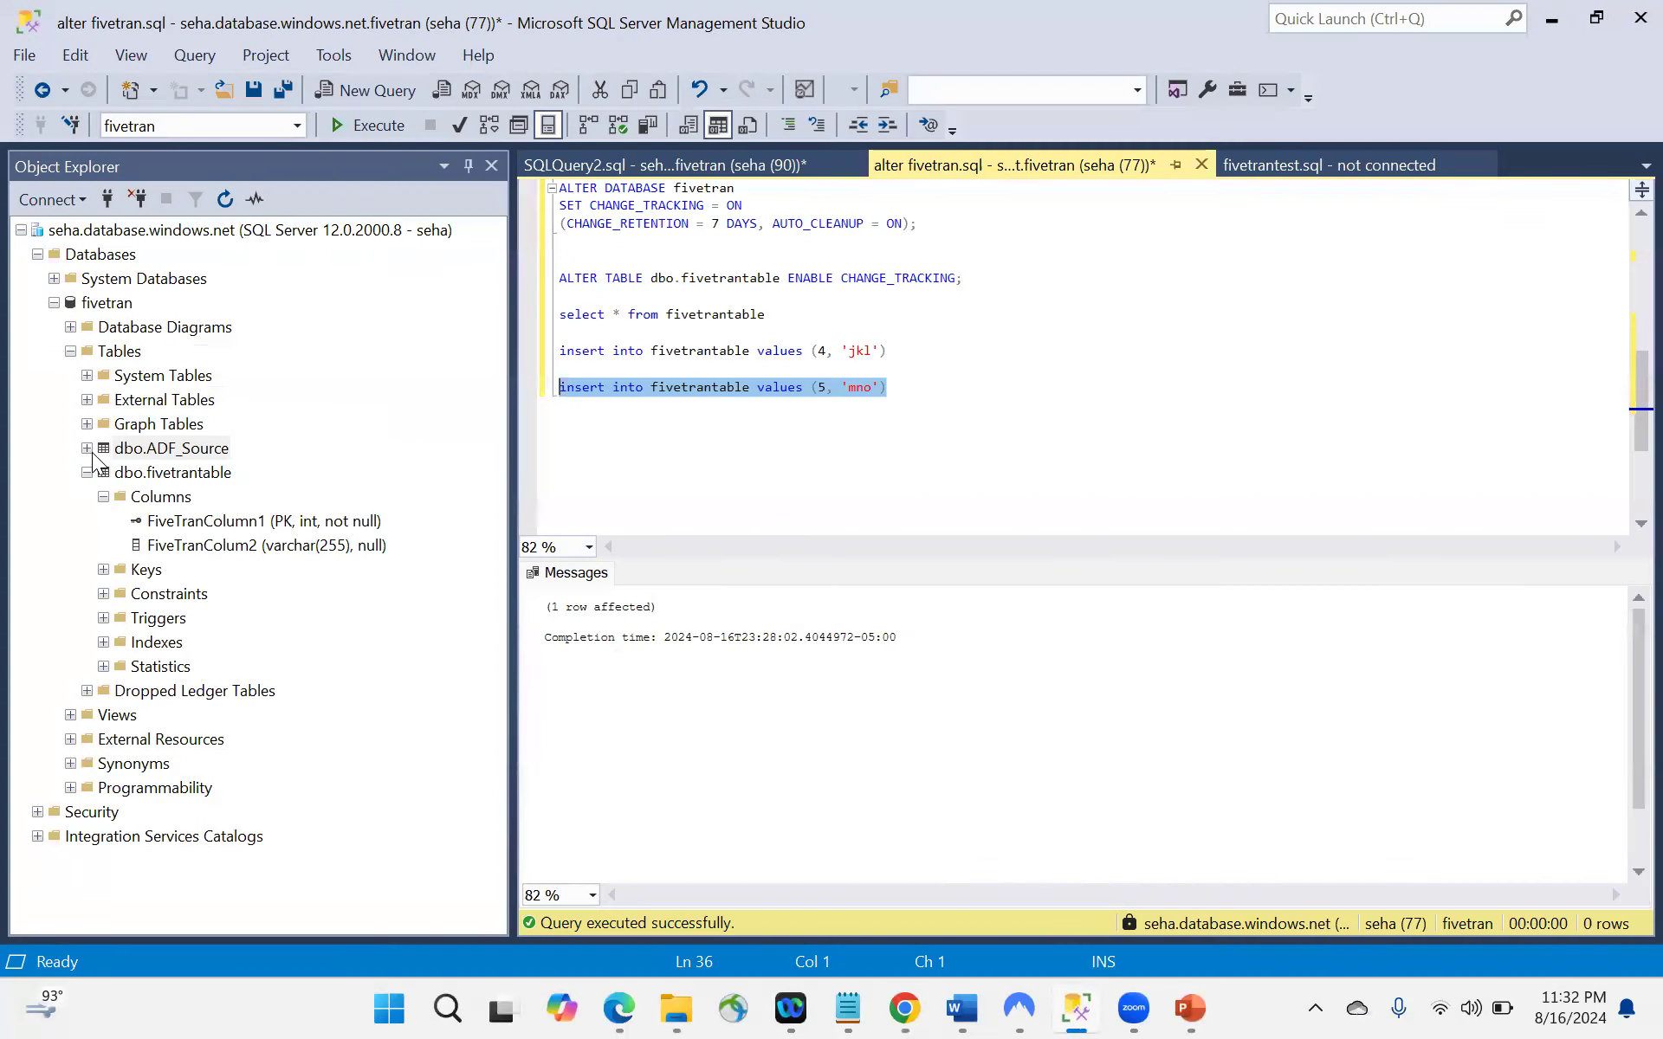
left_click(87, 472)
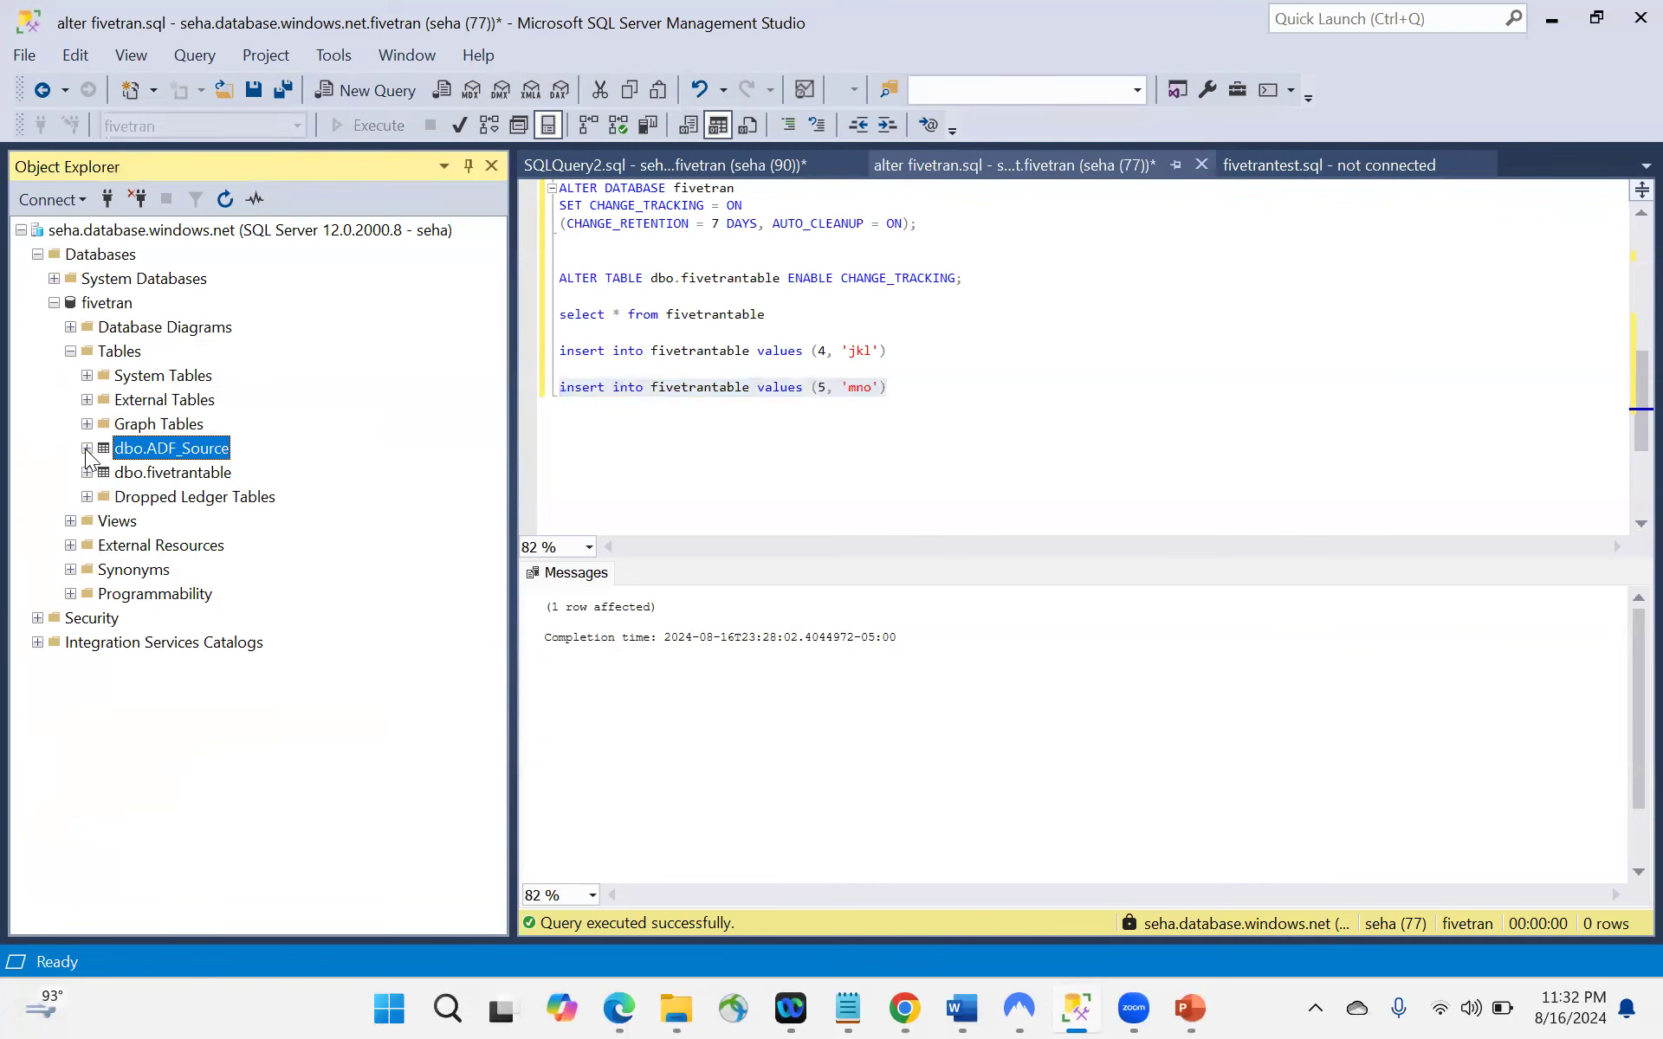
left_click(86, 449)
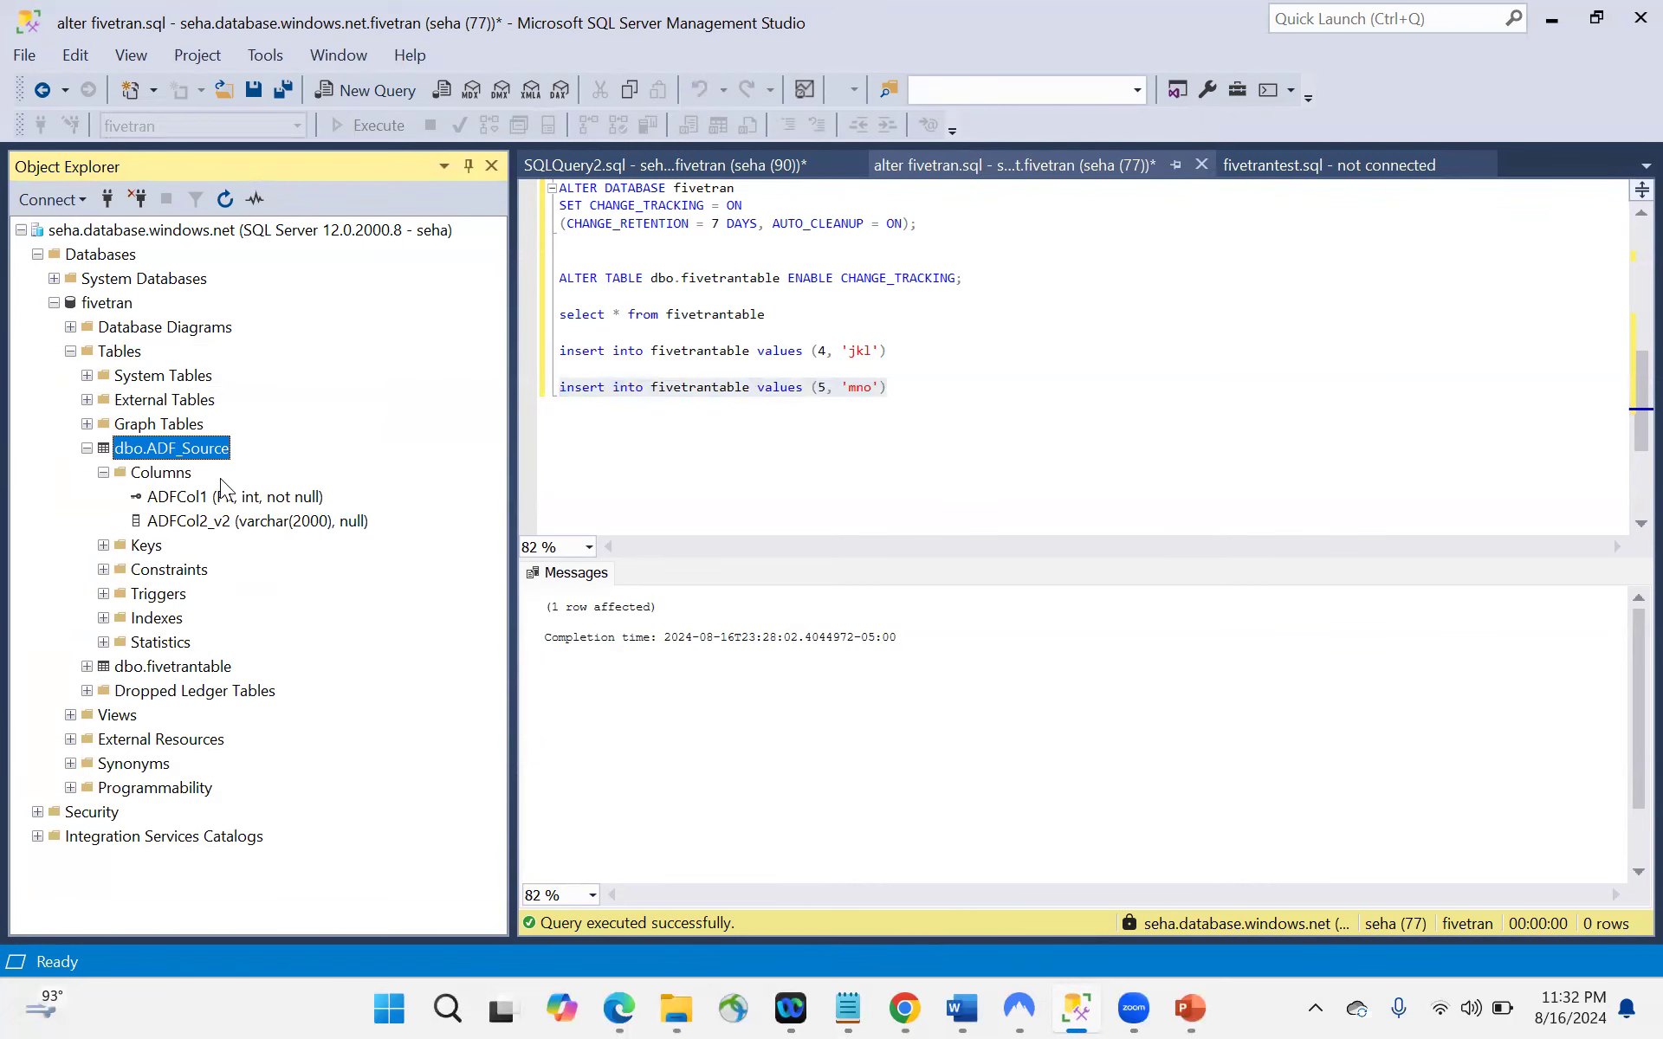